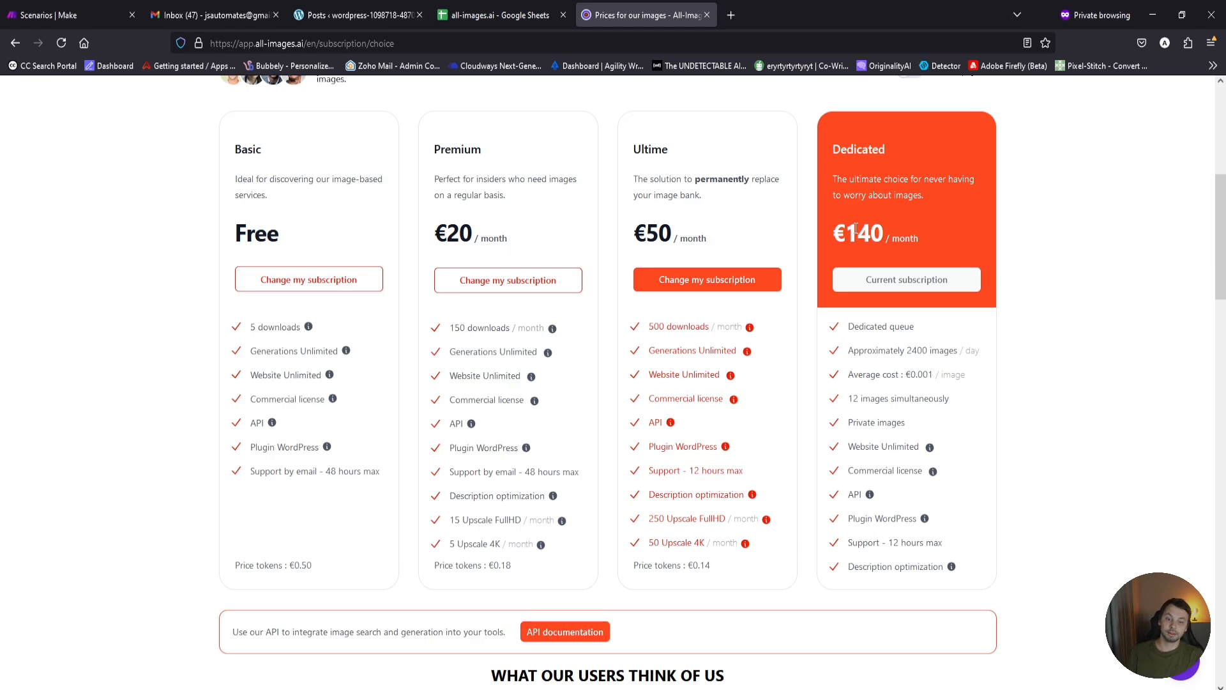
Examine the subscription plans on the All-Images.ai pricing page, especially the Dedicated plan's daily image allowance and average cost per image.
{"action": "double_click", "coordinate": [929, 350]}
{"action": "left_click", "coordinate": [912, 356]}
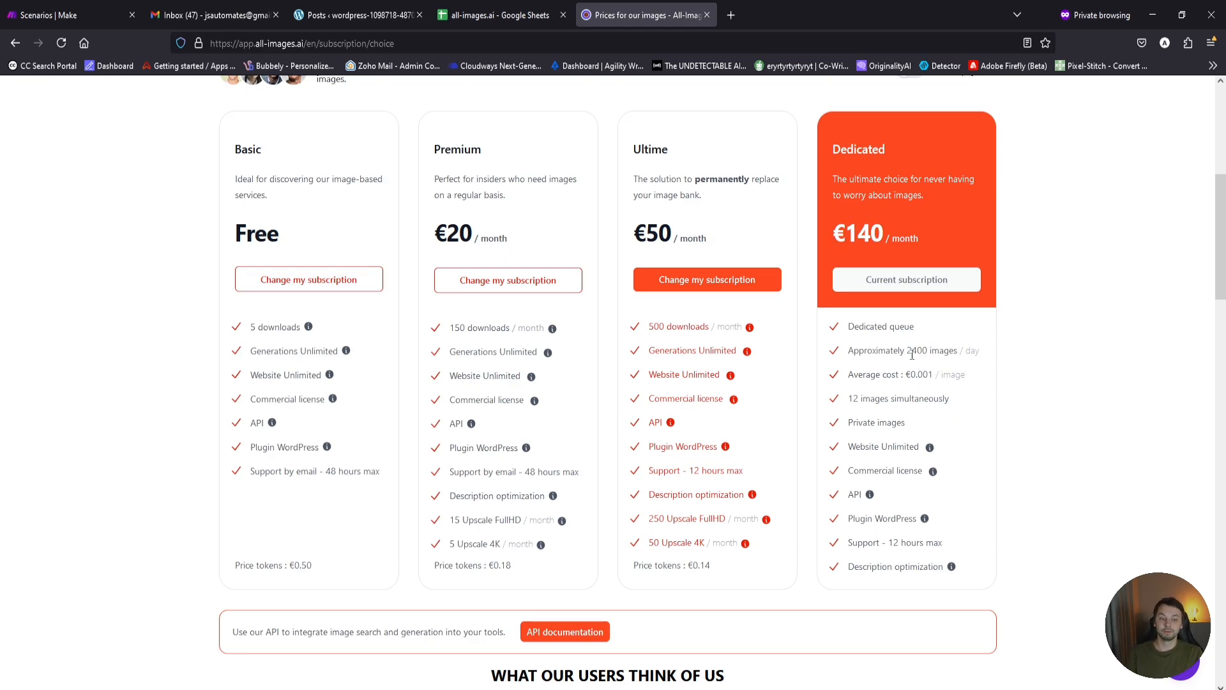
{"action": "double_click", "coordinate": [972, 350]}
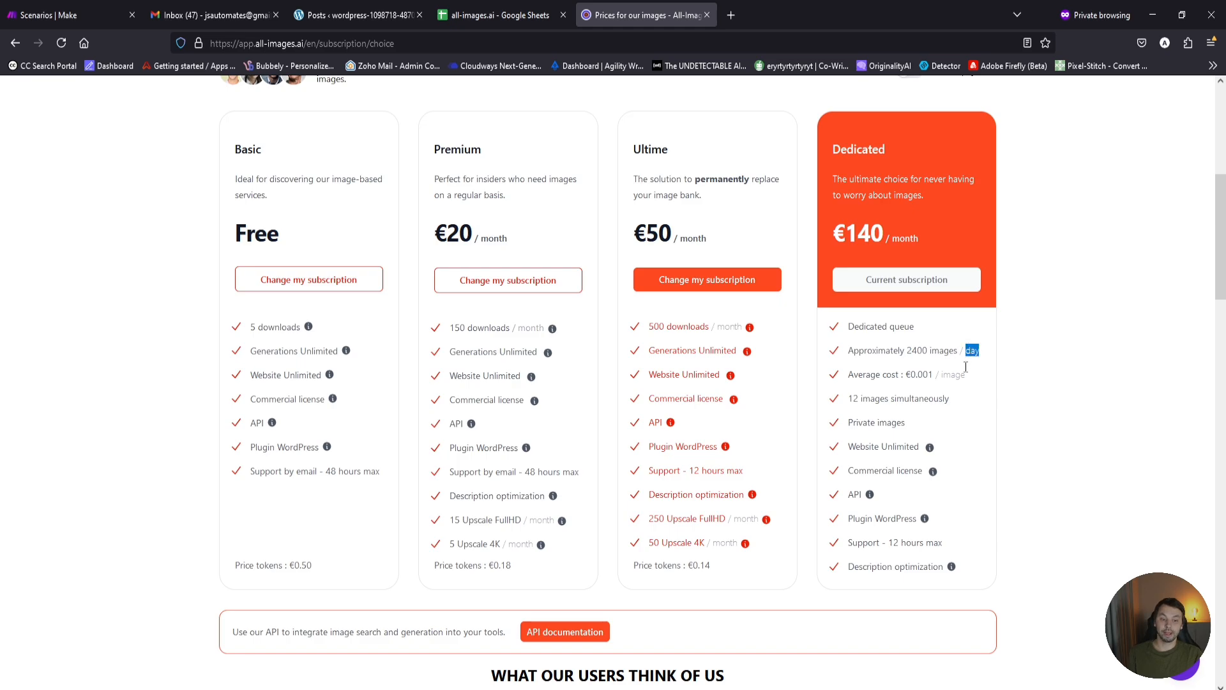
{"action": "left_click_drag", "start_coordinate": [930, 375], "coordinate": [906, 376]}
{"action": "left_click", "coordinate": [911, 386]}
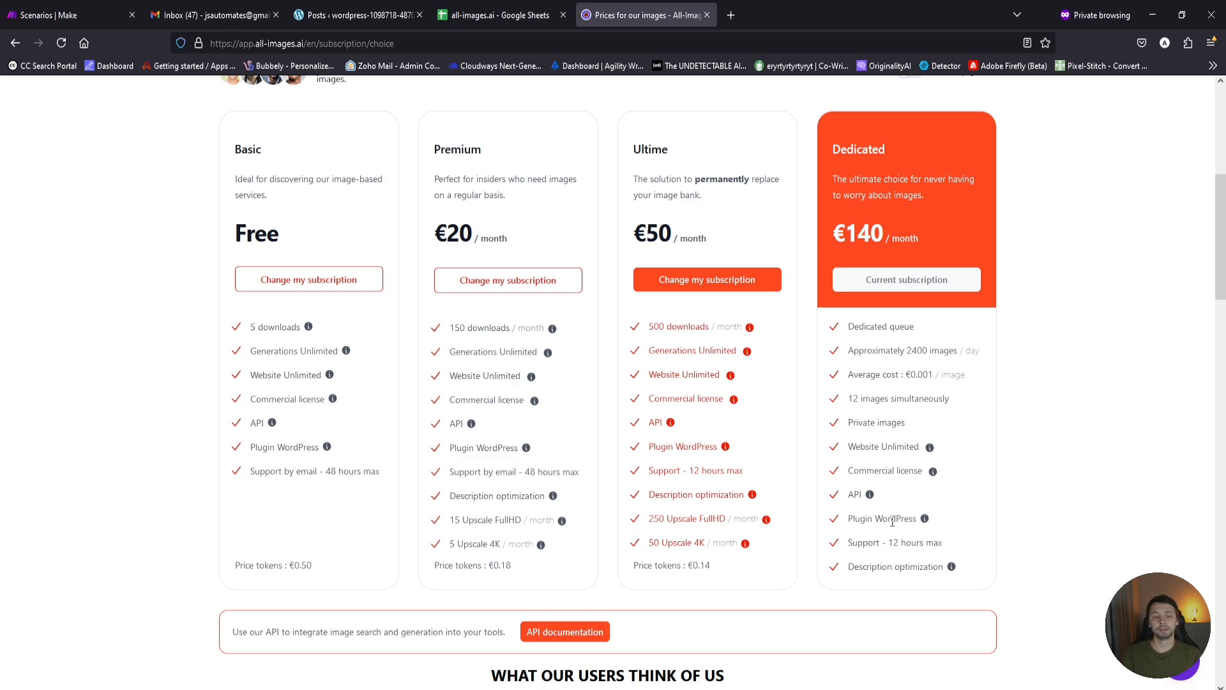
{"action": "scroll", "coordinate": [900, 530], "scroll_direction": "down", "scroll_amount": 1}
{"action": "scroll", "coordinate": [913, 518], "scroll_direction": "up", "scroll_amount": 2}
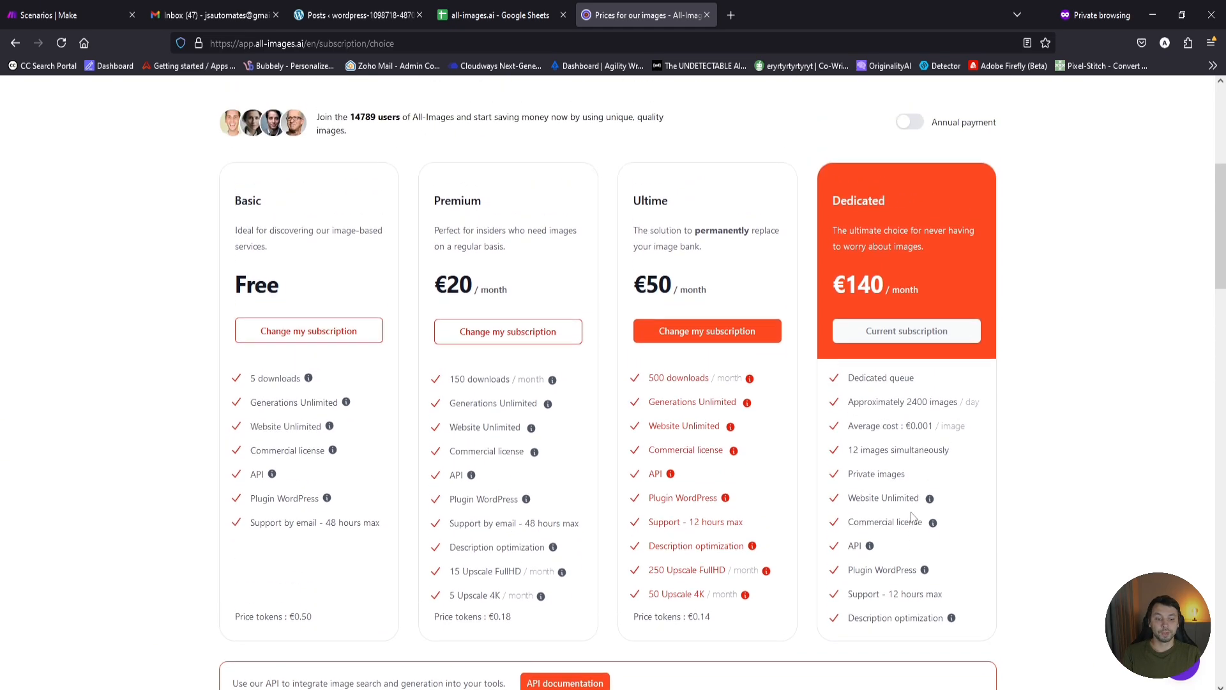
{"action": "scroll", "coordinate": [913, 517], "scroll_direction": "up", "scroll_amount": 1}
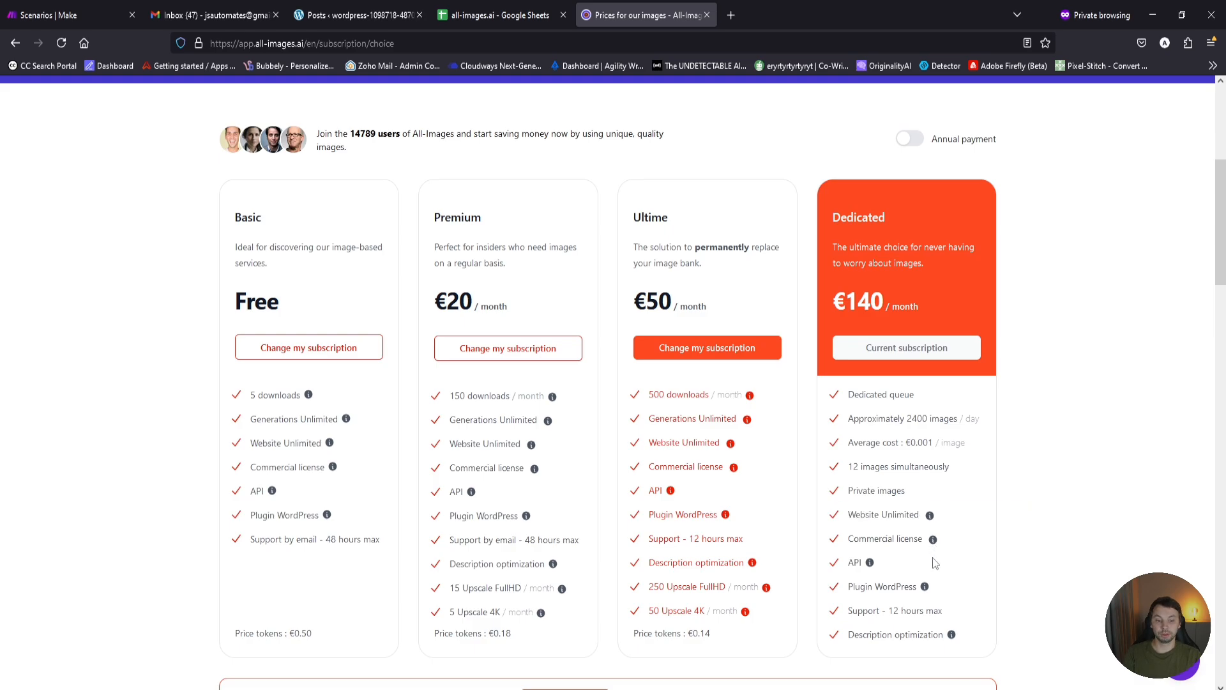
{"action": "scroll", "coordinate": [934, 562], "scroll_direction": "down", "scroll_amount": 3}
{"action": "scroll", "coordinate": [956, 555], "scroll_direction": "up", "scroll_amount": 2}
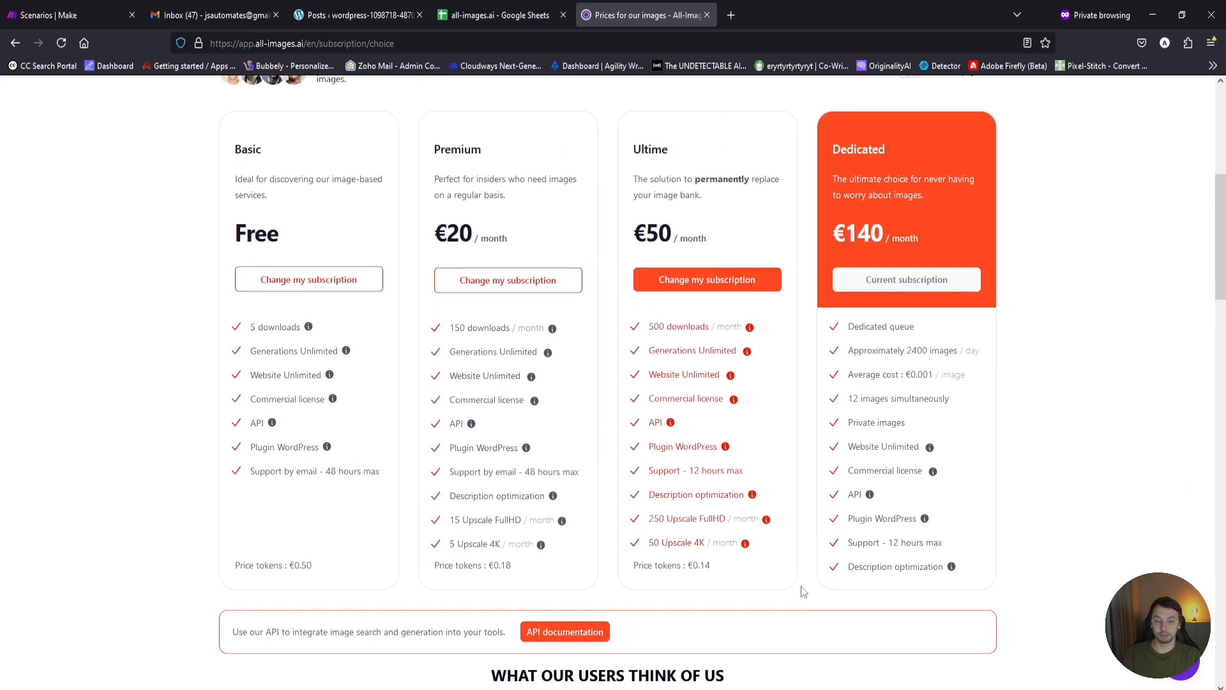
{"action": "scroll", "coordinate": [803, 592], "scroll_direction": "up", "scroll_amount": 3}
{"action": "scroll", "coordinate": [917, 559], "scroll_direction": "down", "scroll_amount": 2}
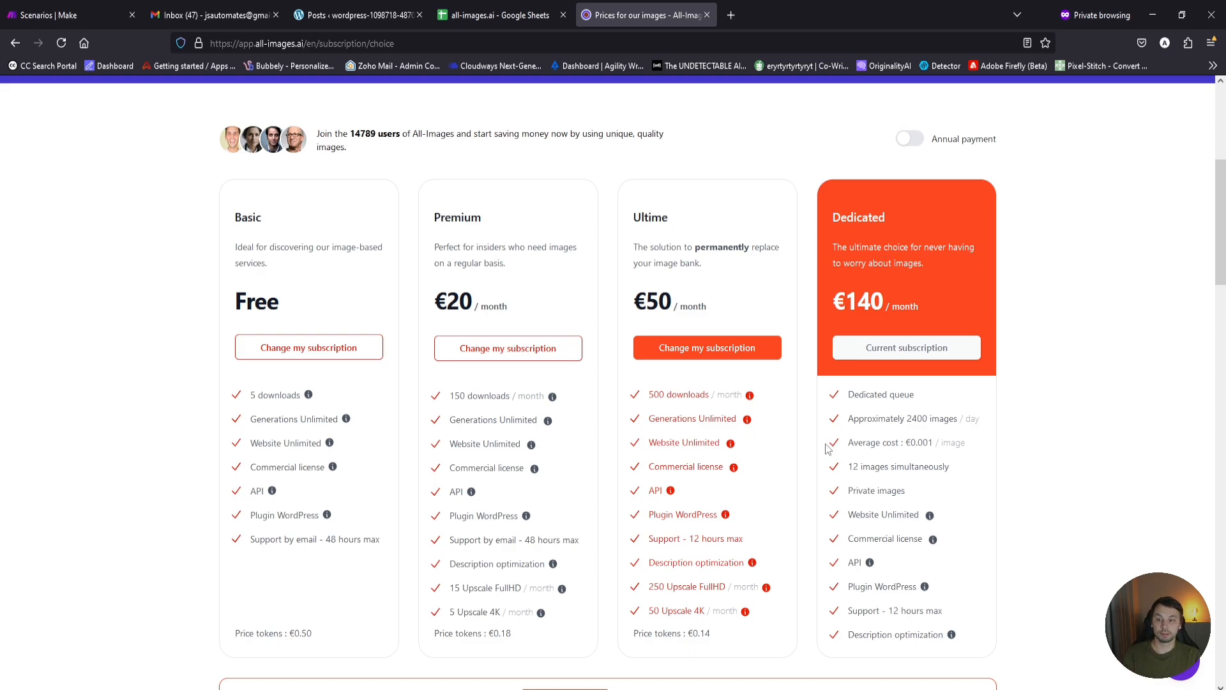
{"action": "scroll", "coordinate": [901, 485], "scroll_direction": "up", "scroll_amount": 3}
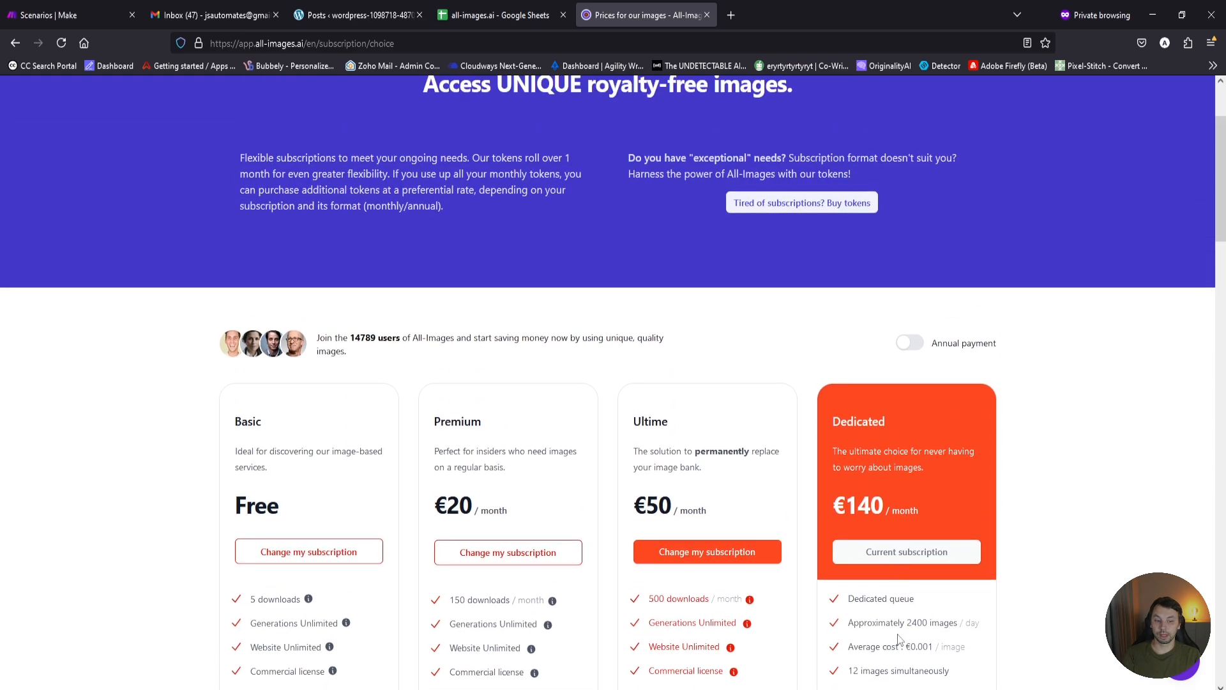
{"action": "scroll", "coordinate": [759, 383], "scroll_direction": "up", "scroll_amount": 2}
{"action": "scroll", "coordinate": [803, 480], "scroll_direction": "down", "scroll_amount": 4}
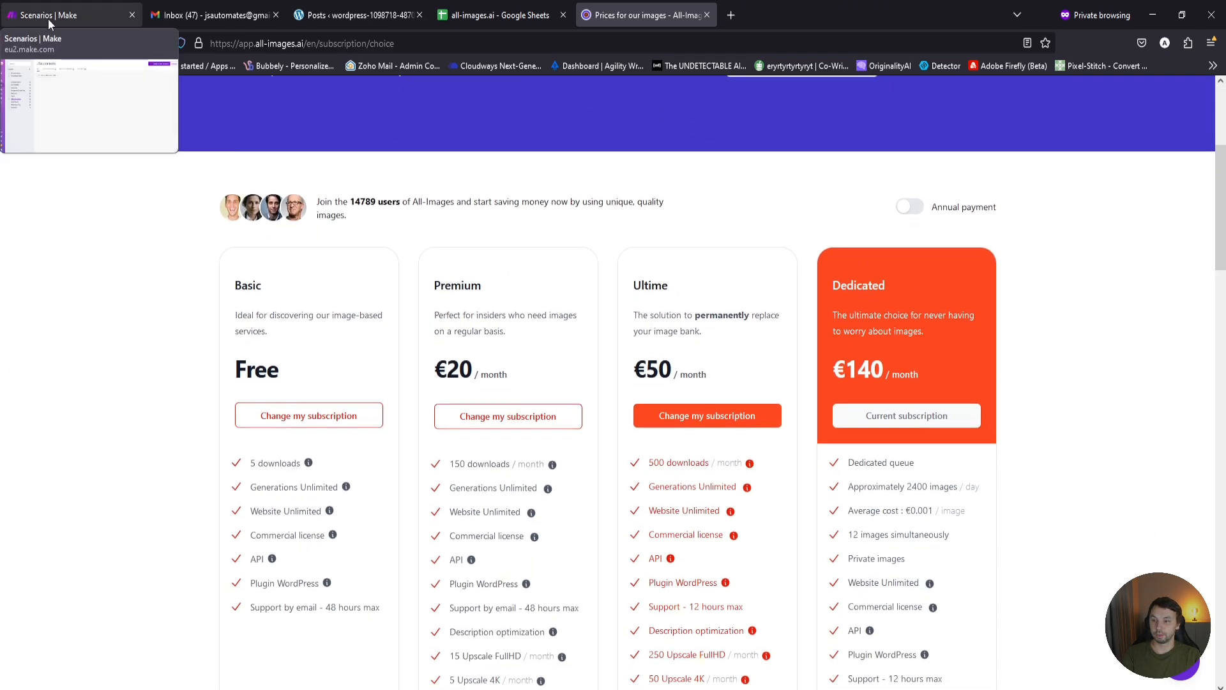
Switch to Make and create a new scenario that starts with a Google Sheets Watch New Rows module.
{"action": "left_click", "coordinate": [48, 17]}
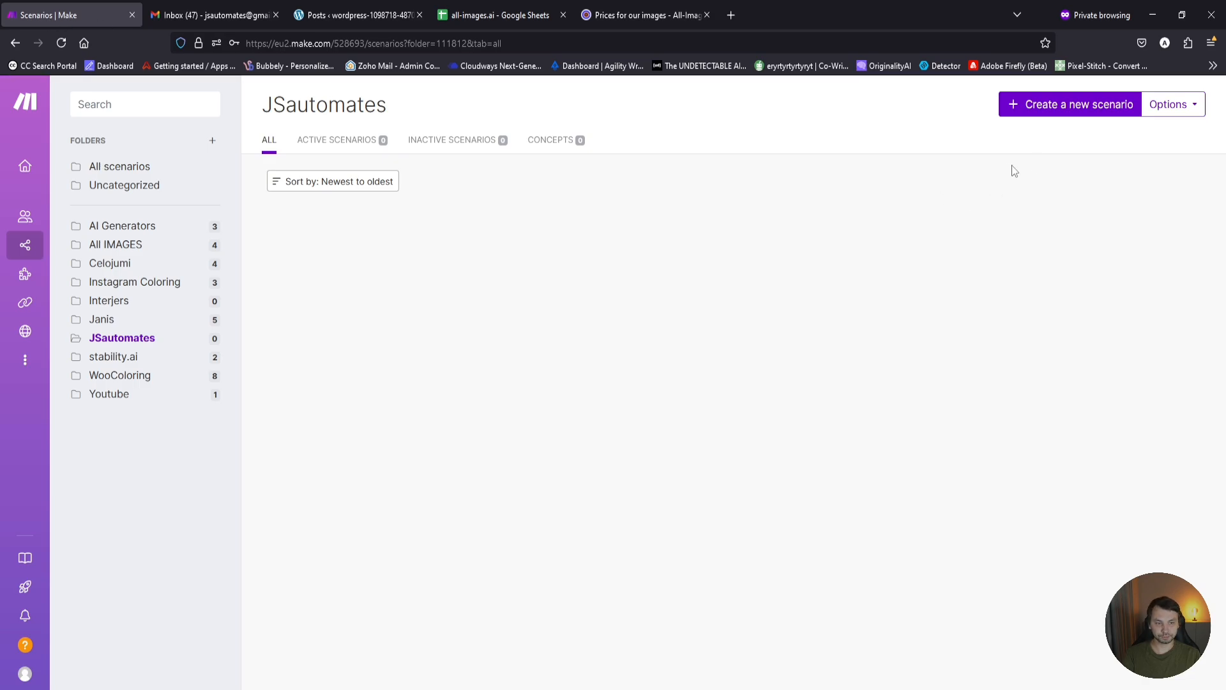
{"action": "left_click", "coordinate": [1087, 114]}
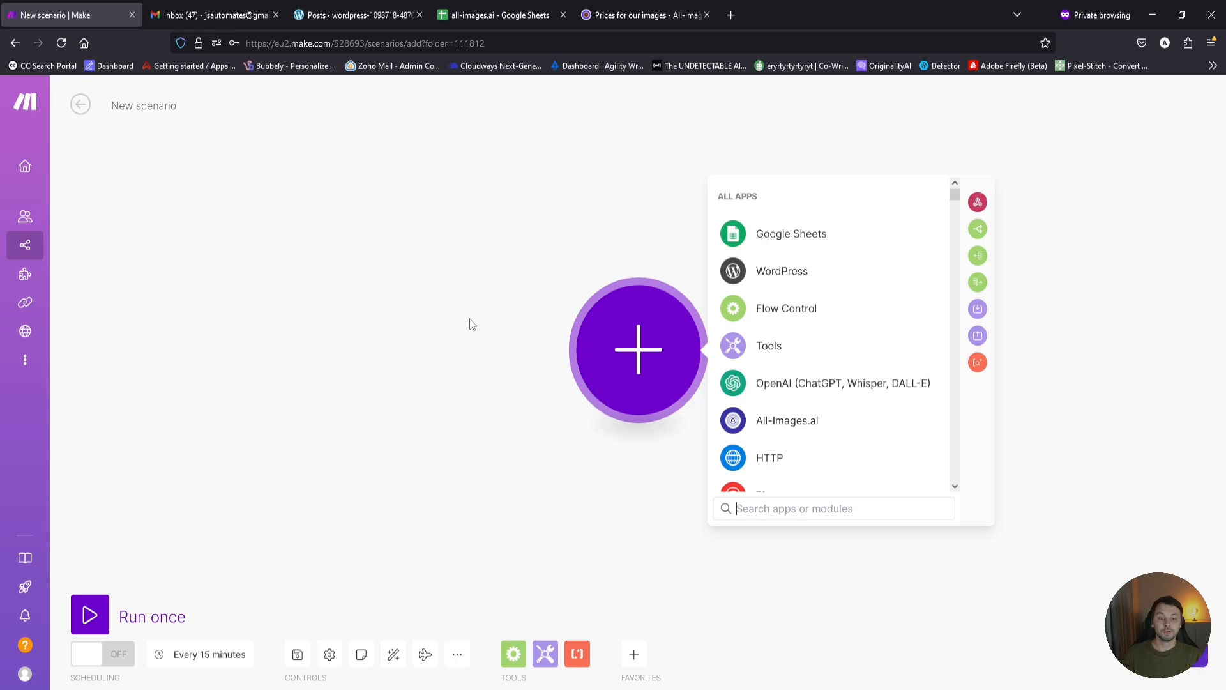
{"action": "left_click", "coordinate": [789, 235]}
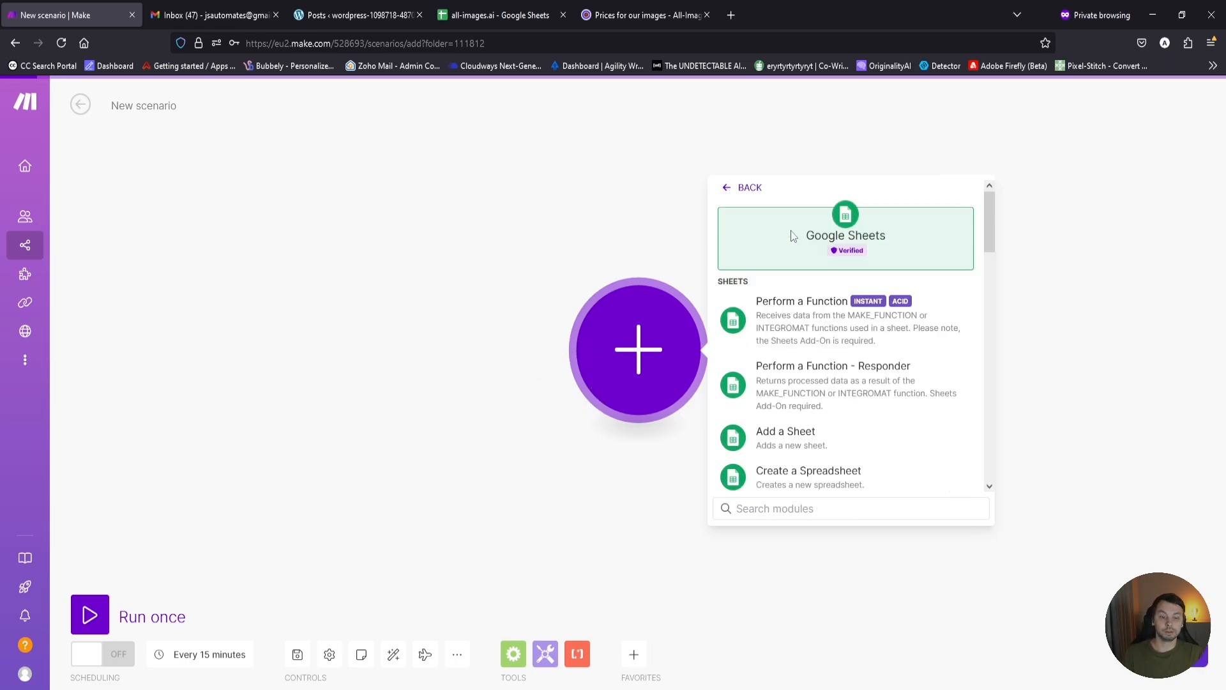
{"action": "left_click", "coordinate": [477, 19]}
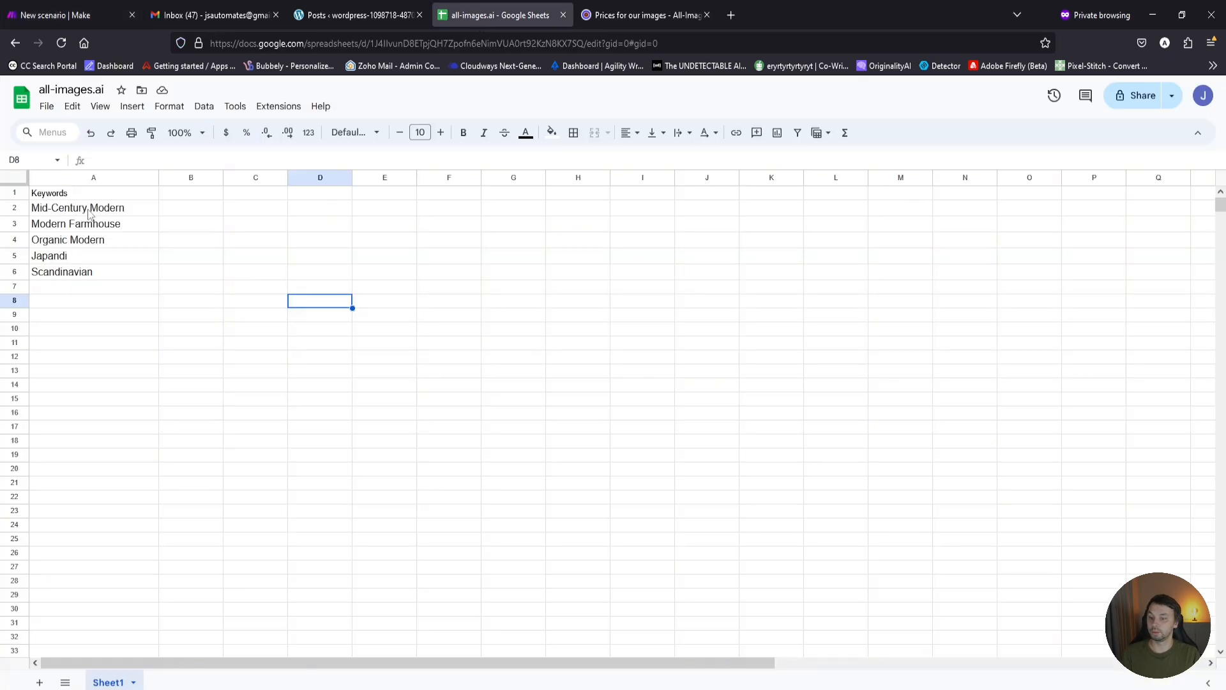
{"action": "left_click", "coordinate": [64, 14]}
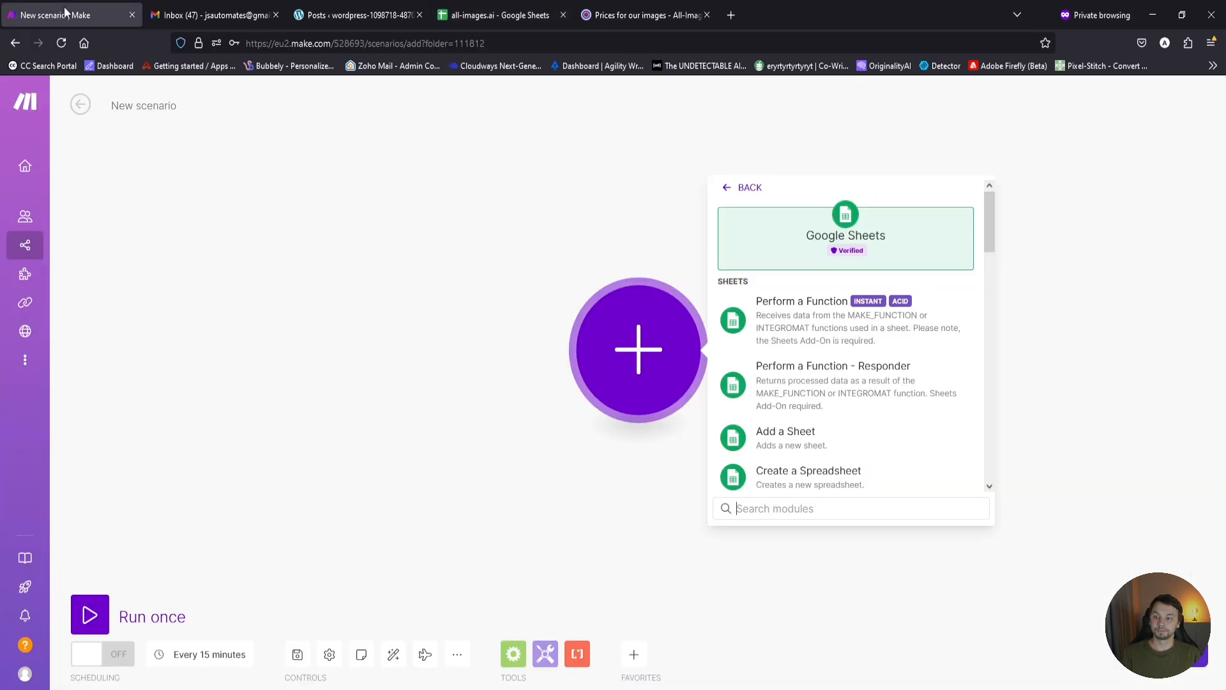
{"action": "scroll", "coordinate": [864, 405], "scroll_direction": "down", "scroll_amount": 6}
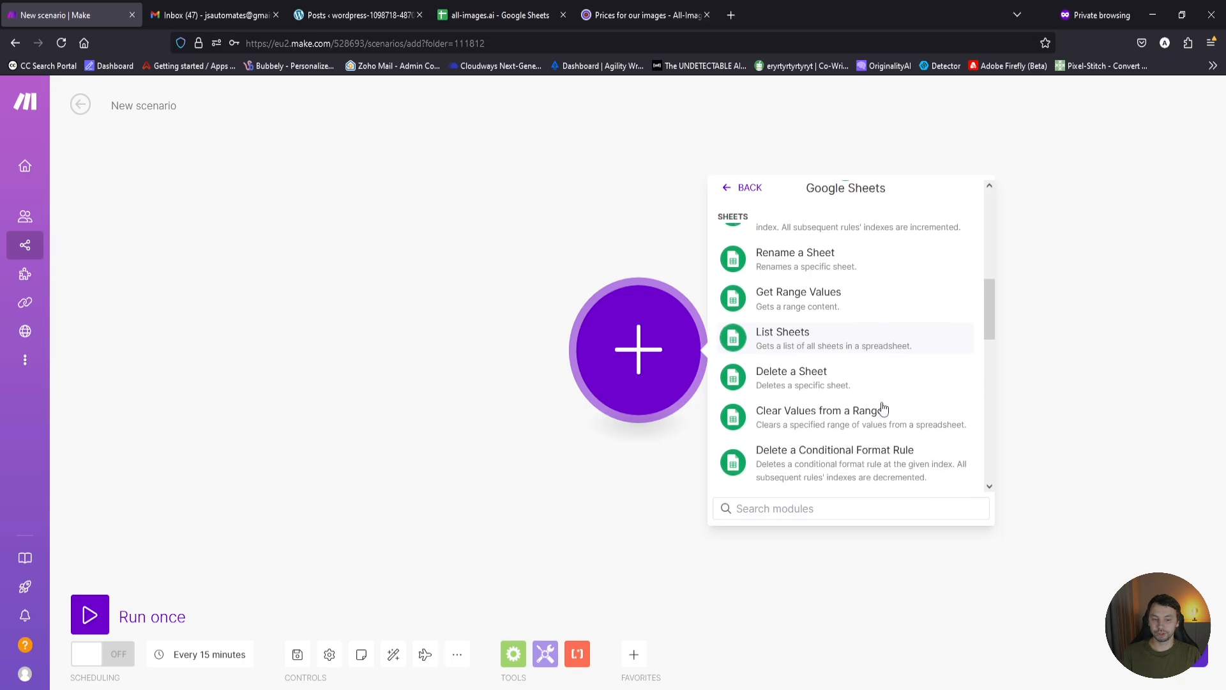
{"action": "scroll", "coordinate": [872, 360], "scroll_direction": "down", "scroll_amount": 3}
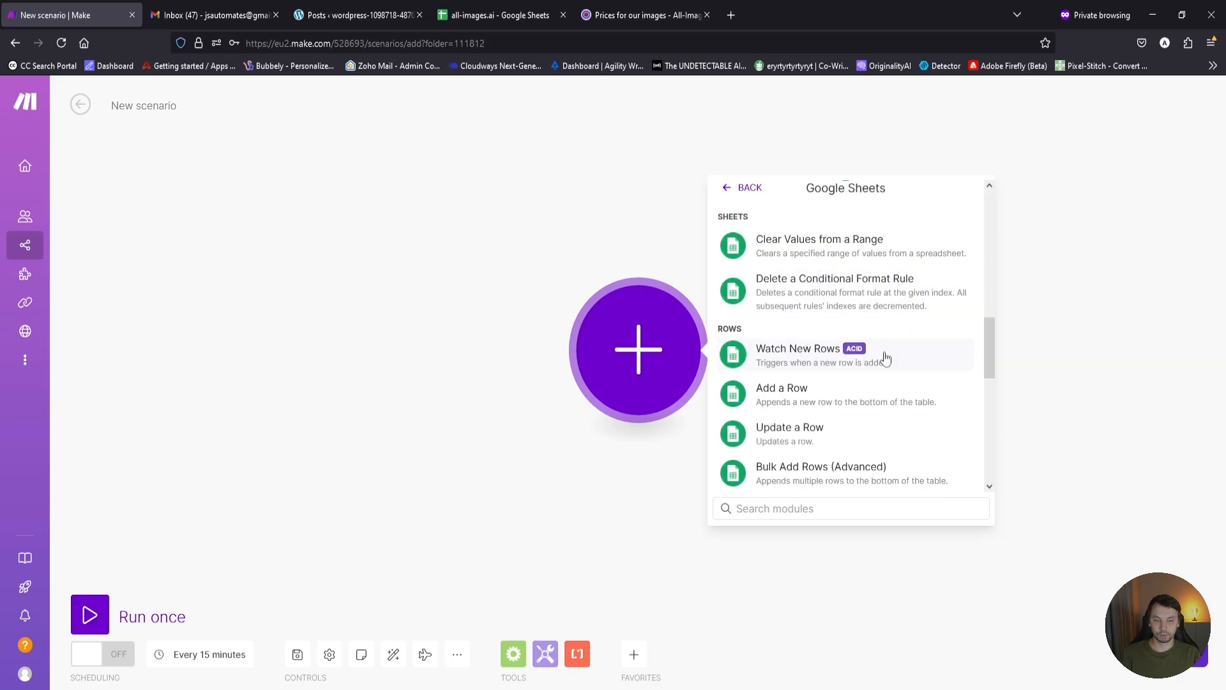
{"action": "left_click", "coordinate": [883, 355]}
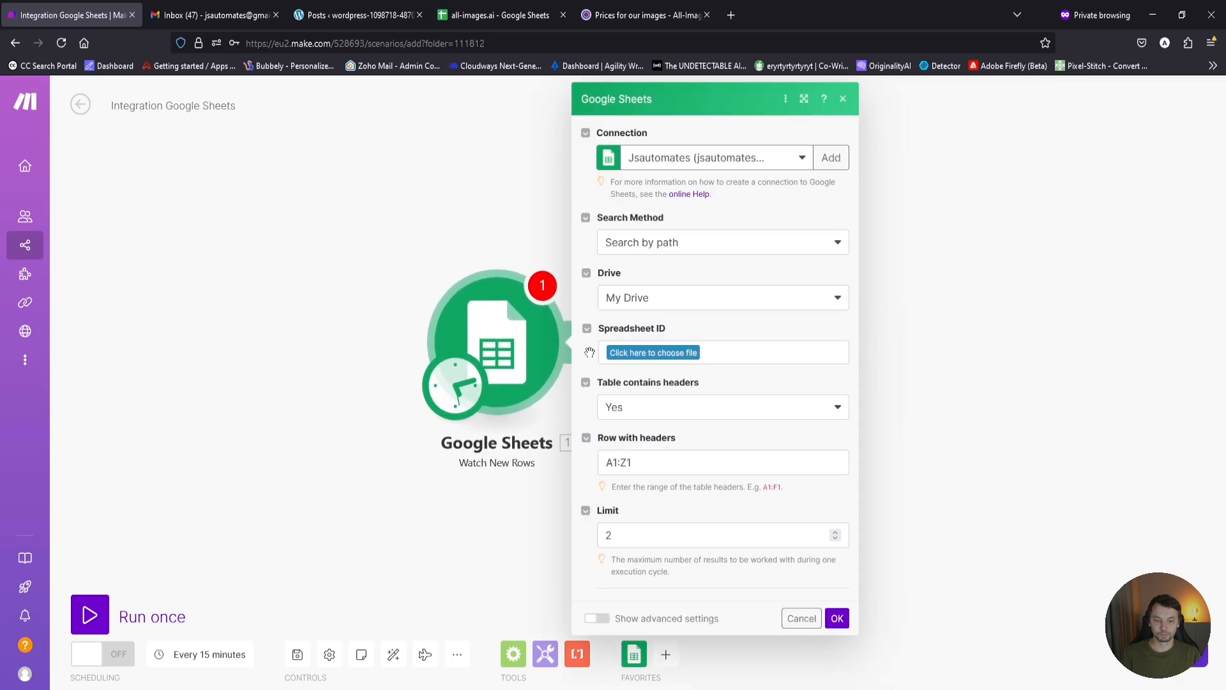
Configure the Watch New Rows module to read Sheet1 of the all-images.ai spreadsheet with a limit of 1.
{"action": "left_click", "coordinate": [678, 355]}
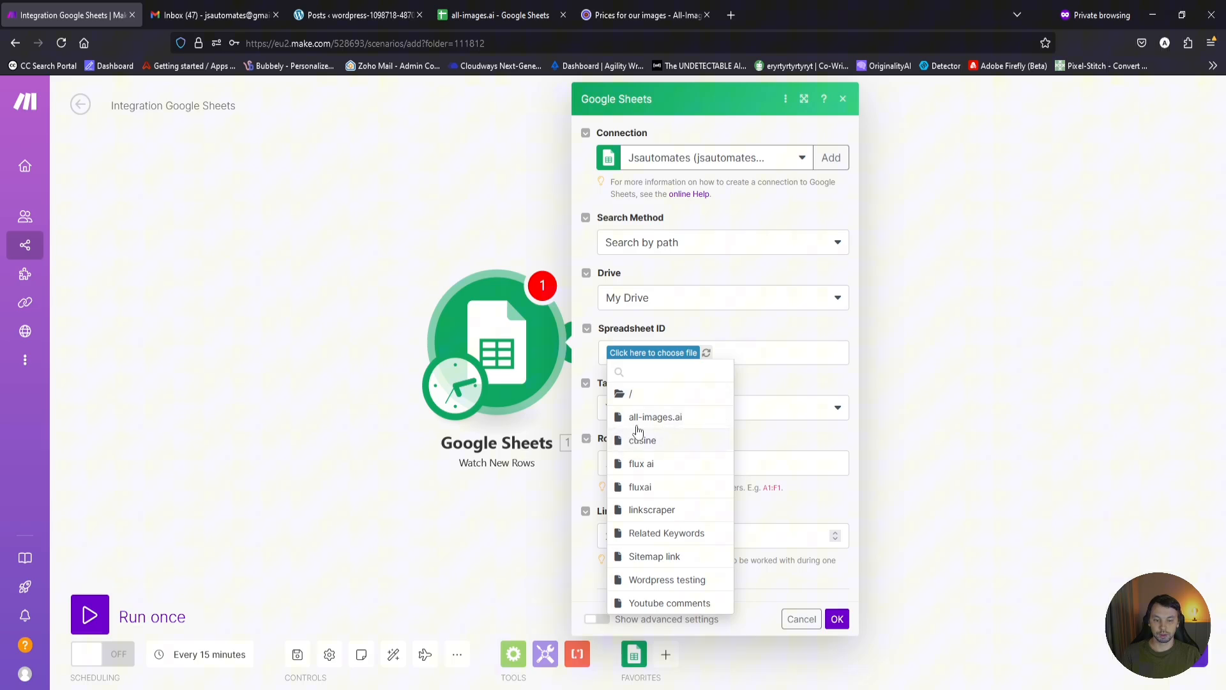
{"action": "left_click", "coordinate": [678, 419]}
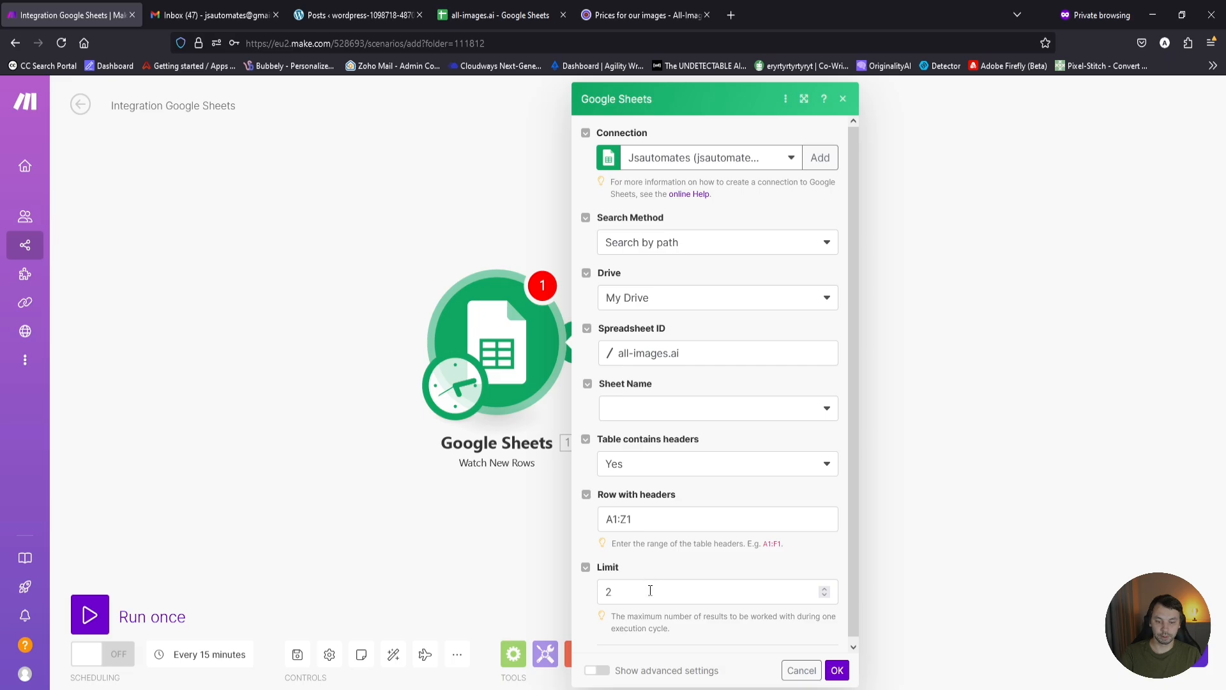
{"action": "double_click", "coordinate": [645, 588]}
{"action": "type", "text": "1"}
{"action": "left_click", "coordinate": [684, 410]}
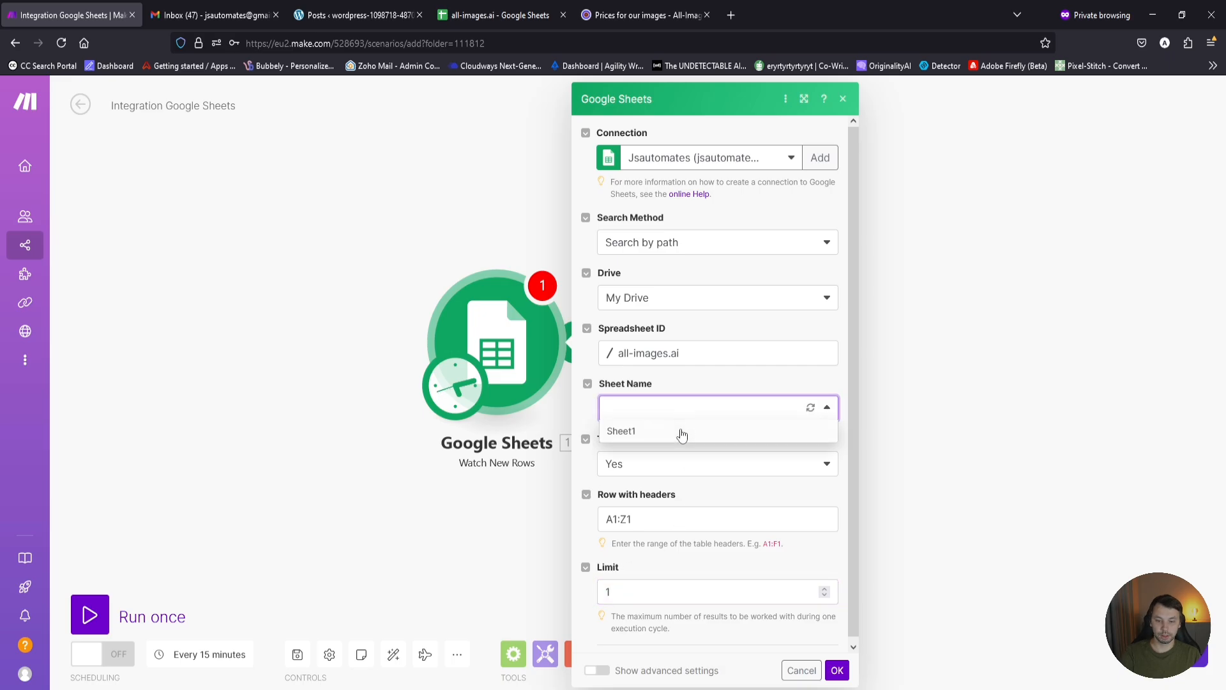
{"action": "left_click", "coordinate": [682, 432]}
{"action": "left_click", "coordinate": [836, 670]}
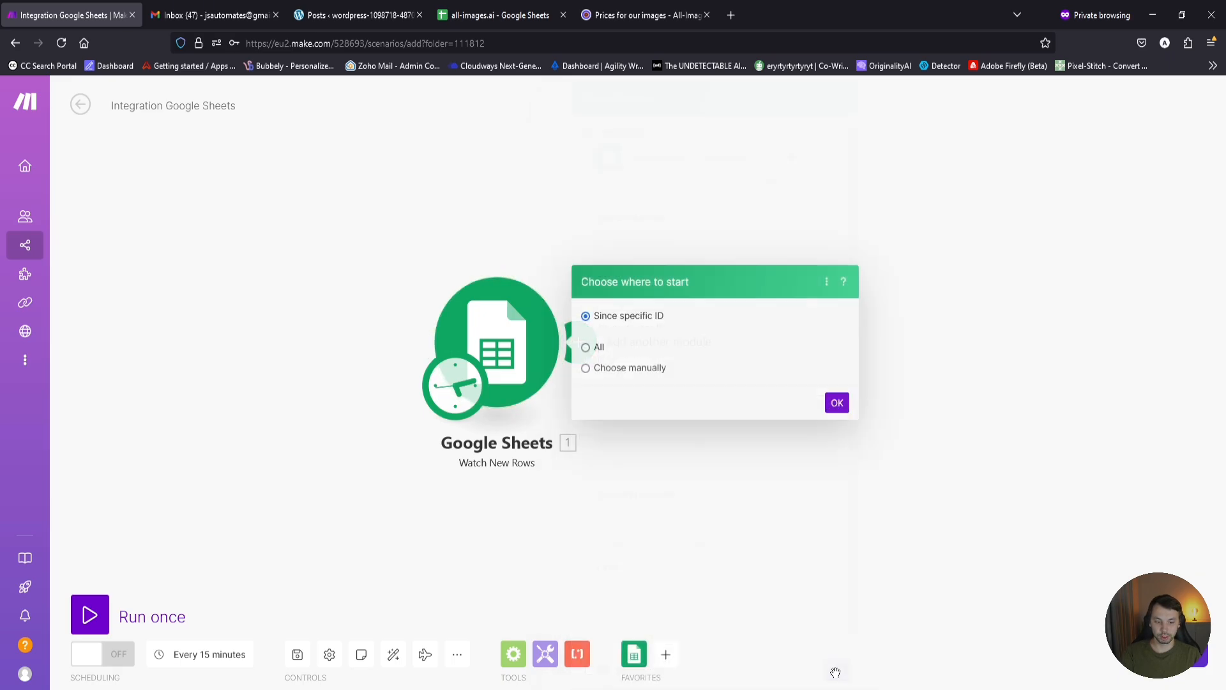
Set the trigger to start from all rows, run the scenario once and close the module's output.
{"action": "left_click", "coordinate": [597, 372]}
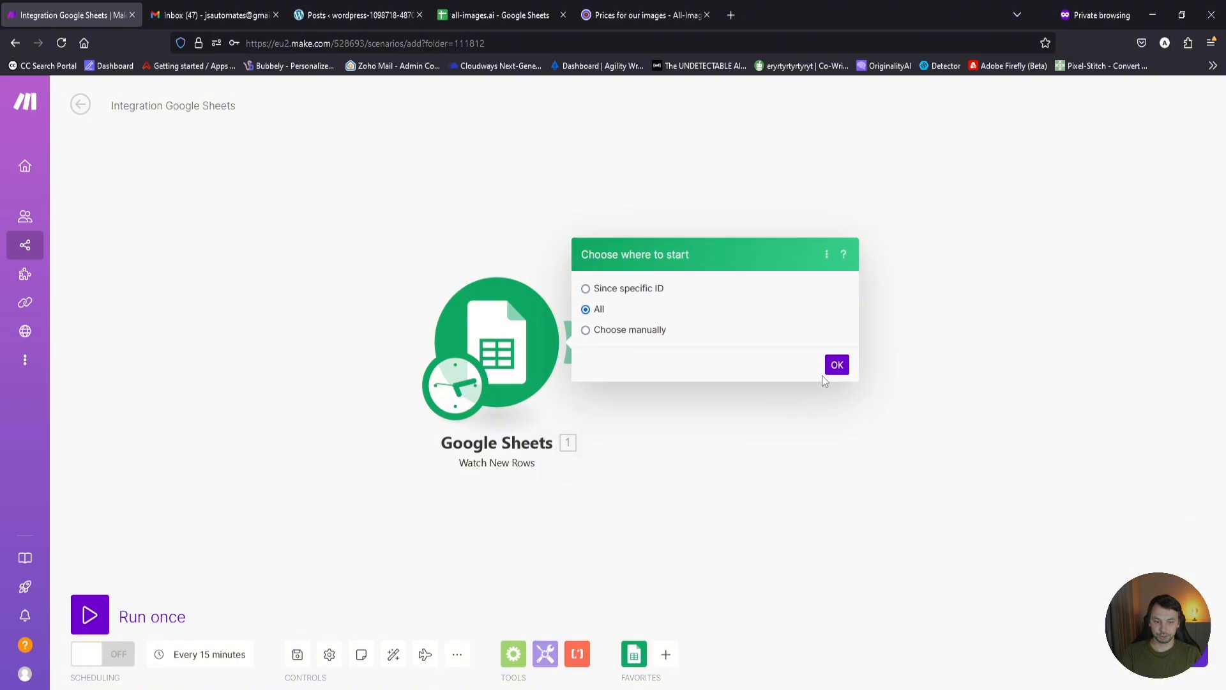
{"action": "left_click", "coordinate": [835, 368]}
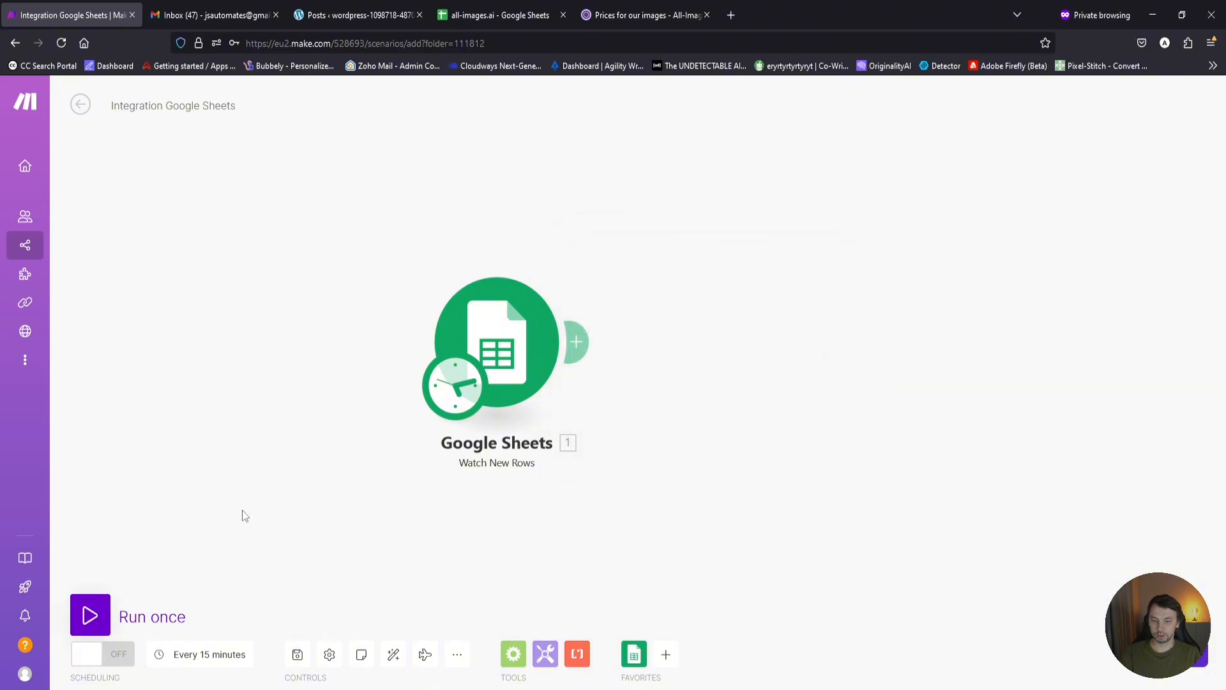
{"action": "left_click", "coordinate": [89, 614]}
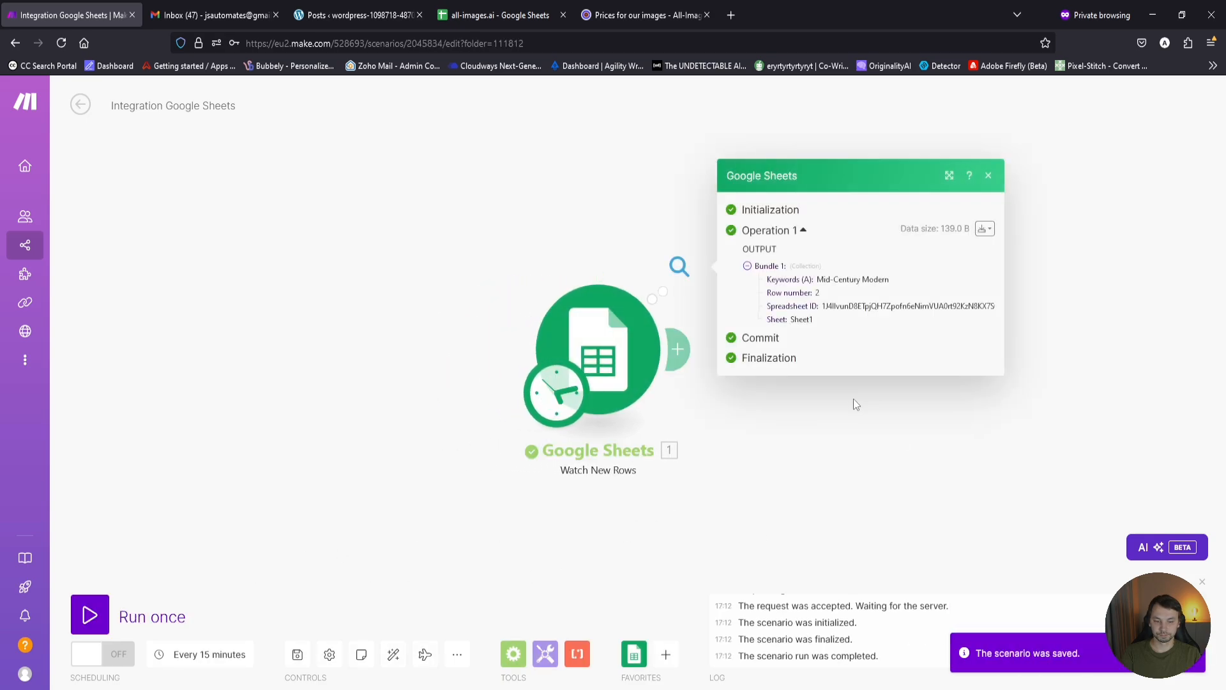
{"action": "left_click", "coordinate": [989, 176]}
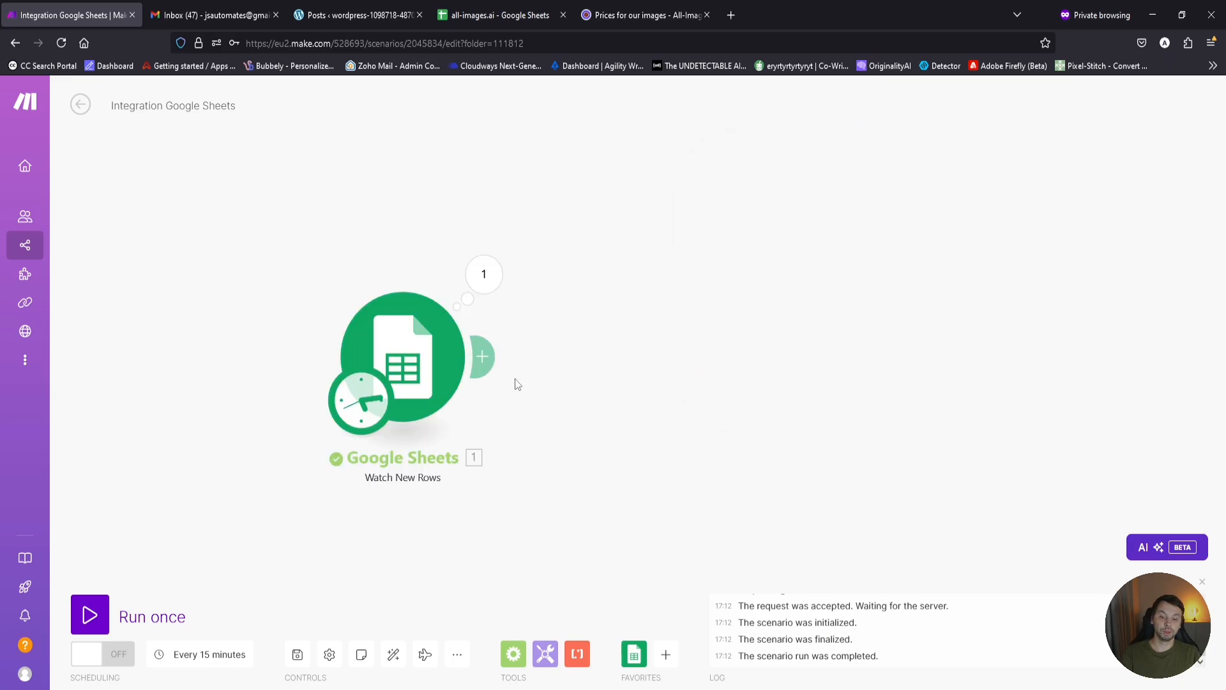
{"action": "left_click", "coordinate": [487, 355]}
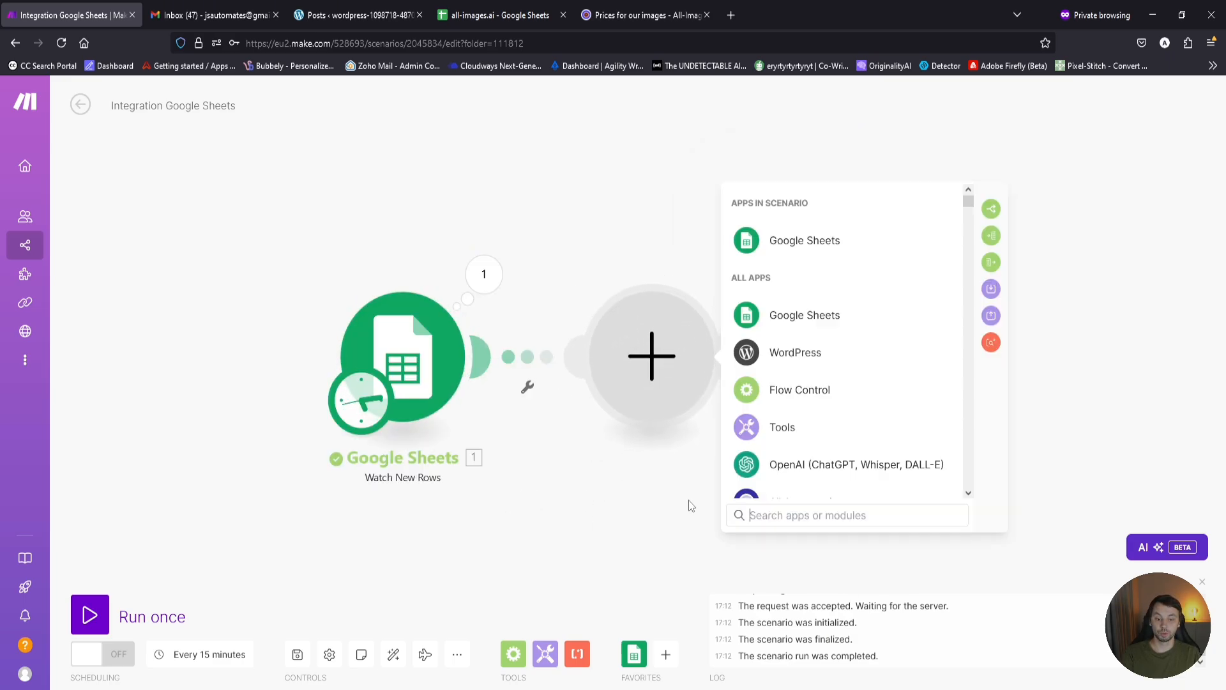
{"action": "scroll", "coordinate": [920, 383], "scroll_direction": "down", "scroll_amount": 4}
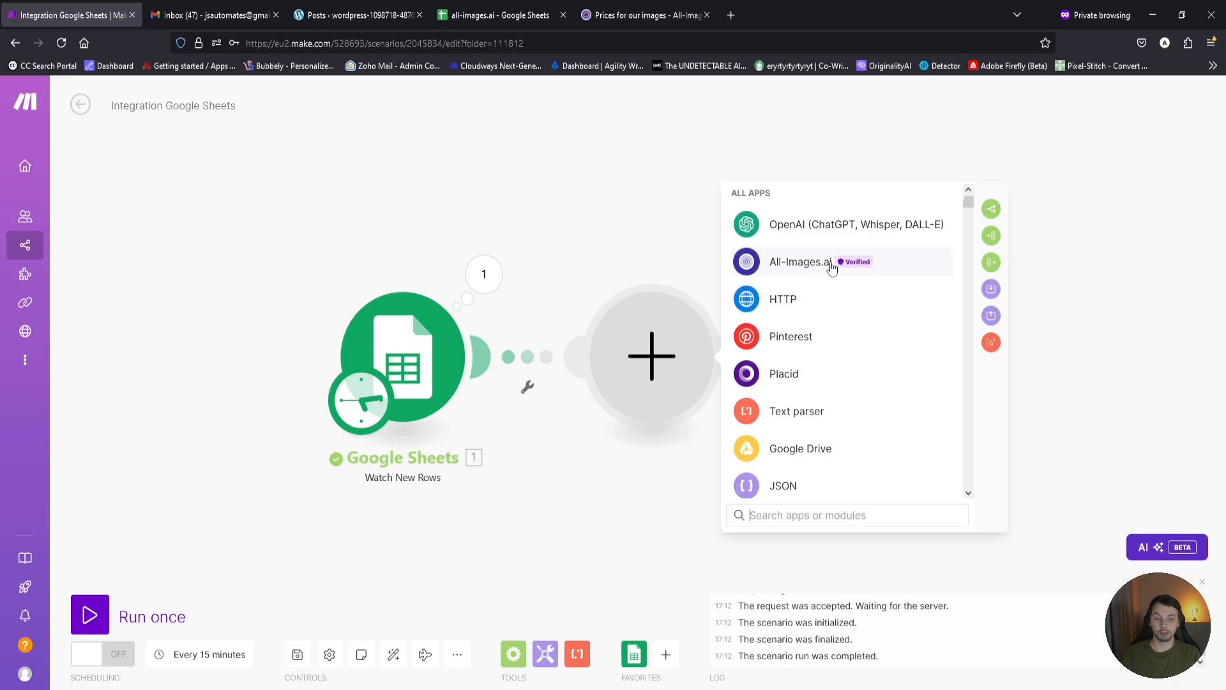
{"action": "left_click", "coordinate": [829, 268]}
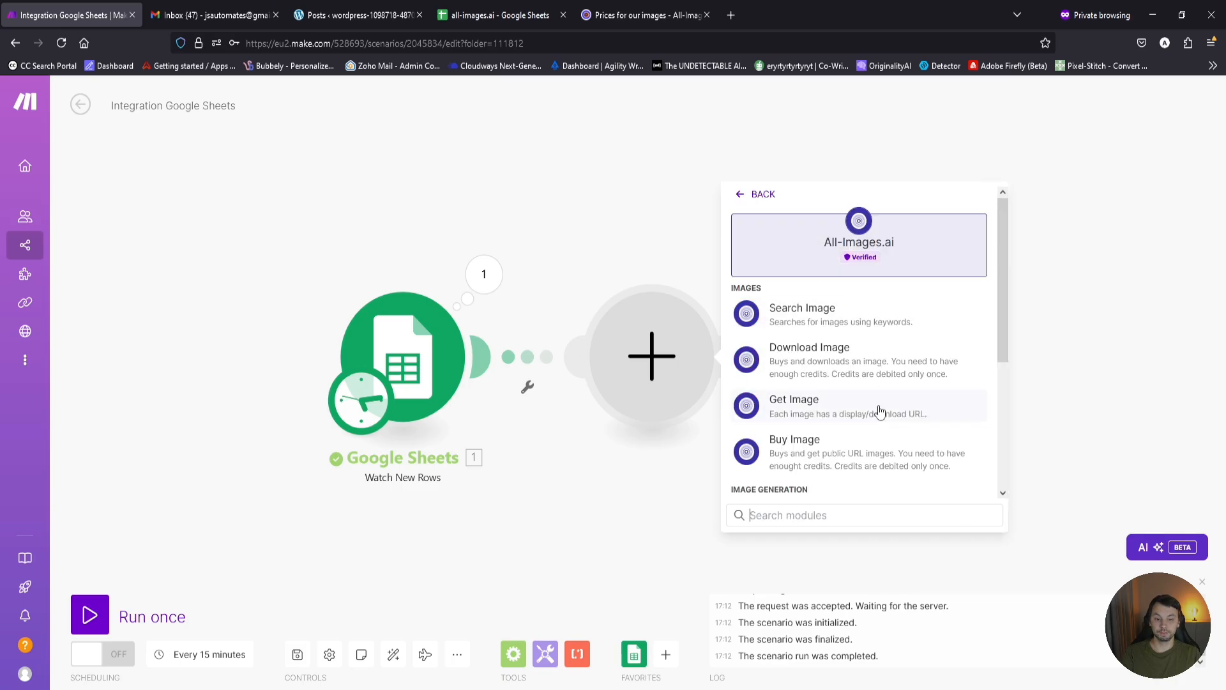
{"action": "scroll", "coordinate": [918, 341], "scroll_direction": "down", "scroll_amount": 3}
{"action": "scroll", "coordinate": [848, 433], "scroll_direction": "up", "scroll_amount": 2}
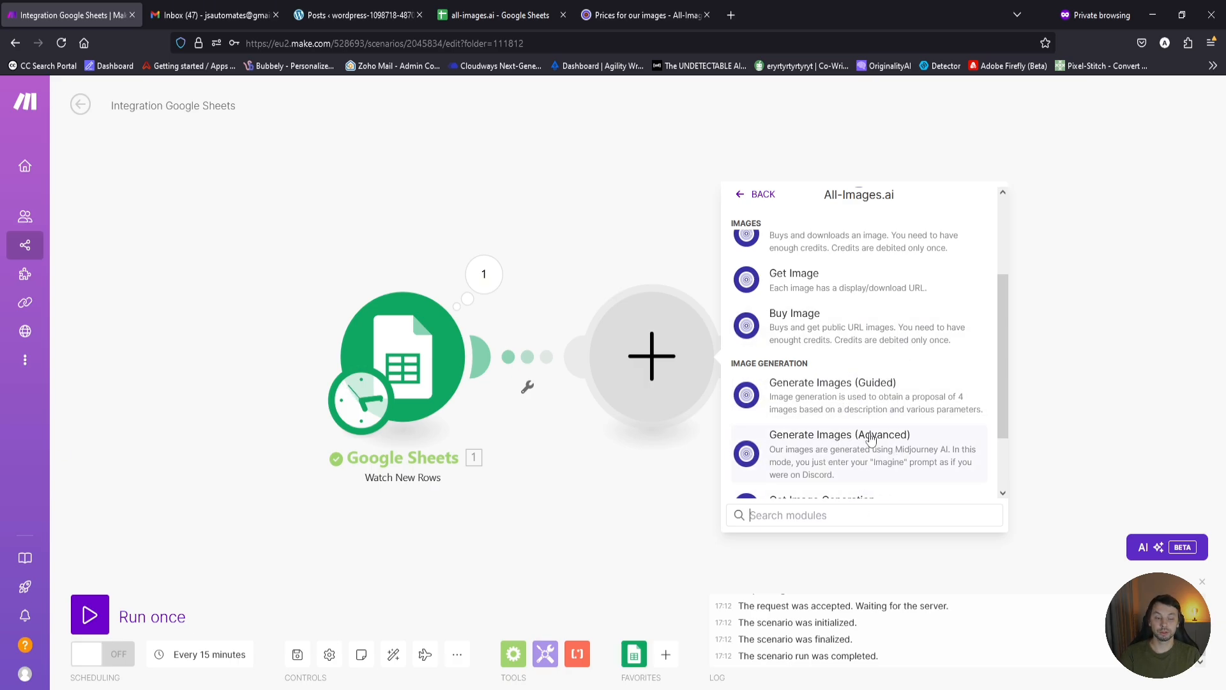
{"action": "left_click", "coordinate": [914, 449]}
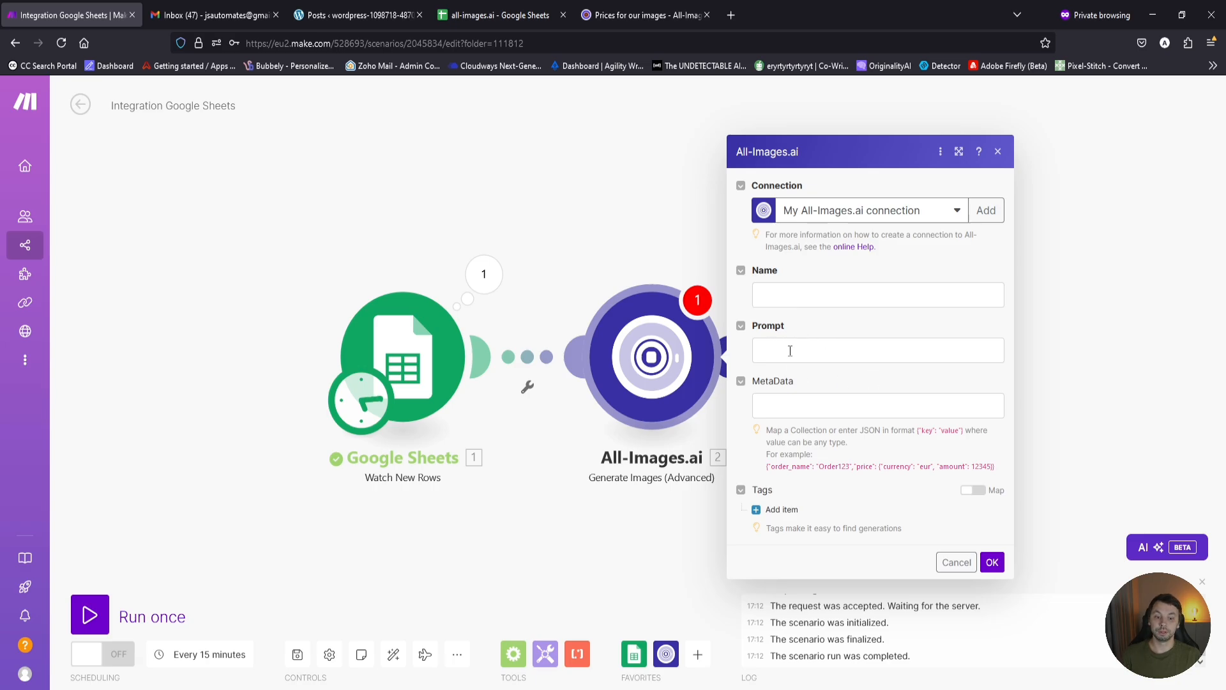
{"action": "left_click", "coordinate": [955, 562]}
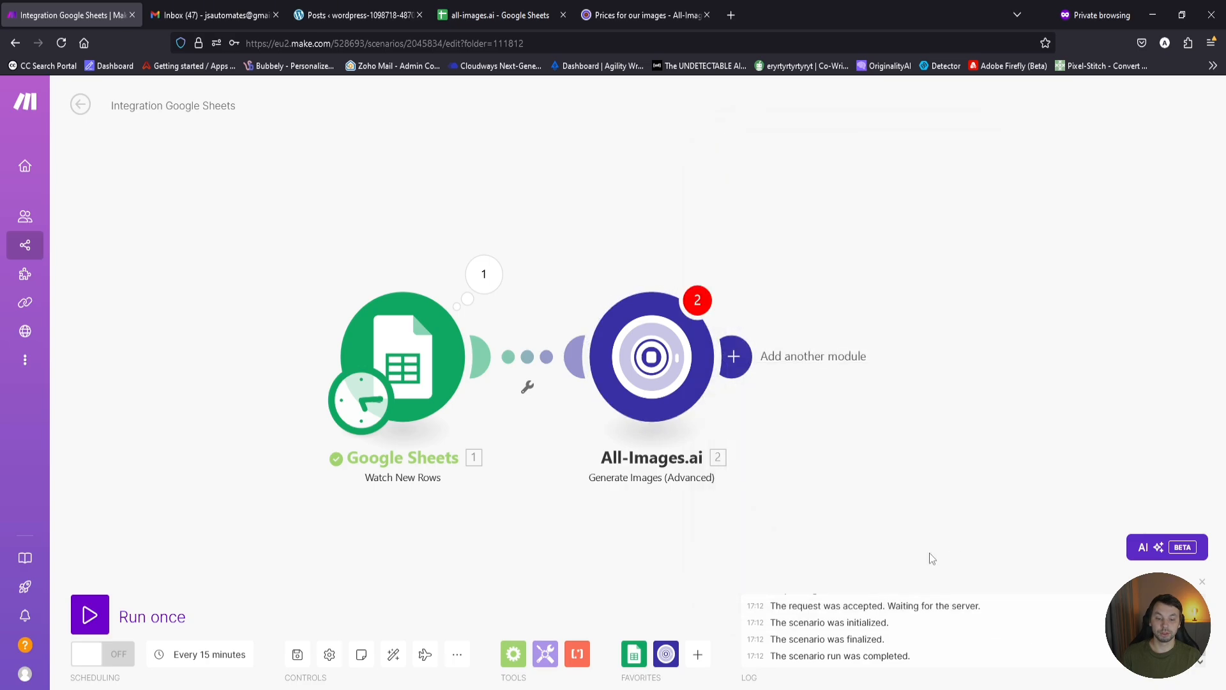
{"action": "right_click", "coordinate": [632, 345]}
{"action": "left_click", "coordinate": [702, 502]}
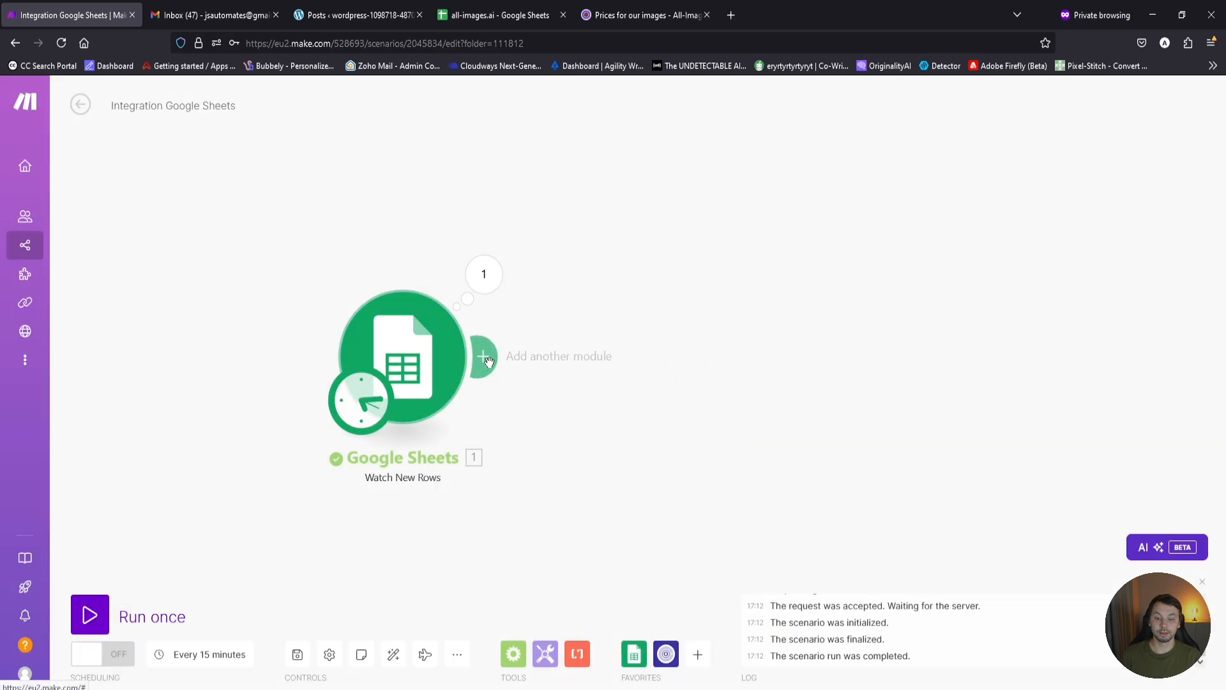
Add an All-Images.ai Generate Images (Guided) module after Google Sheets and map its Name to Keywords (A).
{"action": "scroll", "coordinate": [856, 412], "scroll_direction": "down", "scroll_amount": 5}
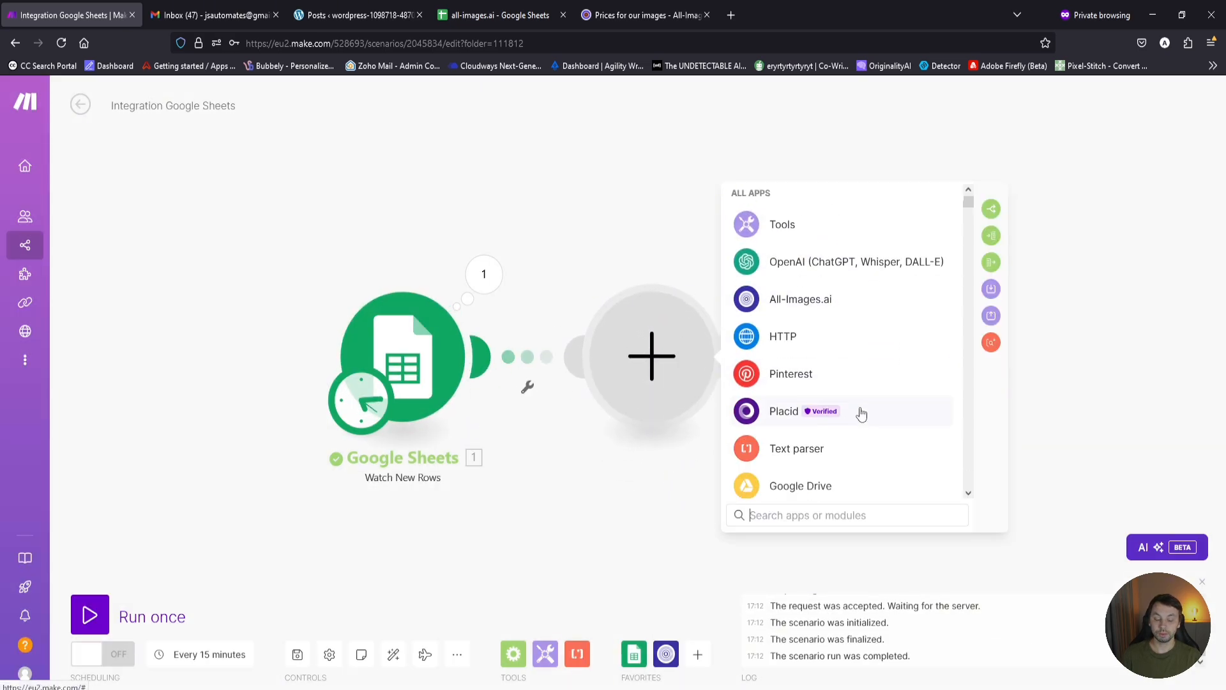
{"action": "scroll", "coordinate": [856, 362], "scroll_direction": "up", "scroll_amount": 3}
{"action": "left_click", "coordinate": [823, 298]}
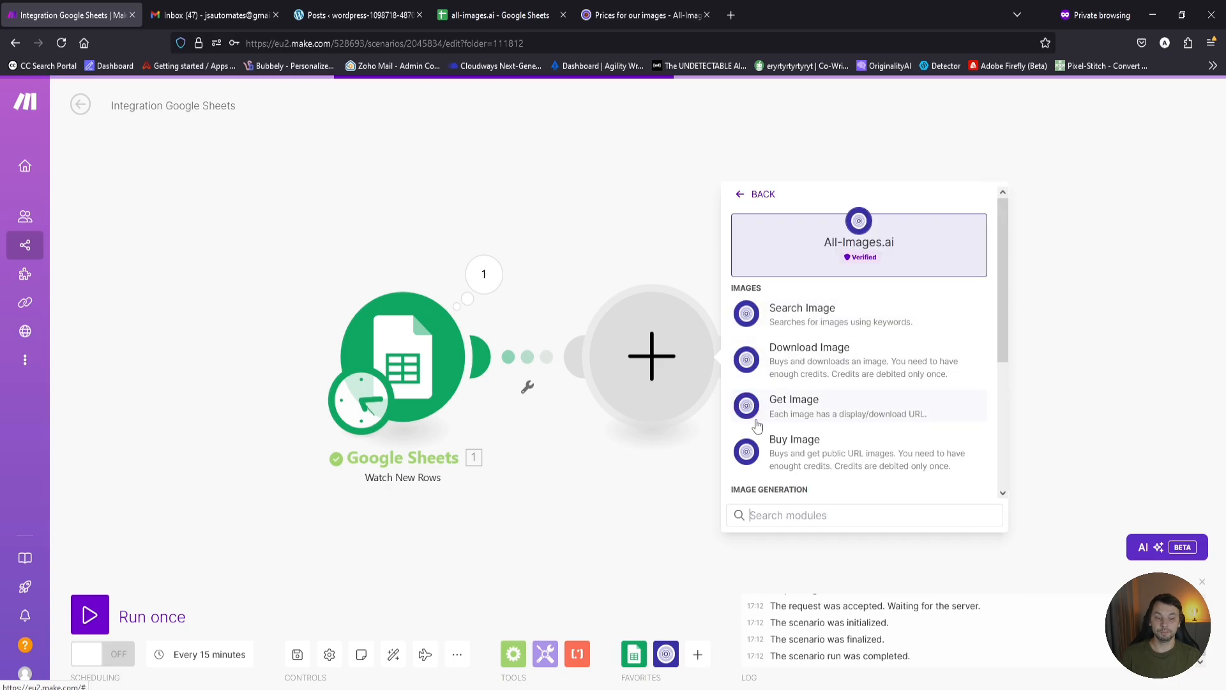
{"action": "scroll", "coordinate": [878, 460], "scroll_direction": "down", "scroll_amount": 3}
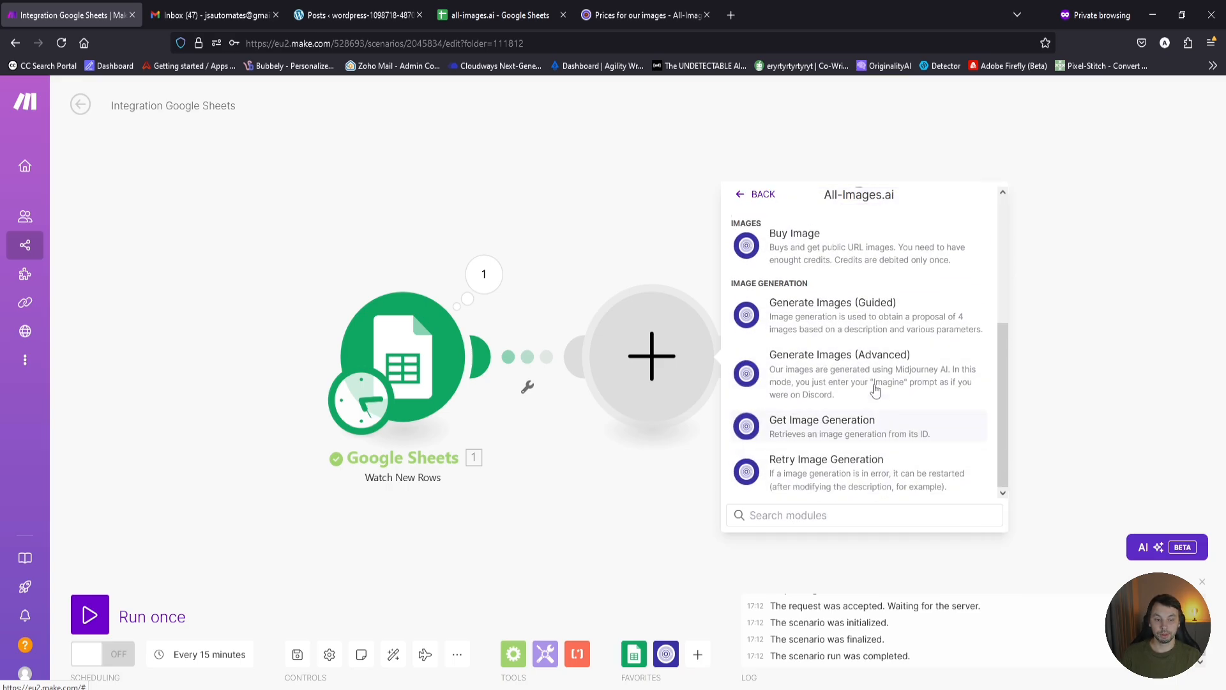
{"action": "left_click", "coordinate": [917, 320]}
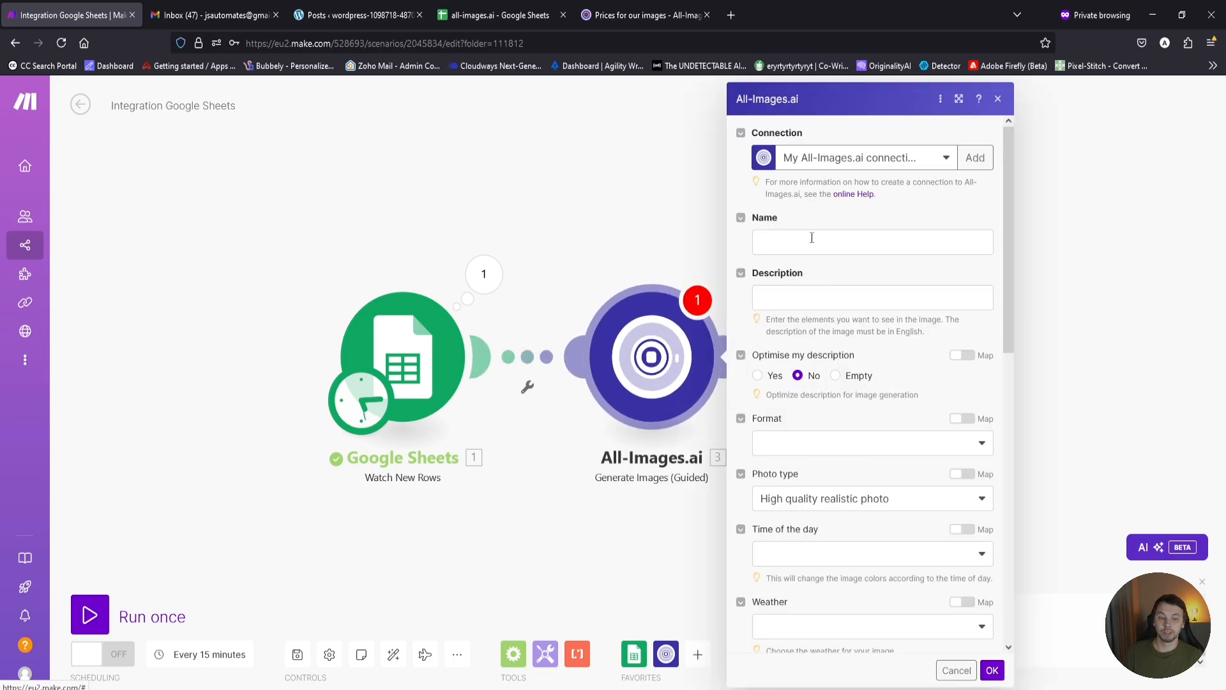
{"action": "left_click", "coordinate": [811, 238]}
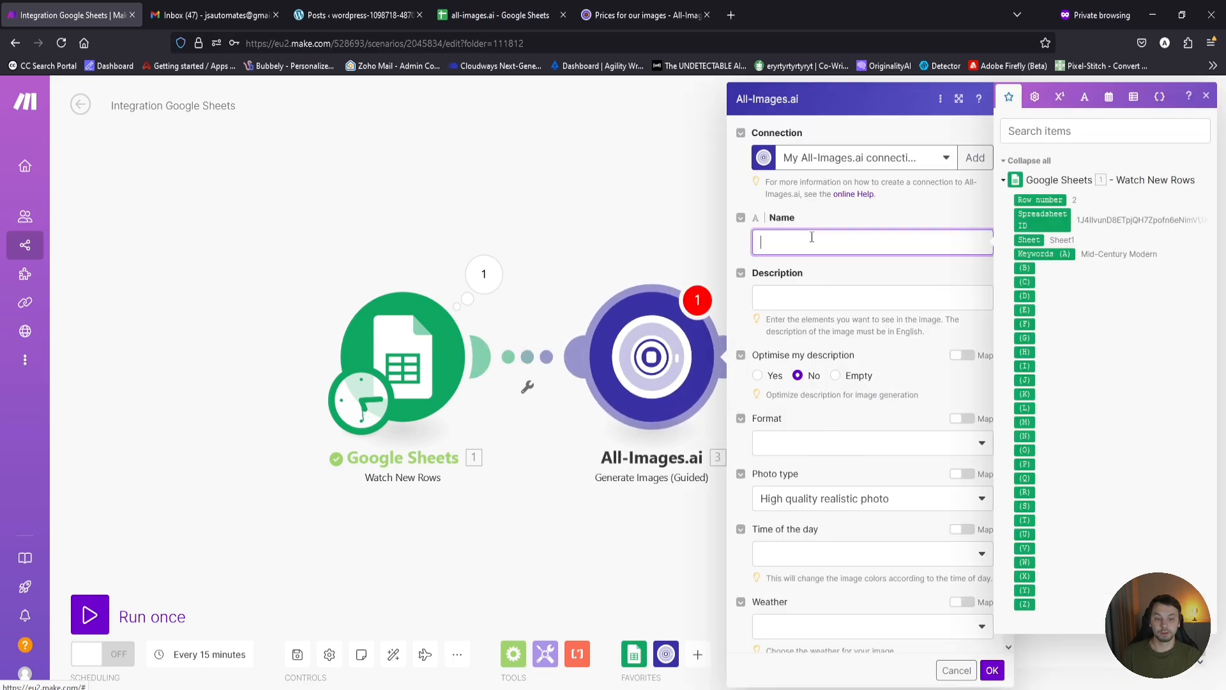
{"action": "left_click", "coordinate": [1065, 254]}
Copy the "[style] house" image prompt from promts.txt in Notepad into the module's Description in Make.
{"action": "left_click", "coordinate": [823, 291]}
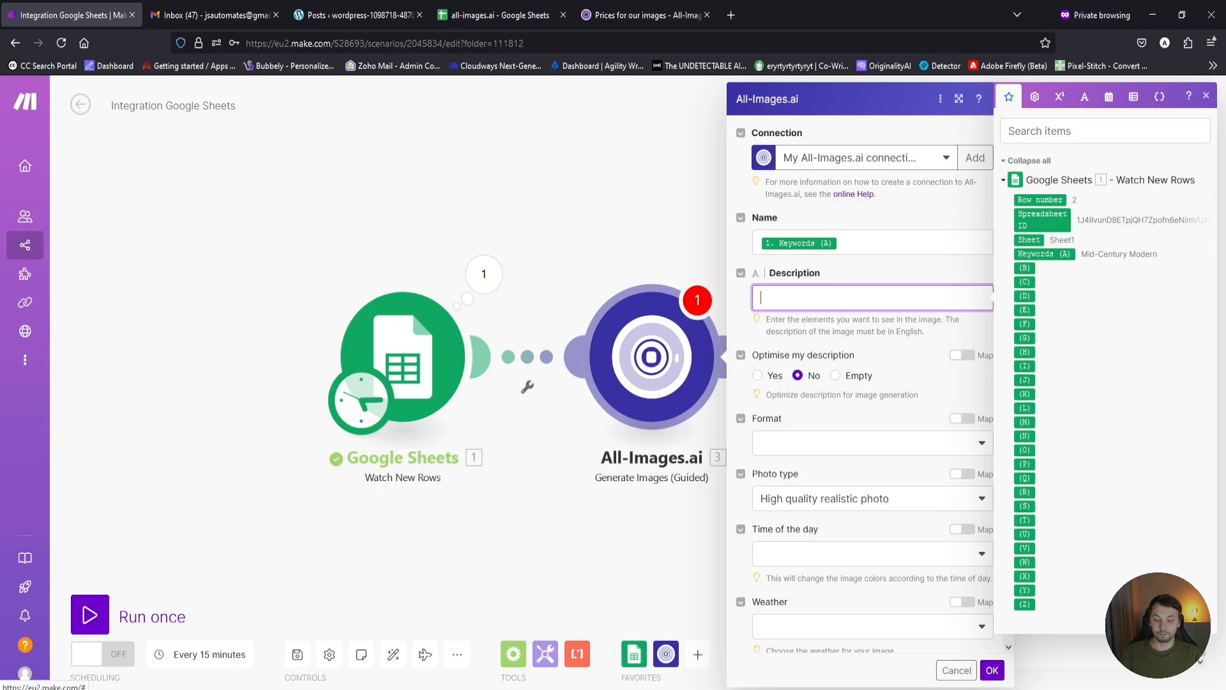
{"action": "left_click", "coordinate": [537, 645]}
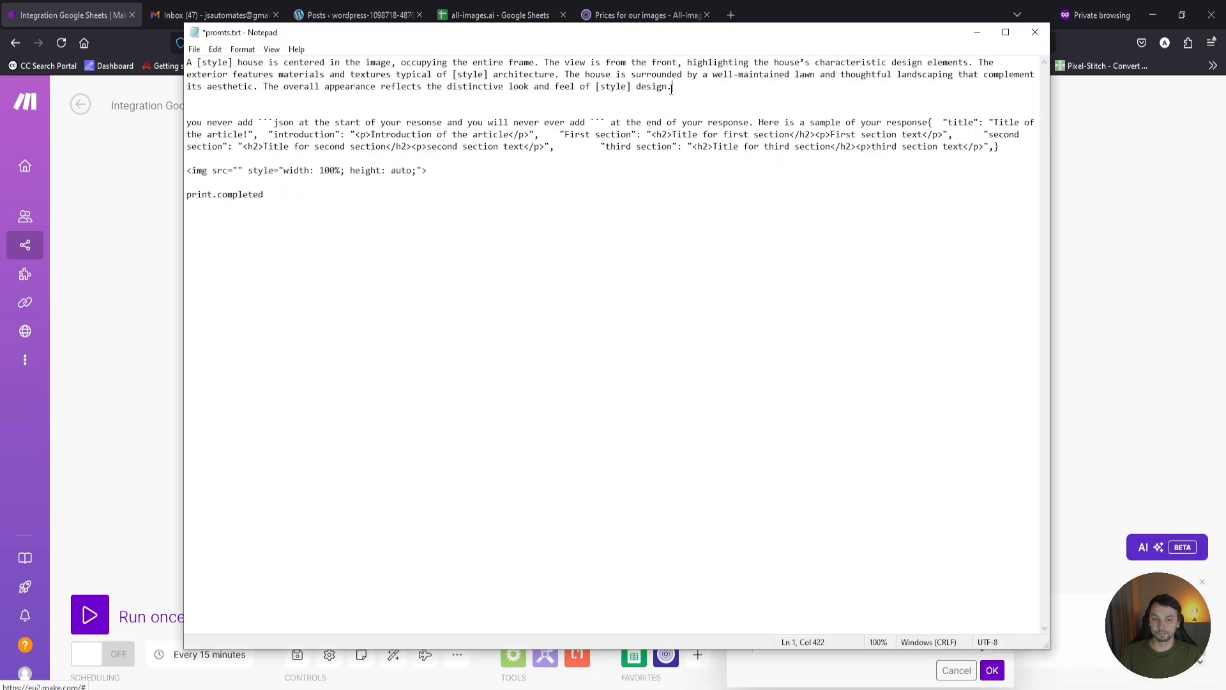
{"action": "left_click_drag", "start_coordinate": [669, 90], "coordinate": [20, 63]}
{"action": "key", "text": "ctrl+c"}
{"action": "left_click", "coordinate": [976, 33]}
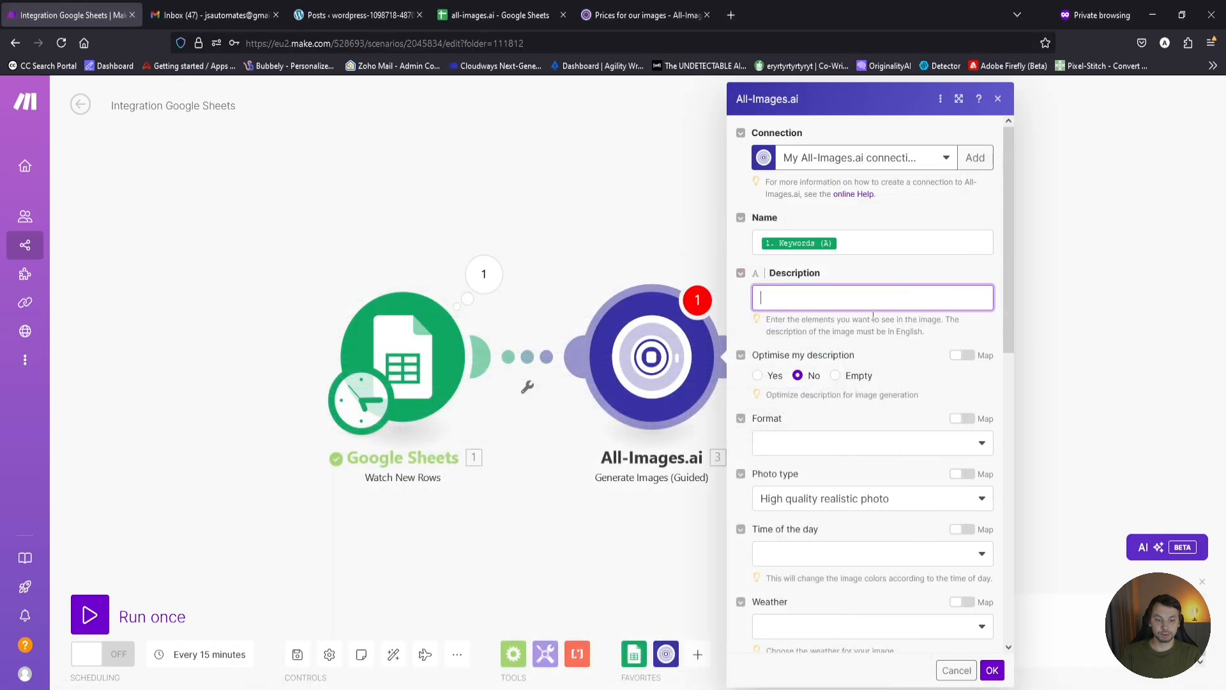
{"action": "key", "text": "ctrl+v"}
{"action": "scroll", "coordinate": [913, 360], "scroll_direction": "down", "scroll_amount": 3}
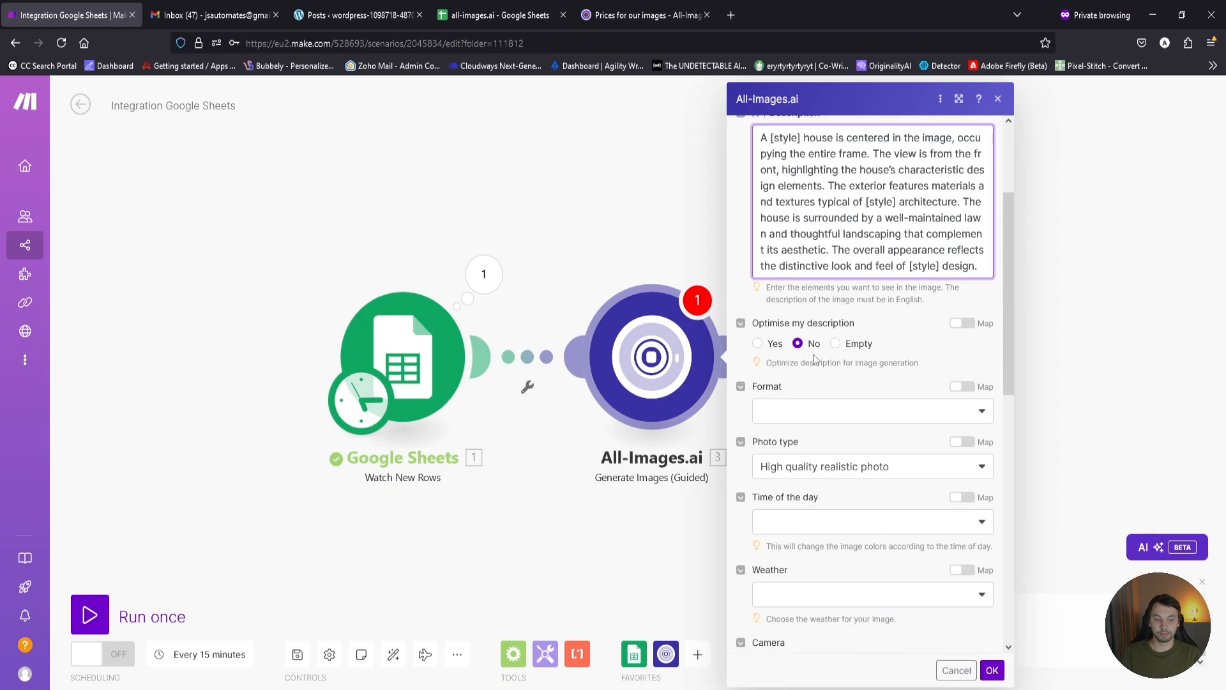
{"action": "scroll", "coordinate": [816, 359], "scroll_direction": "up", "scroll_amount": 3}
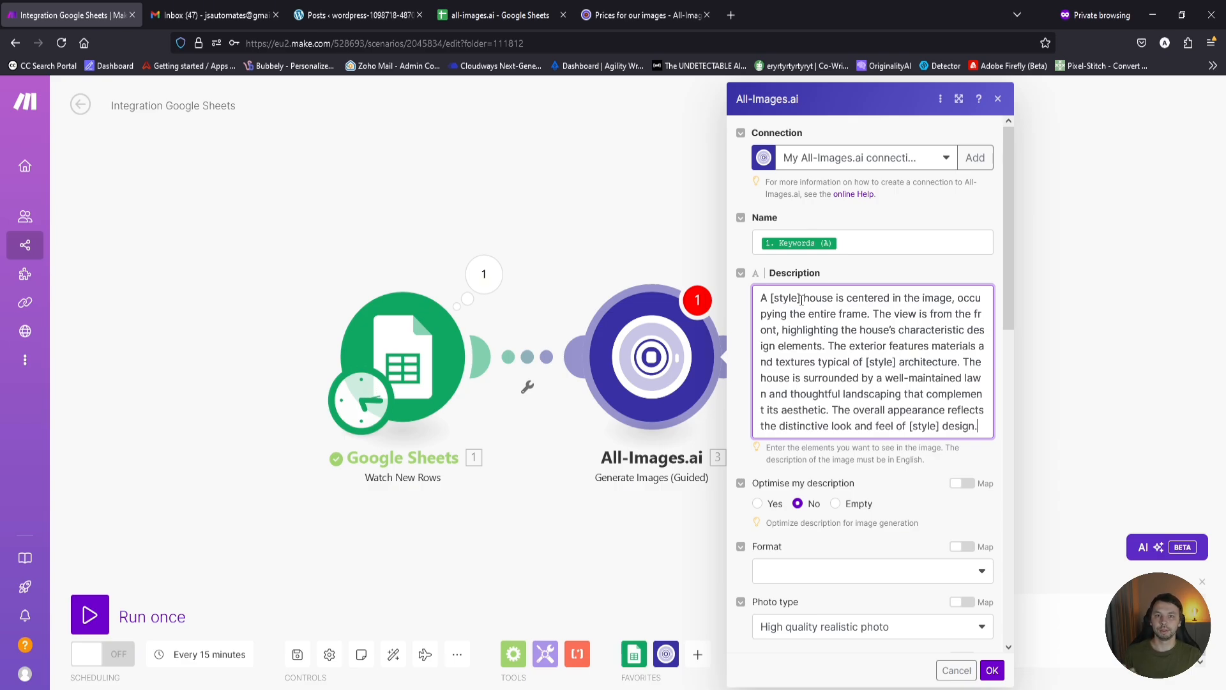
Replace all three [style] placeholders in the Description with the Keywords (A) value from Google Sheets.
{"action": "left_click_drag", "start_coordinate": [802, 300], "coordinate": [767, 296]}
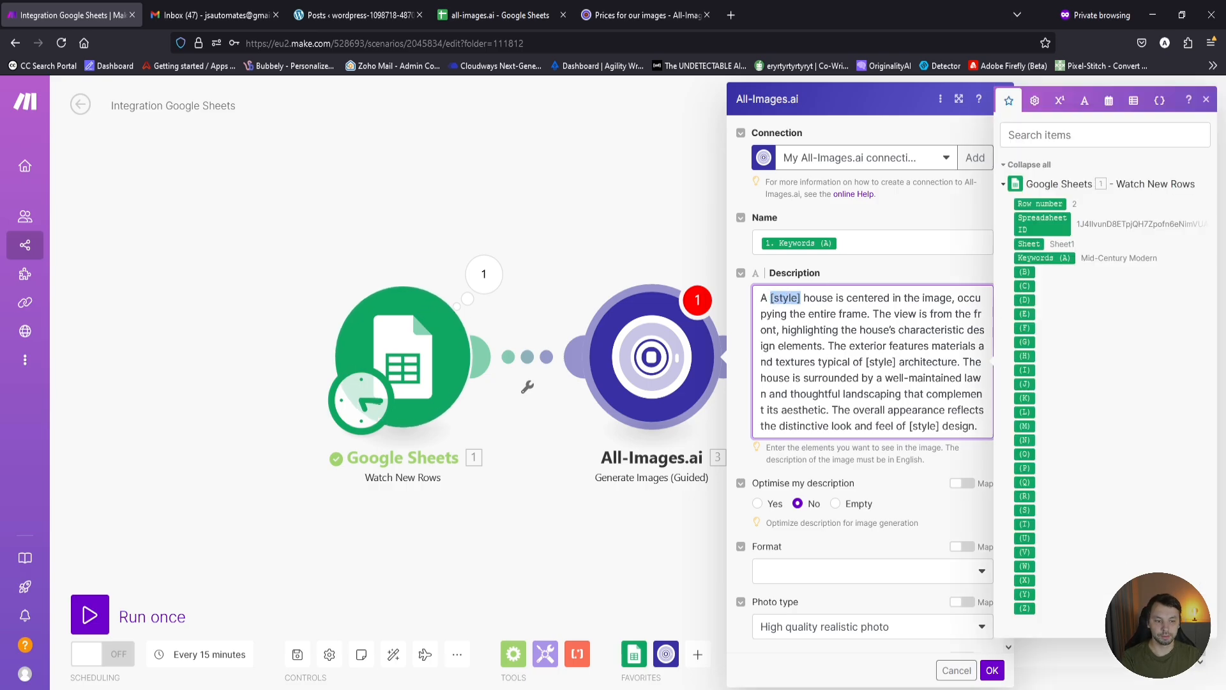
{"action": "key", "text": "BackSpace"}
{"action": "left_click", "coordinate": [1045, 258]}
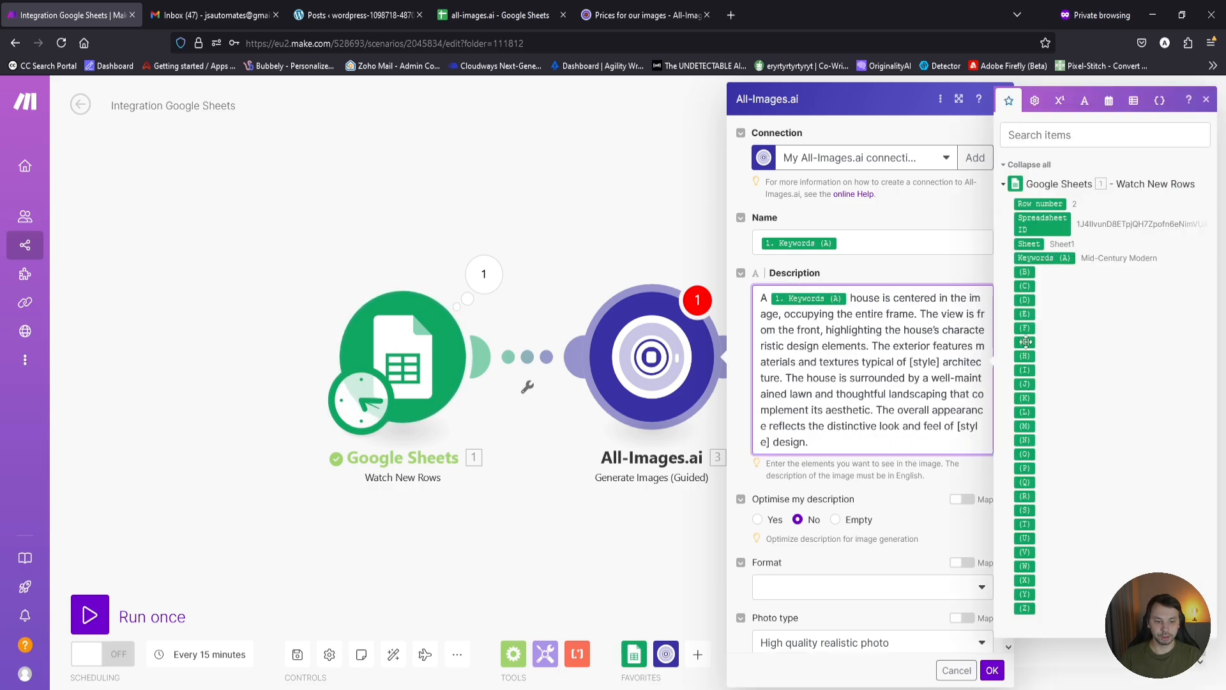
{"action": "left_click_drag", "start_coordinate": [937, 356], "coordinate": [906, 358]}
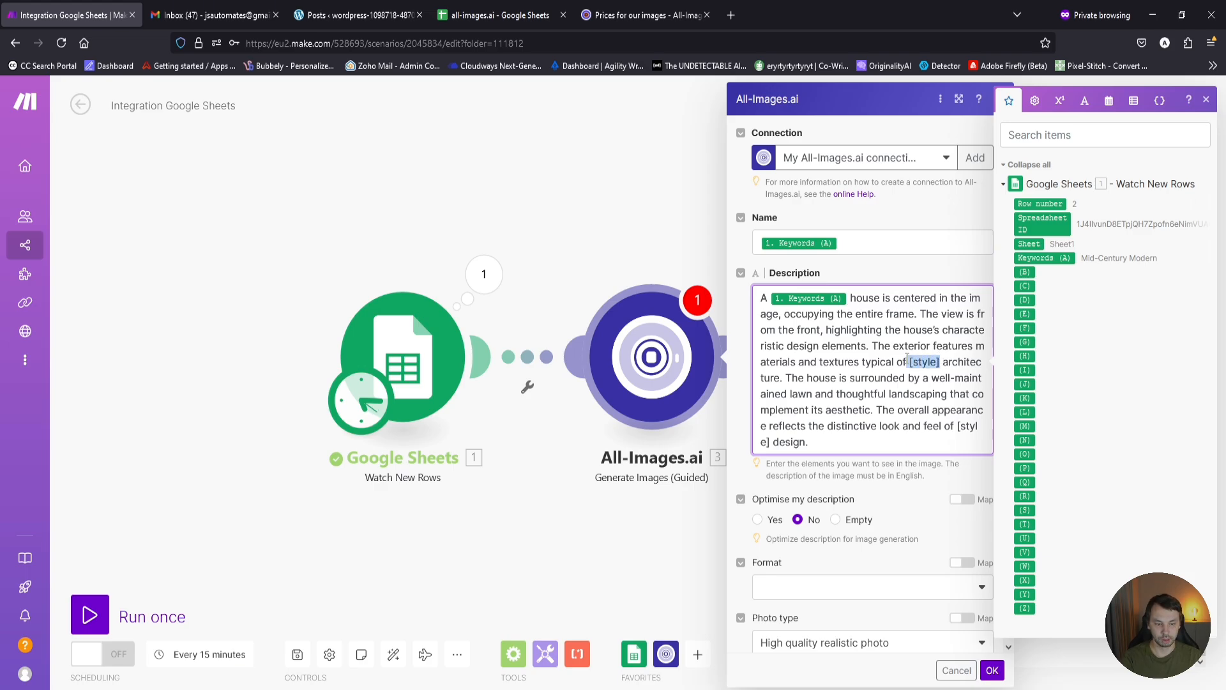
{"action": "key", "text": "BackSpace"}
{"action": "left_click", "coordinate": [1045, 257]}
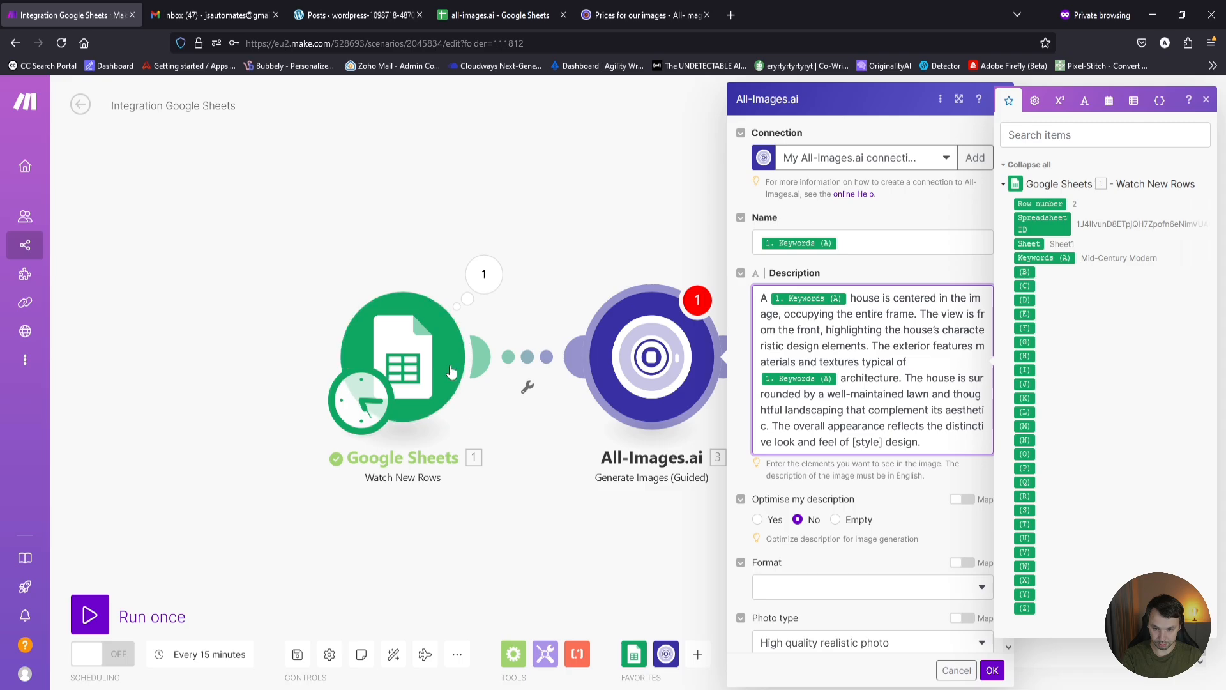
{"action": "left_click_drag", "start_coordinate": [883, 441], "coordinate": [852, 441]}
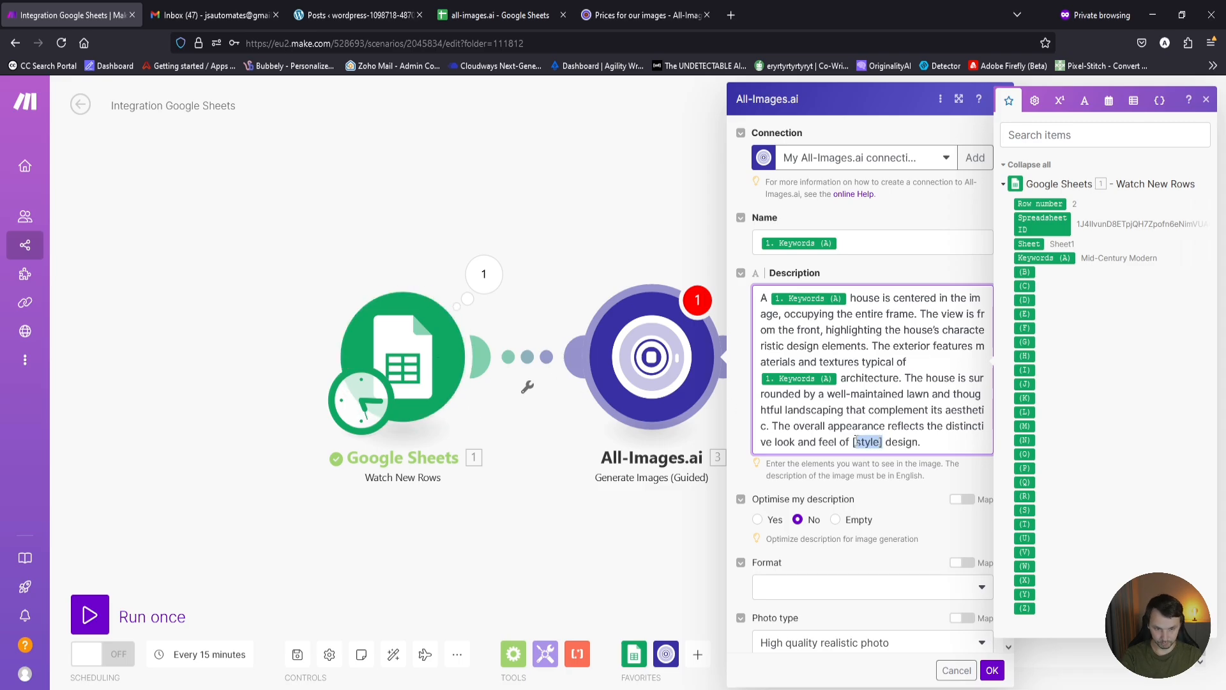
{"action": "left_click", "coordinate": [1044, 257]}
Set the image format to 3:2 (1344×896) and choose High quality realistic photo as the photo type.
{"action": "scroll", "coordinate": [868, 566], "scroll_direction": "down", "scroll_amount": 1}
{"action": "scroll", "coordinate": [867, 566], "scroll_direction": "down", "scroll_amount": 1}
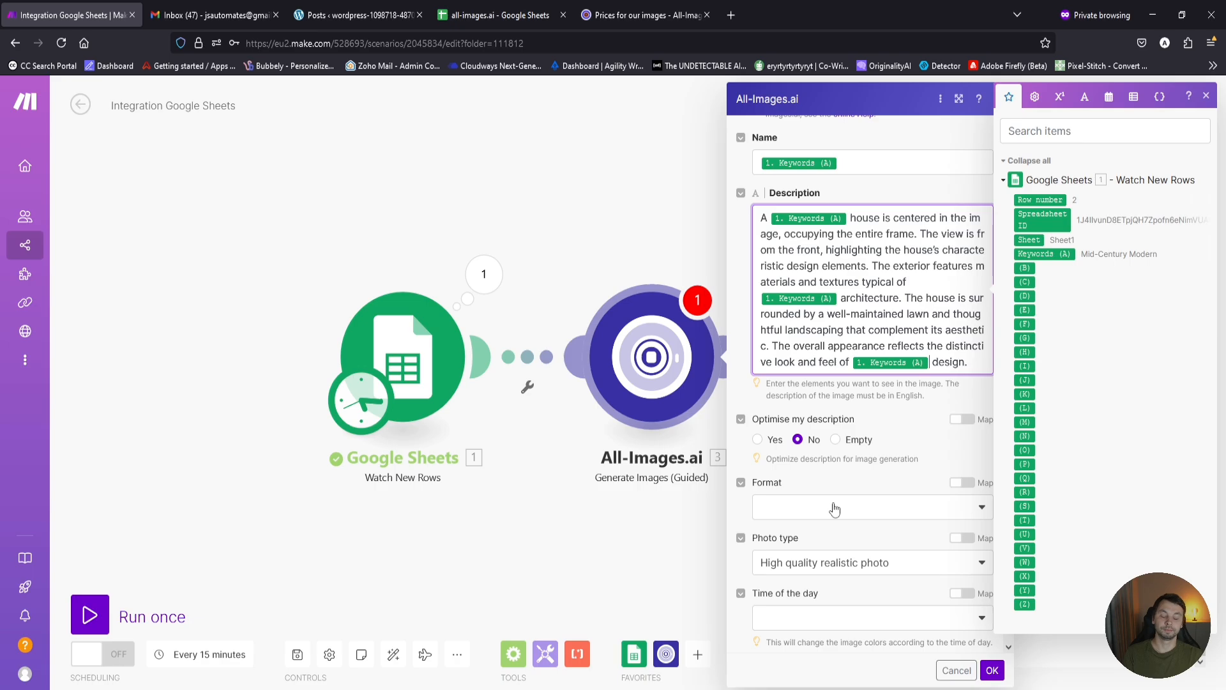
{"action": "left_click", "coordinate": [889, 488]}
{"action": "scroll", "coordinate": [843, 517], "scroll_direction": "down", "scroll_amount": 3}
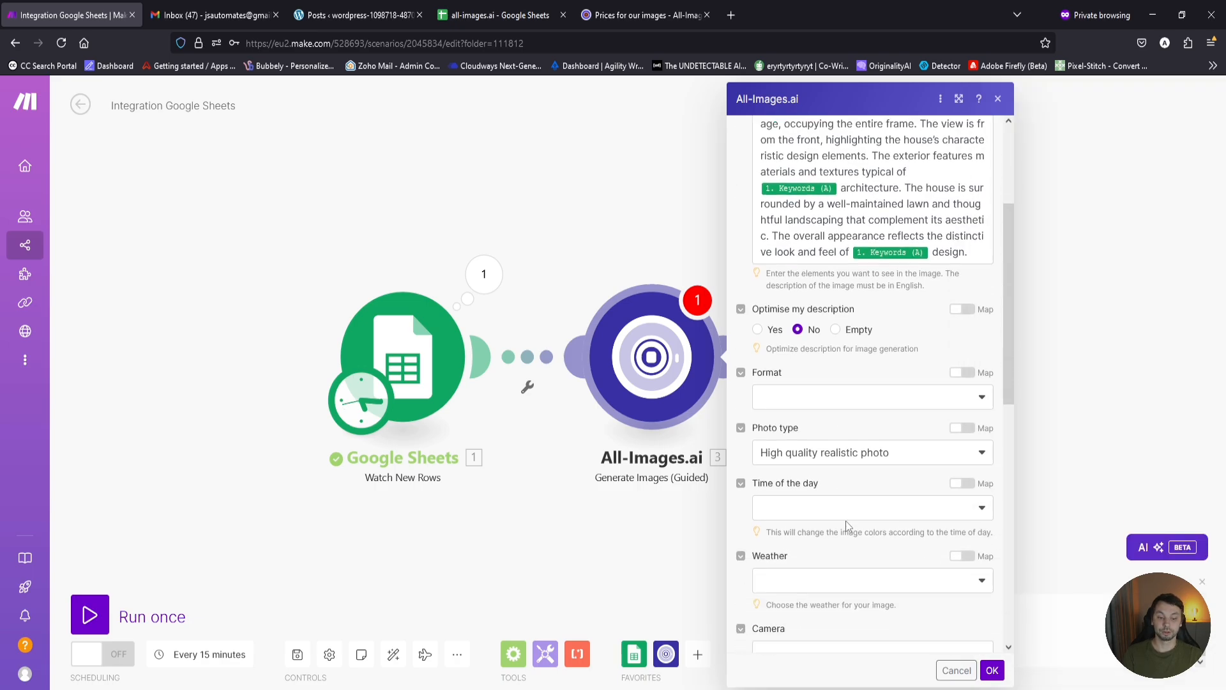
{"action": "left_click", "coordinate": [863, 344]}
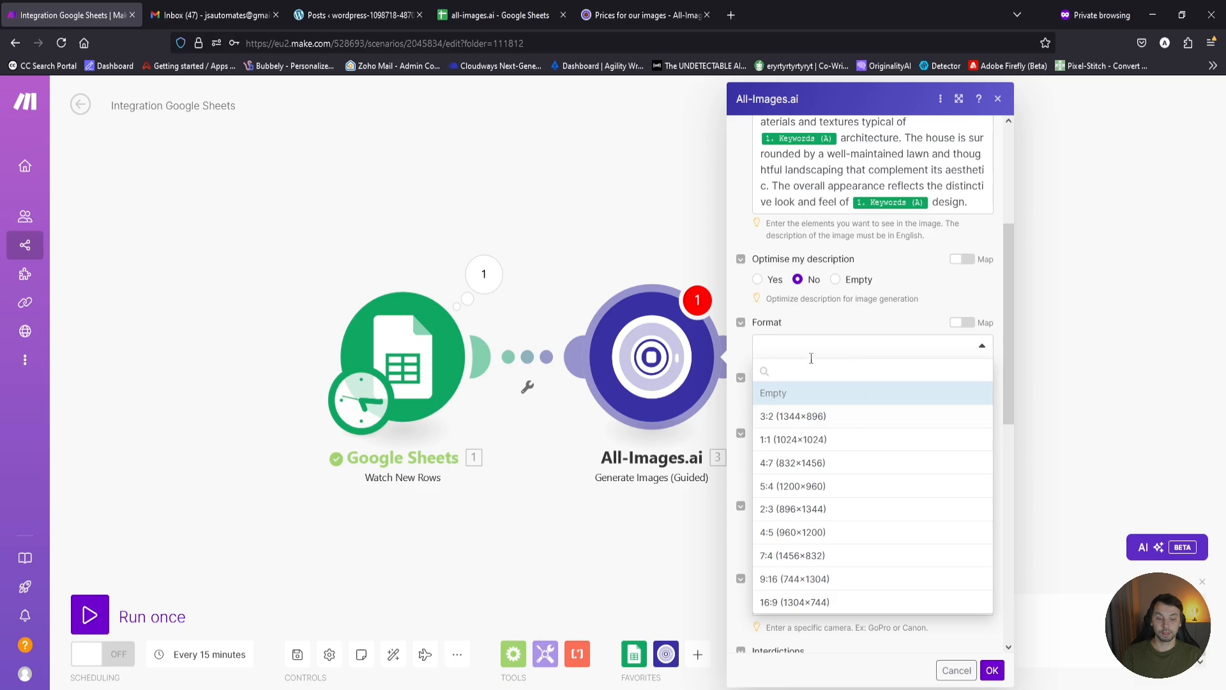
{"action": "left_click", "coordinate": [774, 419]}
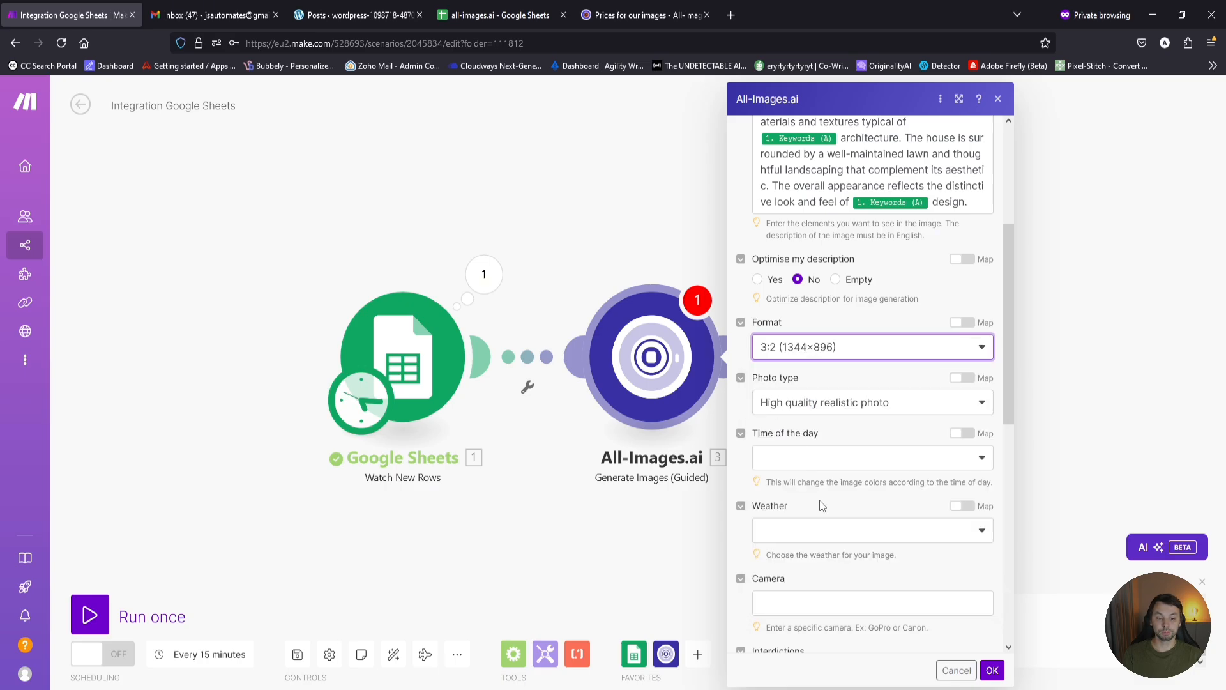
{"action": "left_click", "coordinate": [849, 405]}
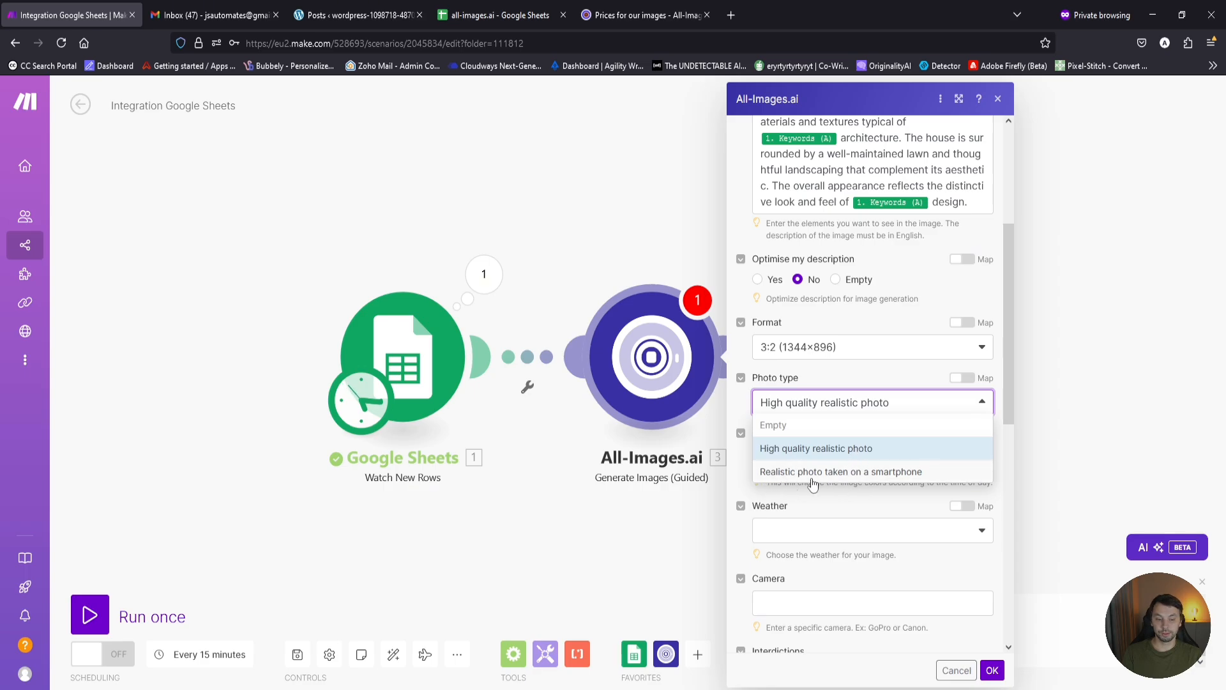
{"action": "left_click", "coordinate": [784, 451]}
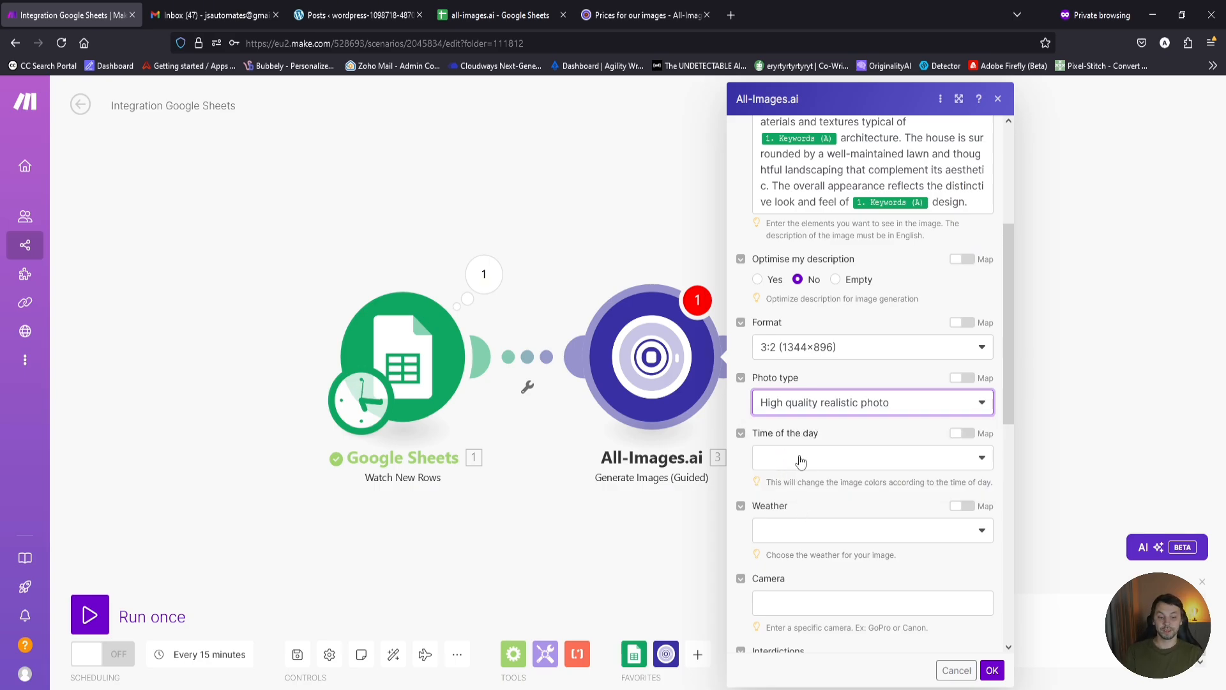
Set the time of the day to Afternoon and the weather to Sunny.
{"action": "left_click", "coordinate": [799, 459]}
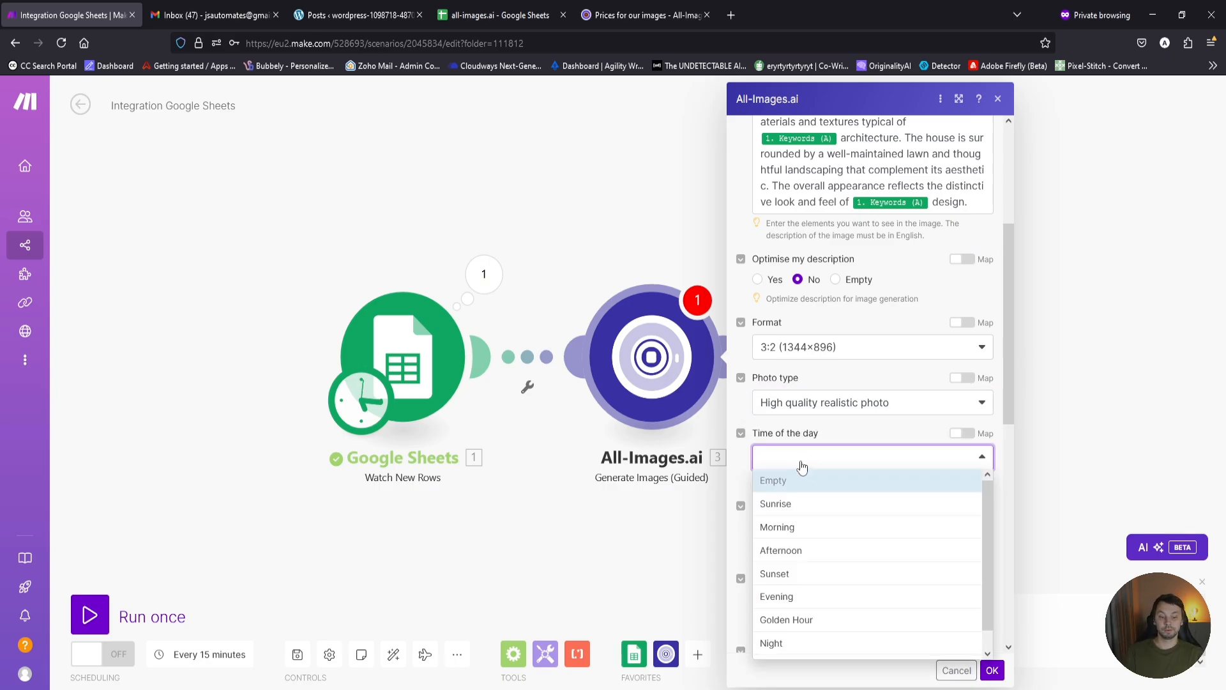
{"action": "left_click", "coordinate": [839, 550]}
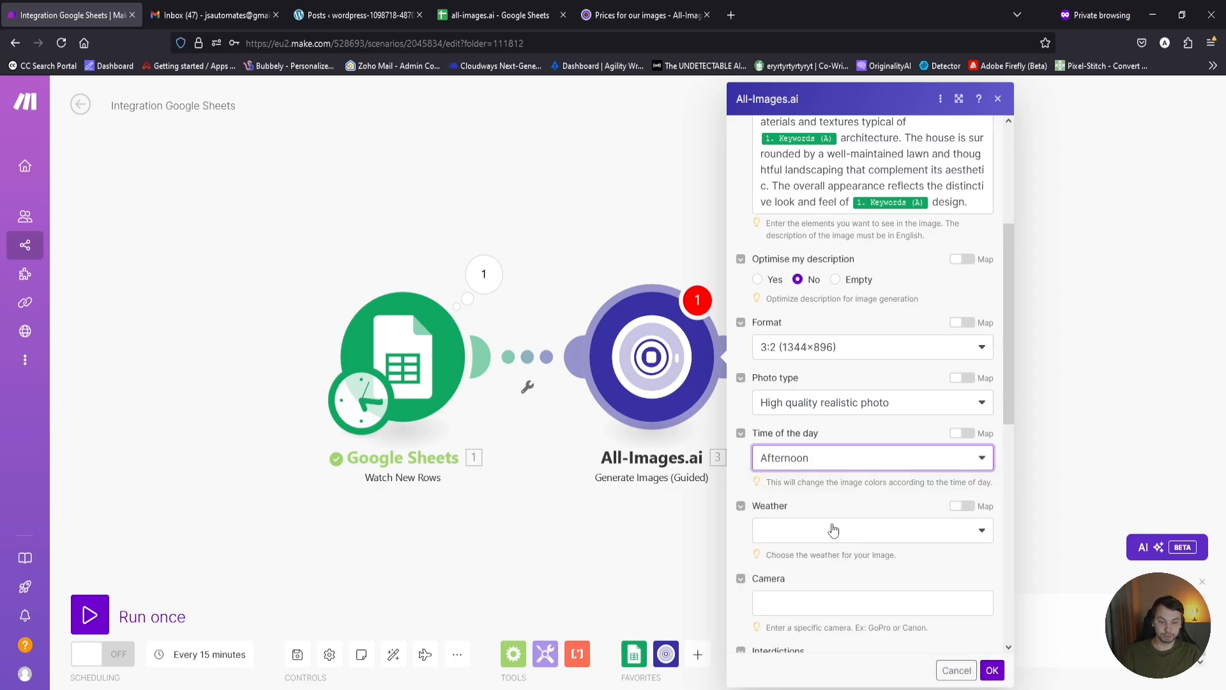
{"action": "scroll", "coordinate": [833, 521], "scroll_direction": "down", "scroll_amount": 3}
{"action": "left_click", "coordinate": [836, 382]}
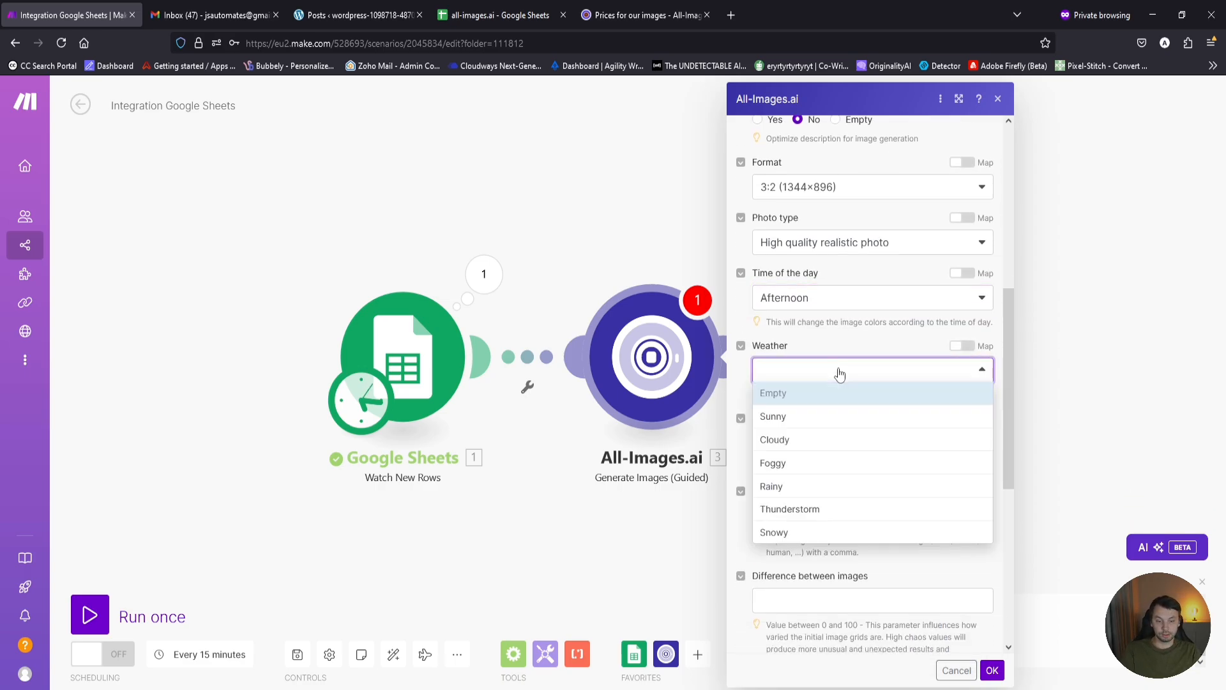
{"action": "left_click", "coordinate": [836, 423]}
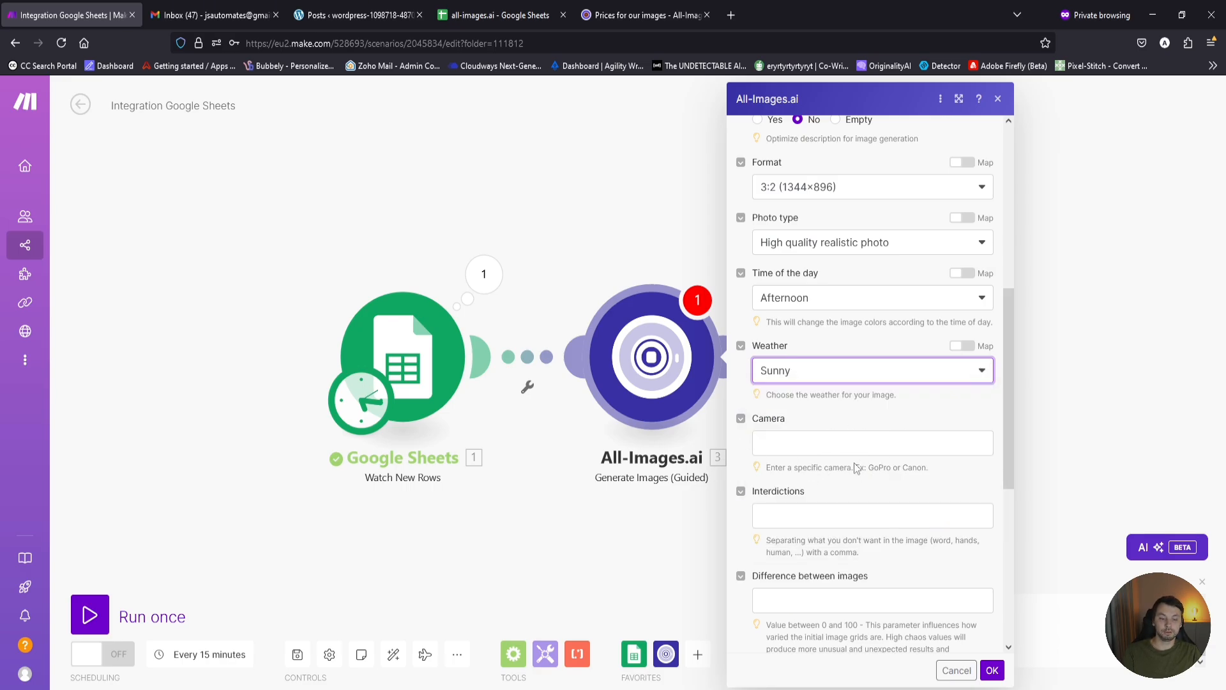
Leave Interdictions empty, set Difference between images to 50 and confirm the image generation module's settings.
{"action": "scroll", "coordinate": [743, 485], "scroll_direction": "down", "scroll_amount": 2}
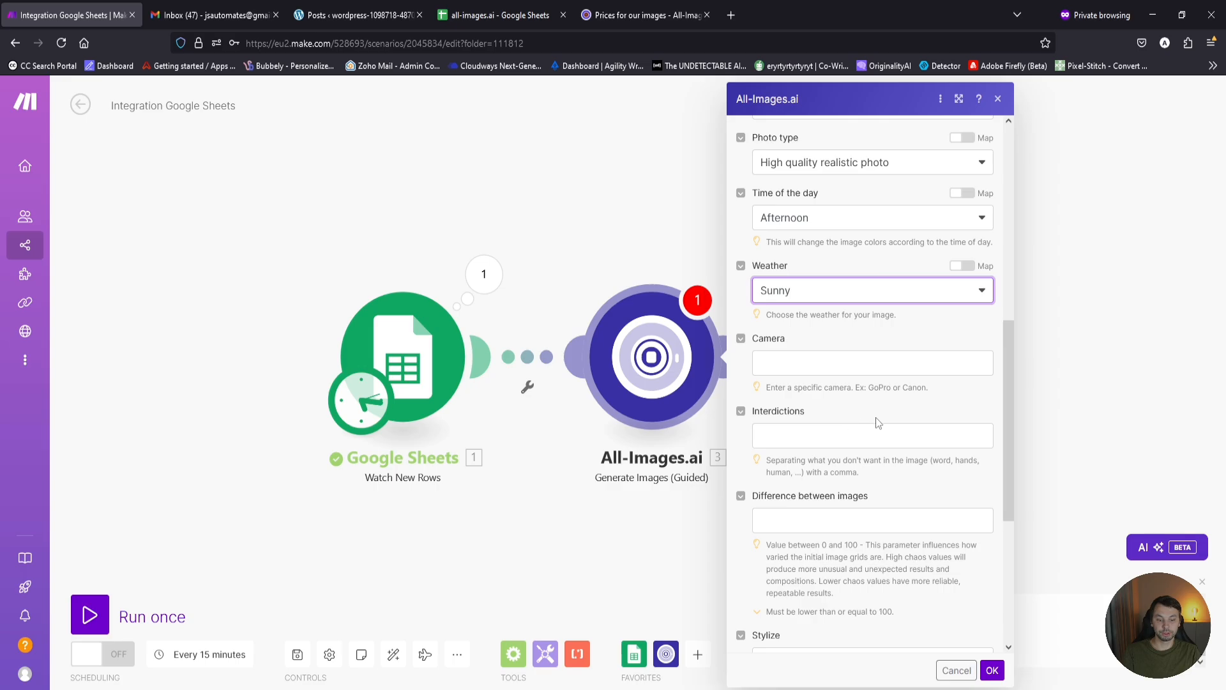
{"action": "left_click", "coordinate": [794, 439]}
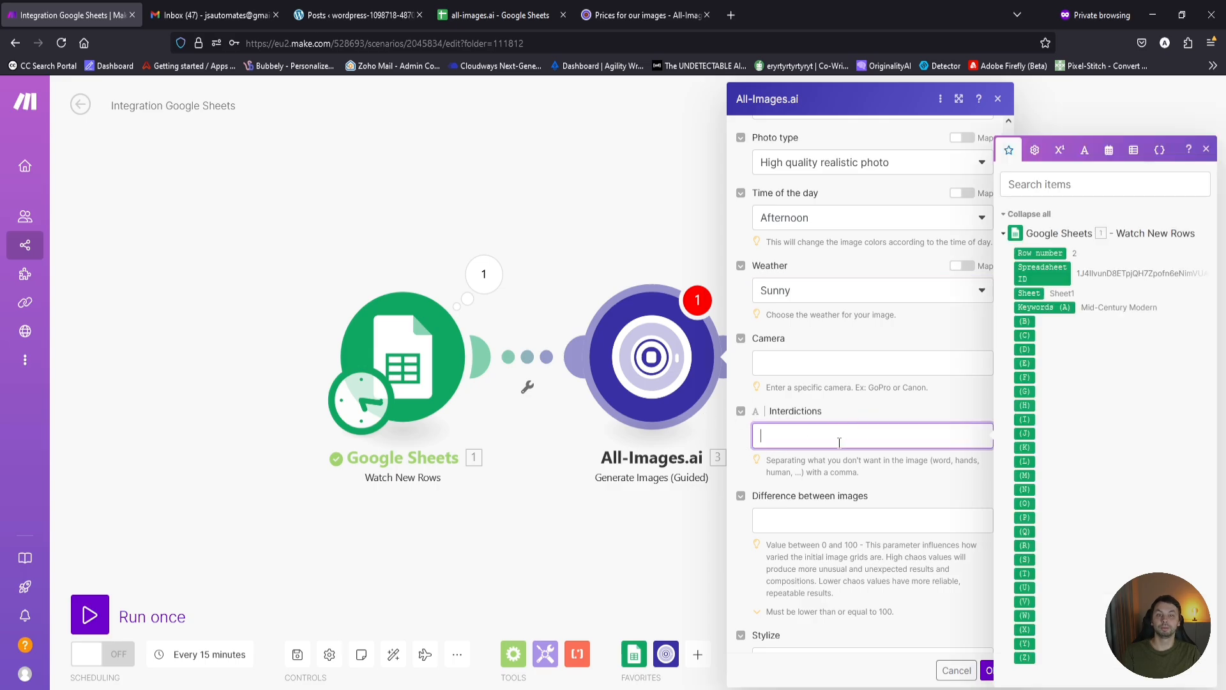
{"action": "left_click", "coordinate": [846, 417]}
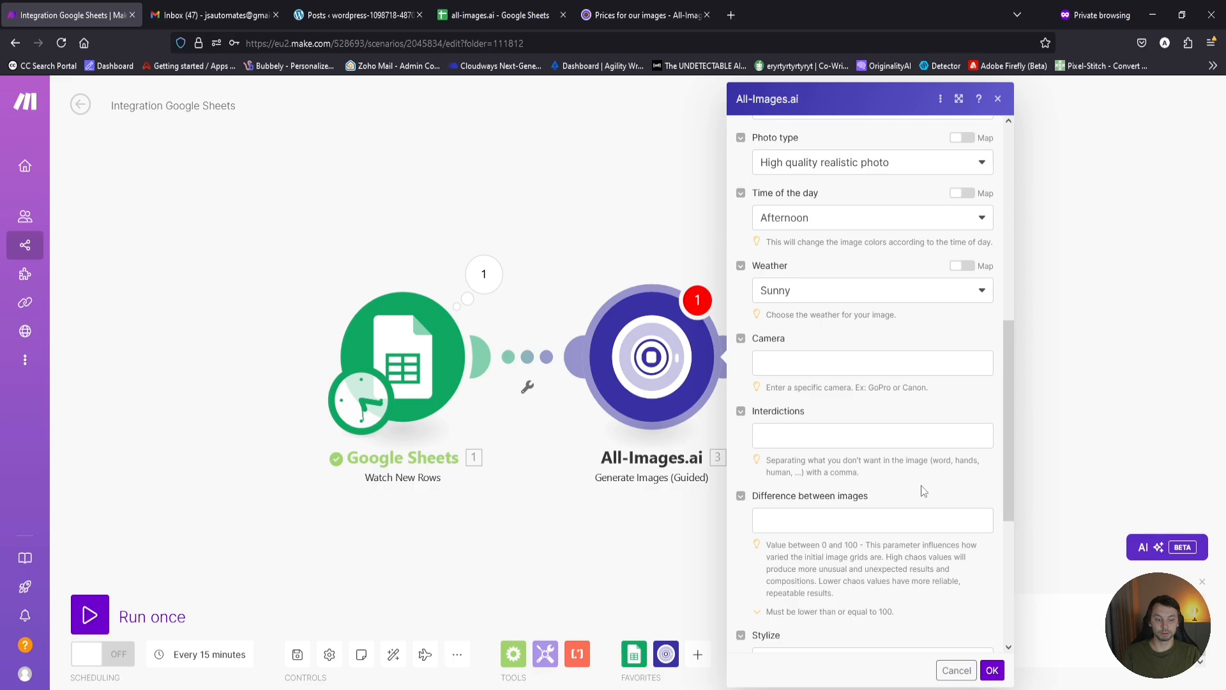
{"action": "scroll", "coordinate": [924, 491], "scroll_direction": "down", "scroll_amount": 4}
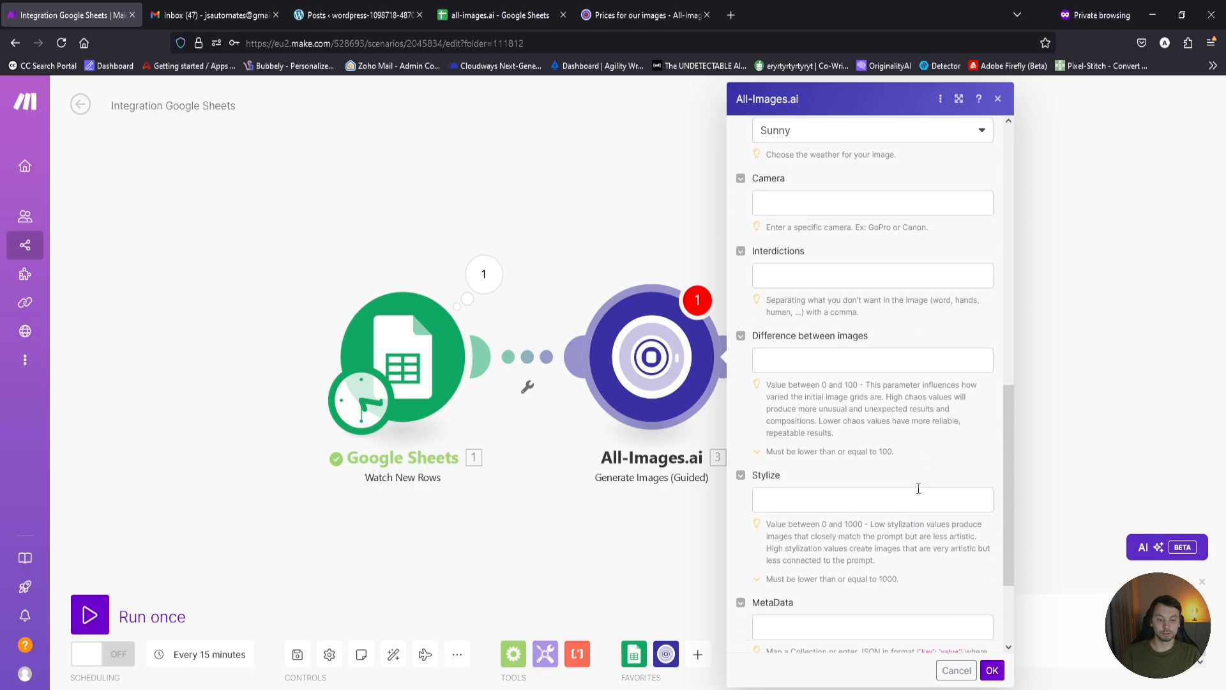
{"action": "left_click", "coordinate": [843, 369]}
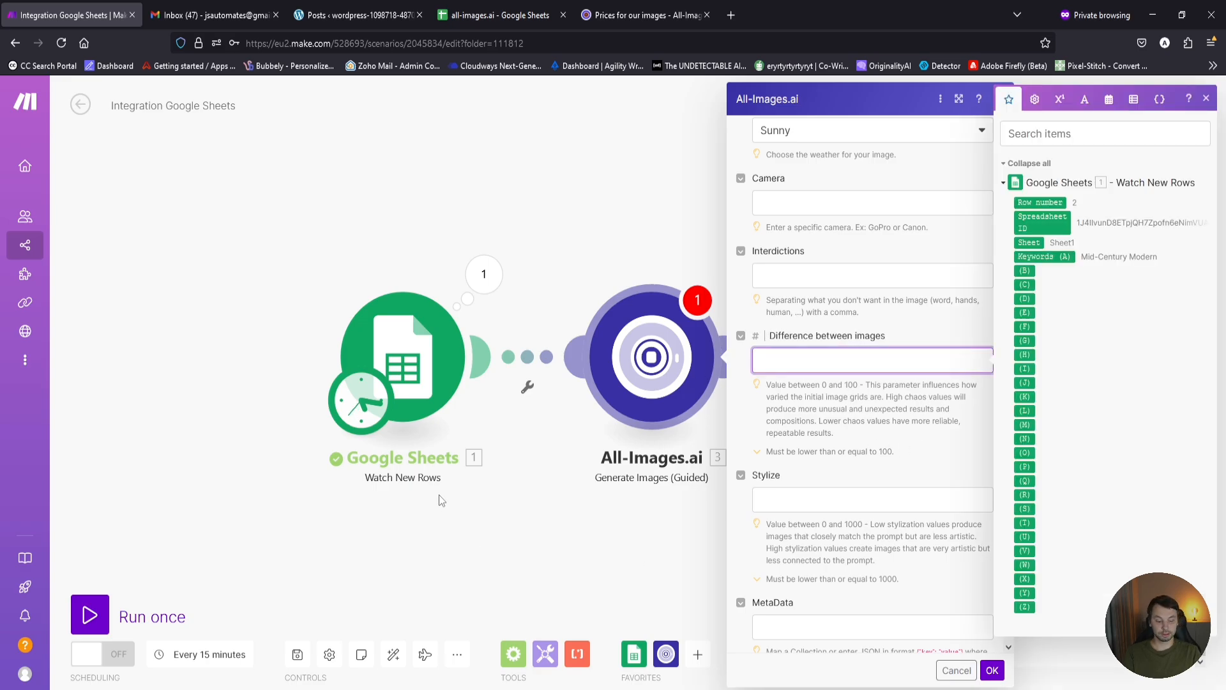
{"action": "type", "text": "50"}
{"action": "left_click", "coordinate": [841, 417]}
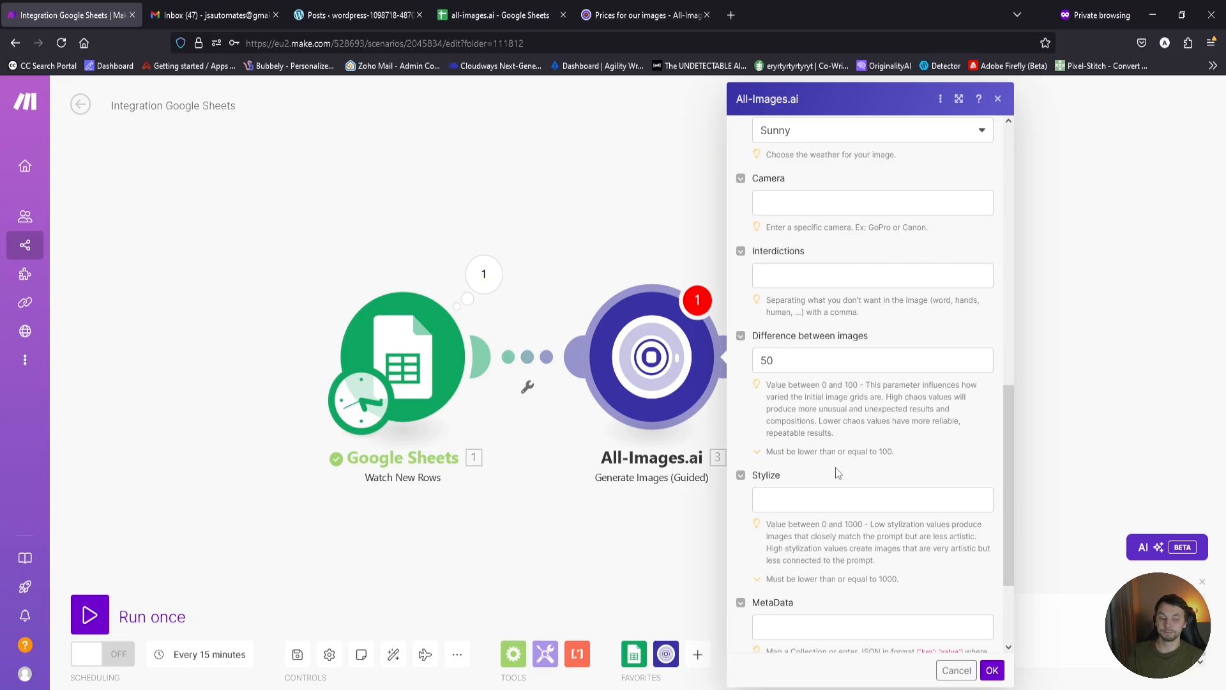
{"action": "scroll", "coordinate": [804, 383], "scroll_direction": "down", "scroll_amount": 2}
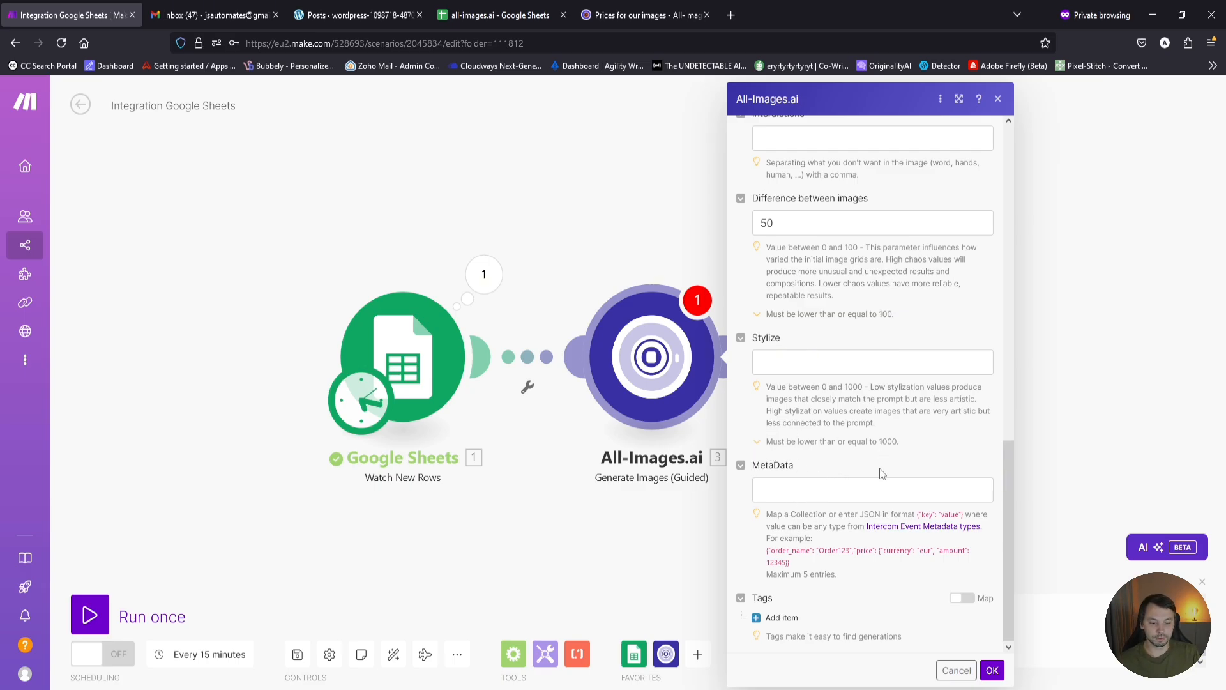
{"action": "left_click", "coordinate": [991, 670]}
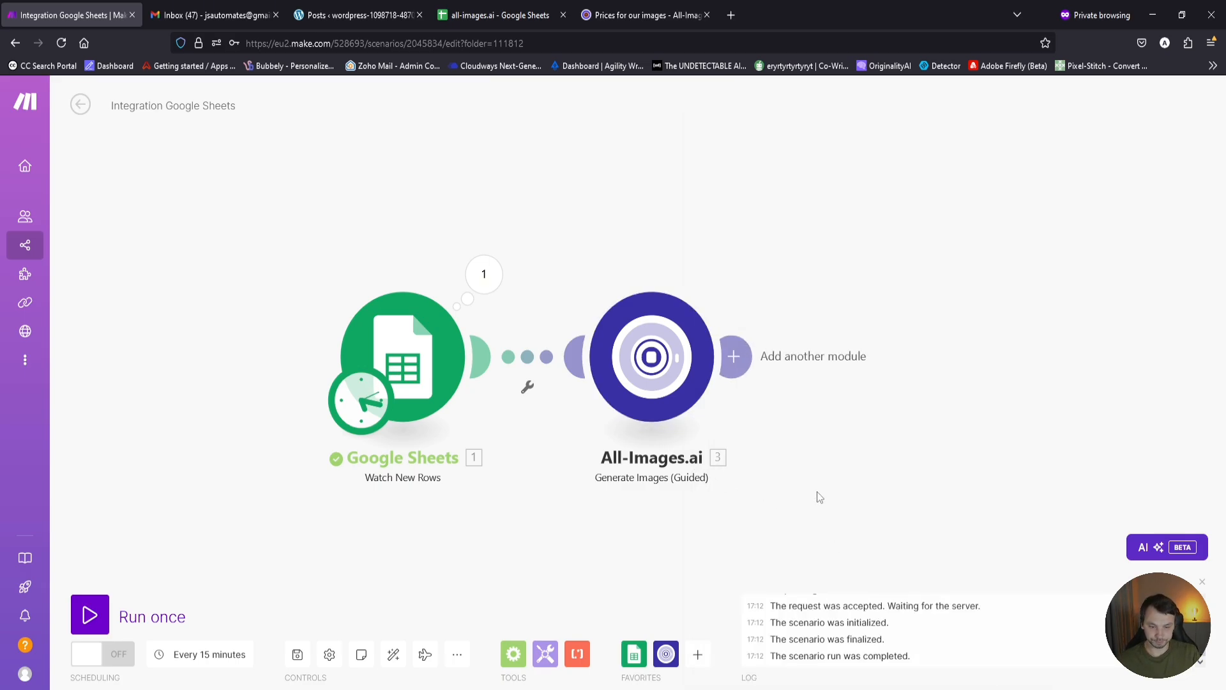
Open the list of all scenarios in a new browser tab and switch to it.
{"action": "left_click_drag", "start_coordinate": [822, 533], "coordinate": [732, 531]}
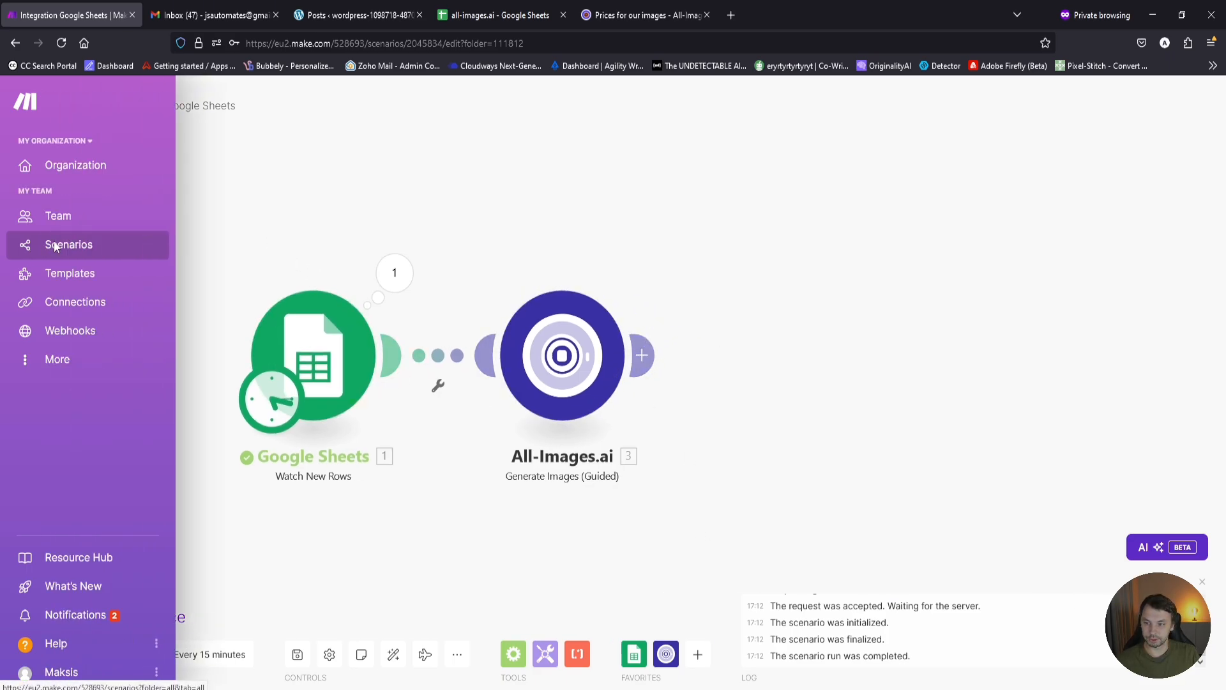
{"action": "right_click", "coordinate": [54, 244]}
{"action": "left_click", "coordinate": [102, 255]}
{"action": "left_click", "coordinate": [182, 14]}
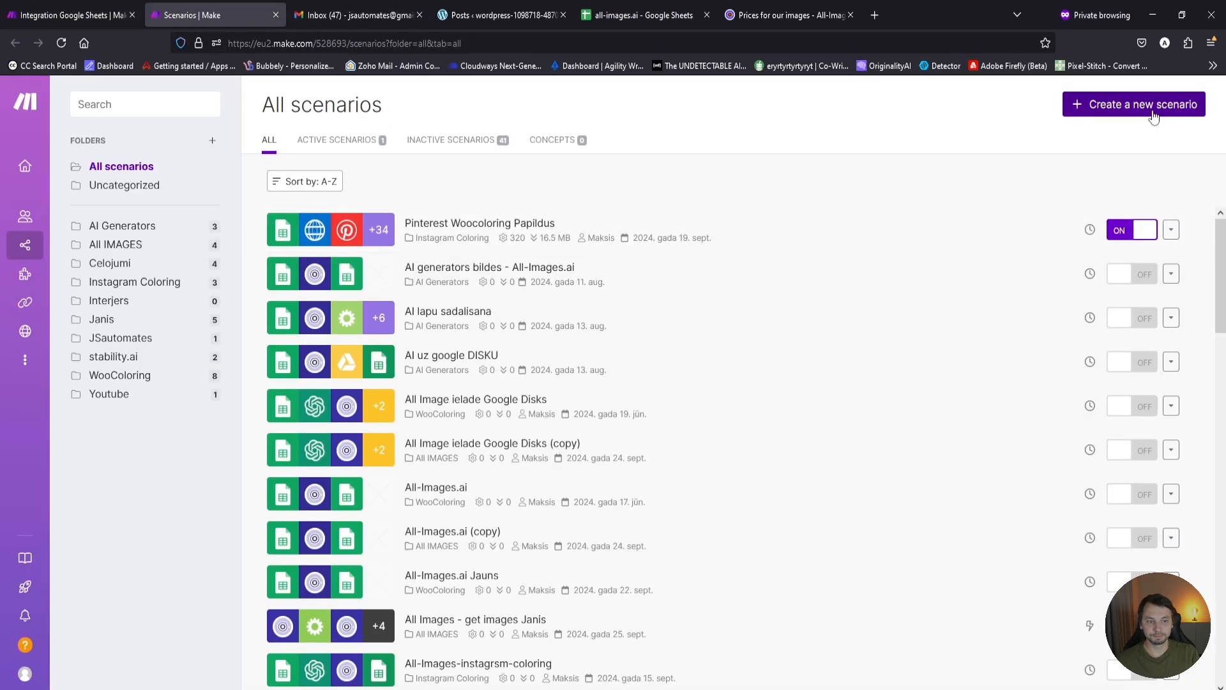
Create a new scenario with the All-Images.ai Watch Image Generation trigger and select My Image Generation webhook as its hook.
{"action": "left_click", "coordinate": [1133, 105]}
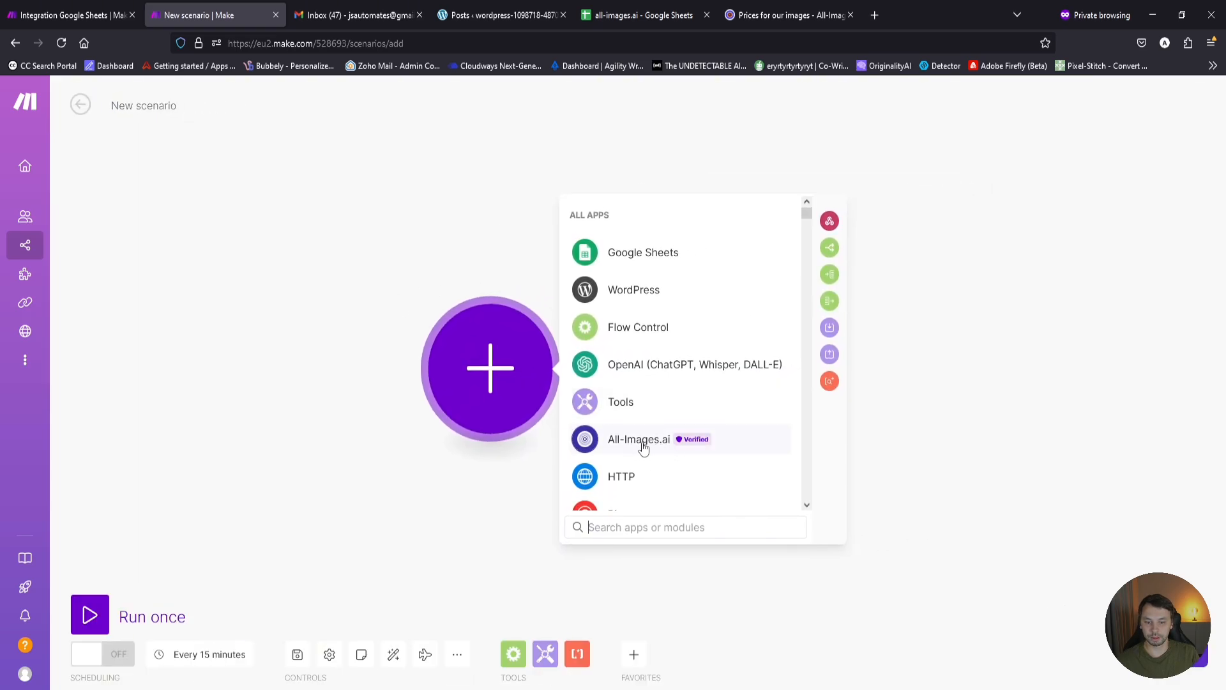
{"action": "left_click", "coordinate": [645, 443]}
{"action": "scroll", "coordinate": [795, 451], "scroll_direction": "down", "scroll_amount": 4}
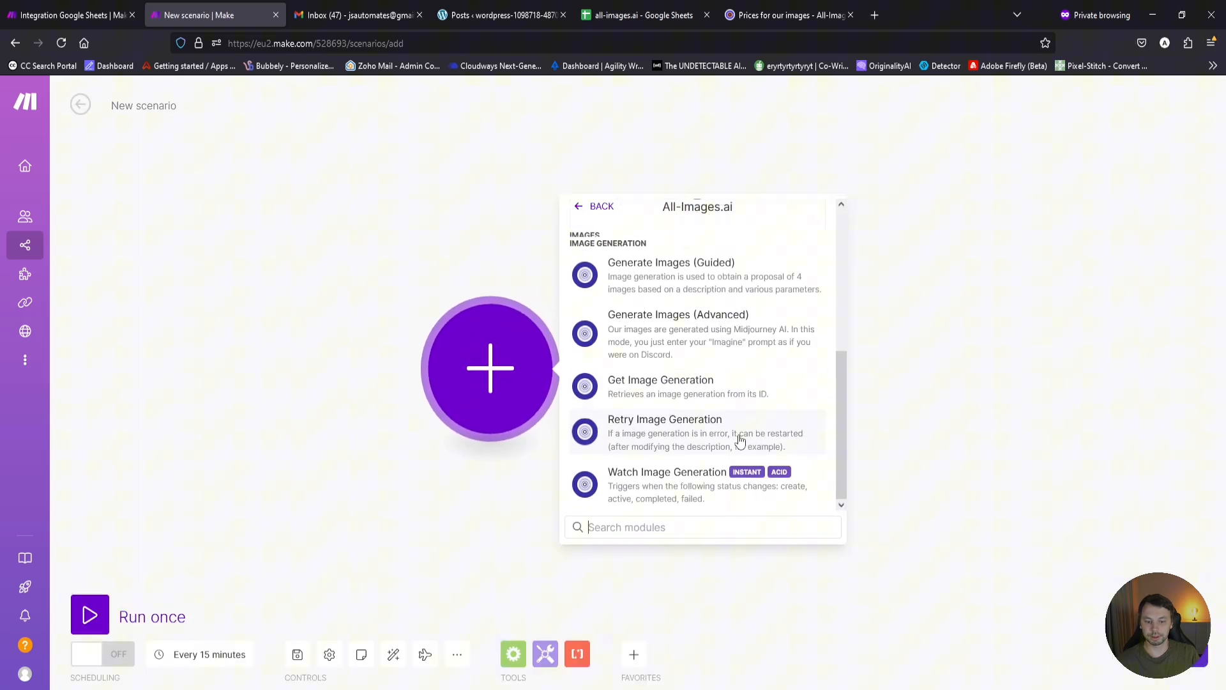
{"action": "left_click", "coordinate": [713, 488]}
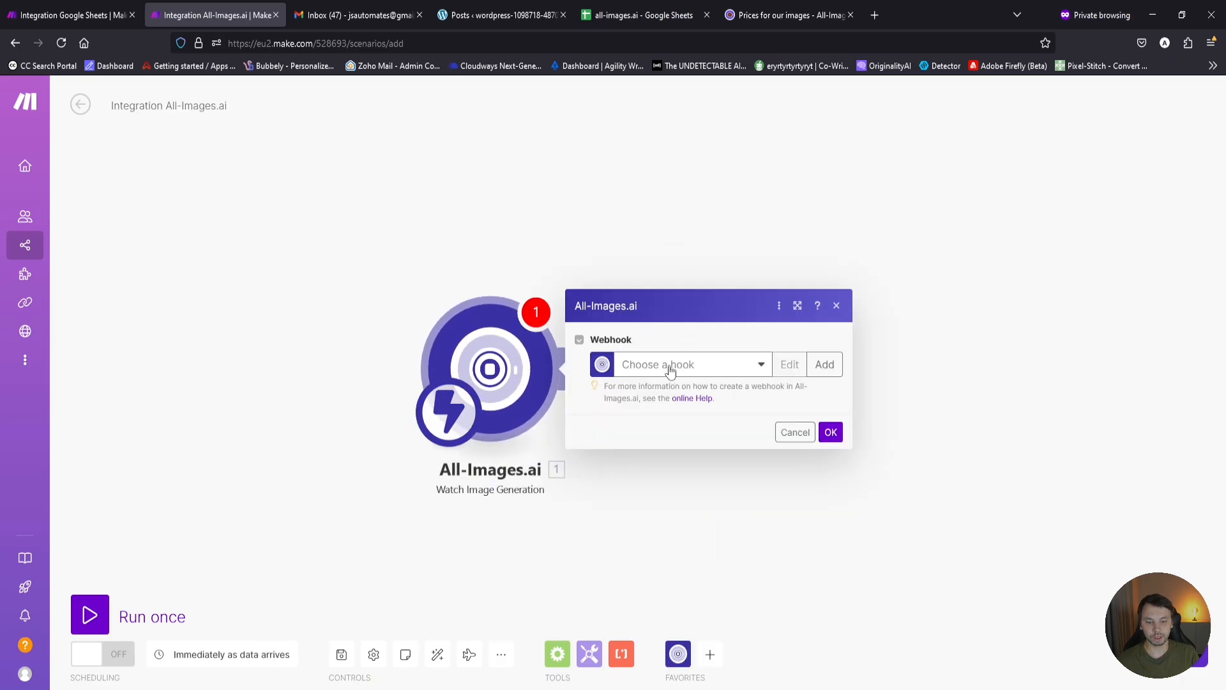
{"action": "left_click", "coordinate": [670, 369]}
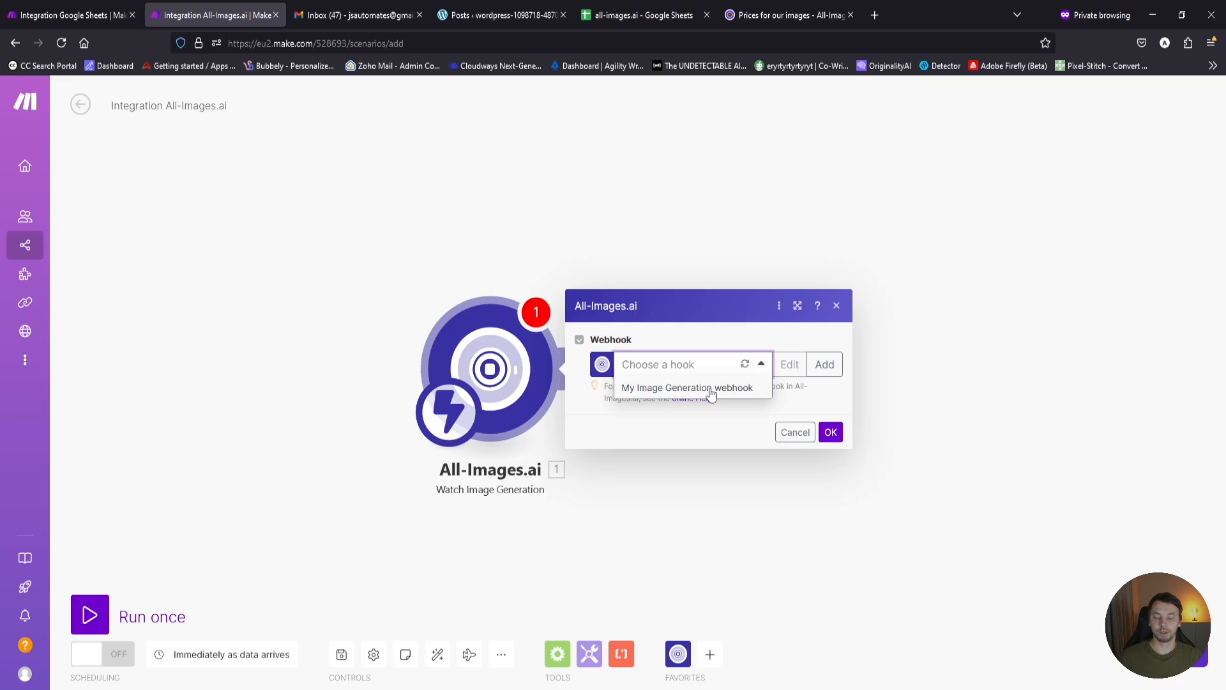
{"action": "left_click", "coordinate": [687, 387]}
In the Google Sheets scenario, open the new connection form of the Generate Images (Guided) module.
{"action": "left_click", "coordinate": [76, 14]}
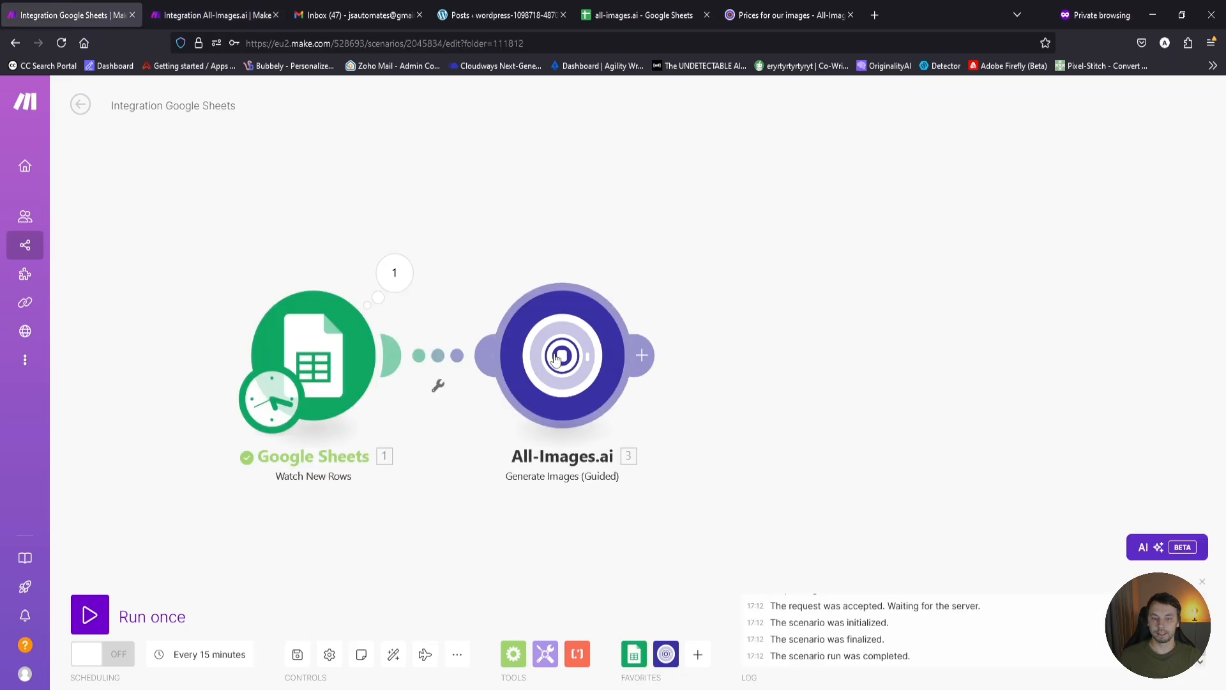
{"action": "left_click", "coordinate": [794, 159]}
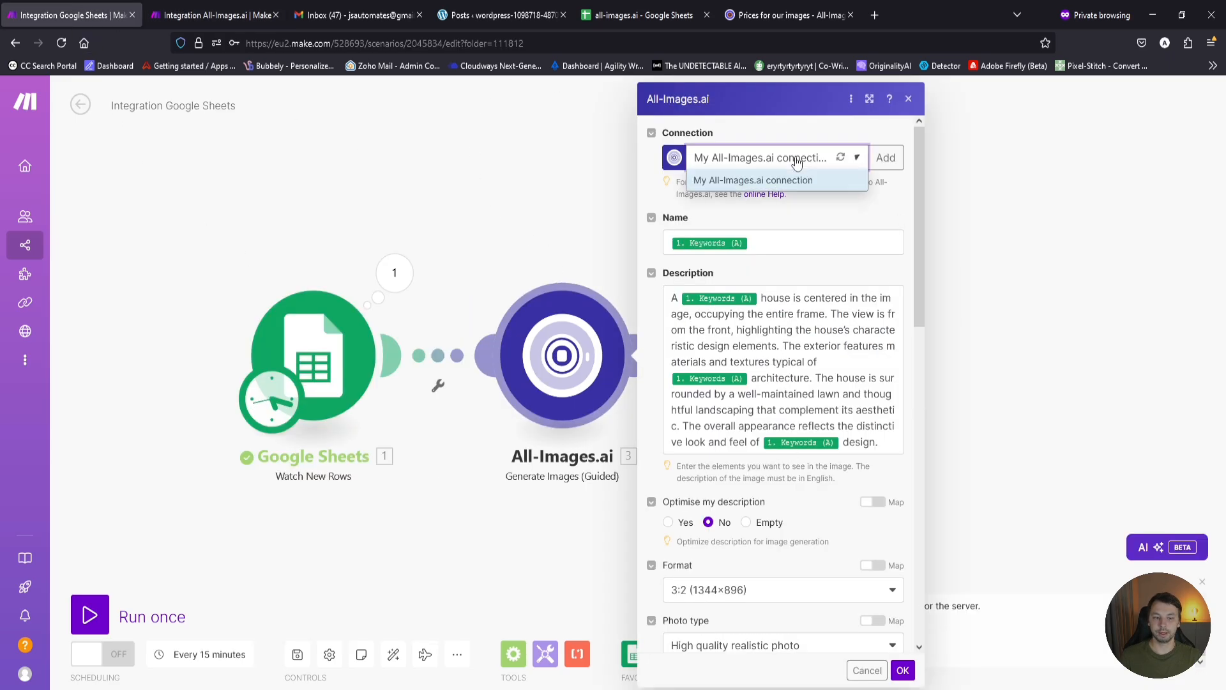
{"action": "left_click", "coordinate": [885, 157]}
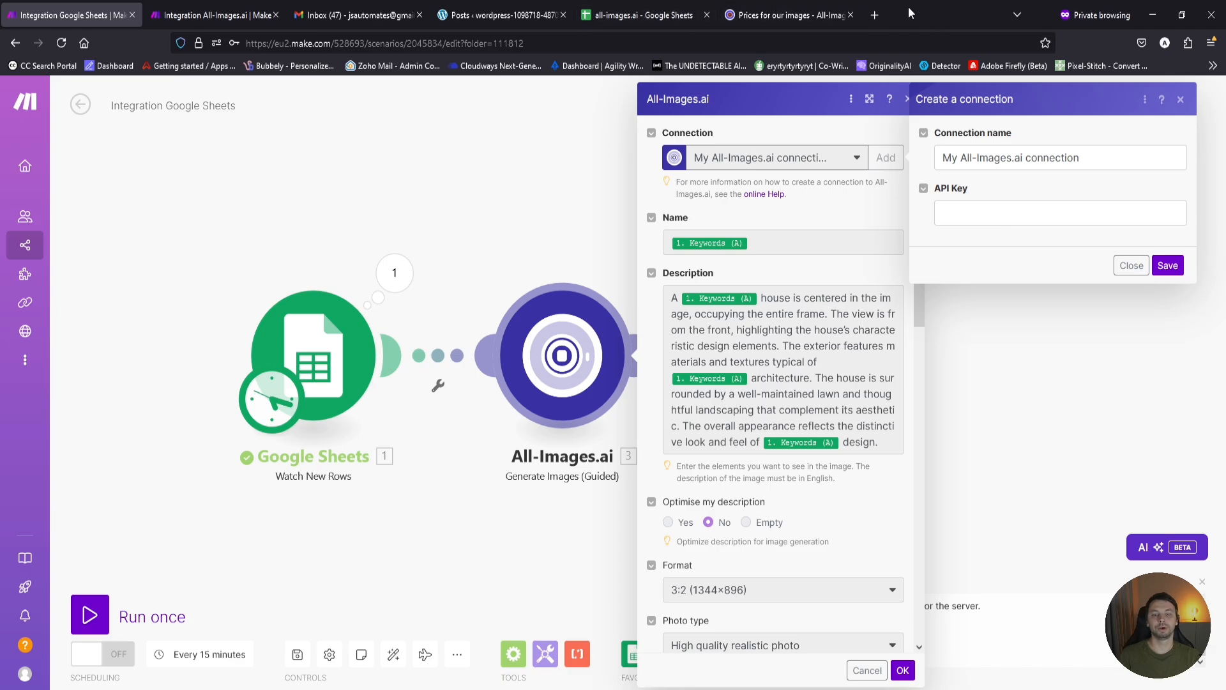
Switch to the All-Images.ai site to locate API Keys among the account options, and close Make's connection form without saving.
{"action": "left_click", "coordinate": [789, 15]}
{"action": "scroll", "coordinate": [1039, 243], "scroll_direction": "up", "scroll_amount": 5}
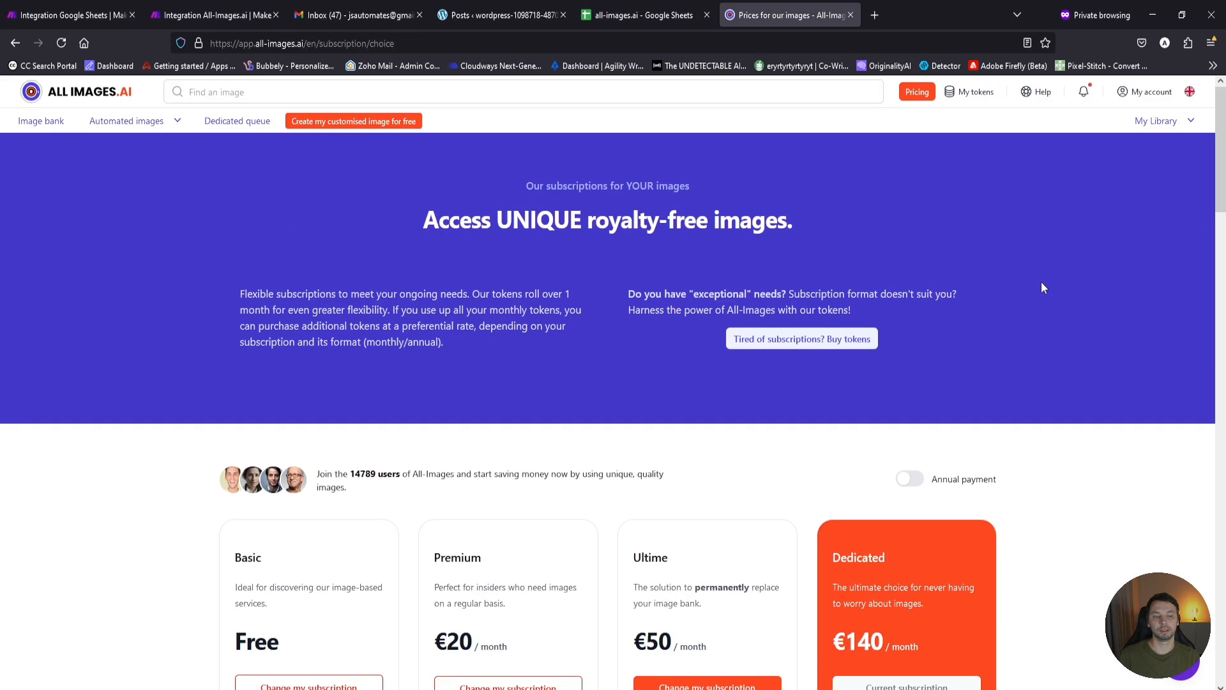
{"action": "left_click", "coordinate": [1192, 123]}
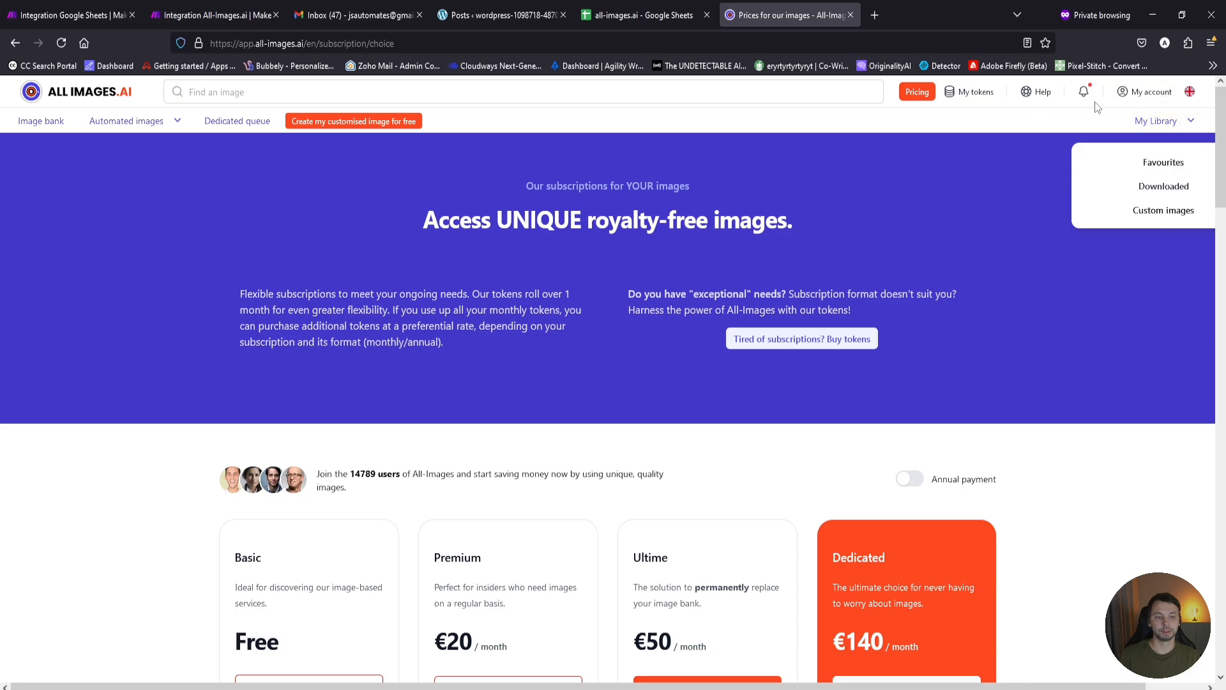
{"action": "left_click", "coordinate": [1145, 92]}
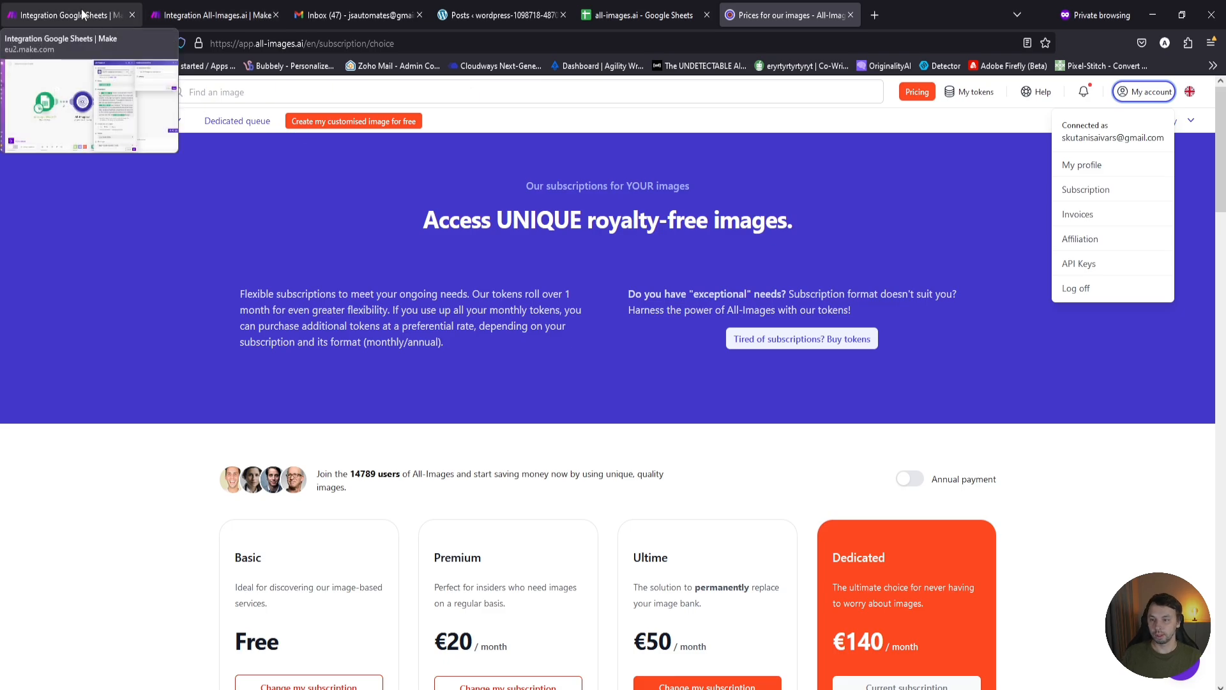
{"action": "left_click", "coordinate": [48, 18]}
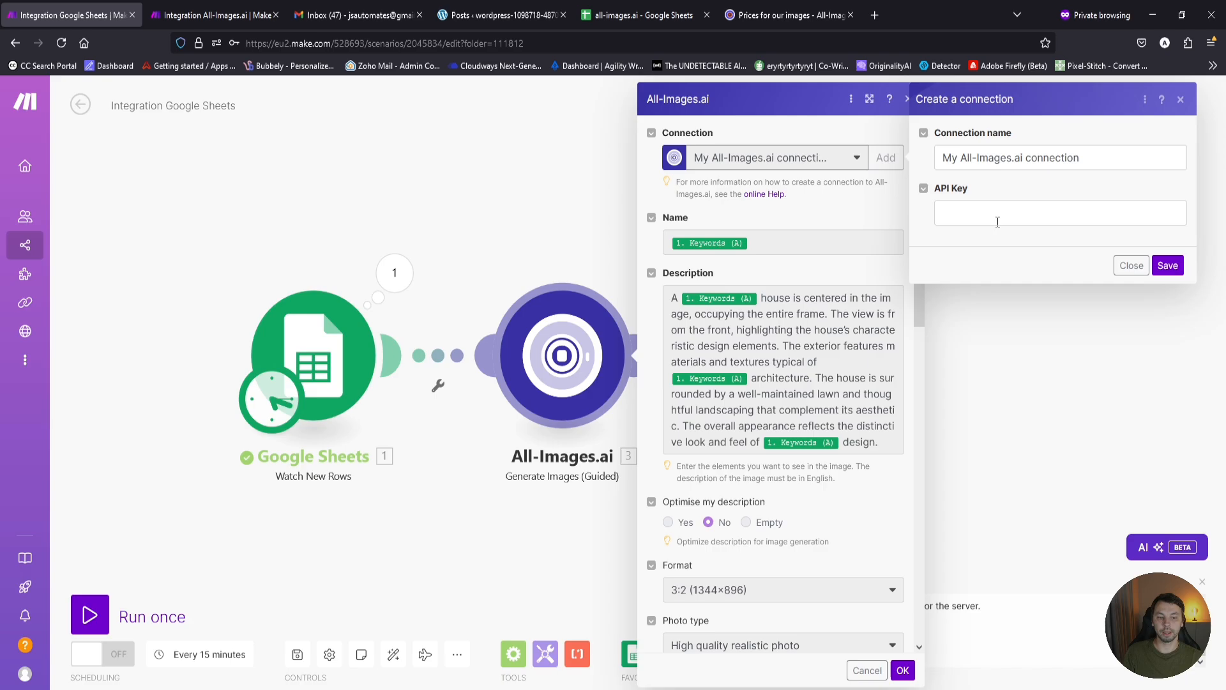
{"action": "left_click", "coordinate": [1130, 266]}
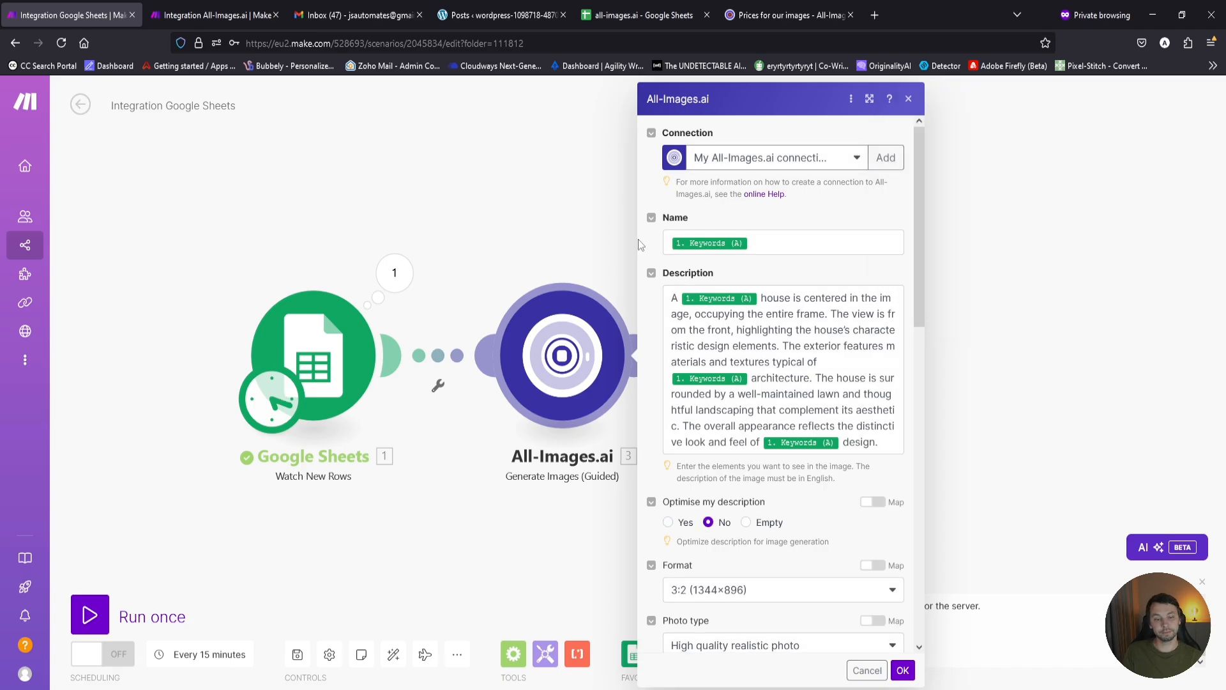
Return to the Integration All-Images.ai scenario, keep My Image Generation webhook selected and confirm the trigger settings.
{"action": "left_click", "coordinate": [242, 15]}
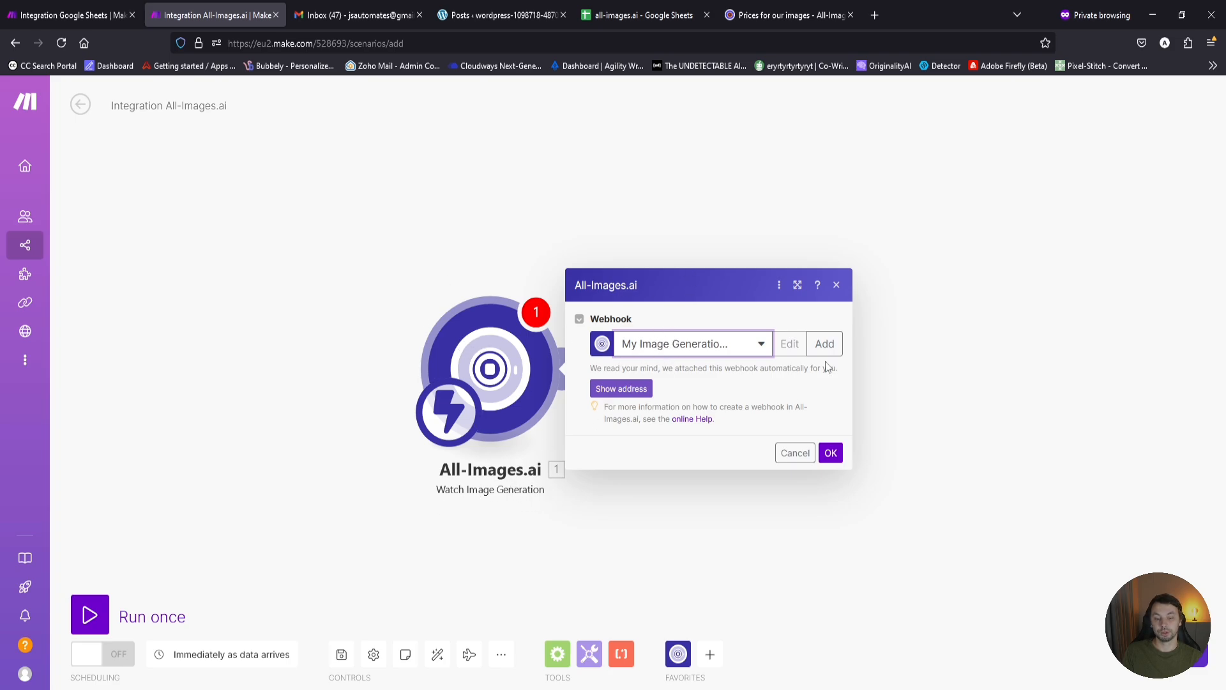
{"action": "left_click", "coordinate": [710, 346]}
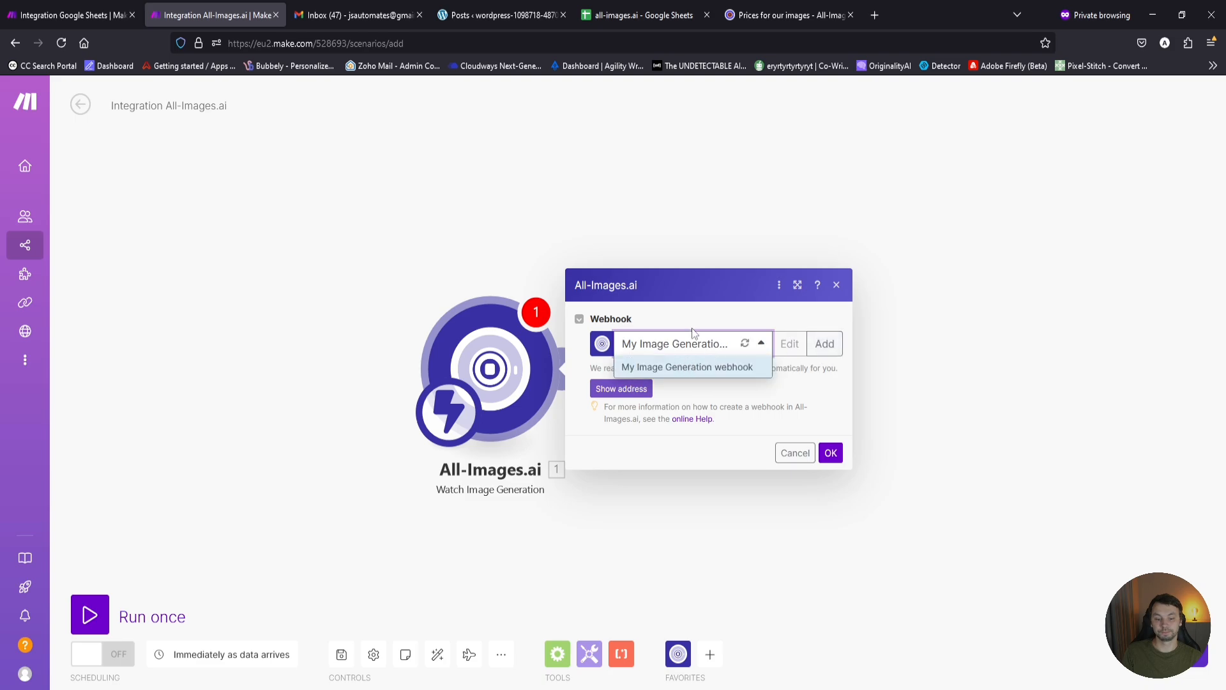
{"action": "left_click", "coordinate": [694, 333]}
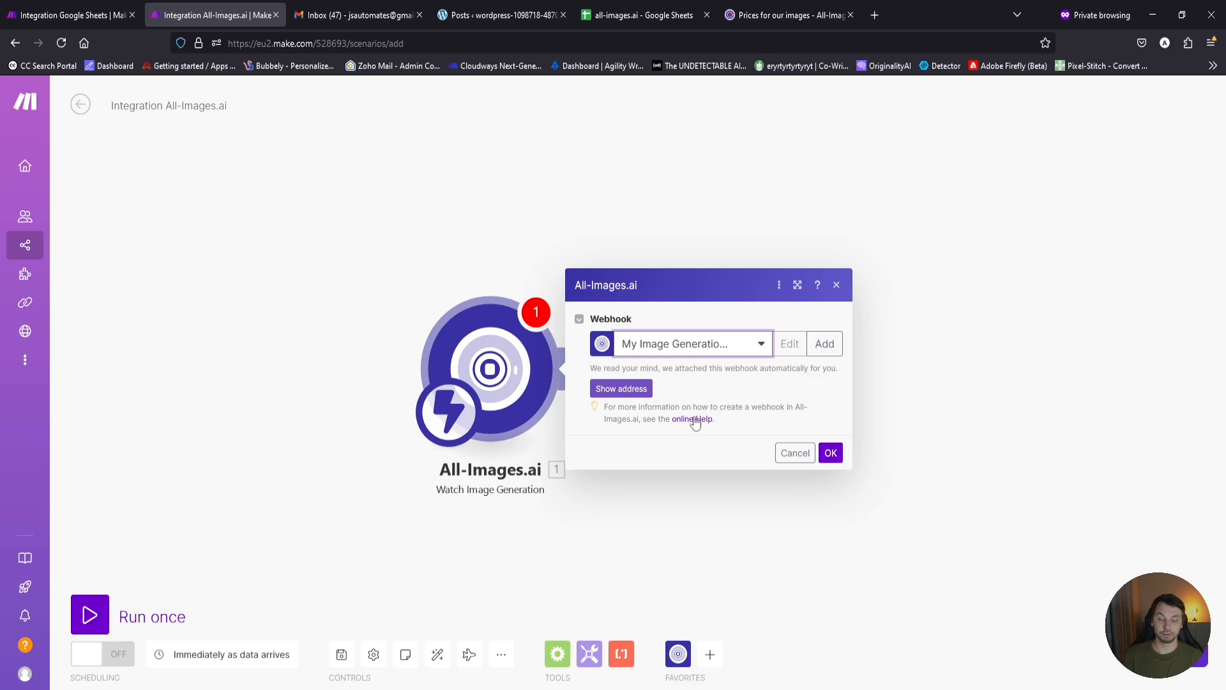
{"action": "left_click", "coordinate": [831, 453]}
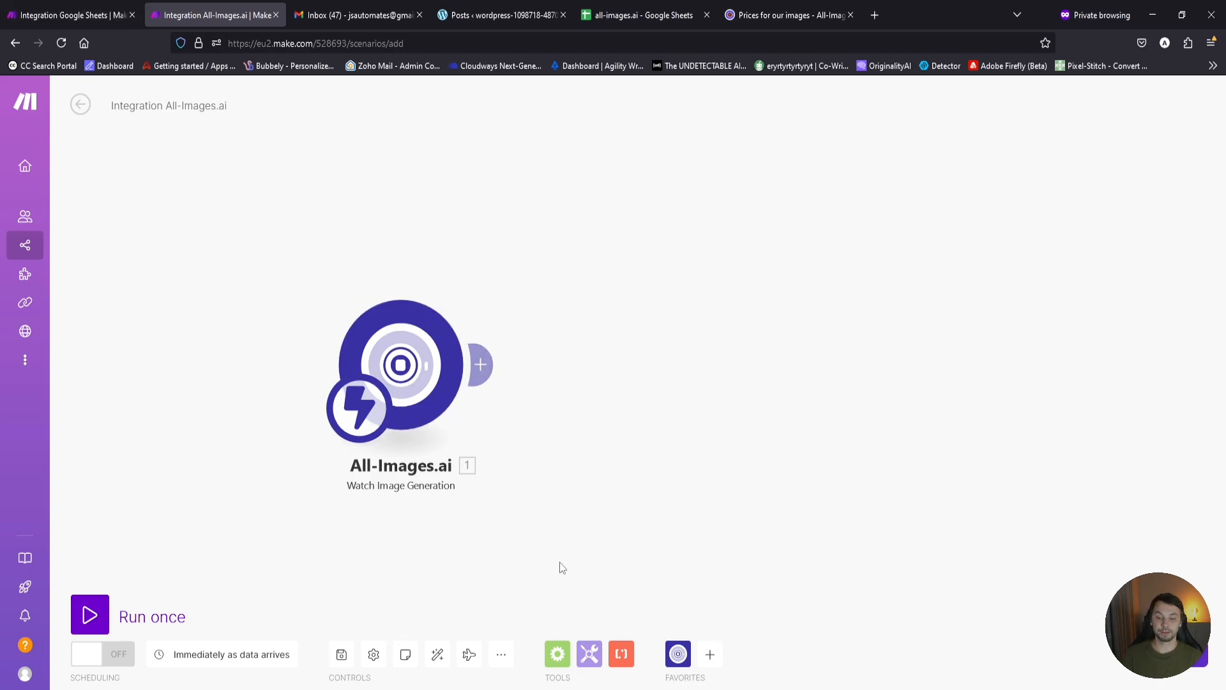
In the Integration Google Sheets scenario, set the Watch New Rows trigger to start from all rows.
{"action": "left_click", "coordinate": [71, 15]}
{"action": "left_click", "coordinate": [506, 564]}
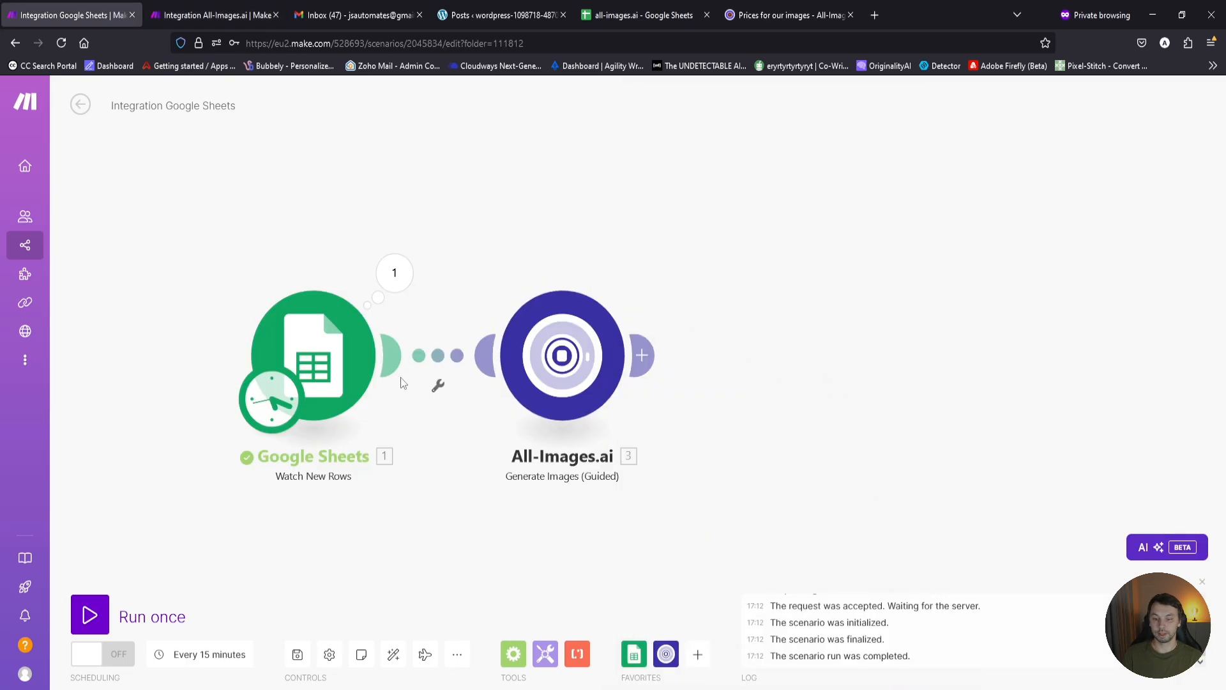
{"action": "right_click", "coordinate": [343, 333]}
{"action": "left_click", "coordinate": [392, 388]}
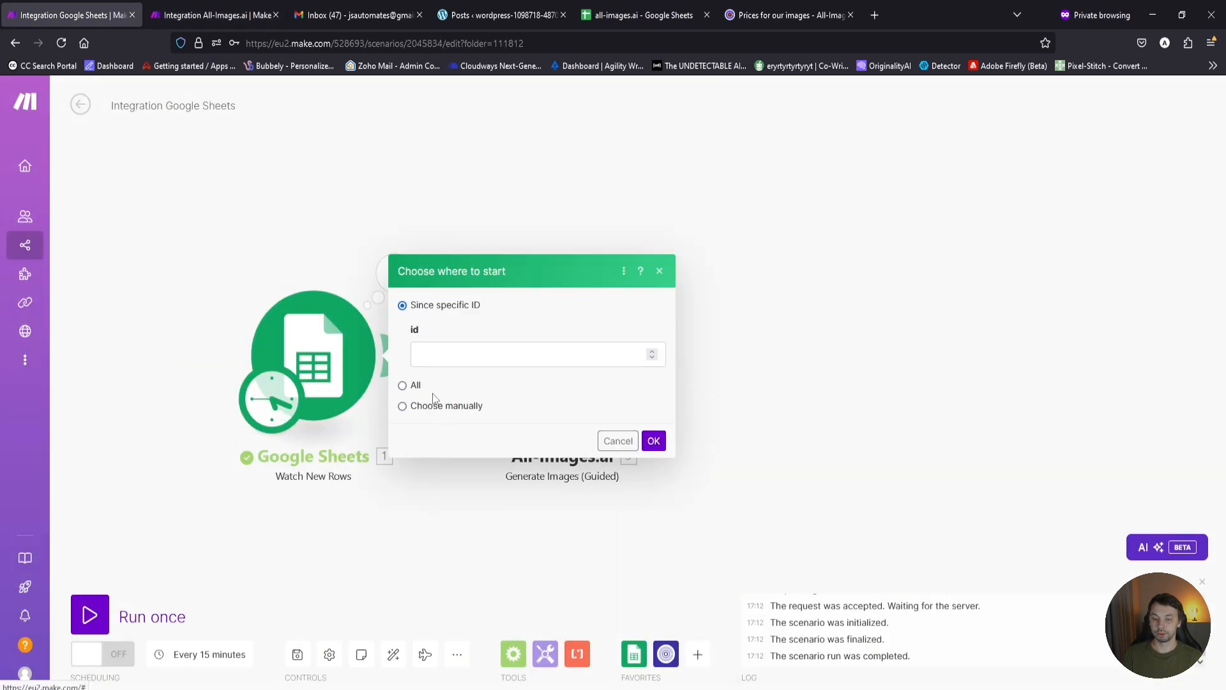
{"action": "left_click", "coordinate": [414, 386]}
{"action": "left_click", "coordinate": [656, 379]}
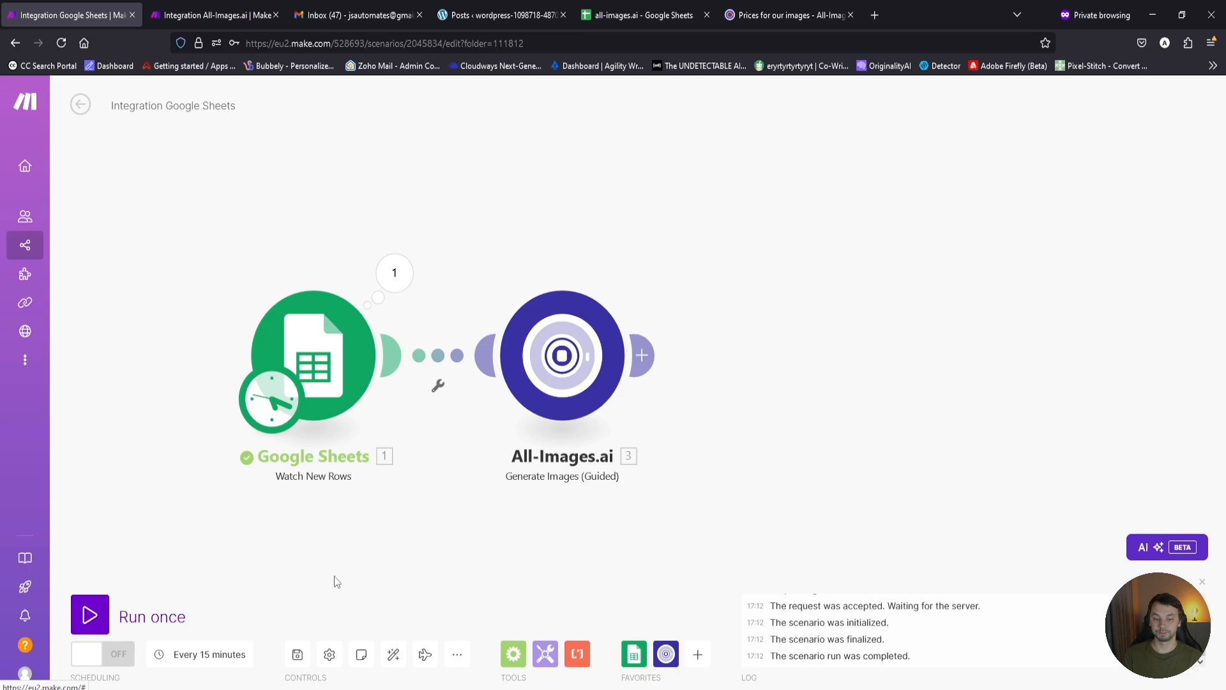
Run the Google Sheets scenario once and examine the input and output of the Generate Images (Guided) module.
{"action": "left_click", "coordinate": [89, 615]}
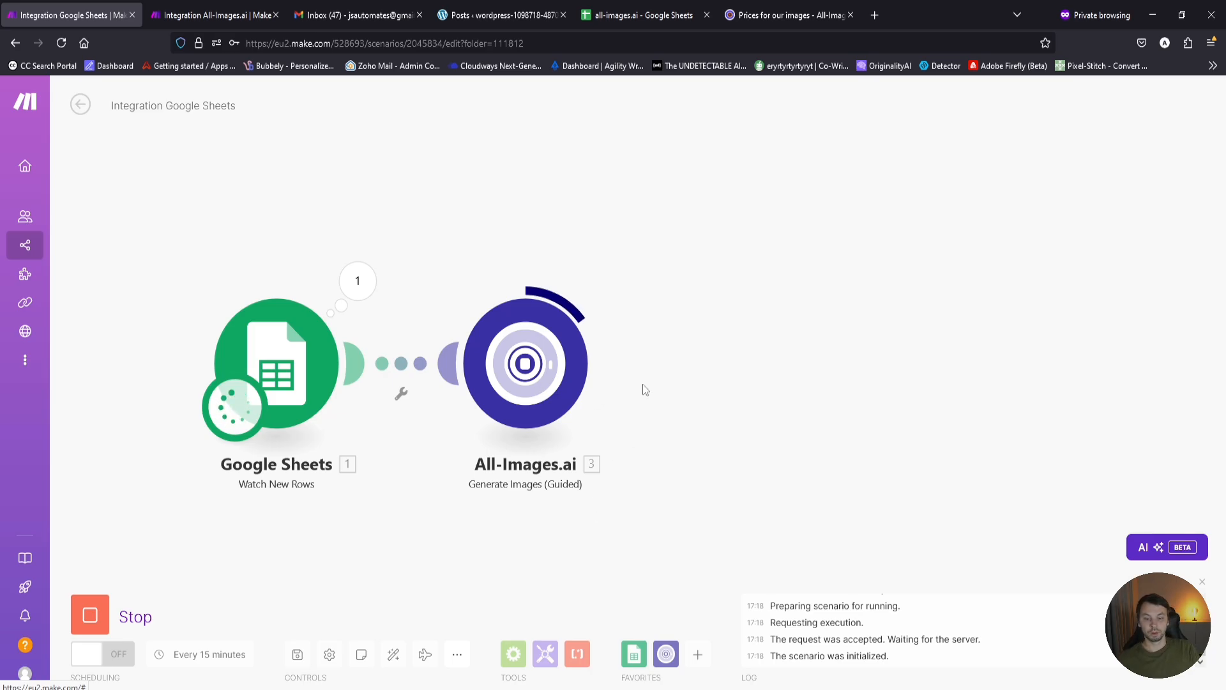
{"action": "left_click", "coordinate": [614, 266]}
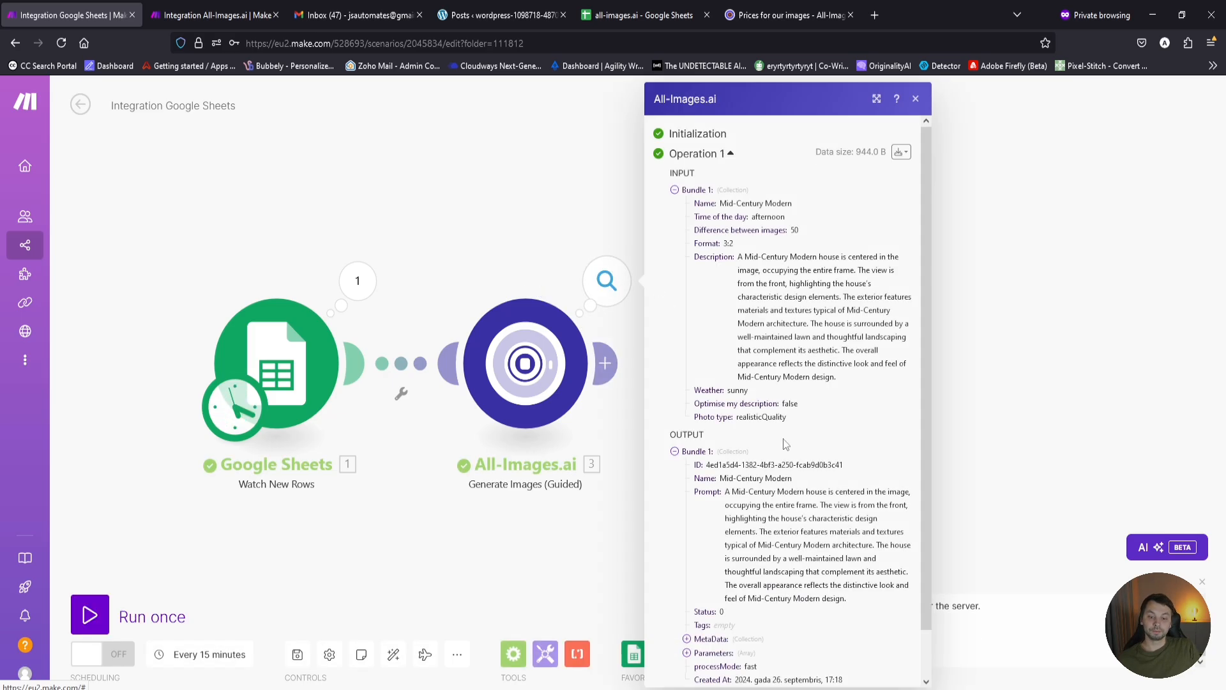
{"action": "scroll", "coordinate": [782, 539], "scroll_direction": "down", "scroll_amount": 1}
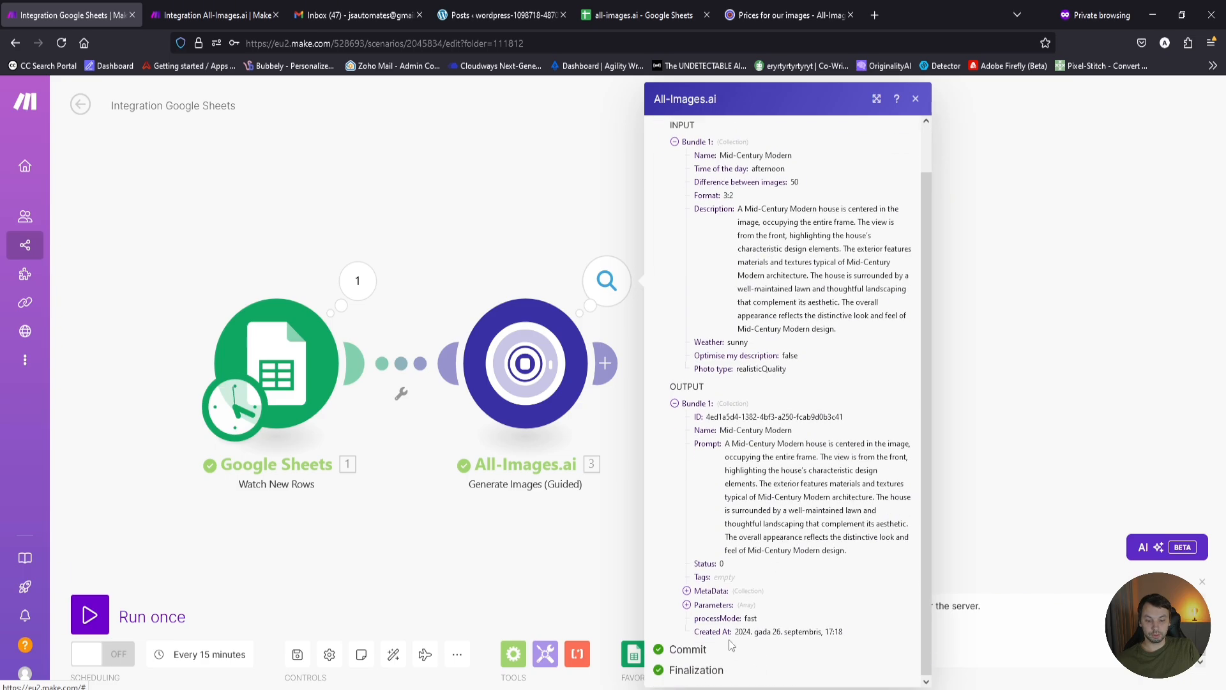
{"action": "scroll", "coordinate": [713, 609], "scroll_direction": "up", "scroll_amount": 1}
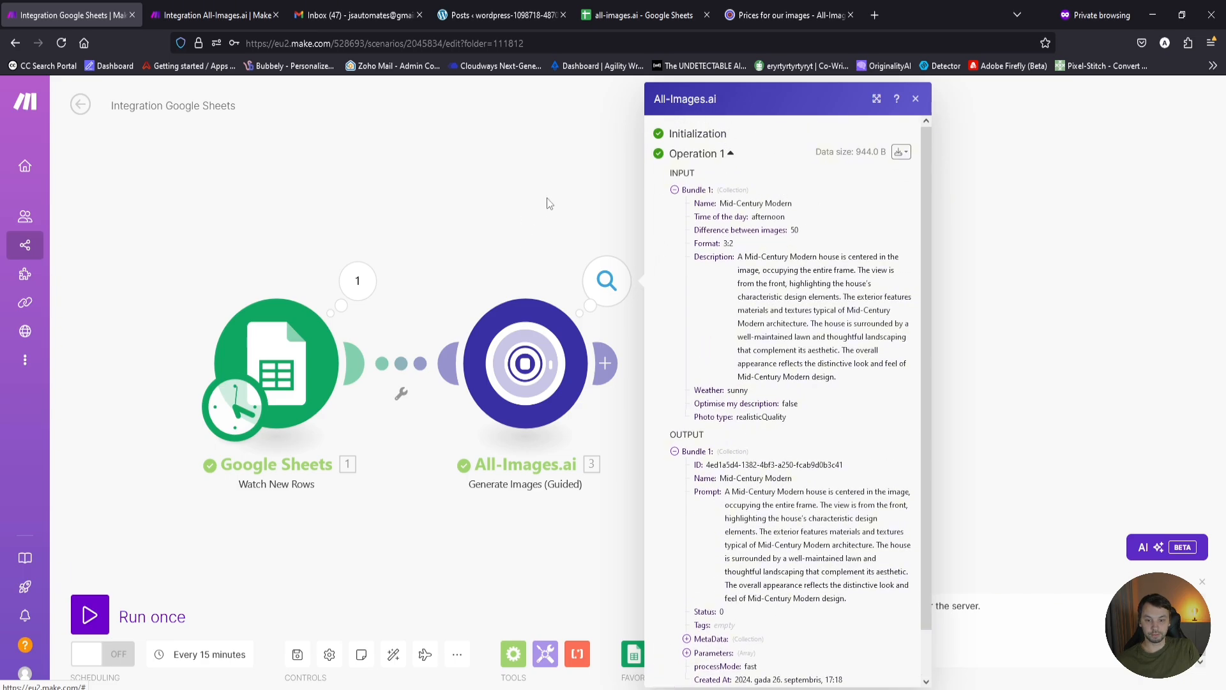
{"action": "left_click", "coordinate": [547, 203]}
Run the Integration All-Images.ai scenario once, letting its webhook wait for new data.
{"action": "left_click", "coordinate": [192, 13]}
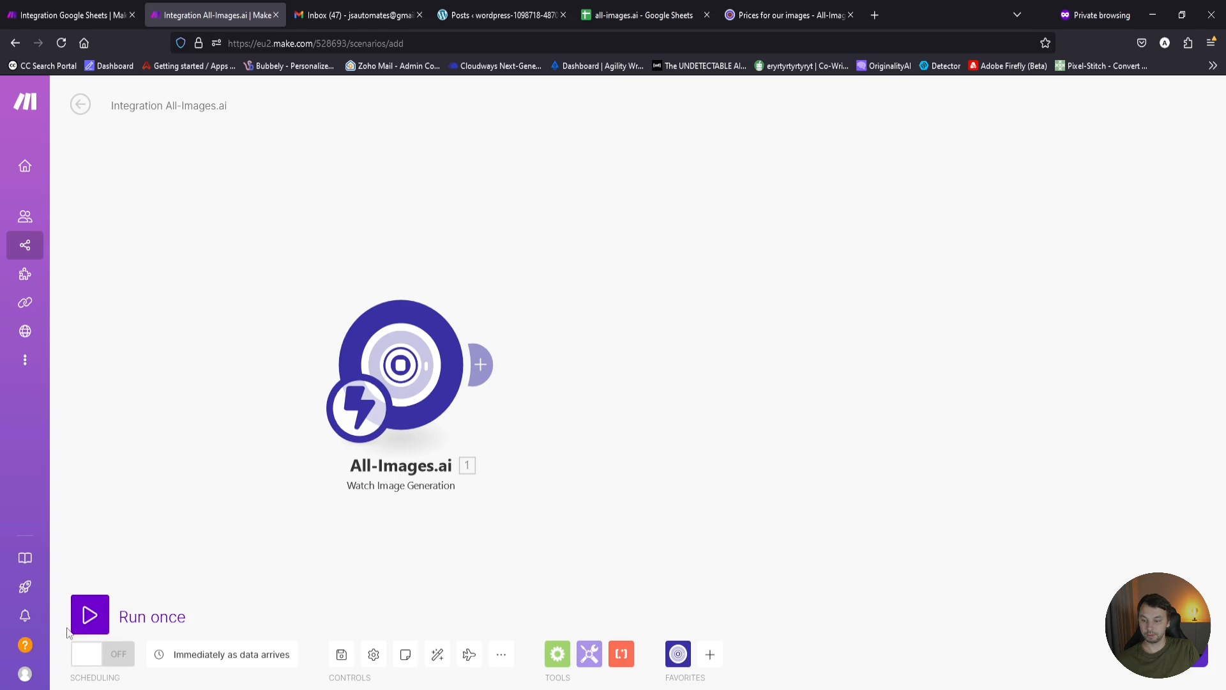
{"action": "left_click", "coordinate": [88, 614]}
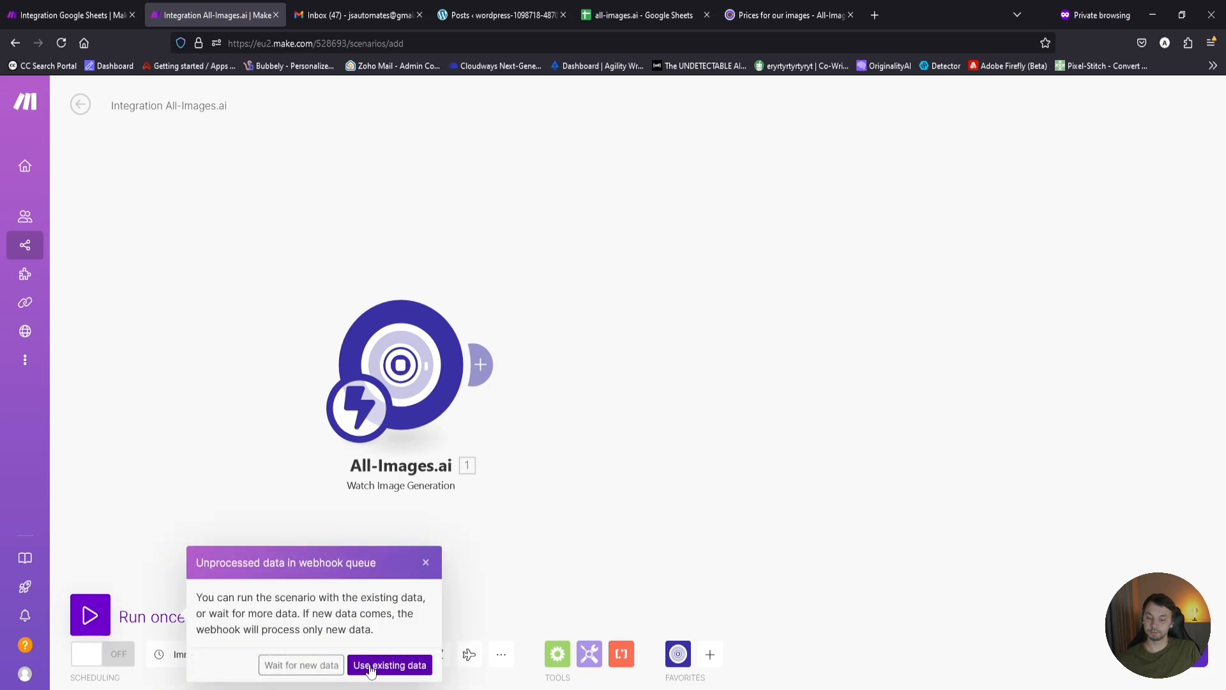
{"action": "left_click", "coordinate": [302, 664]}
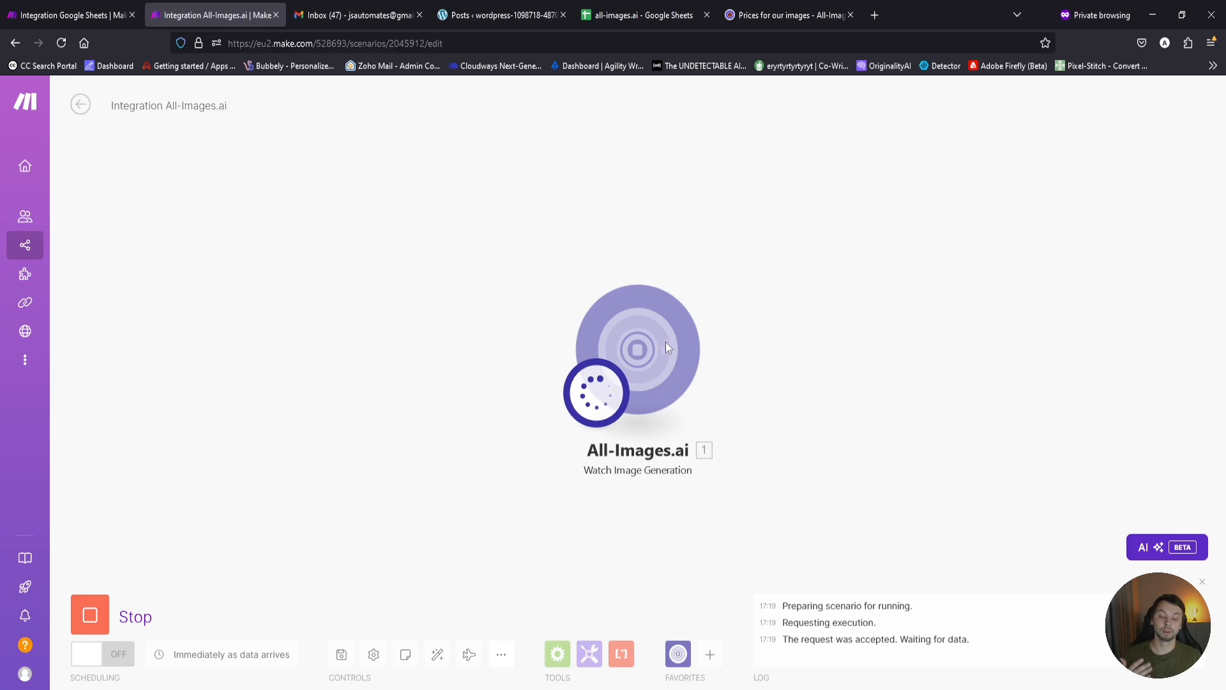
On the All-Images.ai site, open the custom images library and check the Mid-Century Modern generation's images and status.
{"action": "left_click", "coordinate": [790, 15]}
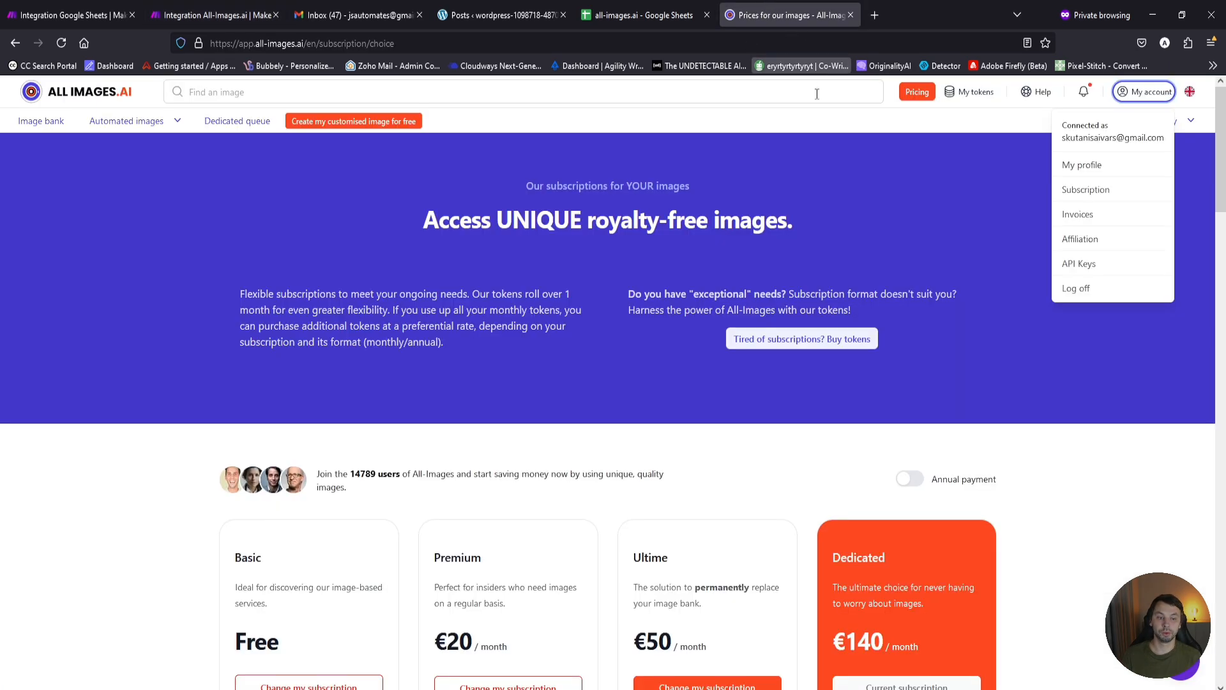
{"action": "left_click", "coordinate": [1206, 120]}
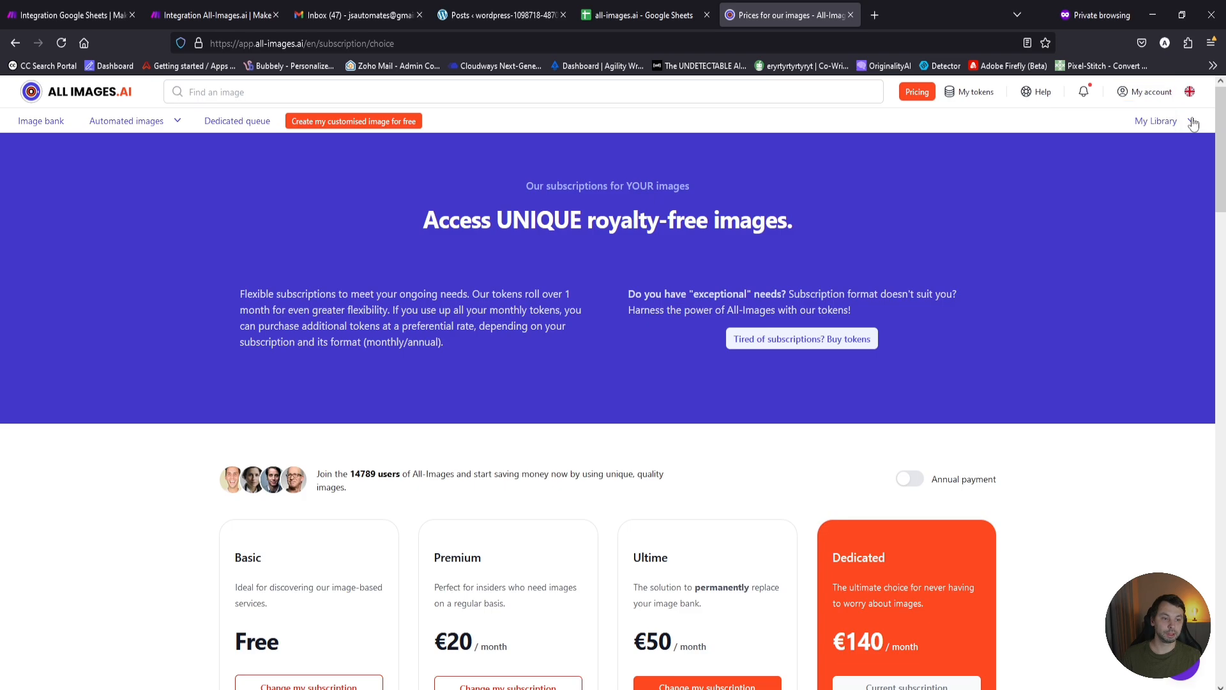
{"action": "left_click", "coordinate": [1191, 122]}
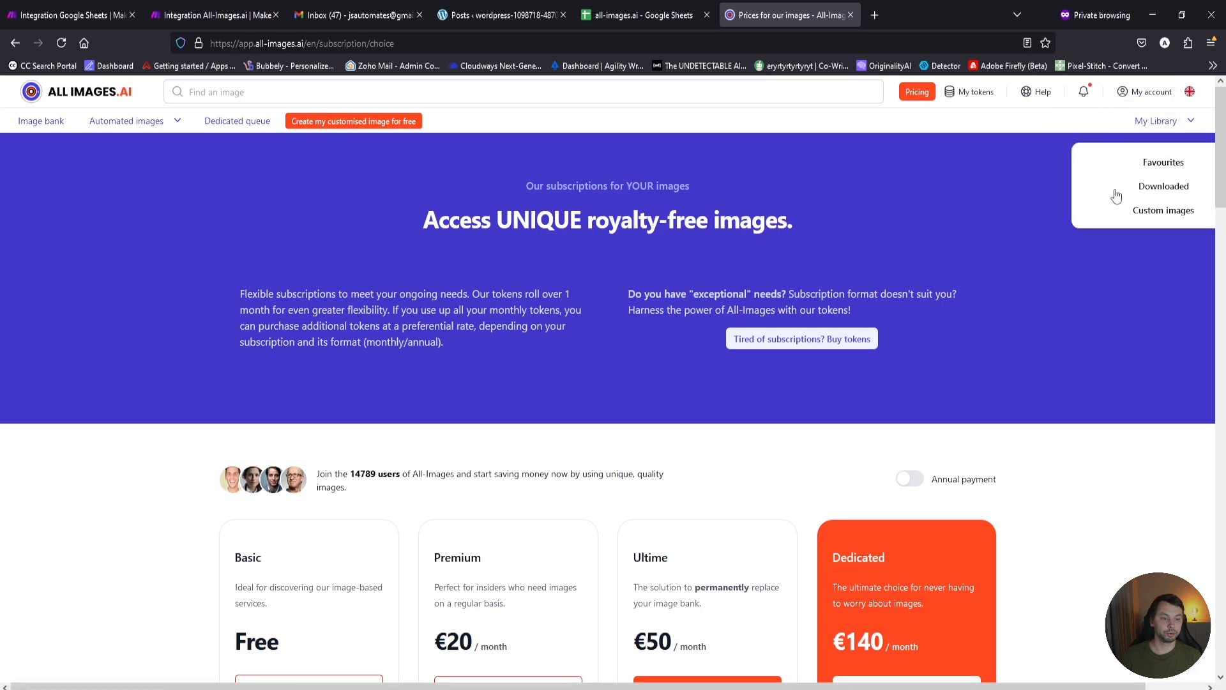
{"action": "left_click", "coordinate": [1135, 214]}
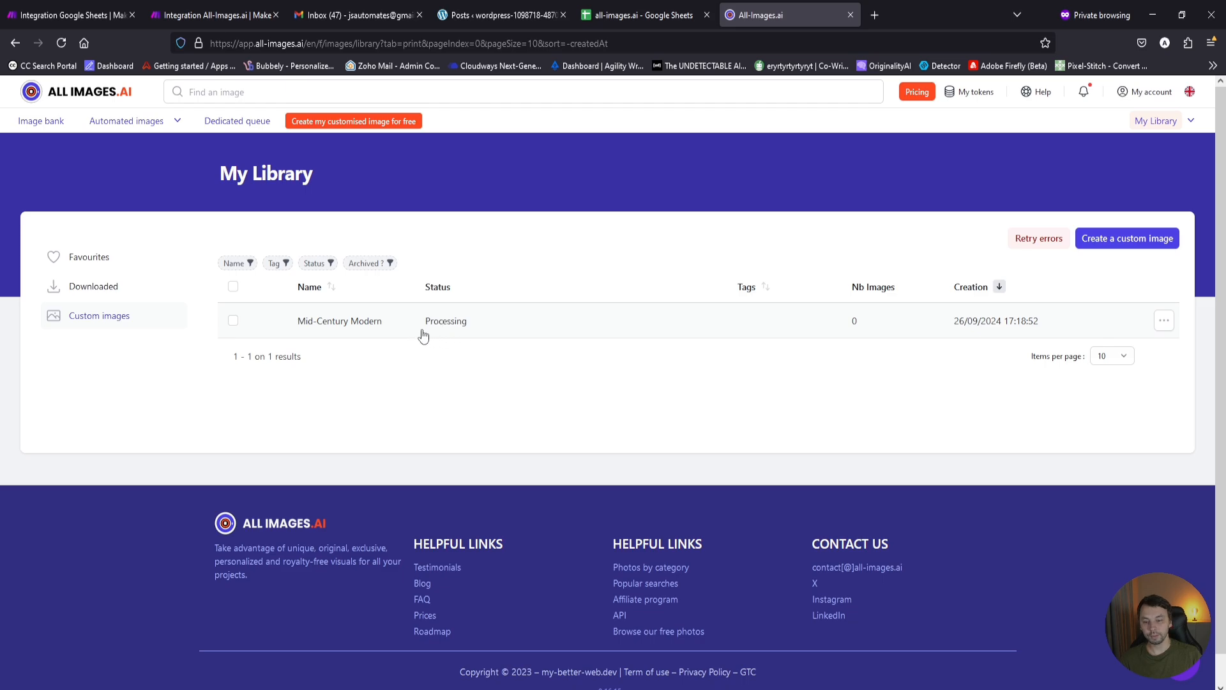
{"action": "left_click", "coordinate": [487, 323]}
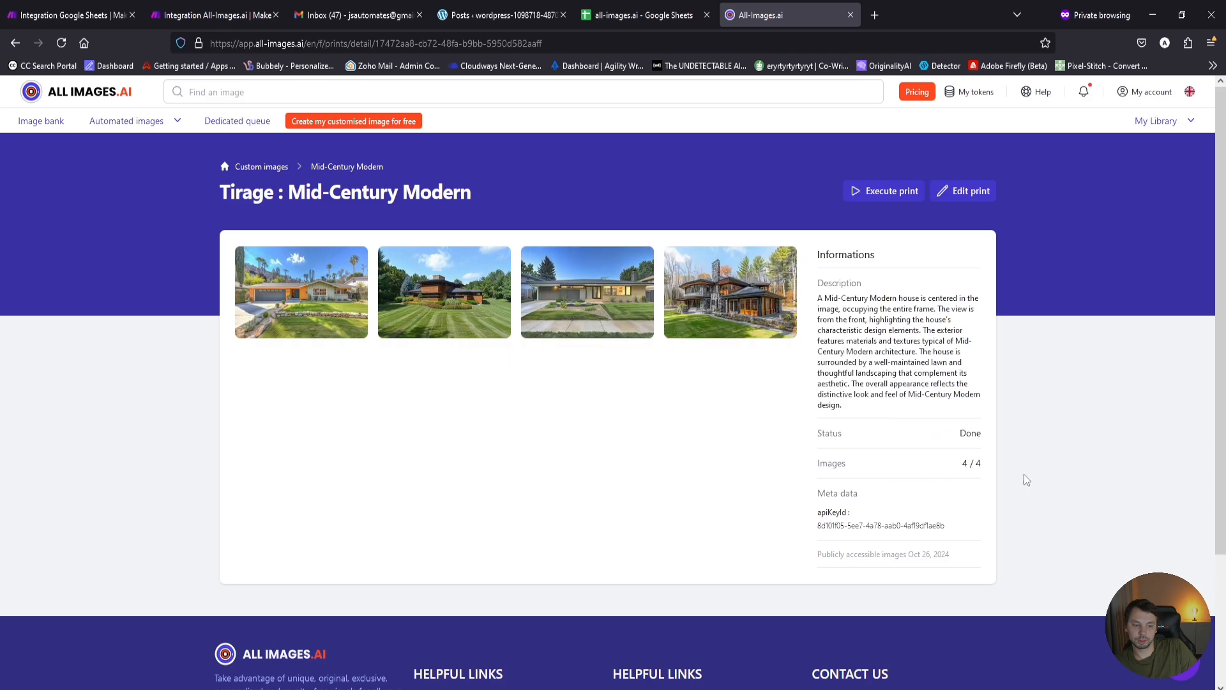
{"action": "left_click_drag", "start_coordinate": [988, 436], "coordinate": [945, 433]}
Examine the Watch Image Generation output in Make, expanding its data and images to read the image IDs and URLs.
{"action": "left_click", "coordinate": [227, 8]}
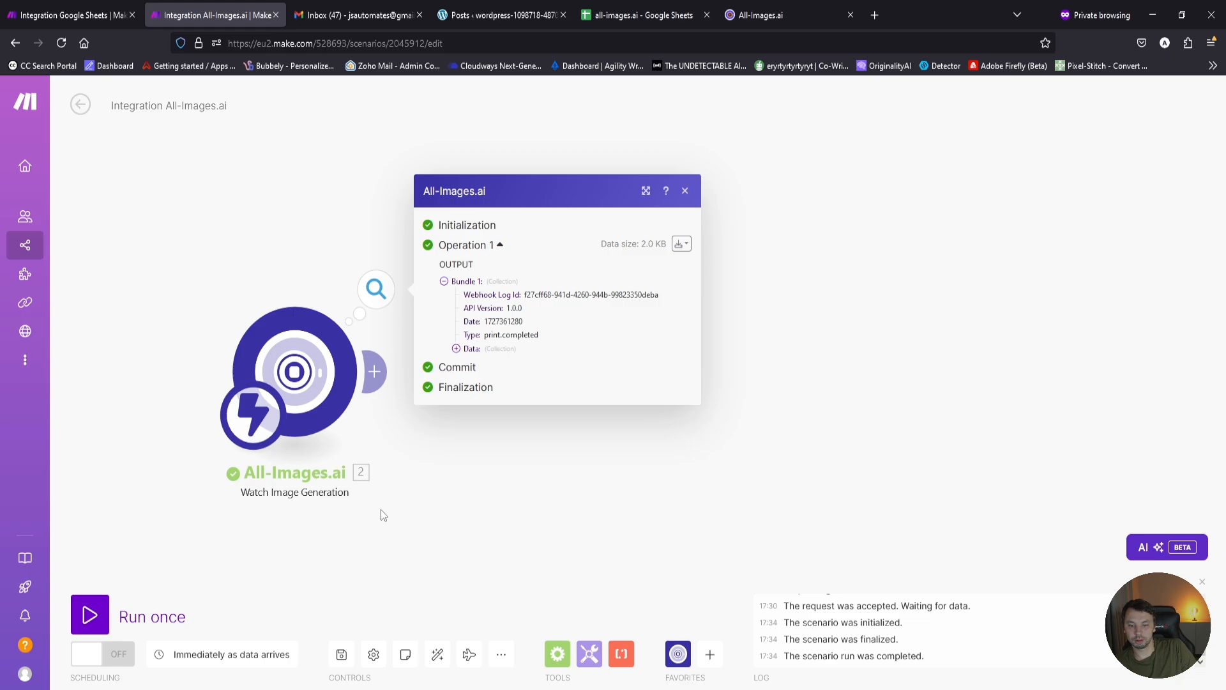
{"action": "left_click", "coordinate": [457, 349]}
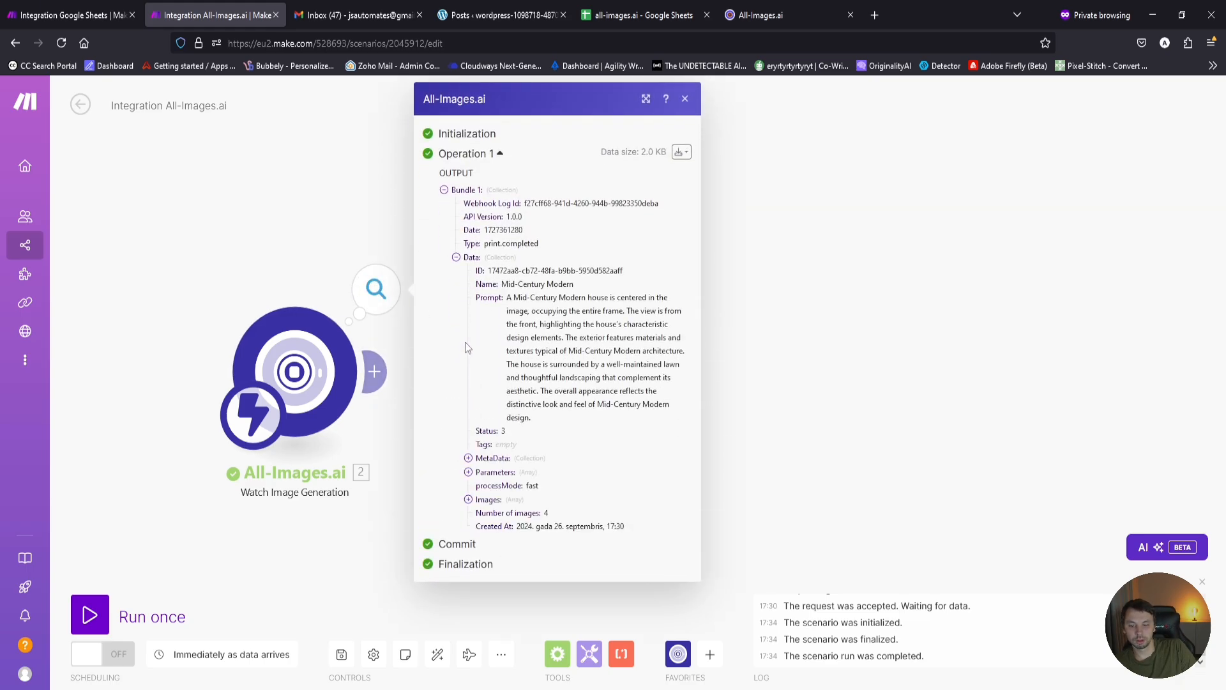
{"action": "left_click", "coordinate": [496, 503]}
{"action": "left_click", "coordinate": [491, 527]}
{"action": "left_click", "coordinate": [508, 511]}
{"action": "scroll", "coordinate": [514, 588], "scroll_direction": "down", "scroll_amount": 1}
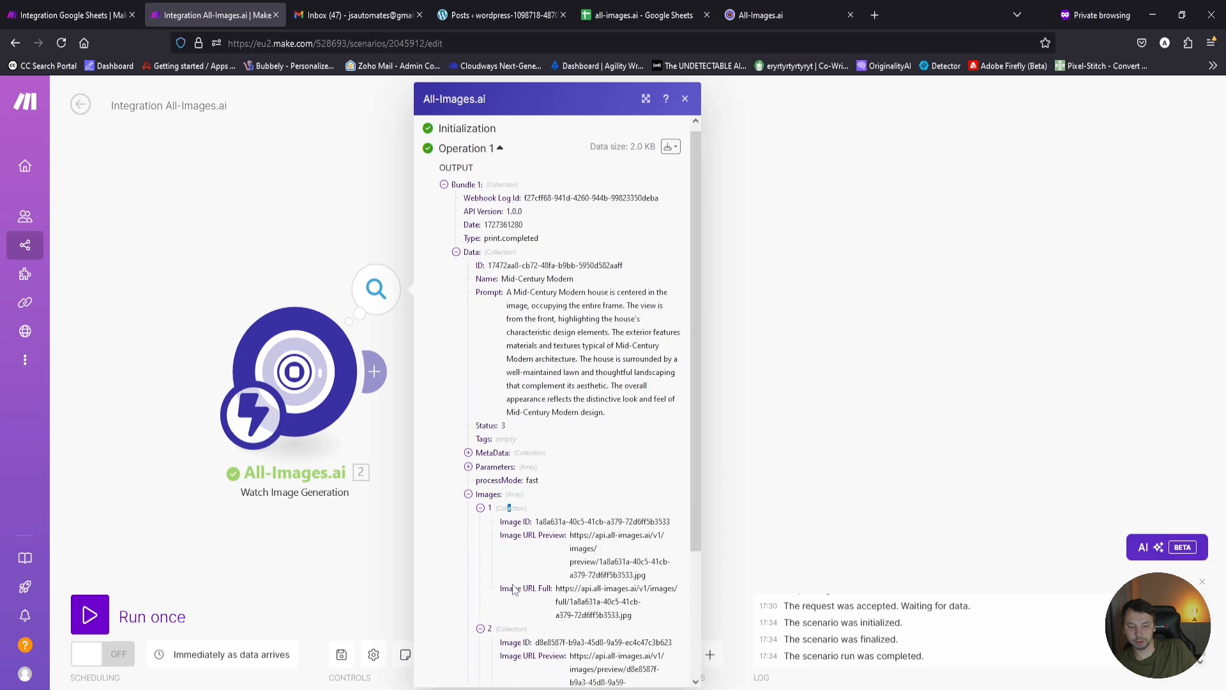
{"action": "scroll", "coordinate": [513, 587], "scroll_direction": "down", "scroll_amount": 5}
{"action": "left_click", "coordinate": [835, 309]}
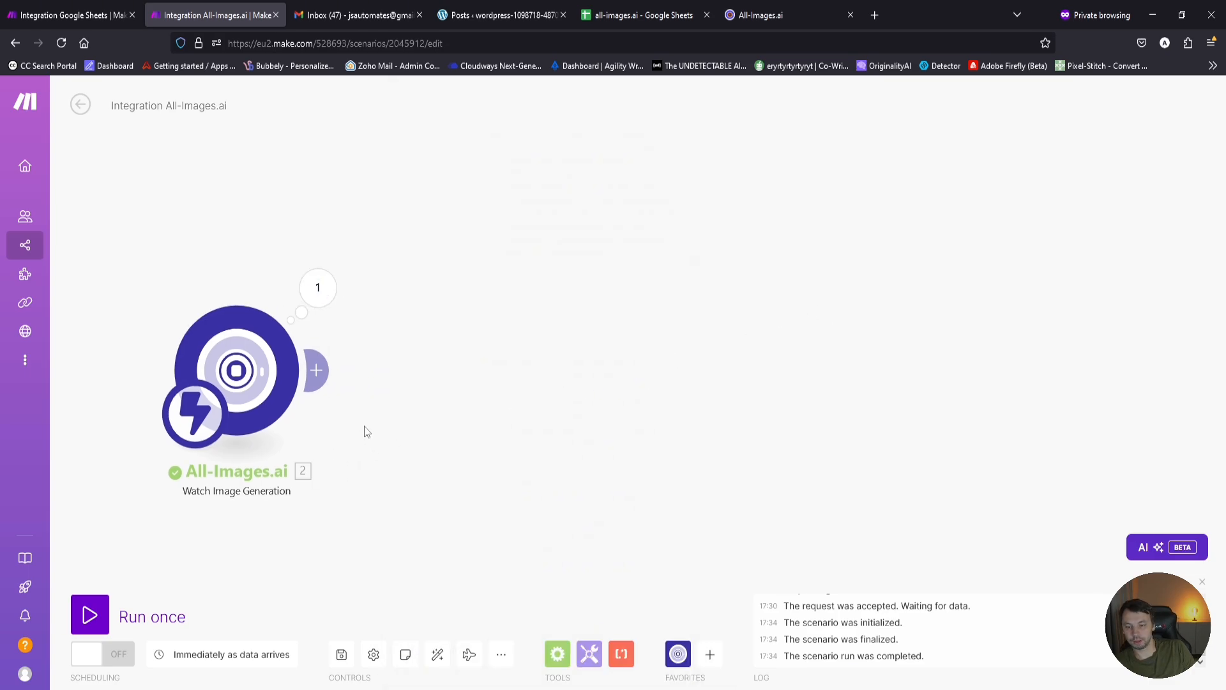
Add a Router with two routes after the Watch Image Generation module.
{"action": "left_click", "coordinate": [326, 367]}
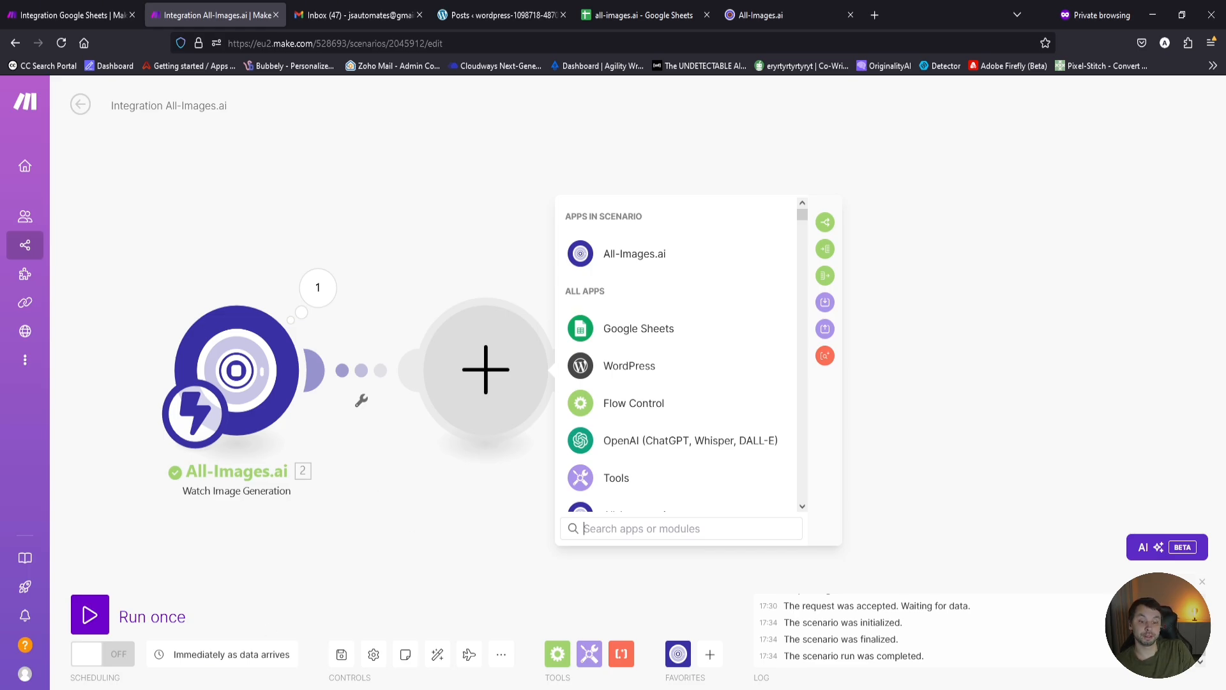
{"action": "left_click", "coordinate": [557, 653]}
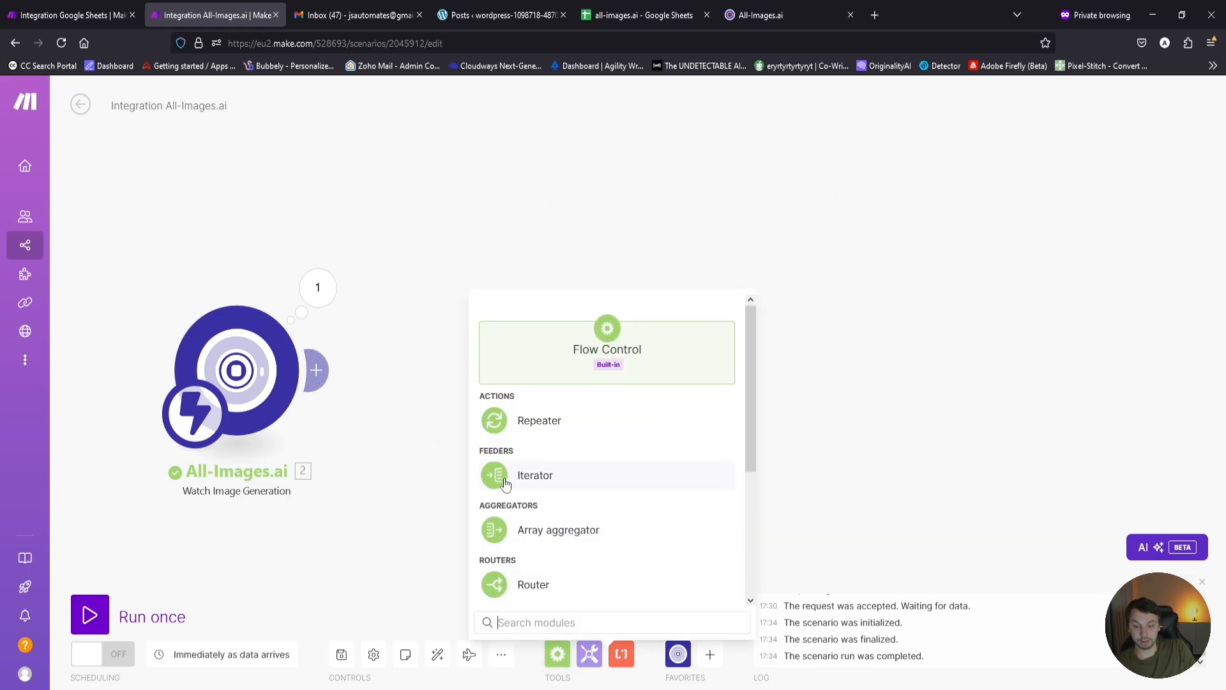
{"action": "scroll", "coordinate": [613, 510], "scroll_direction": "down", "scroll_amount": 1}
{"action": "scroll", "coordinate": [616, 553], "scroll_direction": "down", "scroll_amount": 1}
{"action": "left_click", "coordinate": [578, 427]}
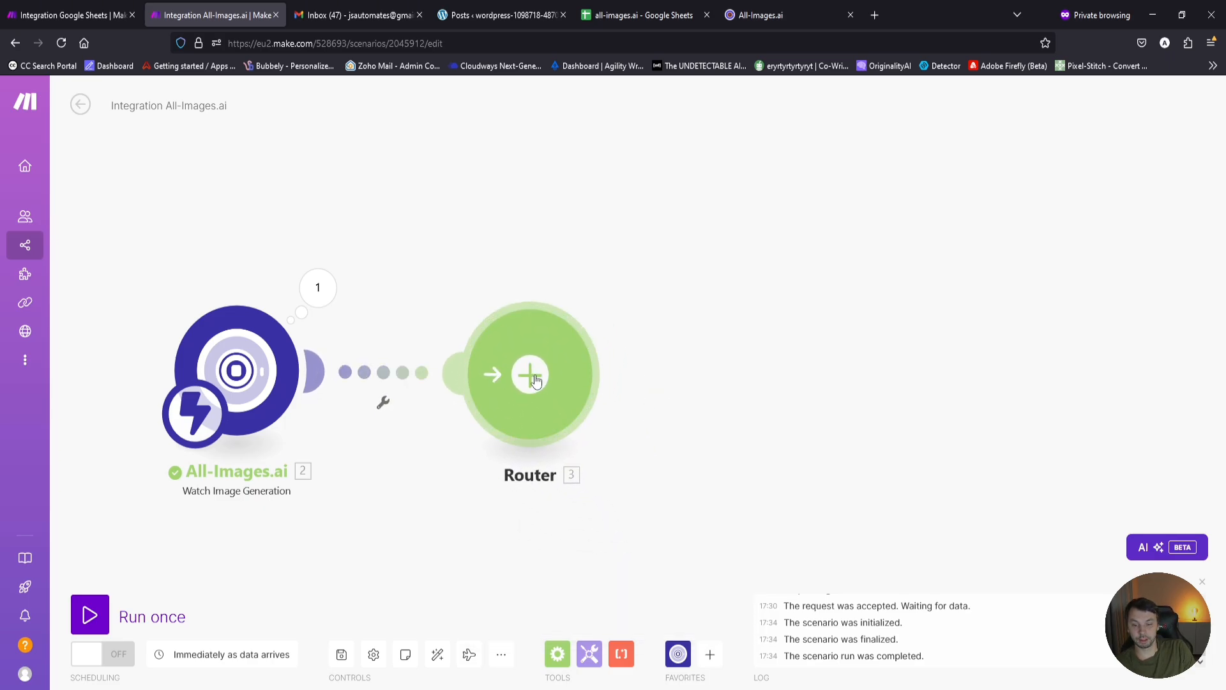
{"action": "left_click_drag", "start_coordinate": [685, 492], "coordinate": [469, 471]}
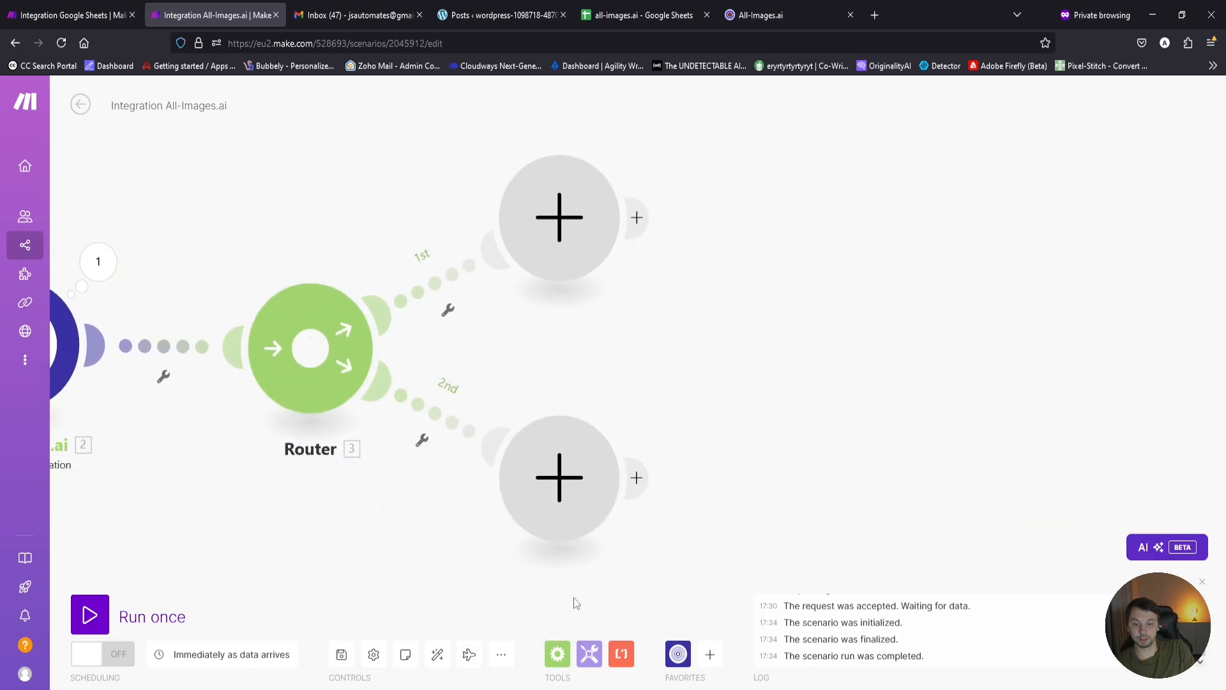
Set a filter on the router's second route requiring the Watch Image Generation Type to equal print.failed, copied from the promts.txt notes.
{"action": "left_click", "coordinate": [431, 426]}
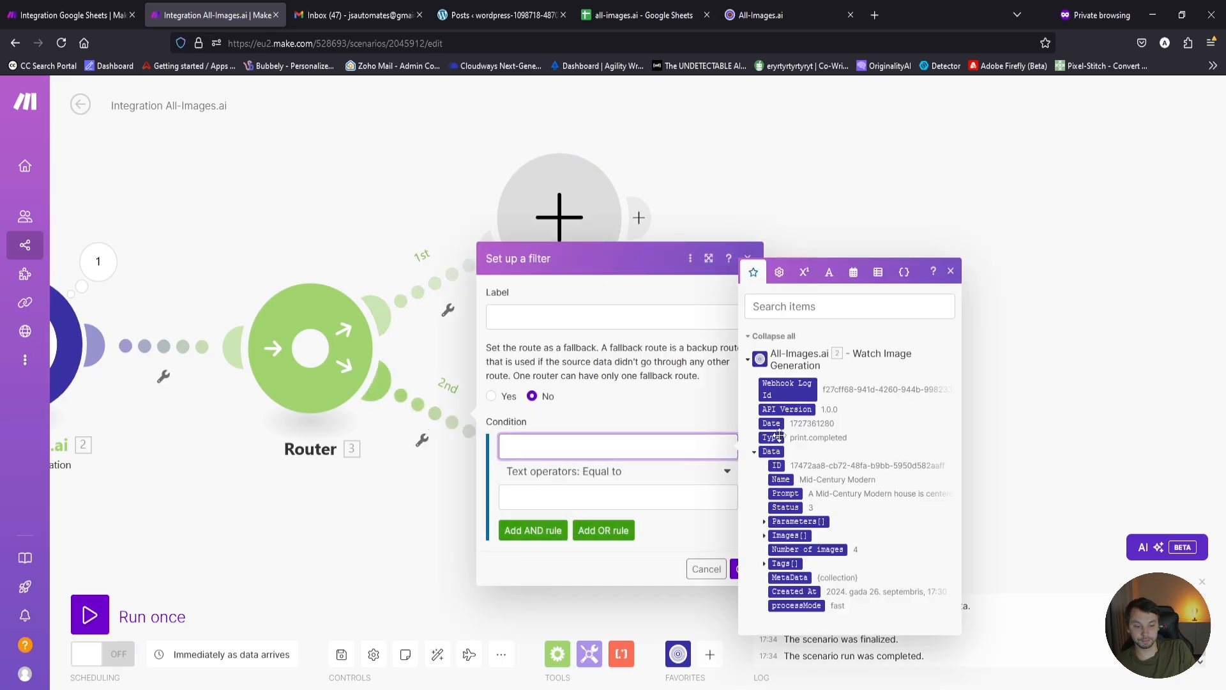
{"action": "left_click", "coordinate": [772, 438]}
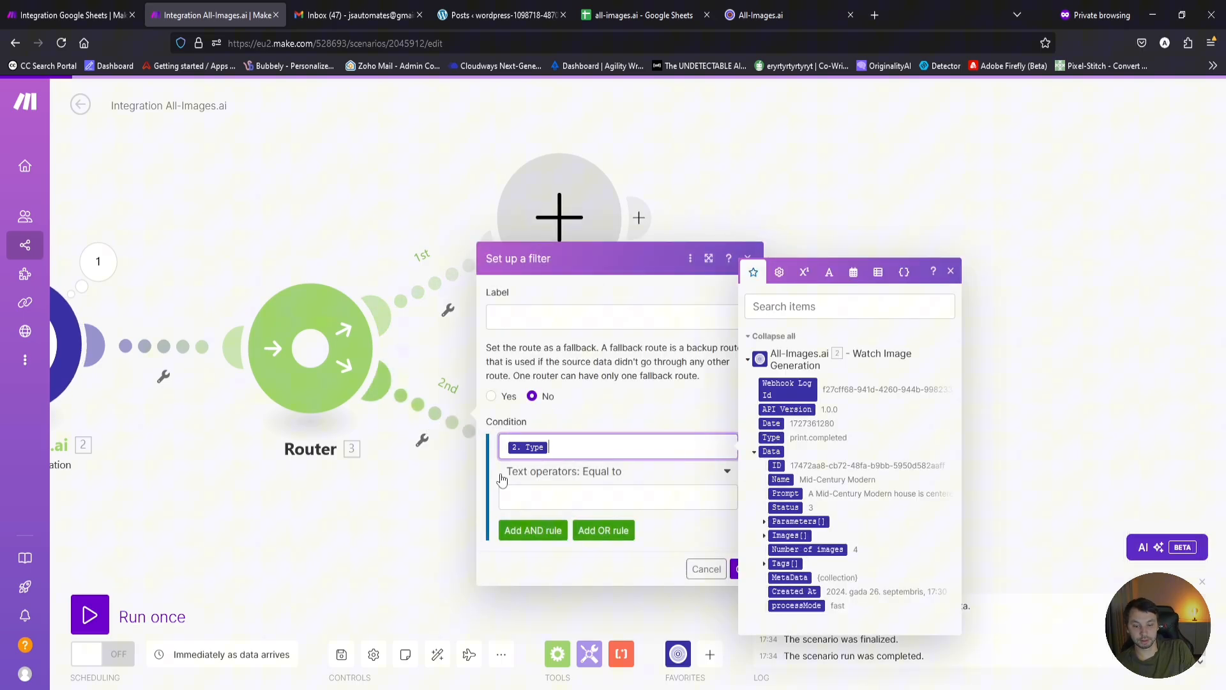
{"action": "left_click", "coordinate": [617, 495]}
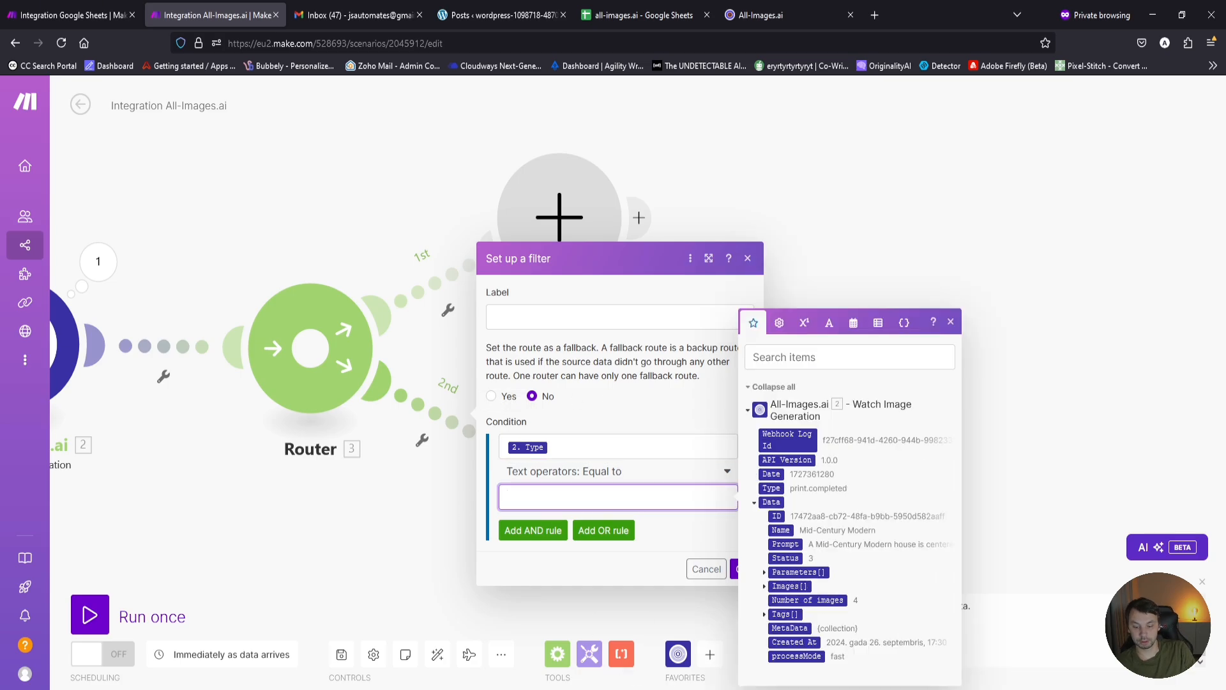
{"action": "left_click", "coordinate": [512, 639]}
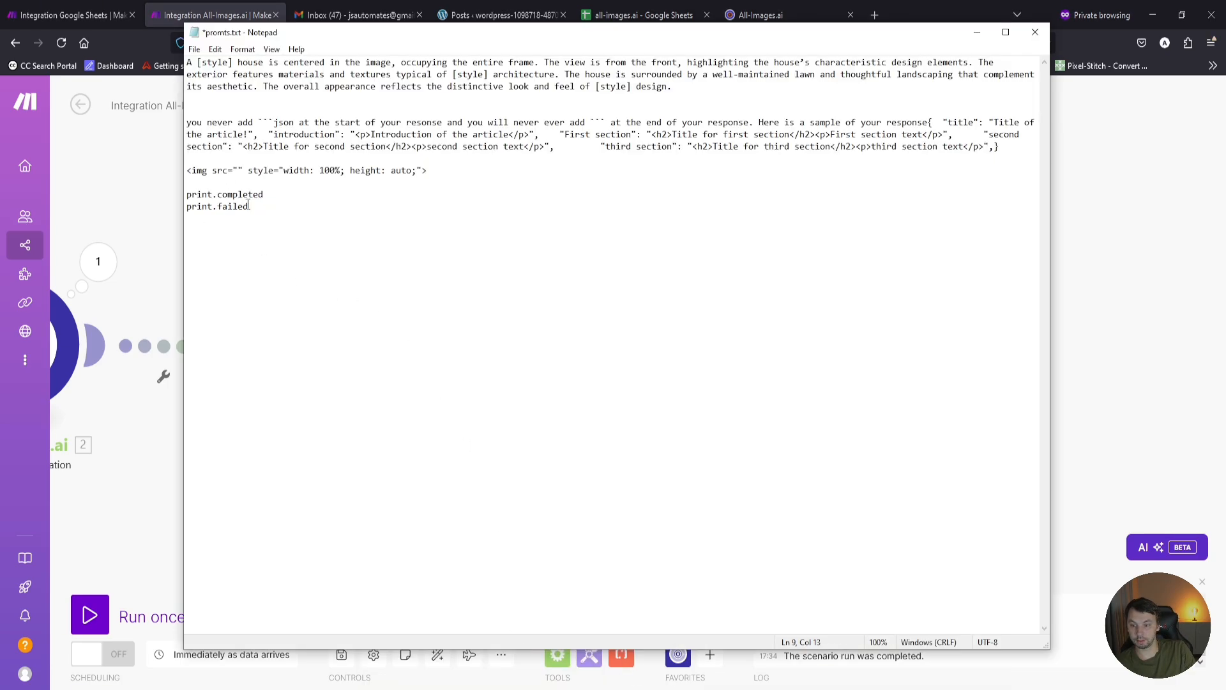
{"action": "key", "text": "shift+Home"}
{"action": "key", "text": "ctrl+c"}
{"action": "left_click", "coordinate": [979, 32]}
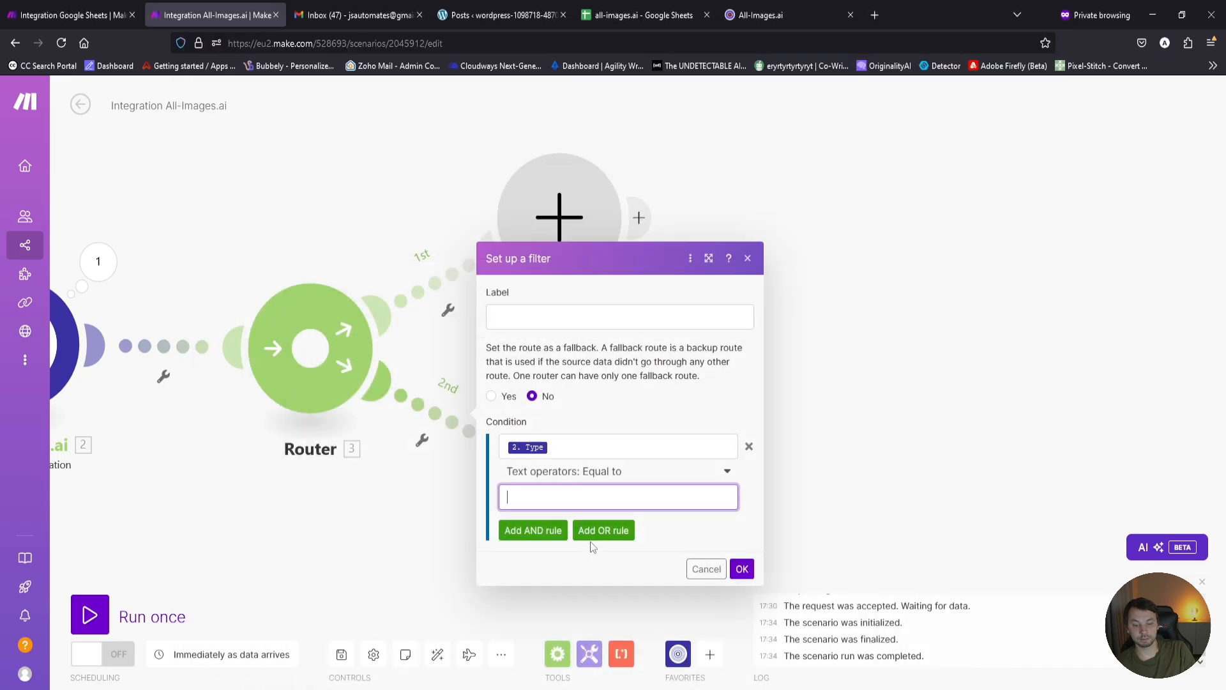
{"action": "key", "text": "ctrl+v"}
{"action": "left_click", "coordinate": [742, 568]}
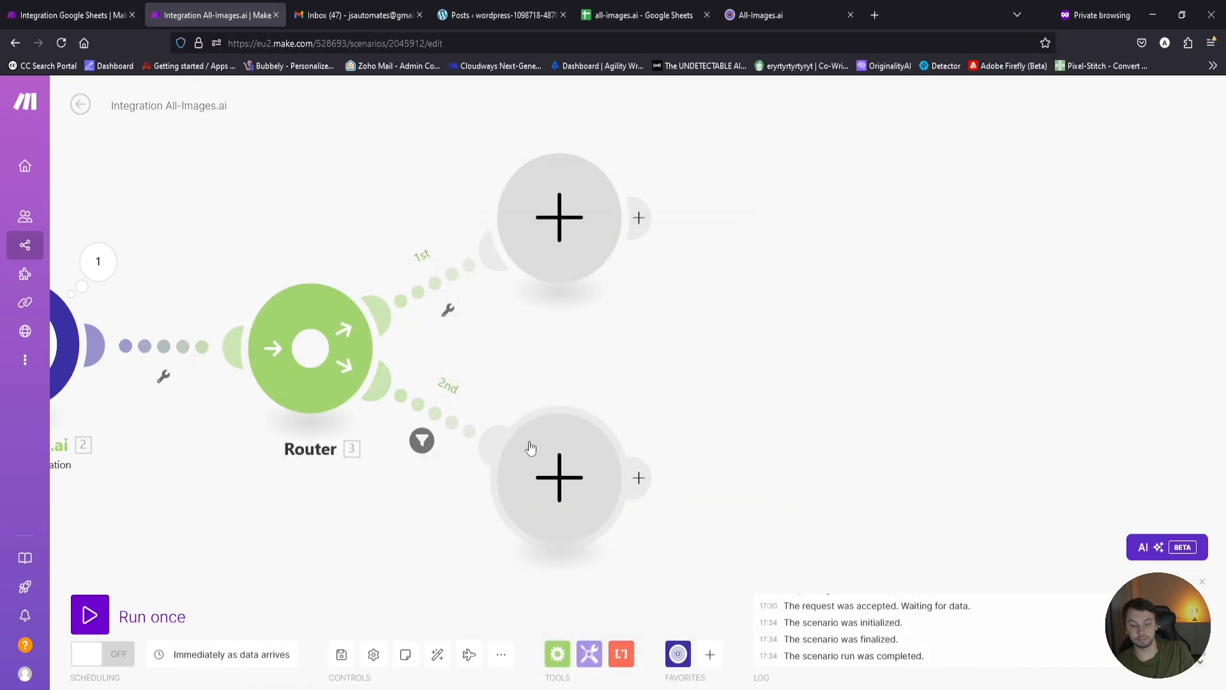
Add an All-Images.ai Retry Image Generation module on the second route, with Data: ID mapped as its Image Generation ID.
{"action": "left_click", "coordinate": [540, 466]}
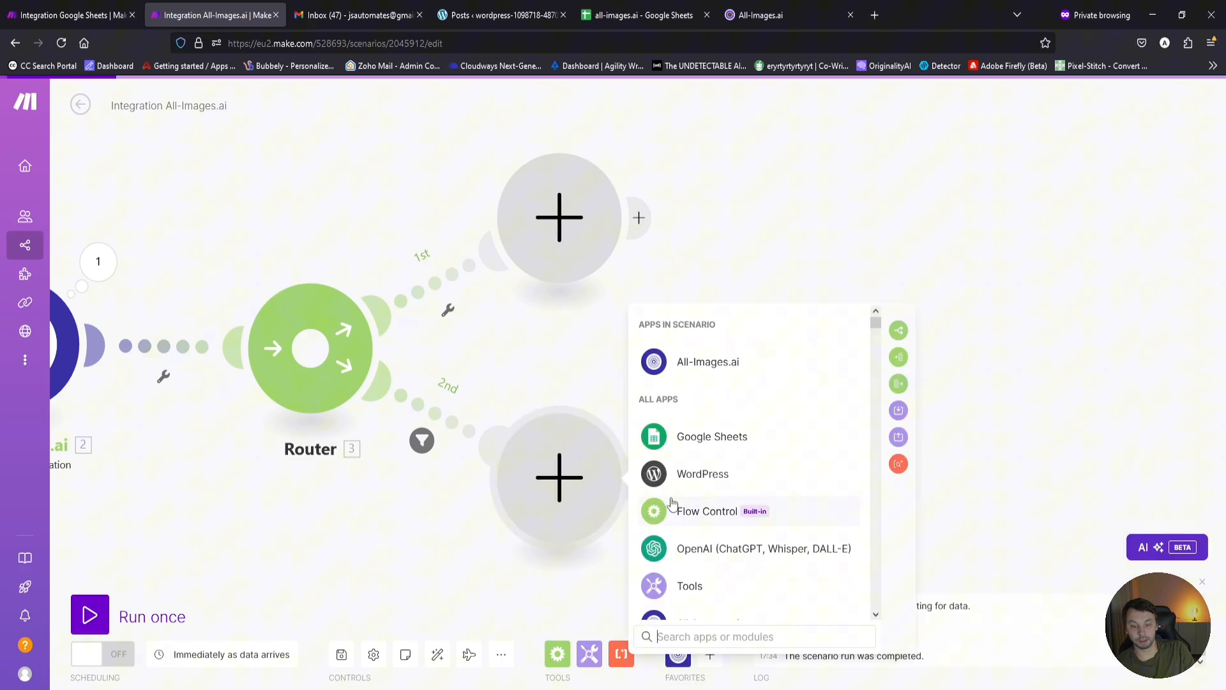
{"action": "left_click", "coordinate": [703, 364]}
{"action": "scroll", "coordinate": [744, 472], "scroll_direction": "down", "scroll_amount": 3}
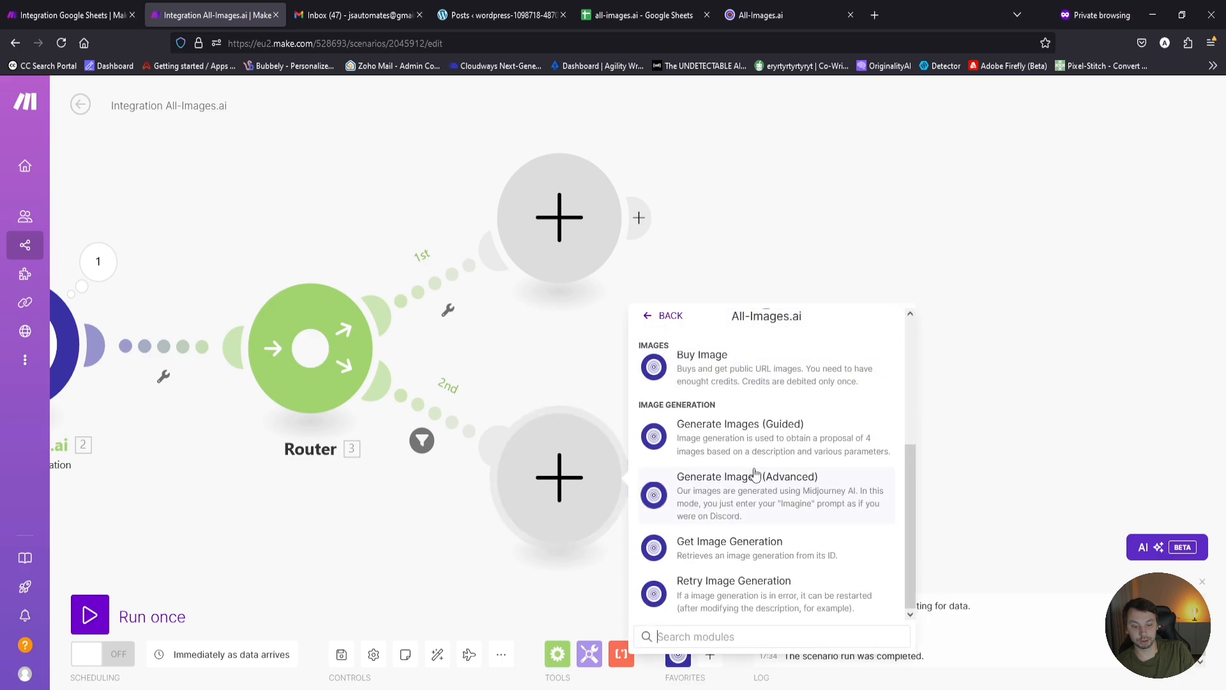
{"action": "left_click", "coordinate": [757, 590]}
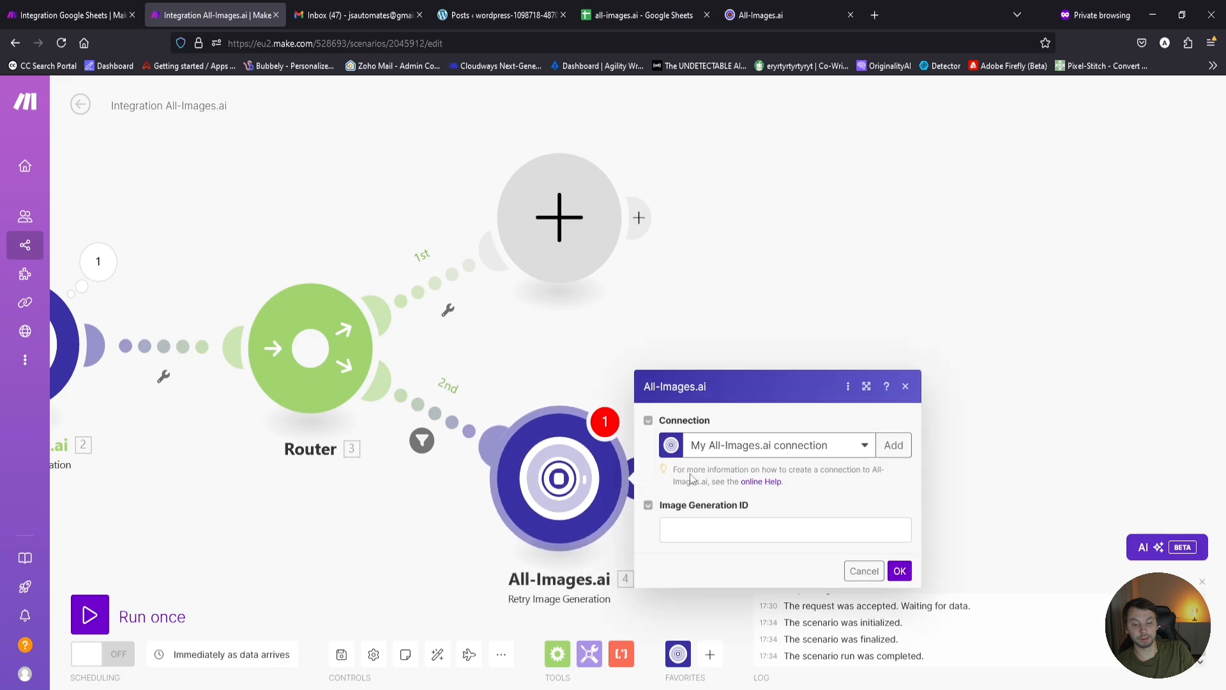
{"action": "left_click", "coordinate": [740, 532]}
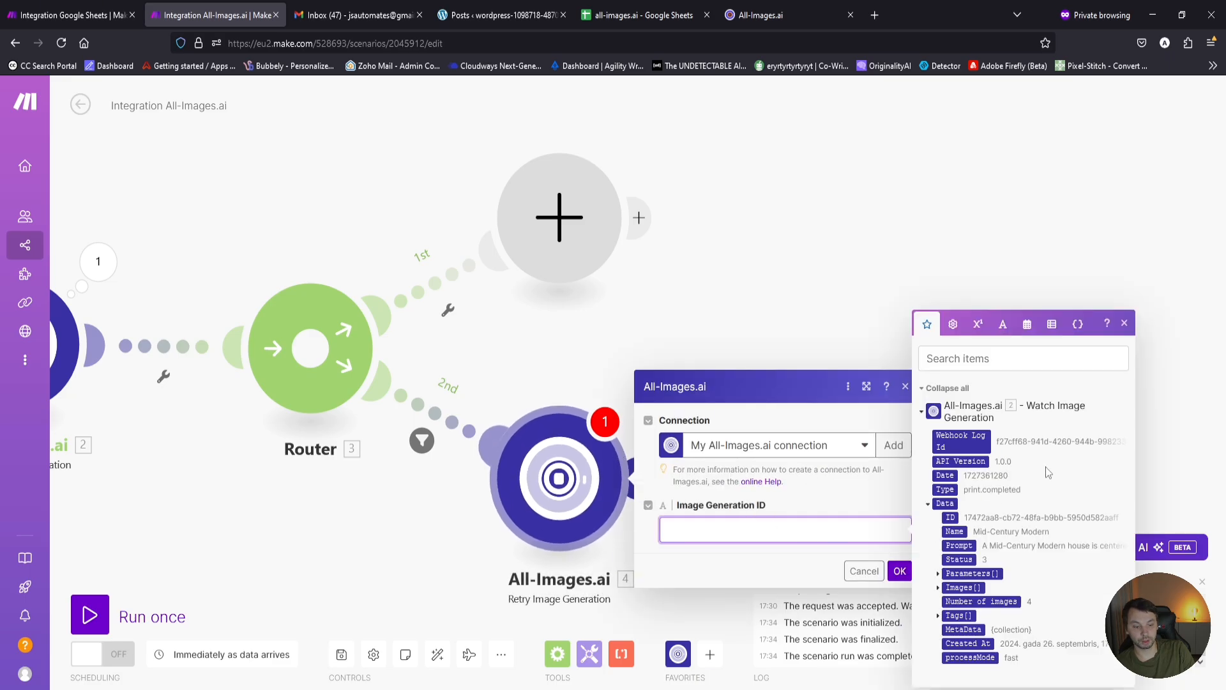
{"action": "left_click", "coordinate": [950, 517]}
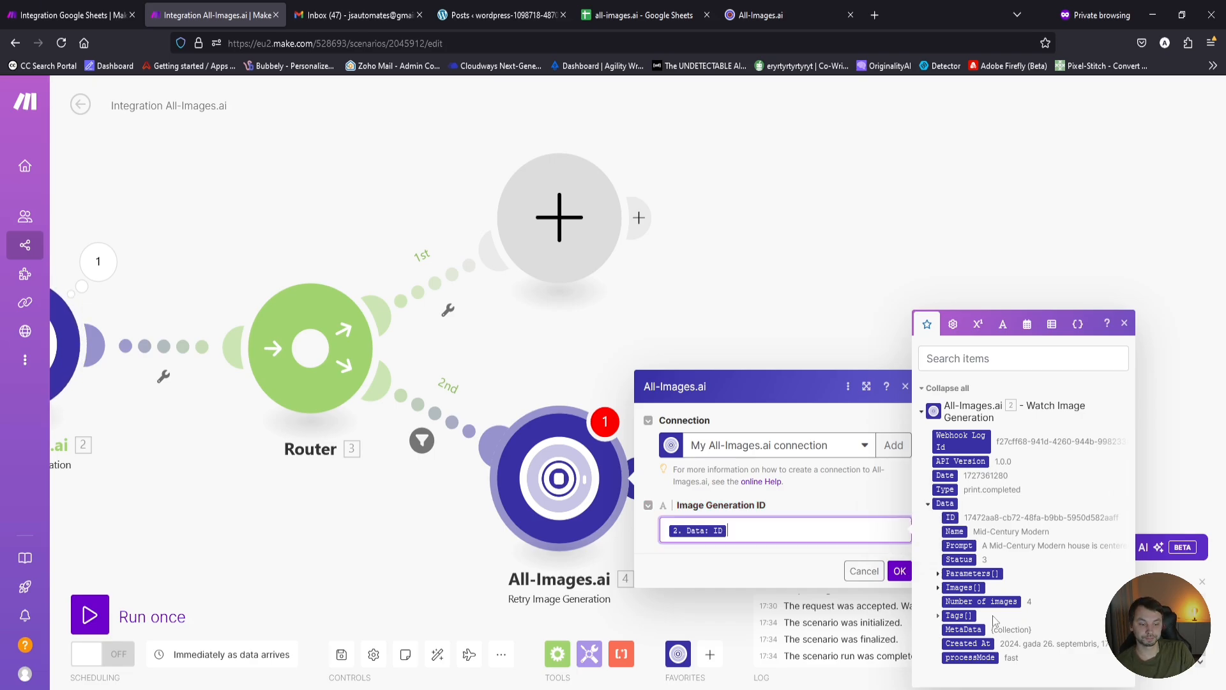
{"action": "left_click", "coordinate": [901, 568]}
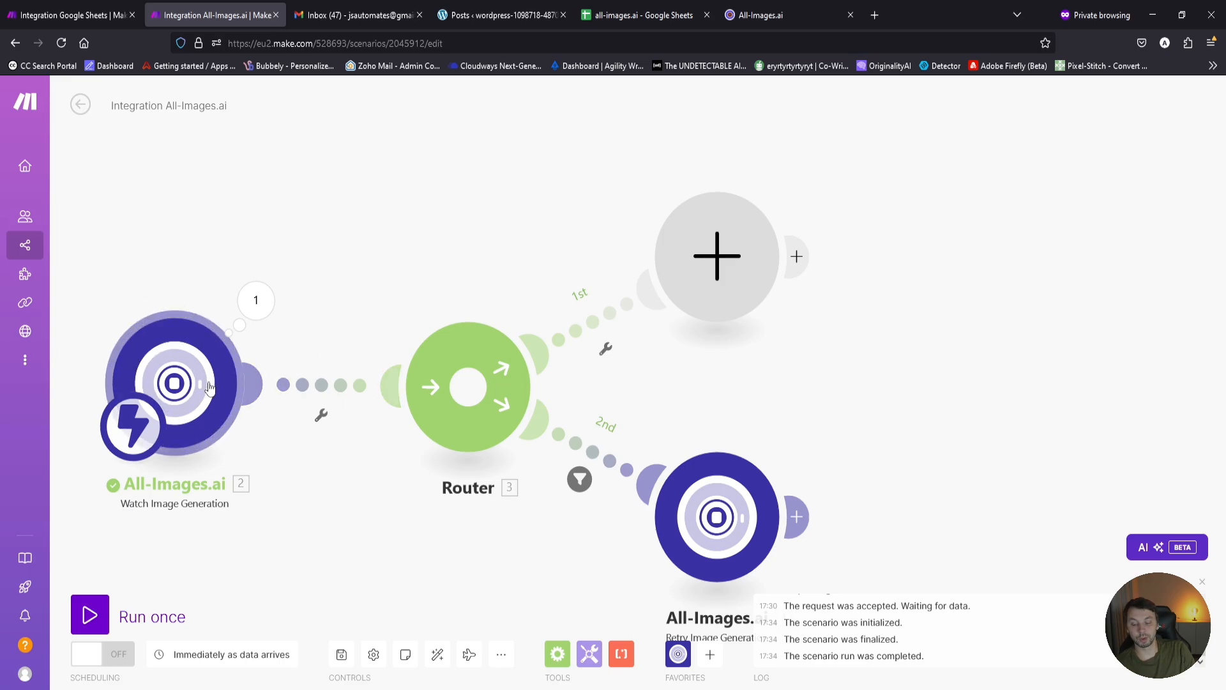
Set a filter on the router's first route requiring the Watch Image Generation Type to equal print.completed.
{"action": "left_click_drag", "start_coordinate": [852, 401], "coordinate": [645, 427]}
{"action": "left_click_drag", "start_coordinate": [511, 396], "coordinate": [547, 436]}
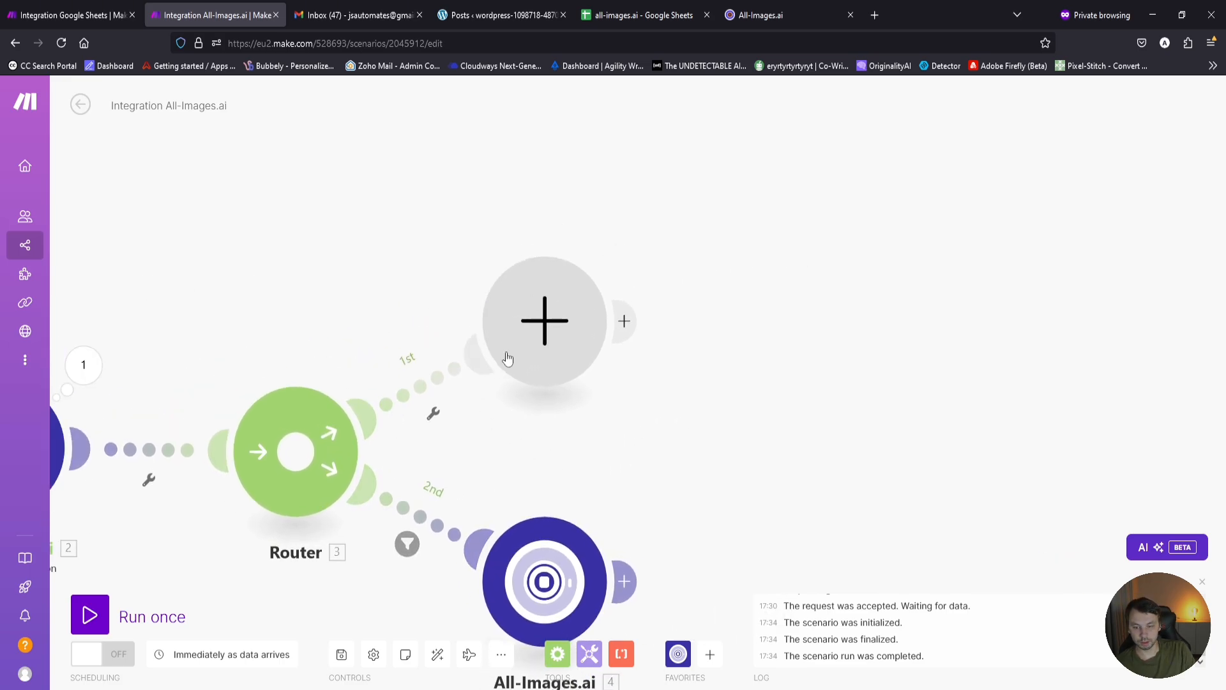
{"action": "left_click_drag", "start_coordinate": [494, 465], "coordinate": [669, 452]}
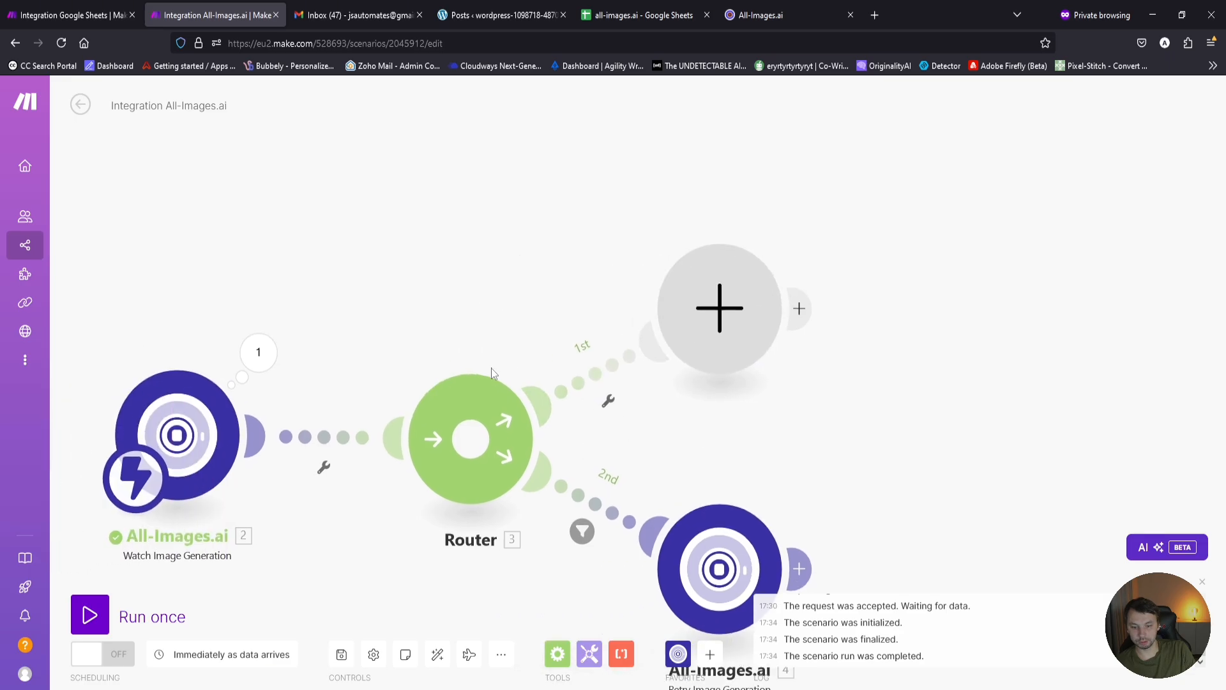
{"action": "left_click", "coordinate": [588, 382]}
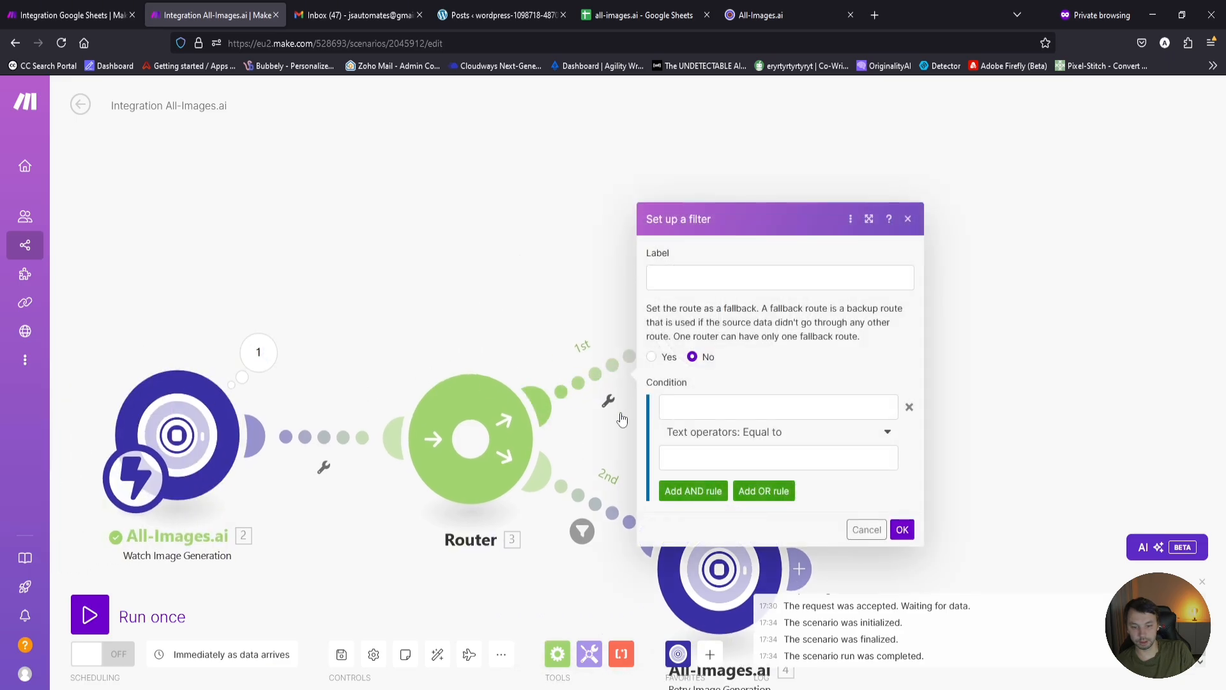
{"action": "left_click", "coordinate": [774, 406]}
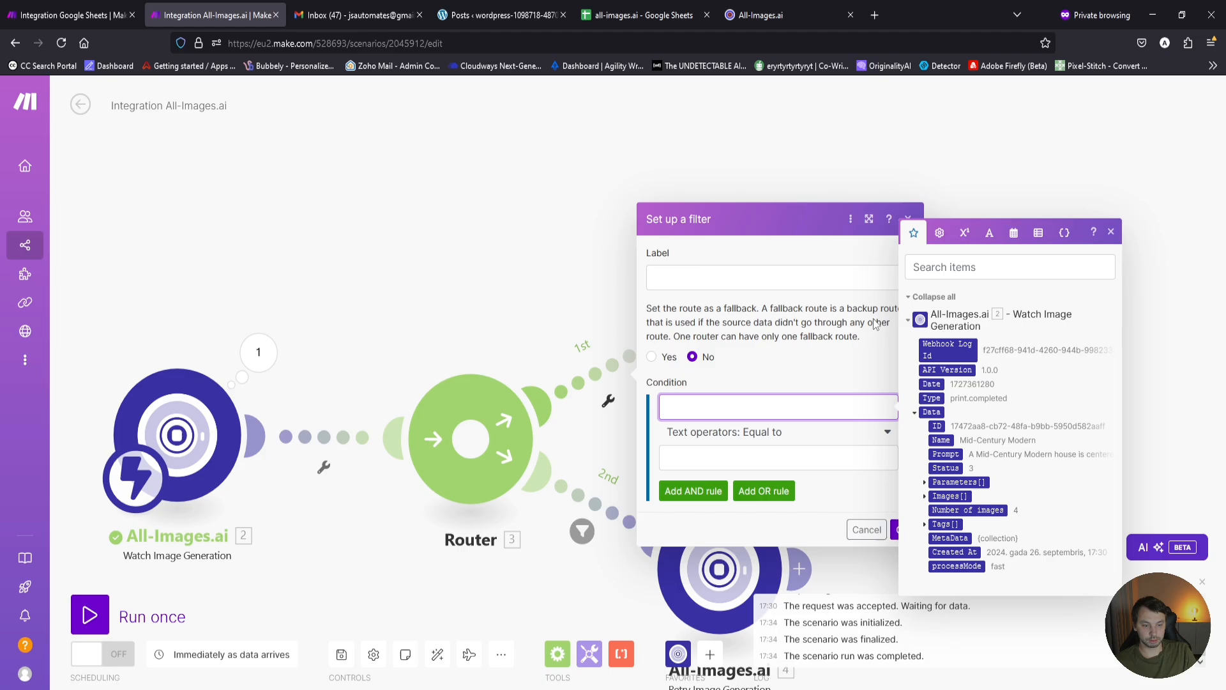
{"action": "left_click", "coordinate": [932, 398]}
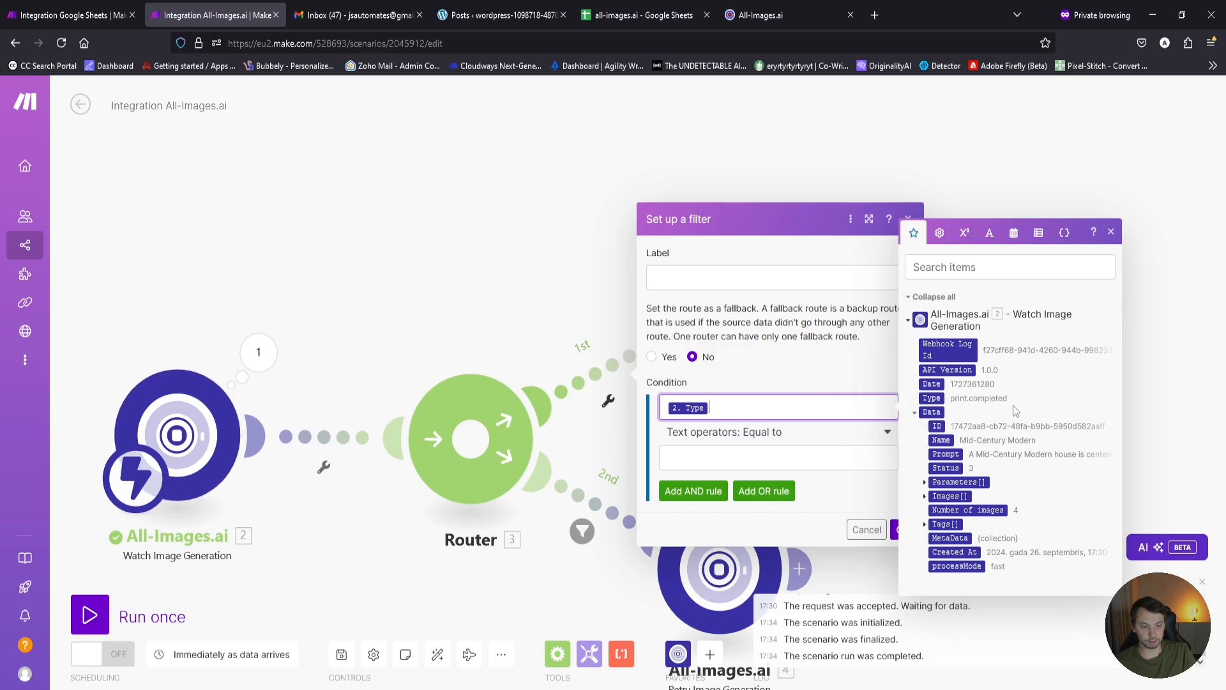
{"action": "left_click_drag", "start_coordinate": [1007, 399], "coordinate": [959, 399]}
{"action": "left_click", "coordinate": [777, 457]}
{"action": "type", "text": "print.failed"}
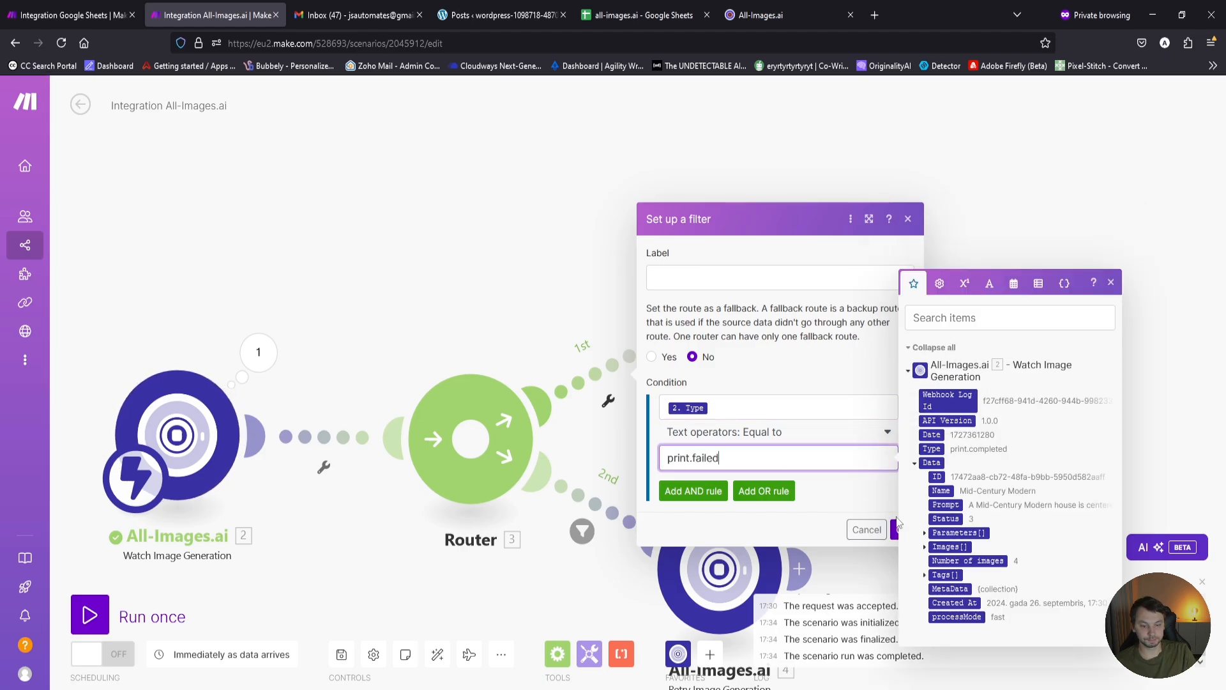
{"action": "double_click", "coordinate": [696, 452]}
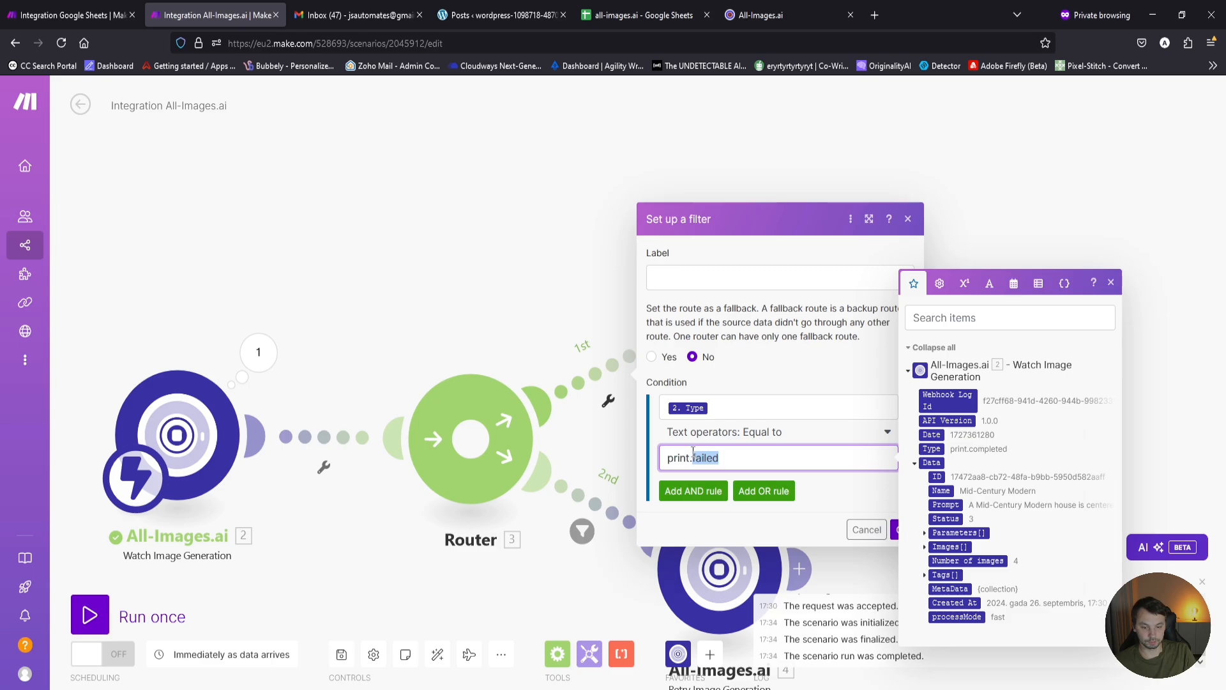
{"action": "type", "text": "complete"}
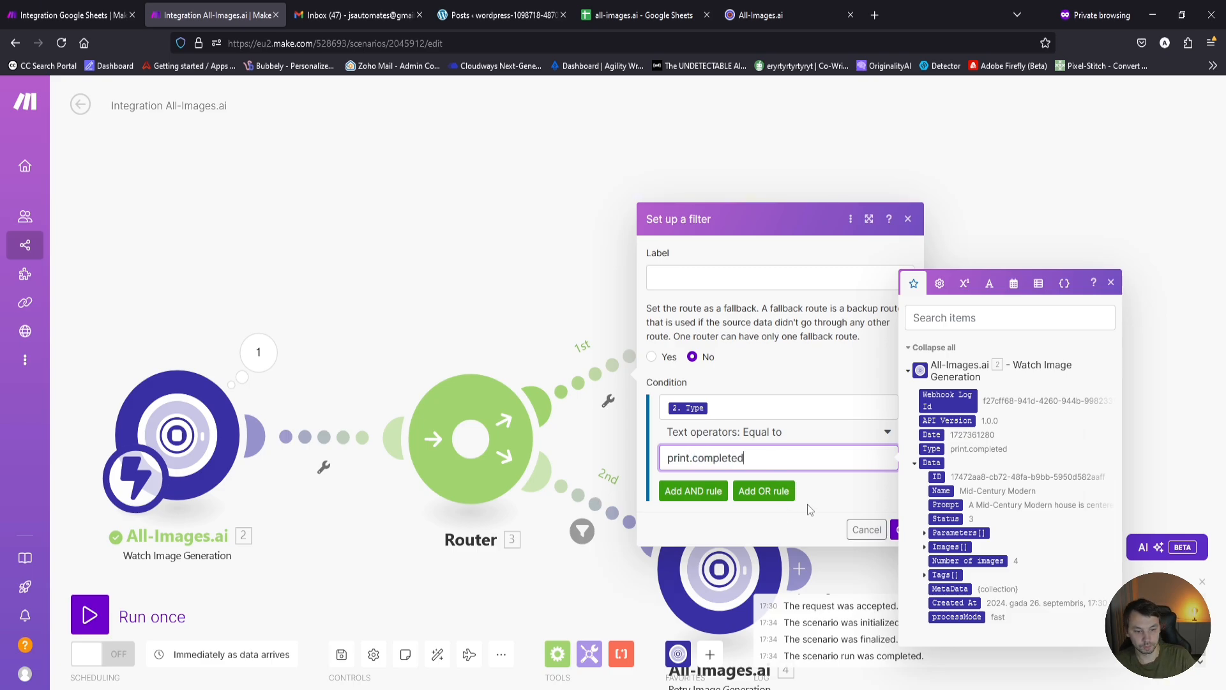
{"action": "left_click", "coordinate": [893, 536]}
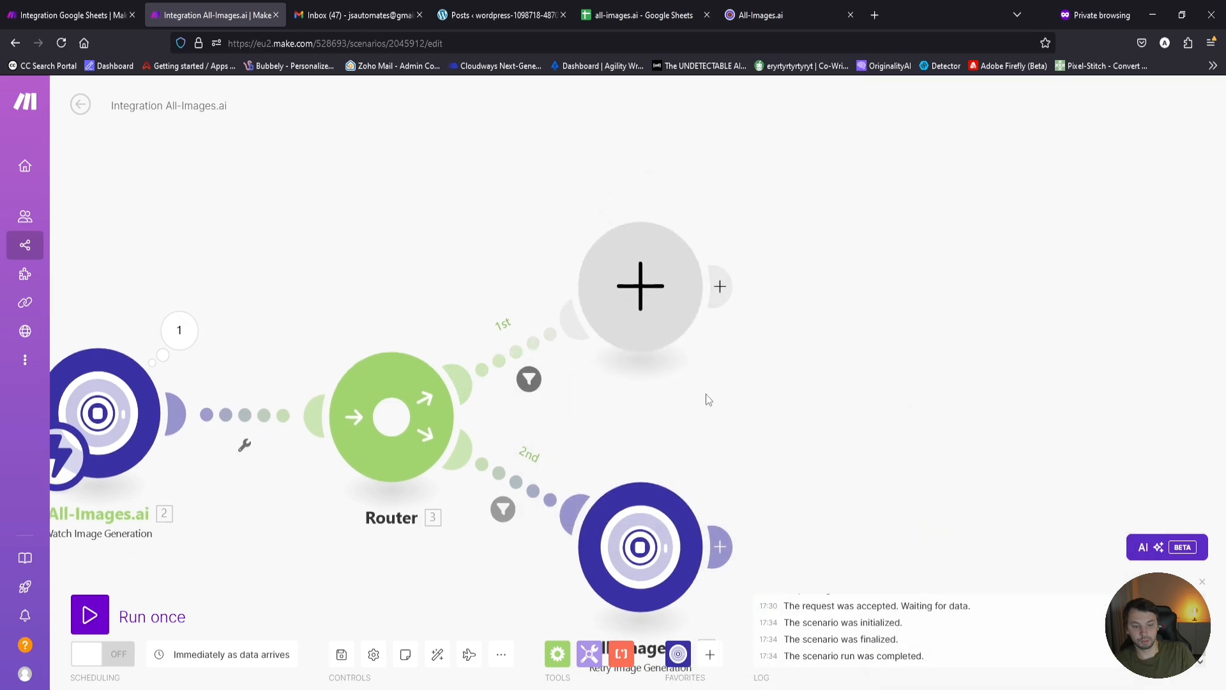
Add an Iterator at the end of the first route, delete the empty placeholder module before it and move the Iterator closer to the Router.
{"action": "left_click", "coordinate": [605, 281]}
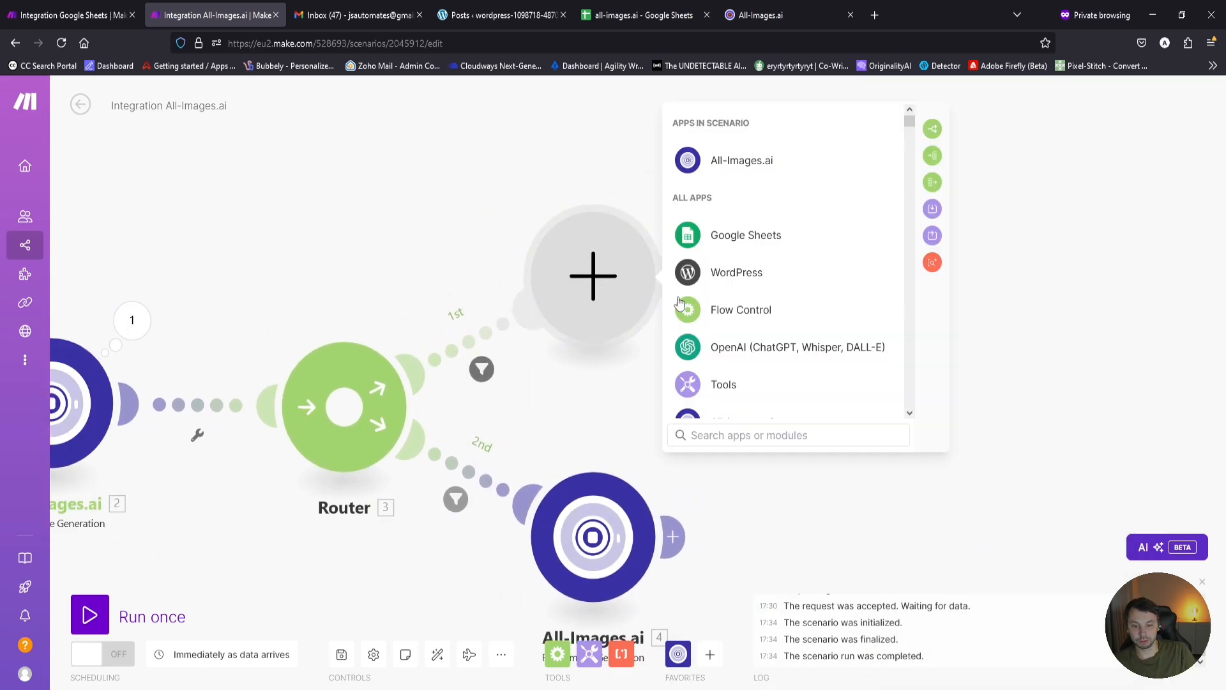
{"action": "left_click", "coordinate": [588, 450]}
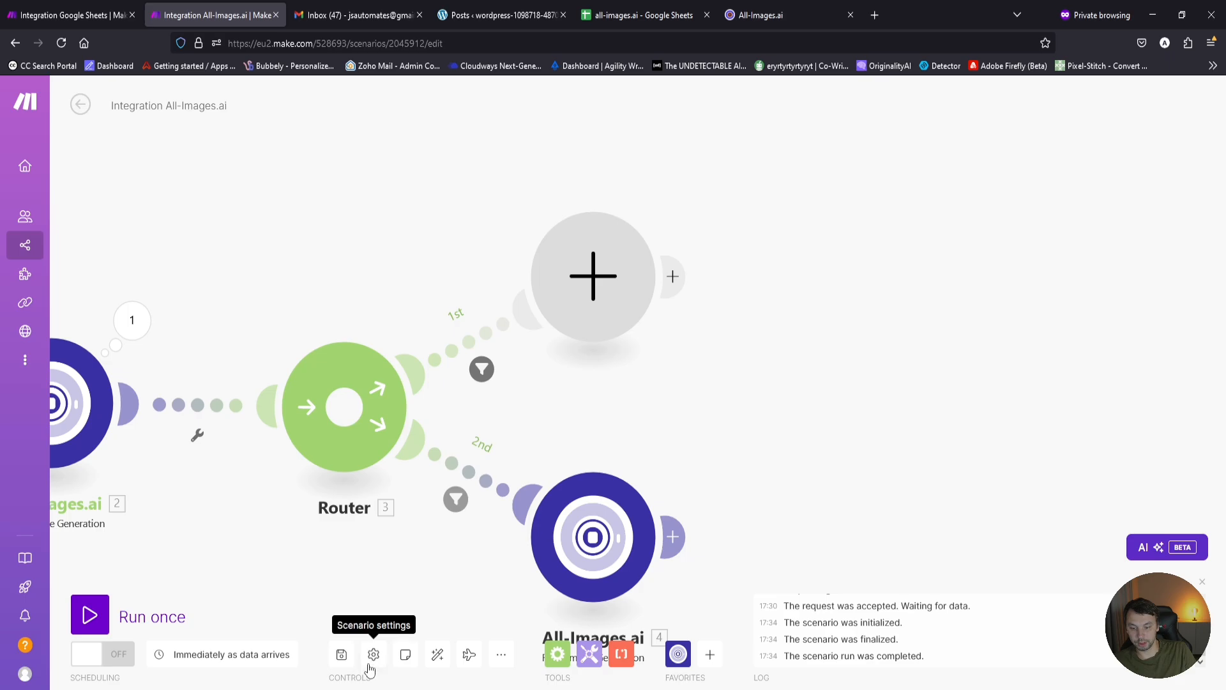
{"action": "left_click", "coordinate": [557, 654]}
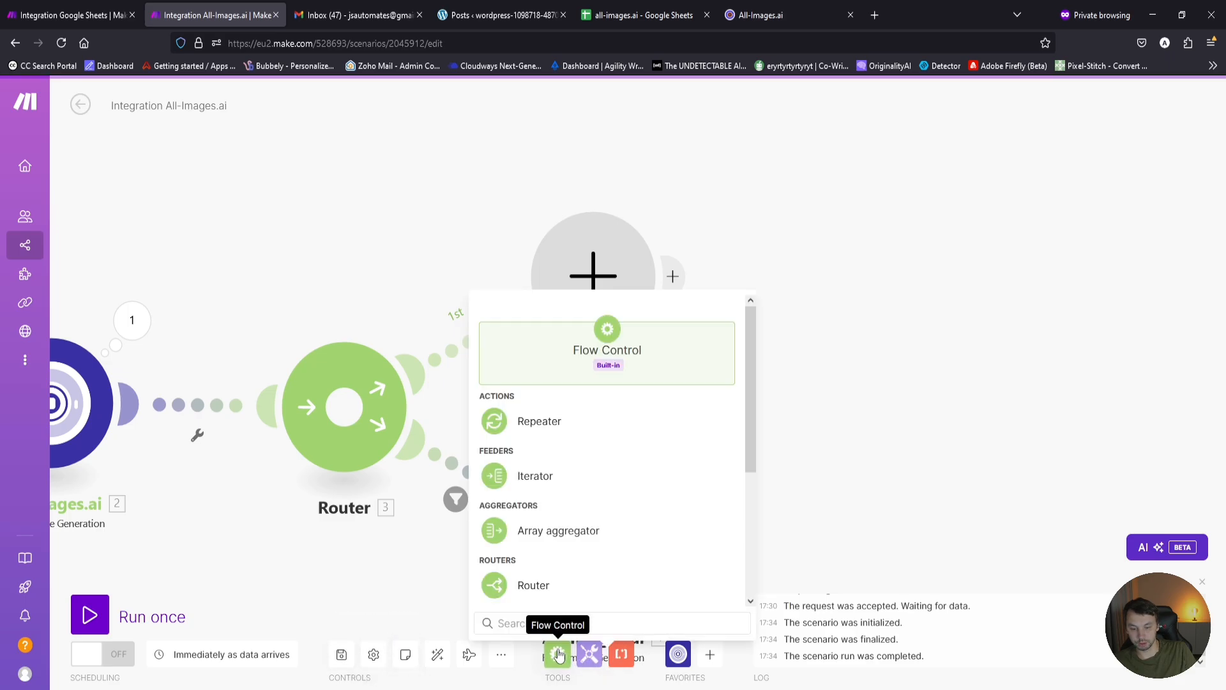
{"action": "scroll", "coordinate": [583, 405], "scroll_direction": "down", "scroll_amount": 3}
{"action": "scroll", "coordinate": [583, 405], "scroll_direction": "up", "scroll_amount": 3}
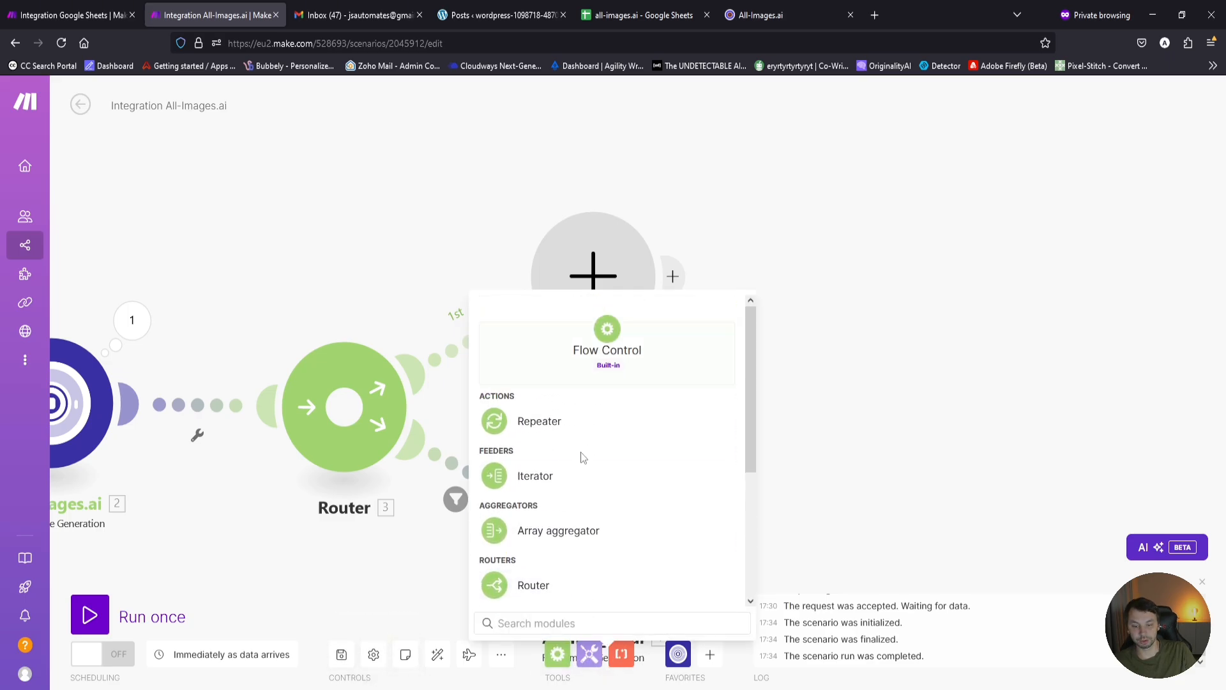
{"action": "left_click", "coordinate": [565, 478]}
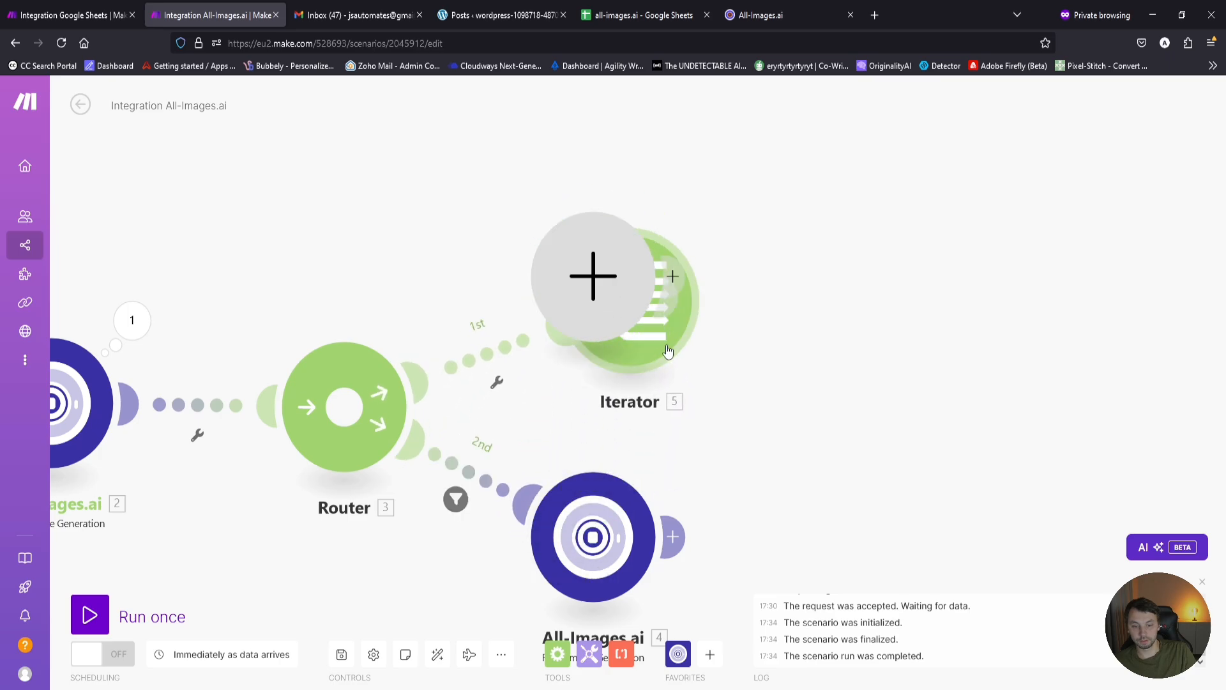
{"action": "left_click", "coordinate": [823, 274]}
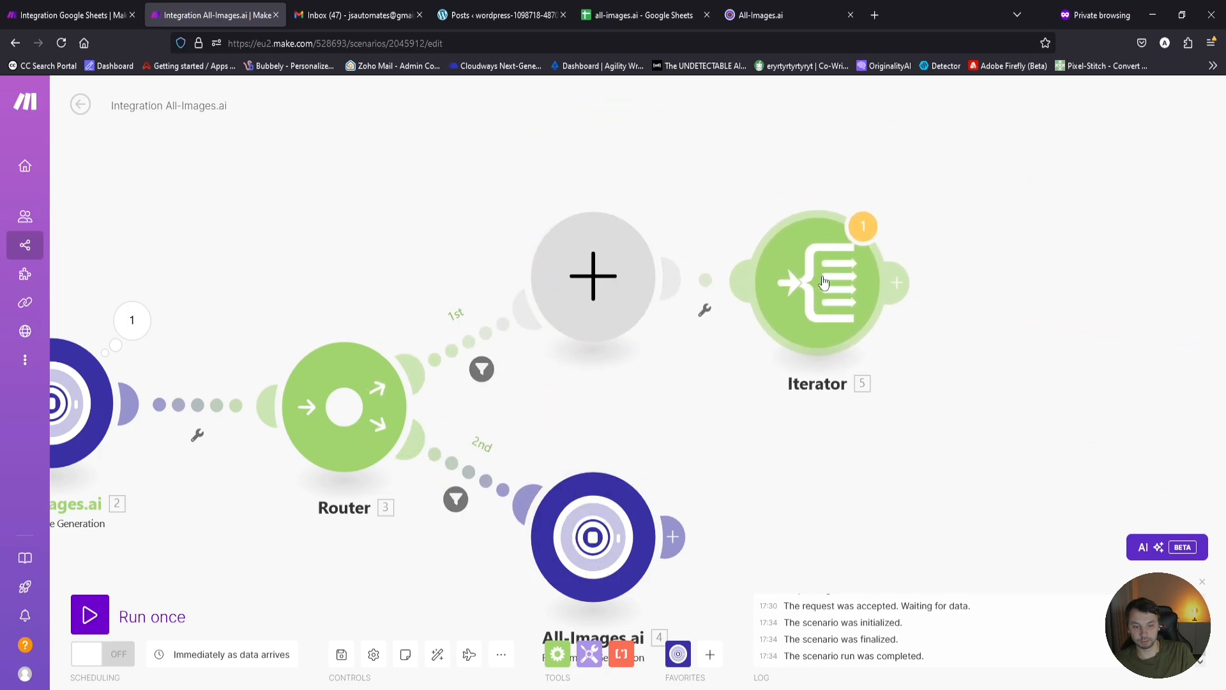
{"action": "right_click", "coordinate": [629, 282]}
{"action": "left_click", "coordinate": [678, 313]}
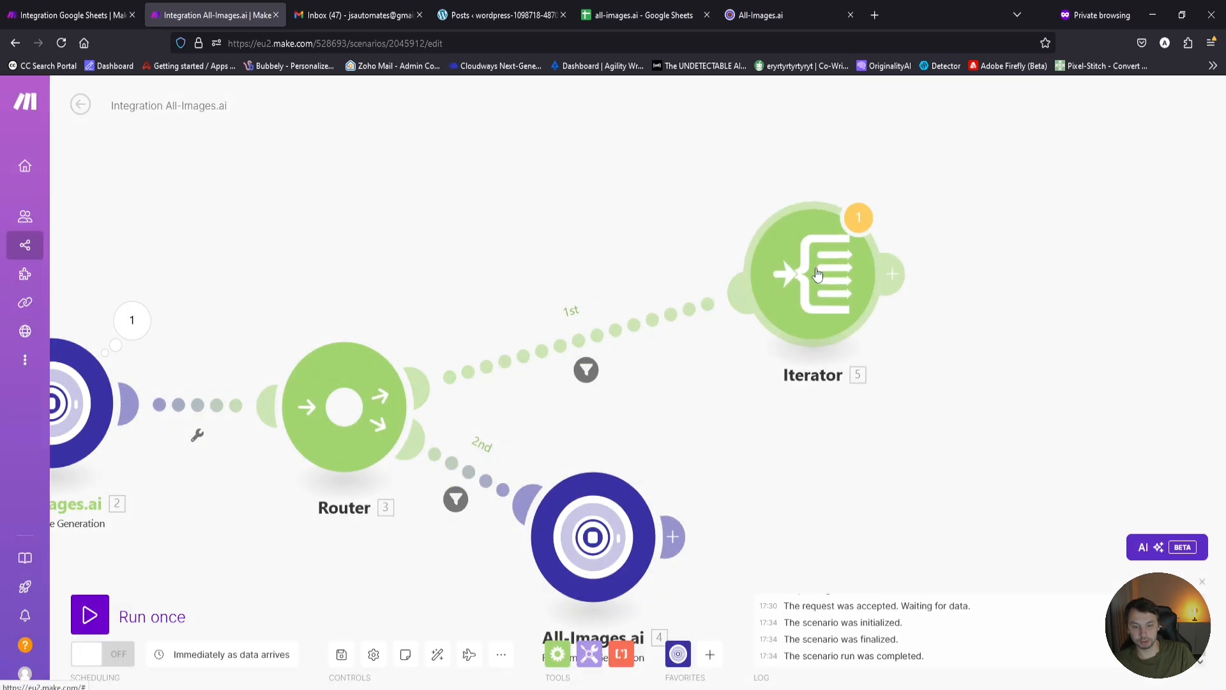
{"action": "left_click", "coordinate": [652, 243]}
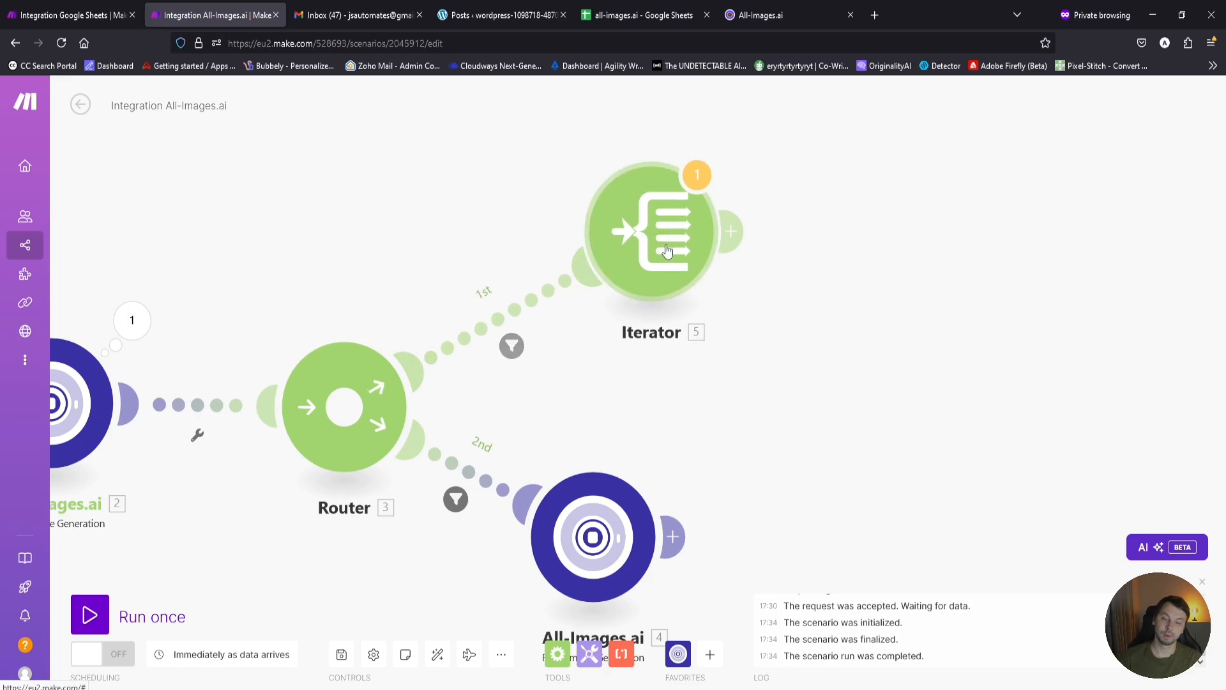
Map the Images[] array from Watch Image Generation as the Iterator's array.
{"action": "left_click", "coordinate": [843, 234]}
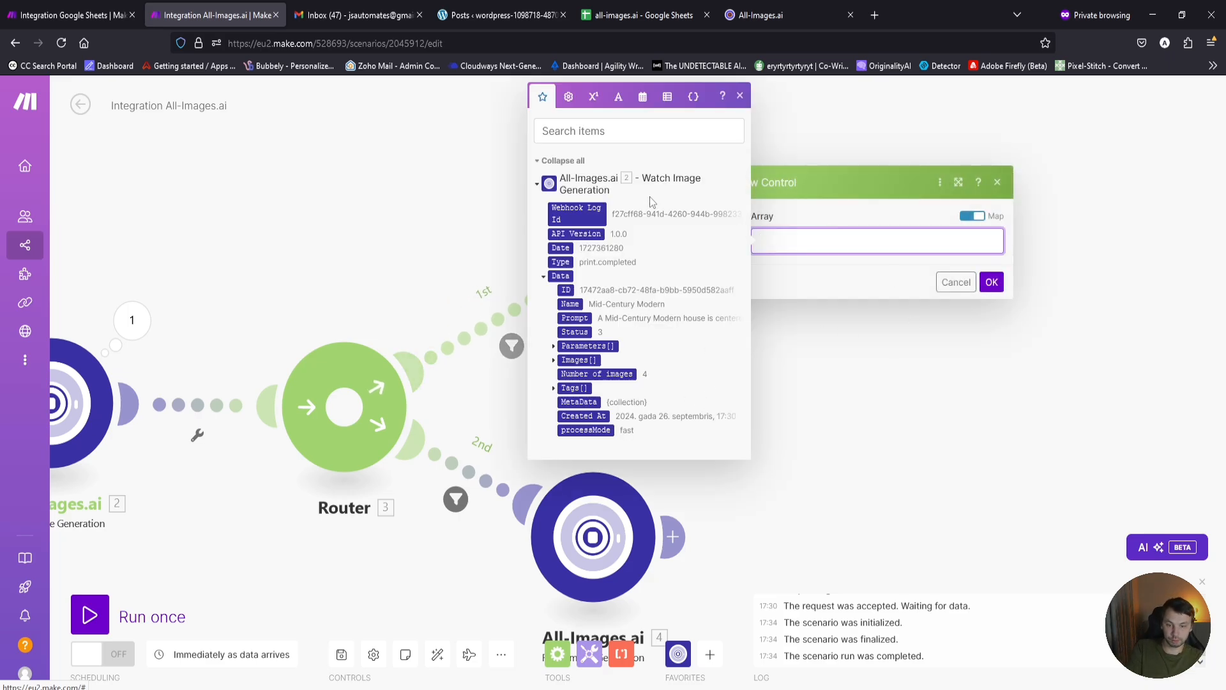
{"action": "left_click", "coordinate": [570, 360]}
{"action": "left_click", "coordinate": [991, 281]}
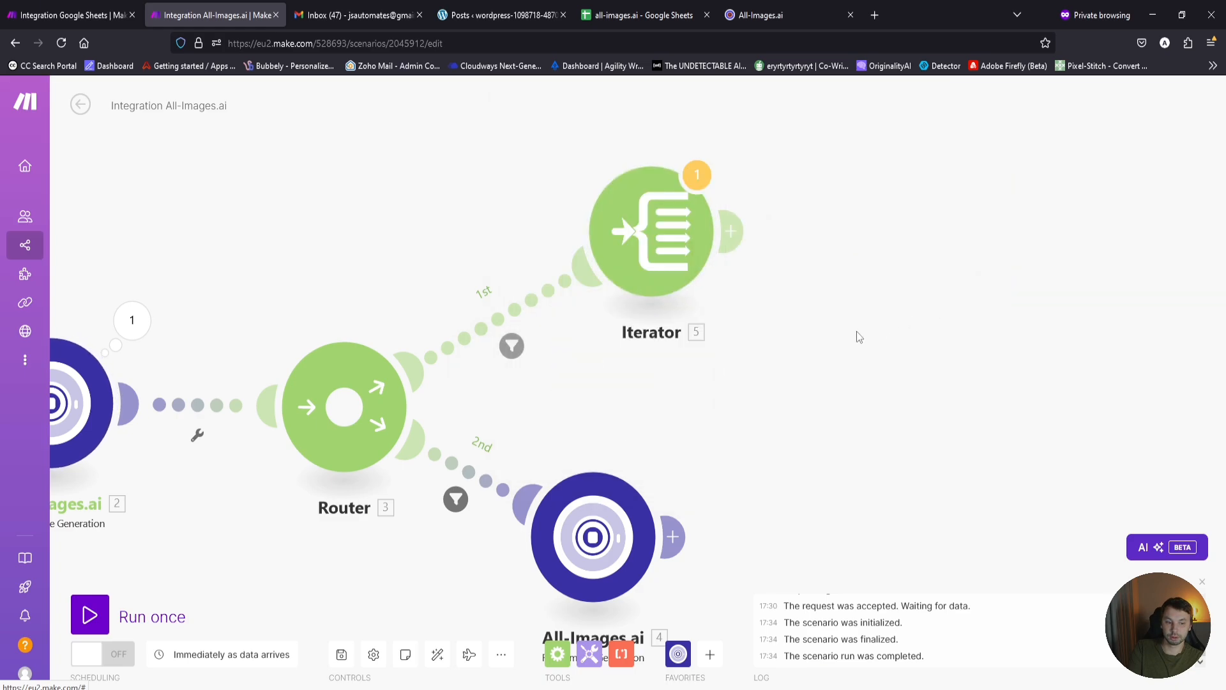
Add an All-Images.ai Download Image module after the Iterator and map the Iterator's Image ID as its Image ID.
{"action": "left_click_drag", "start_coordinate": [859, 336], "coordinate": [432, 353]}
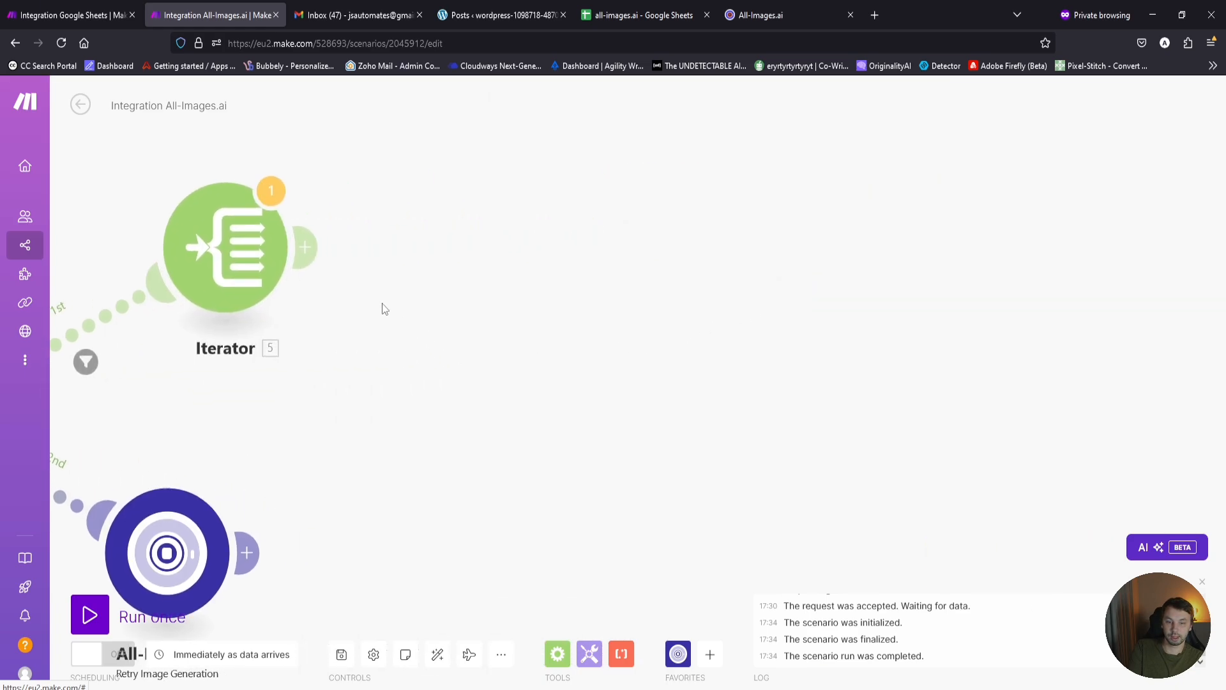
{"action": "left_click", "coordinate": [679, 655]}
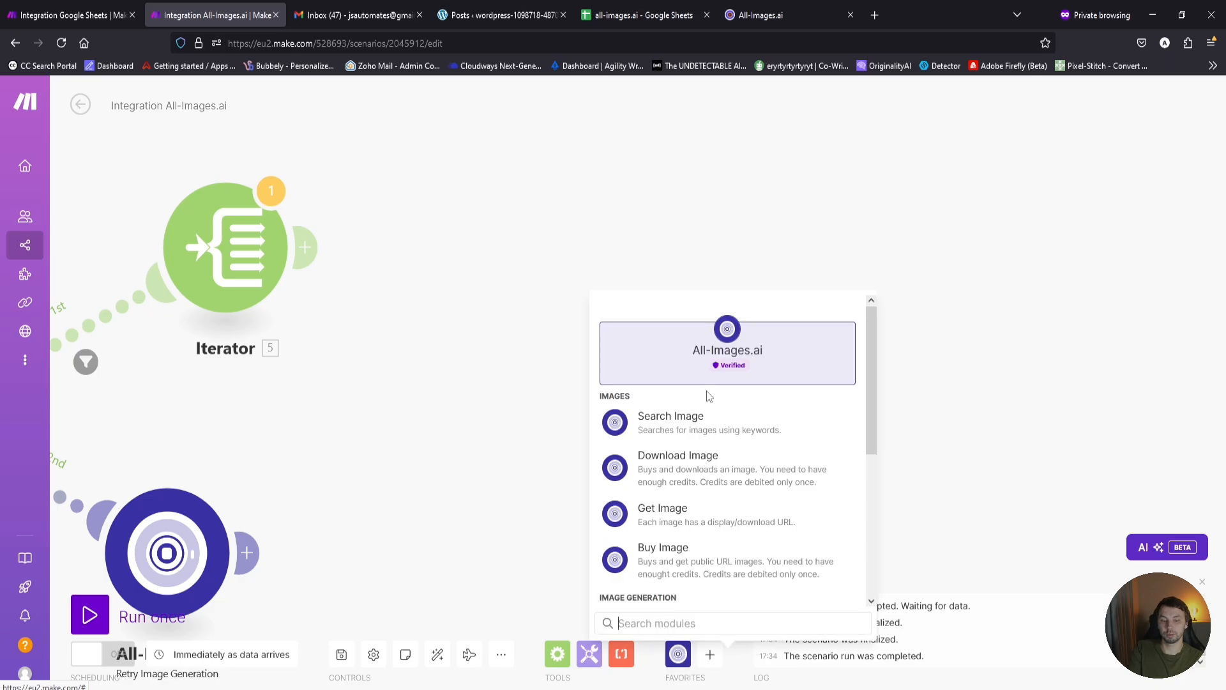
{"action": "left_click", "coordinate": [684, 458]}
{"action": "left_click_drag", "start_coordinate": [718, 475], "coordinate": [527, 279]}
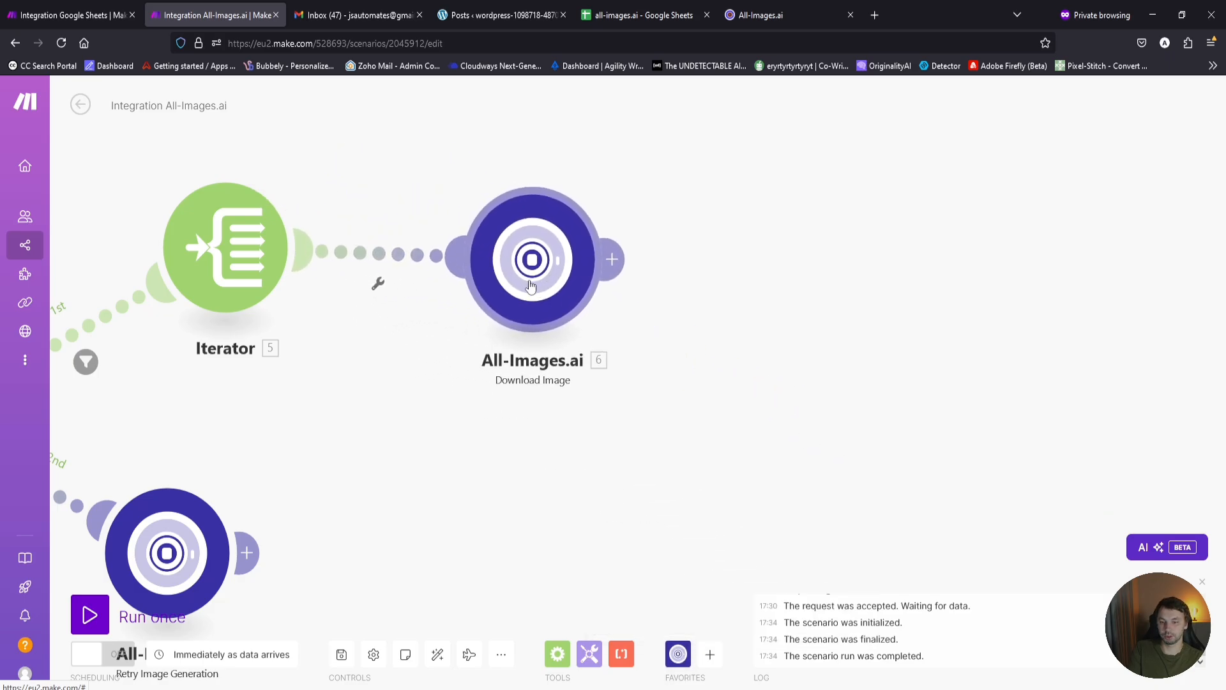
{"action": "left_click", "coordinate": [732, 305]}
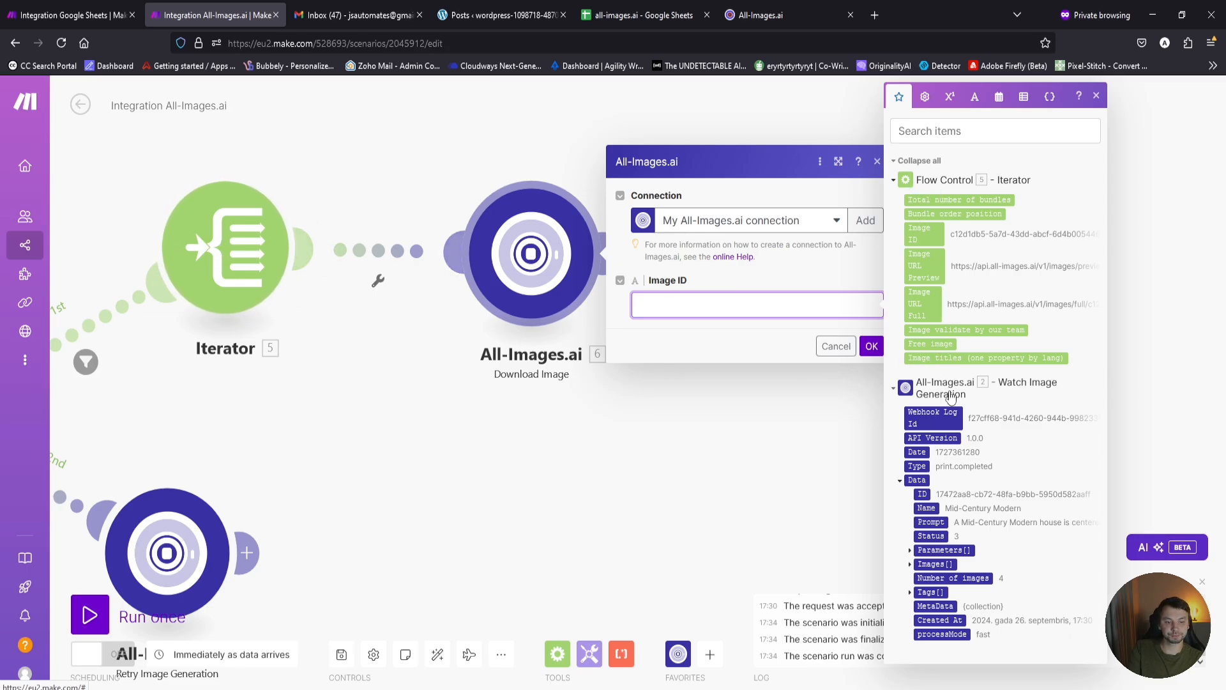
{"action": "left_click_drag", "start_coordinate": [925, 230], "coordinate": [702, 305]}
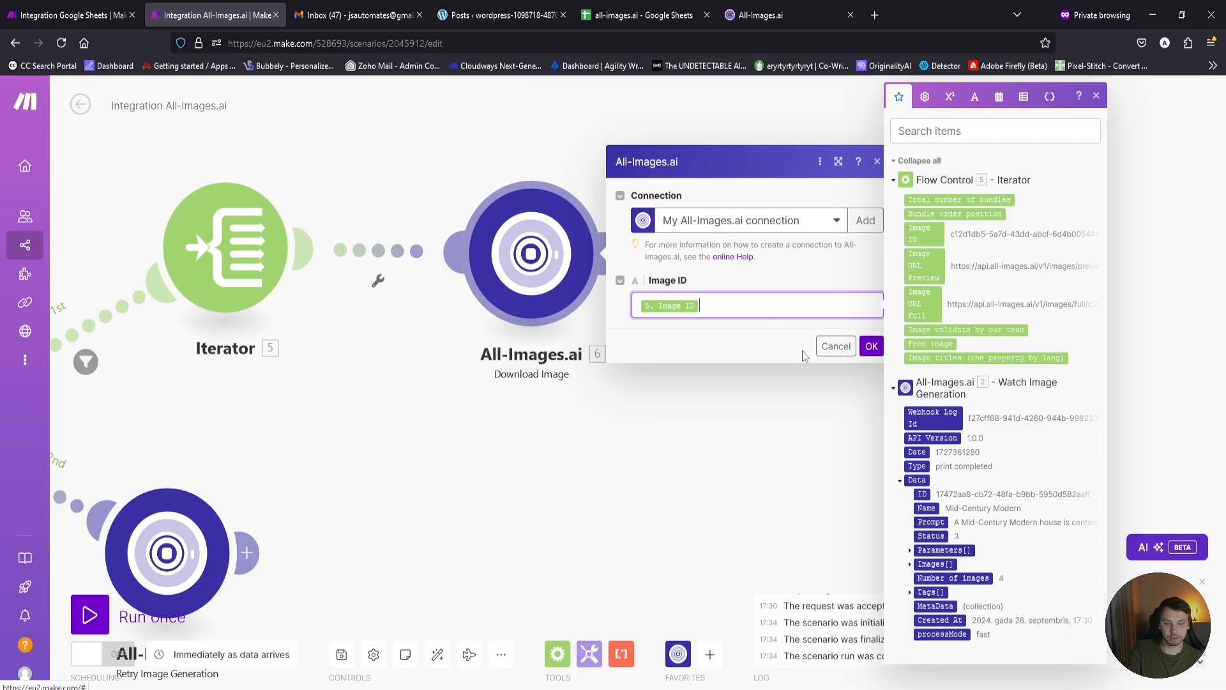
{"action": "left_click", "coordinate": [872, 345]}
Add a WordPress Create a Media Item module after the Download Image module.
{"action": "scroll", "coordinate": [731, 389], "scroll_direction": "down", "scroll_amount": 3}
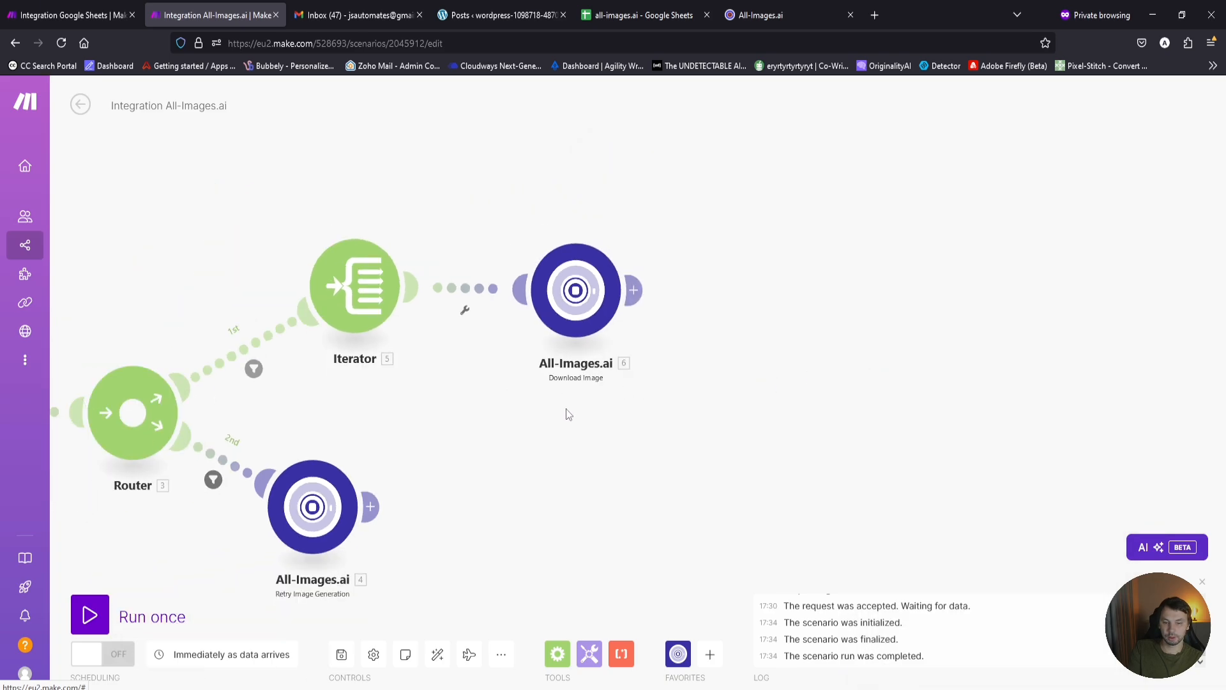
{"action": "left_click_drag", "start_coordinate": [567, 413], "coordinate": [684, 415]}
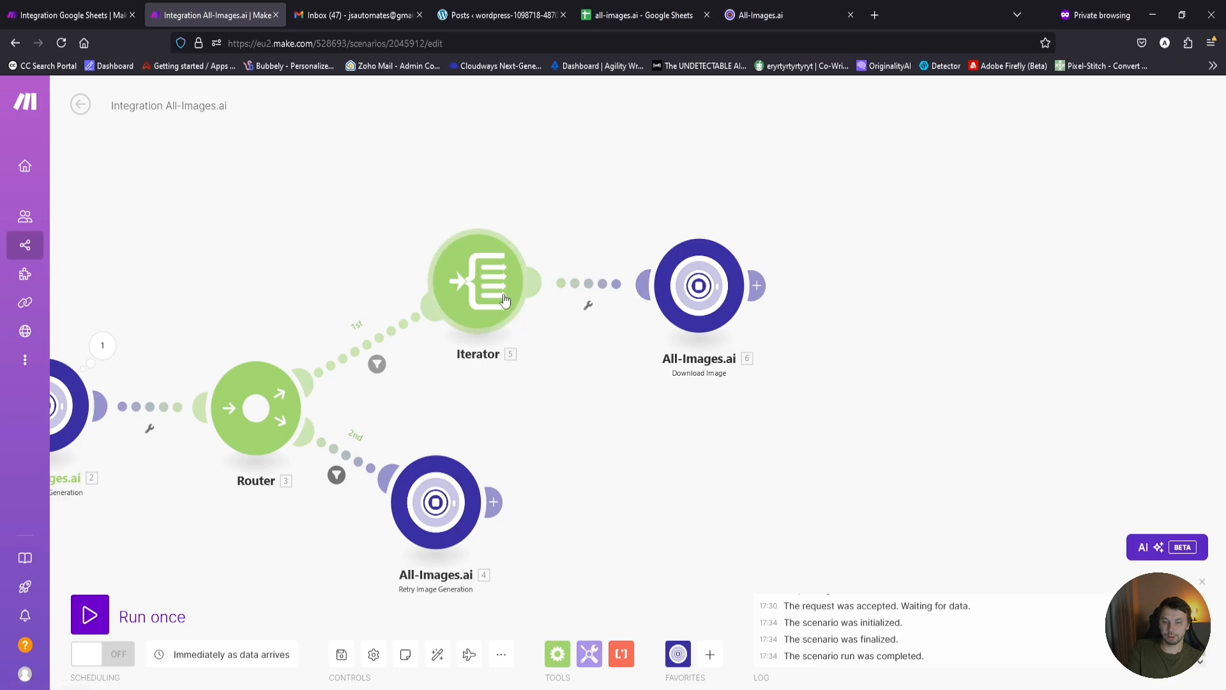
{"action": "left_click_drag", "start_coordinate": [205, 274], "coordinate": [296, 296]}
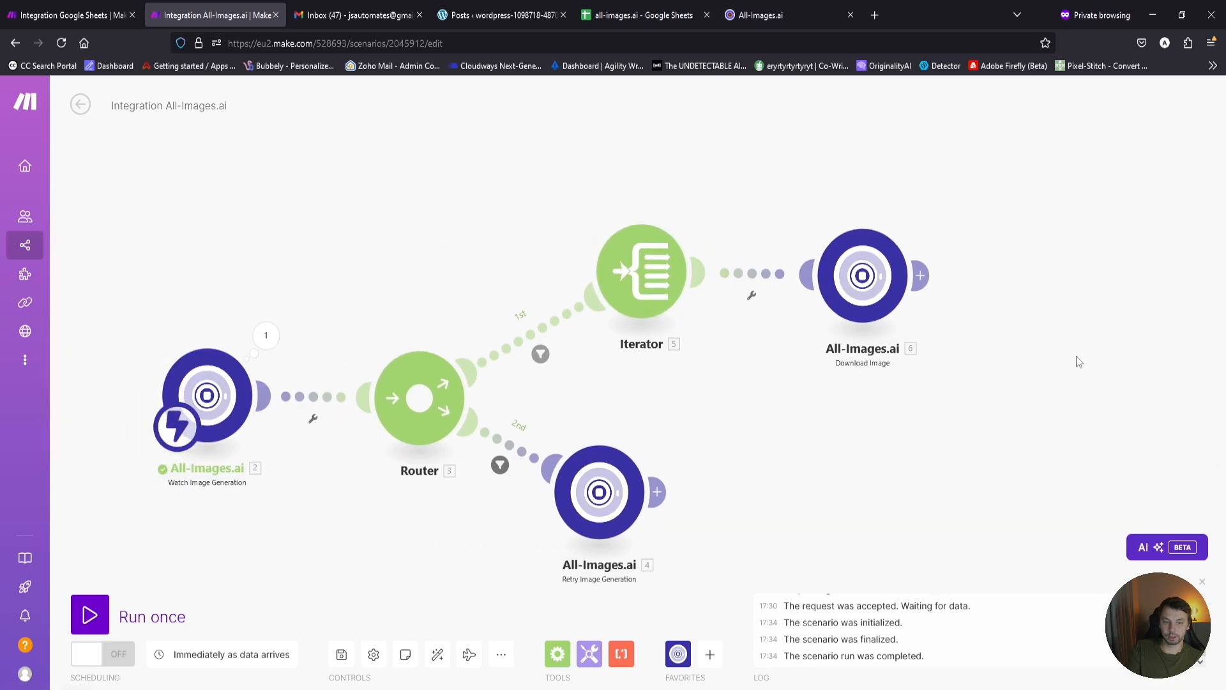
{"action": "left_click_drag", "start_coordinate": [1078, 362], "coordinate": [586, 405]}
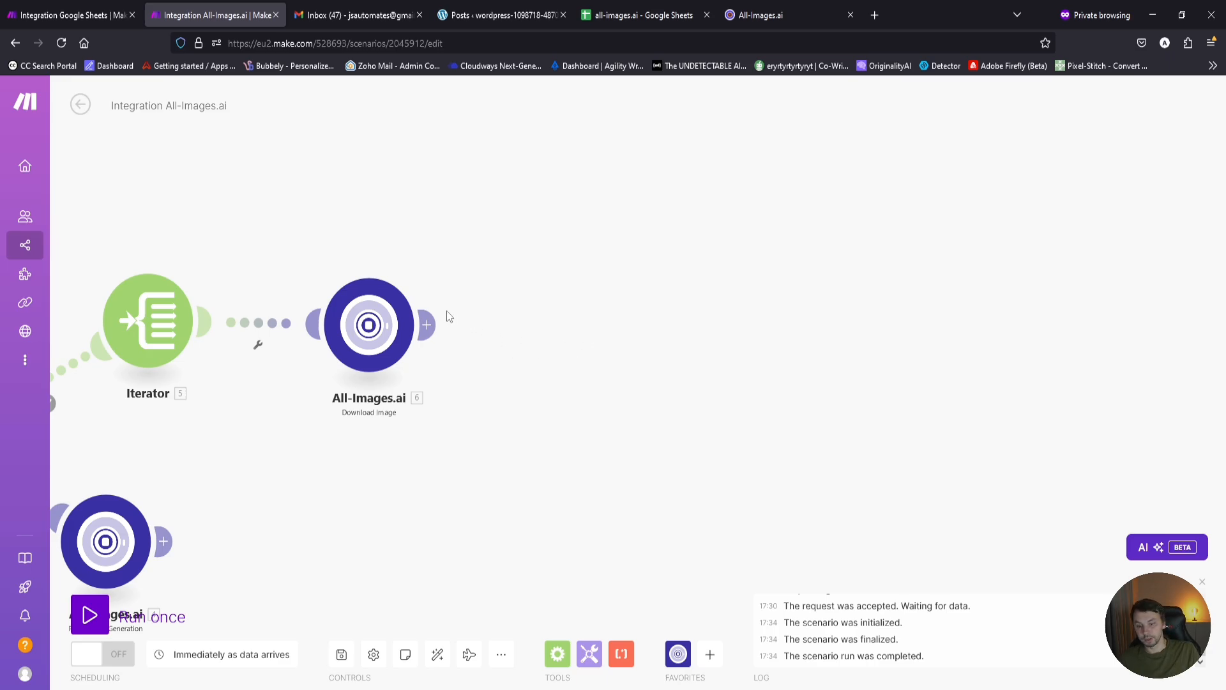
{"action": "left_click", "coordinate": [429, 324]}
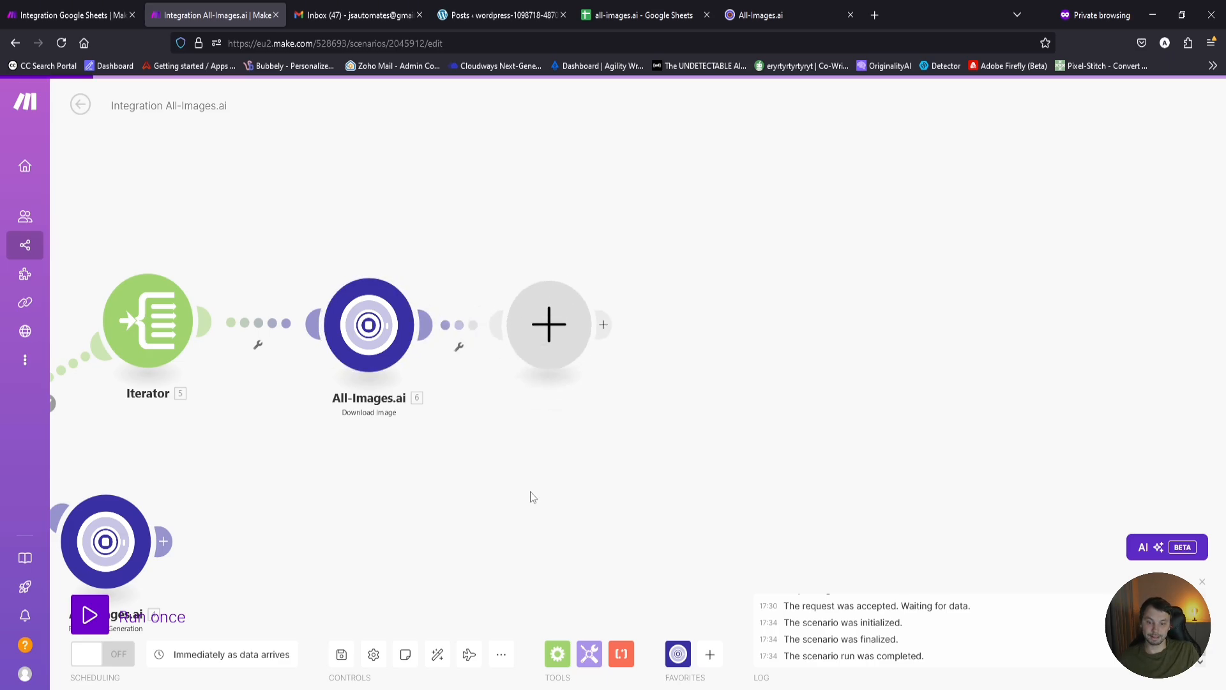
{"action": "left_click", "coordinate": [556, 319]}
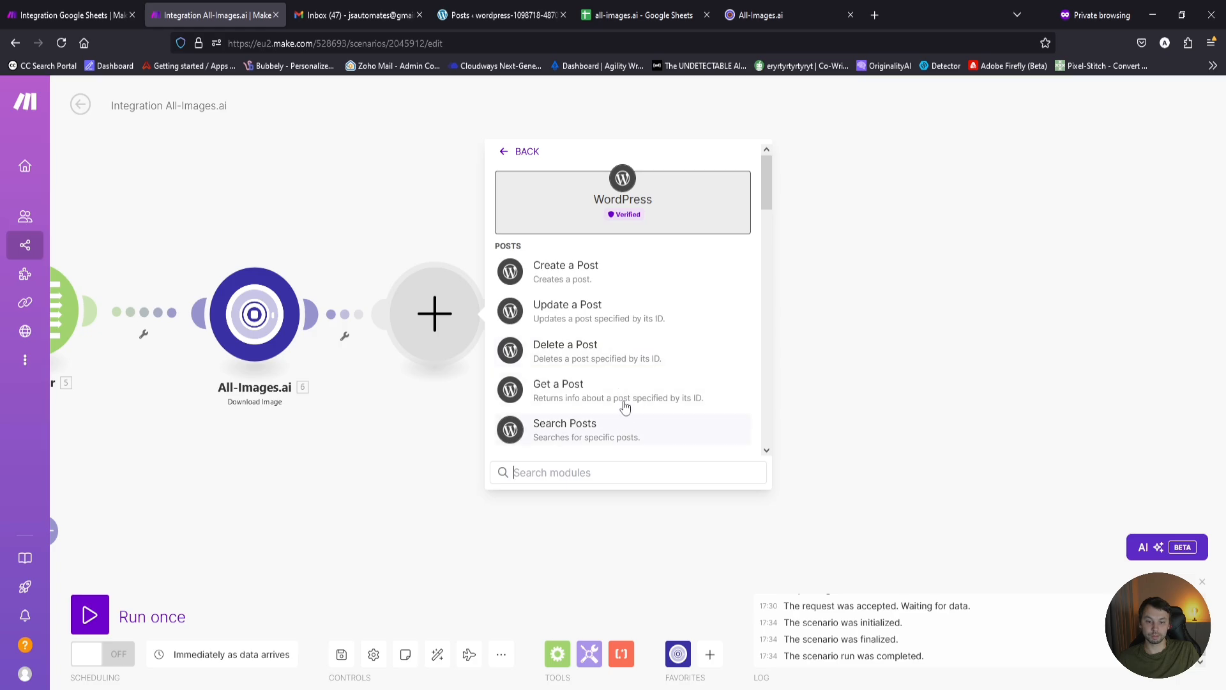
{"action": "scroll", "coordinate": [638, 357], "scroll_direction": "down", "scroll_amount": 10}
{"action": "scroll", "coordinate": [646, 374], "scroll_direction": "down", "scroll_amount": 7}
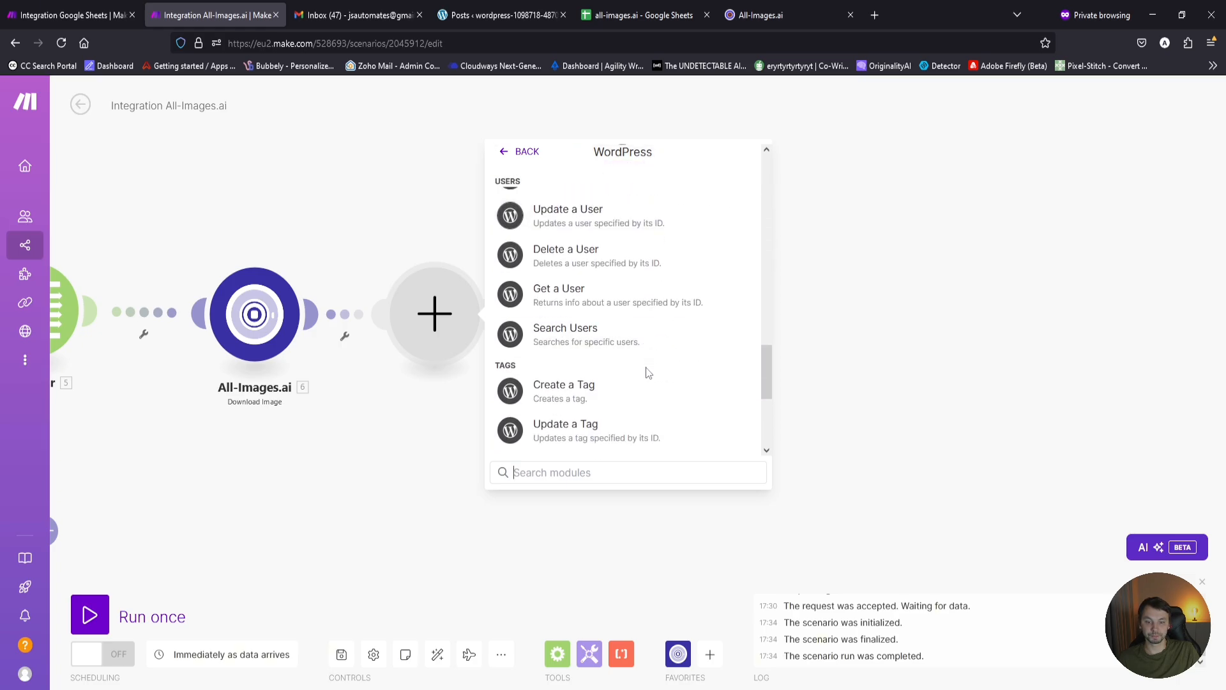
{"action": "scroll", "coordinate": [651, 387], "scroll_direction": "up", "scroll_amount": 12}
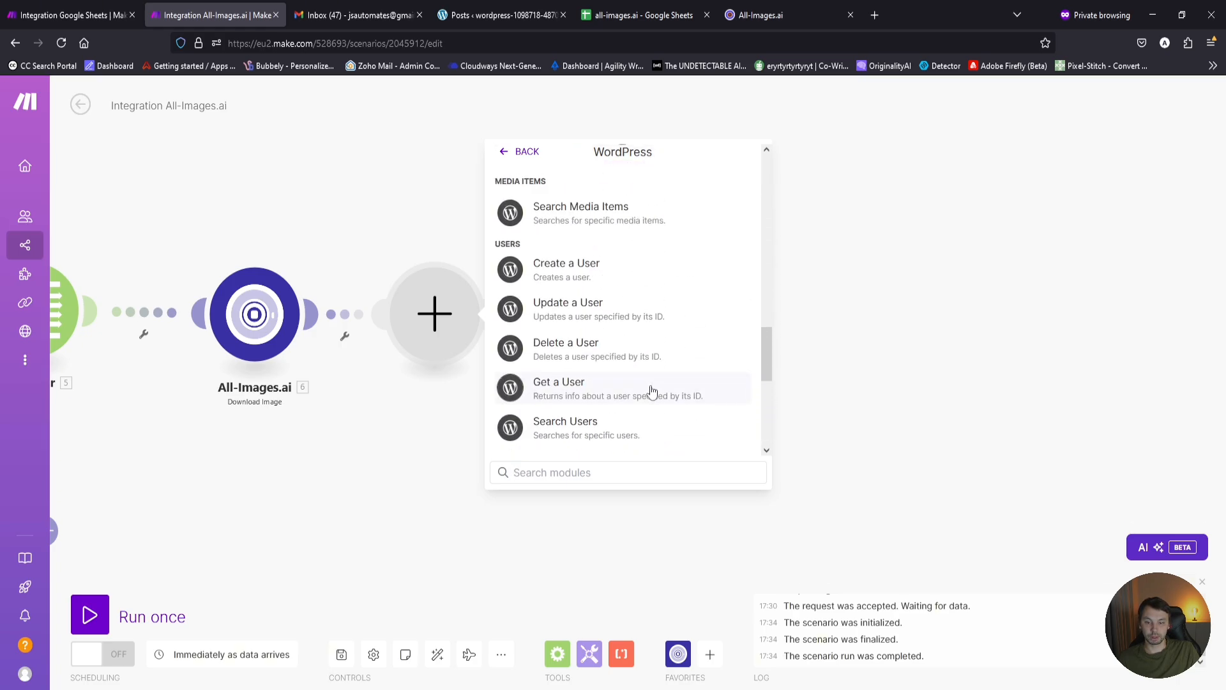
{"action": "scroll", "coordinate": [654, 393], "scroll_direction": "down", "scroll_amount": 4}
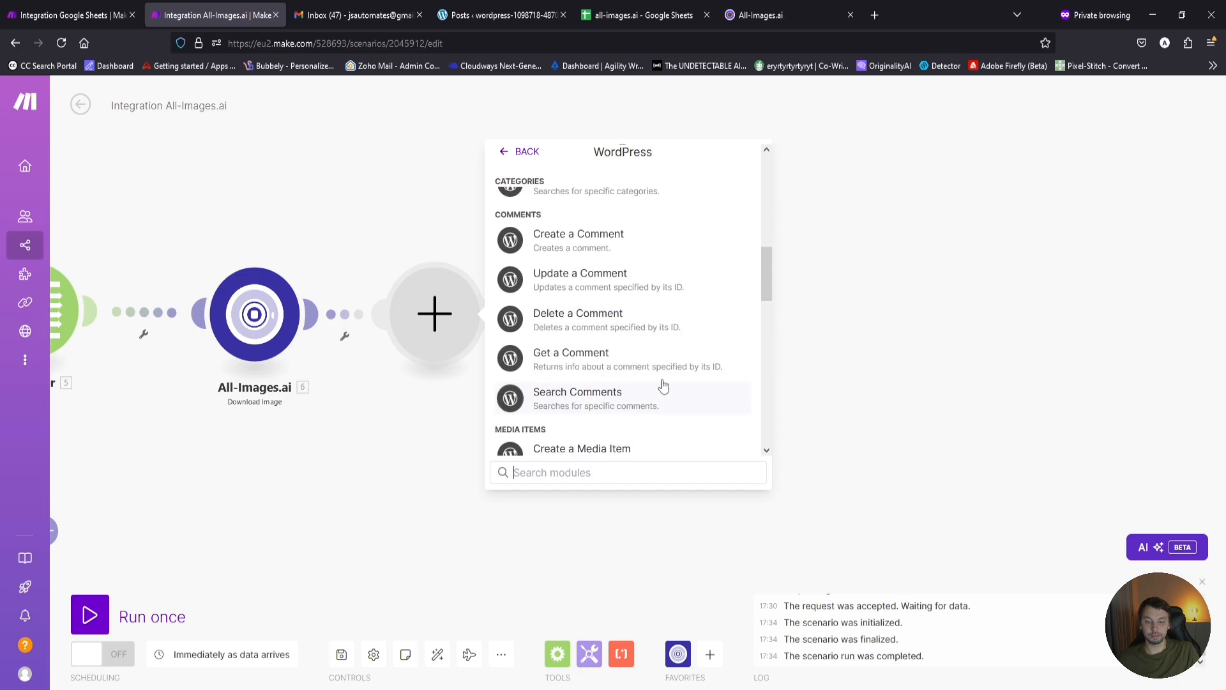
{"action": "left_click", "coordinate": [657, 293]}
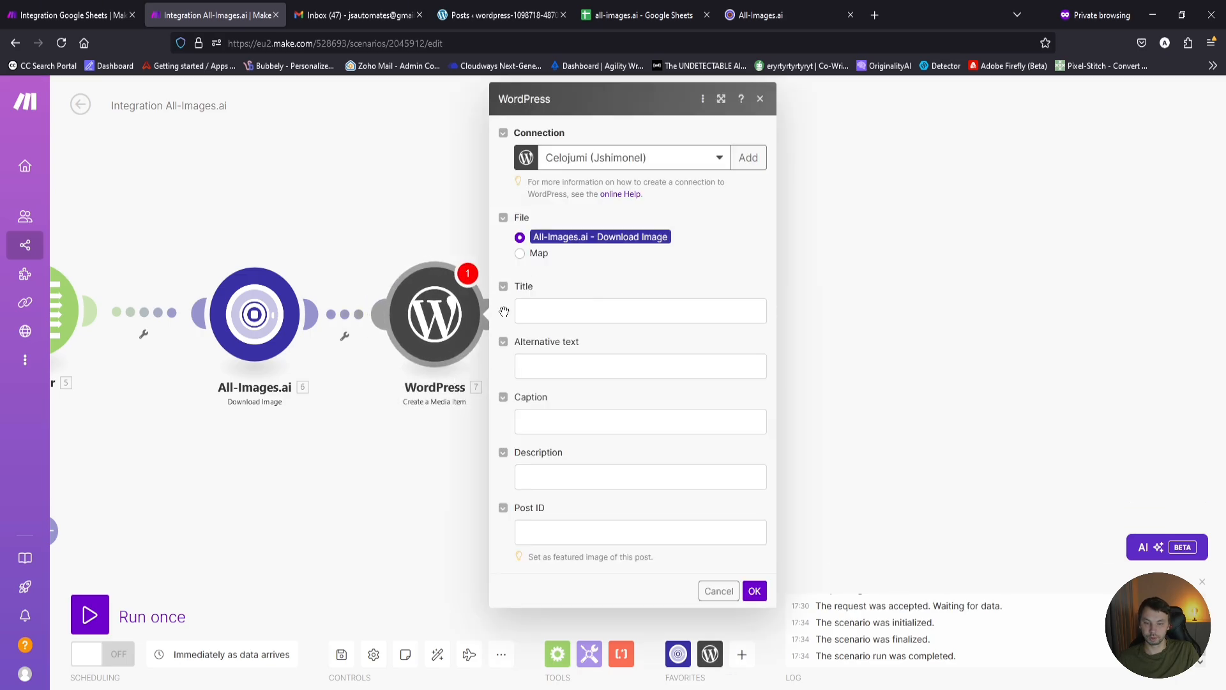
Select the Jsautomates connection for the WordPress Create a Media Item module and save it with the optional text fields empty.
{"action": "left_click", "coordinate": [645, 164]}
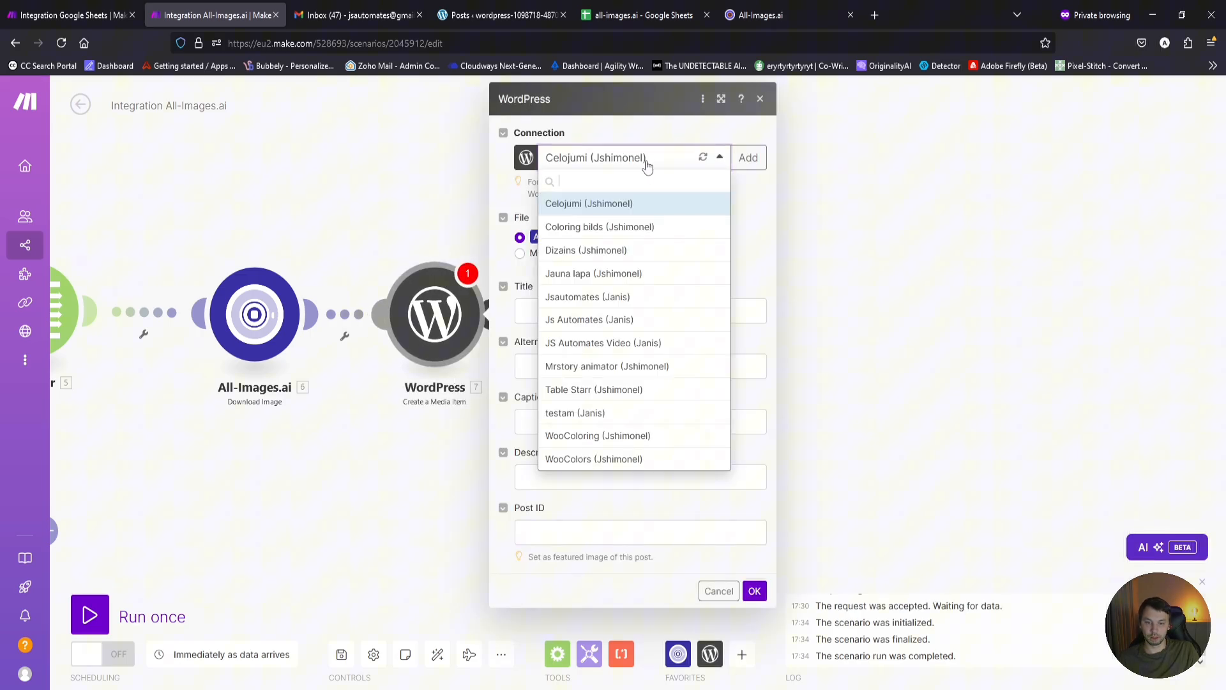
{"action": "left_click", "coordinate": [647, 298]}
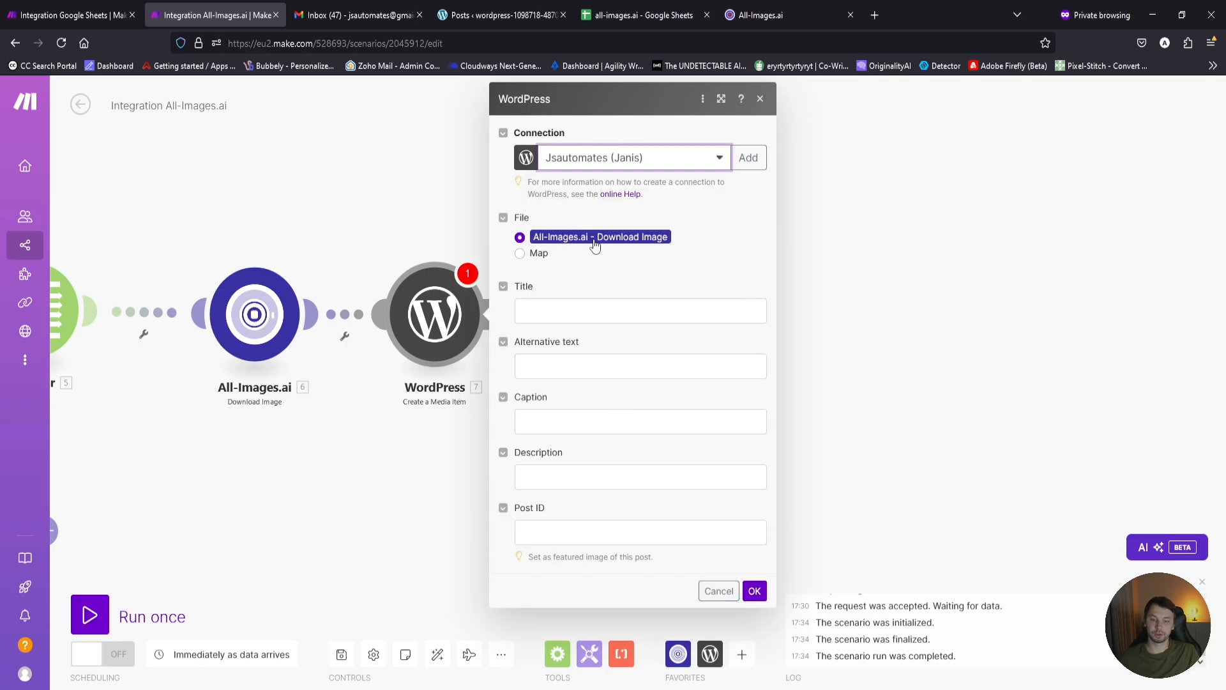
{"action": "left_click", "coordinate": [594, 311]}
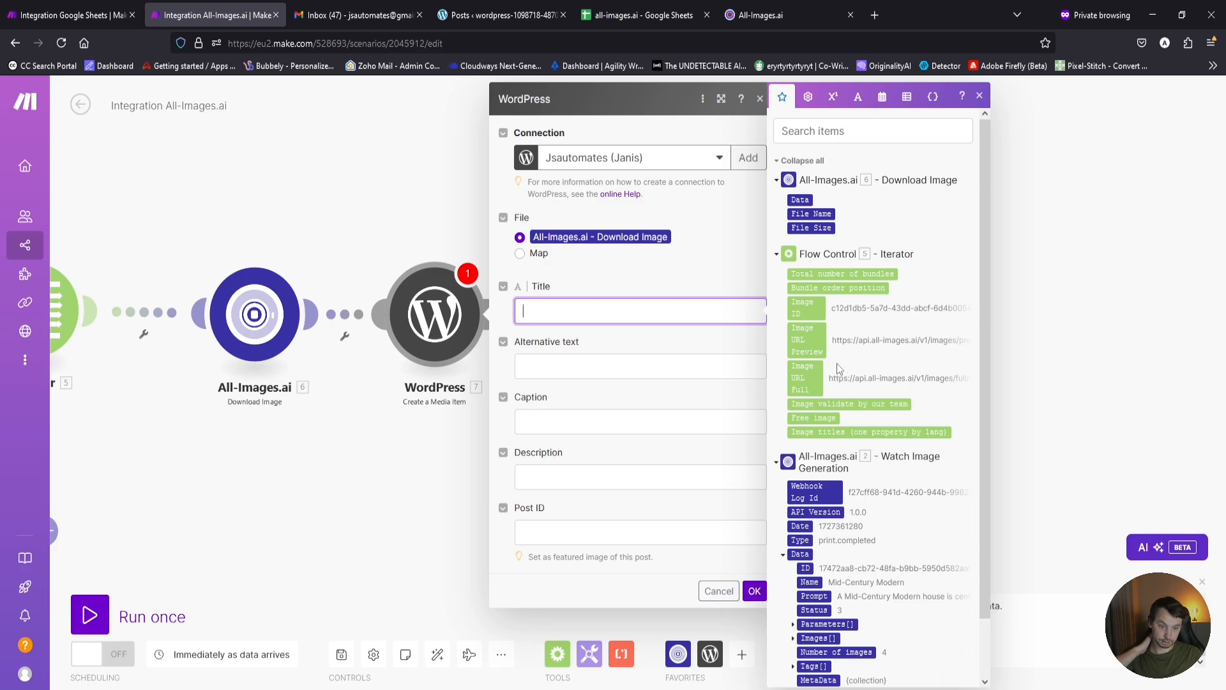
{"action": "scroll", "coordinate": [857, 355], "scroll_direction": "down", "scroll_amount": 1}
{"action": "scroll", "coordinate": [857, 353], "scroll_direction": "up", "scroll_amount": 1}
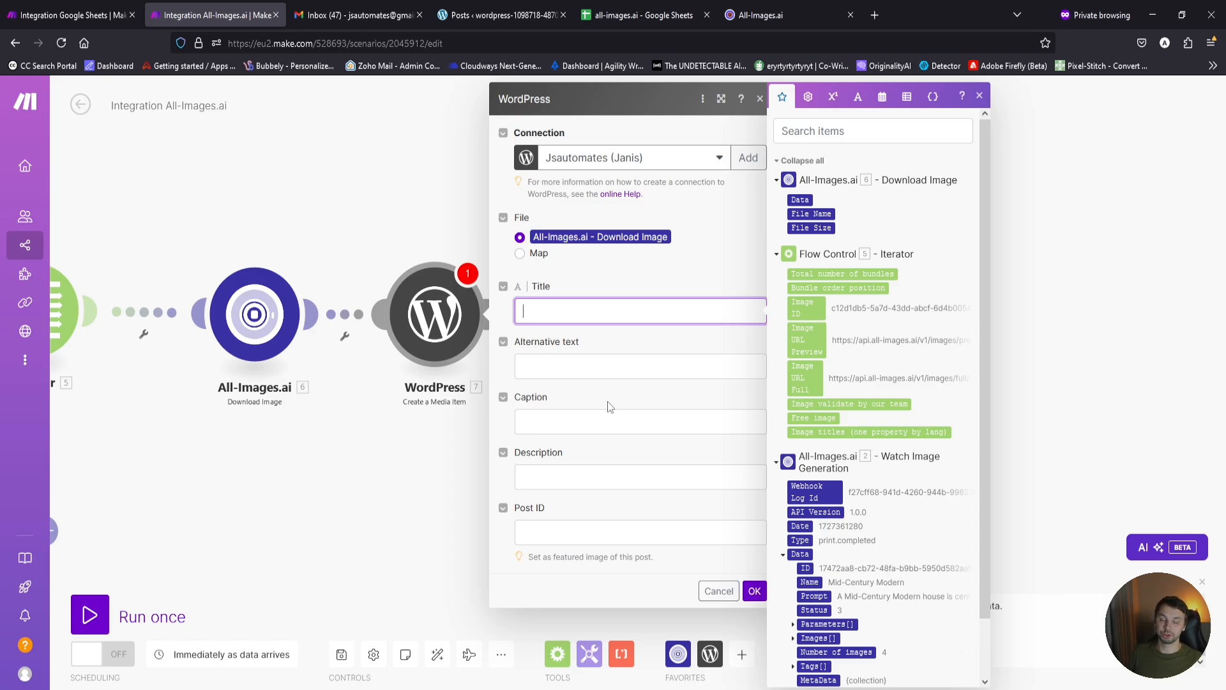
{"action": "left_click", "coordinate": [754, 592]}
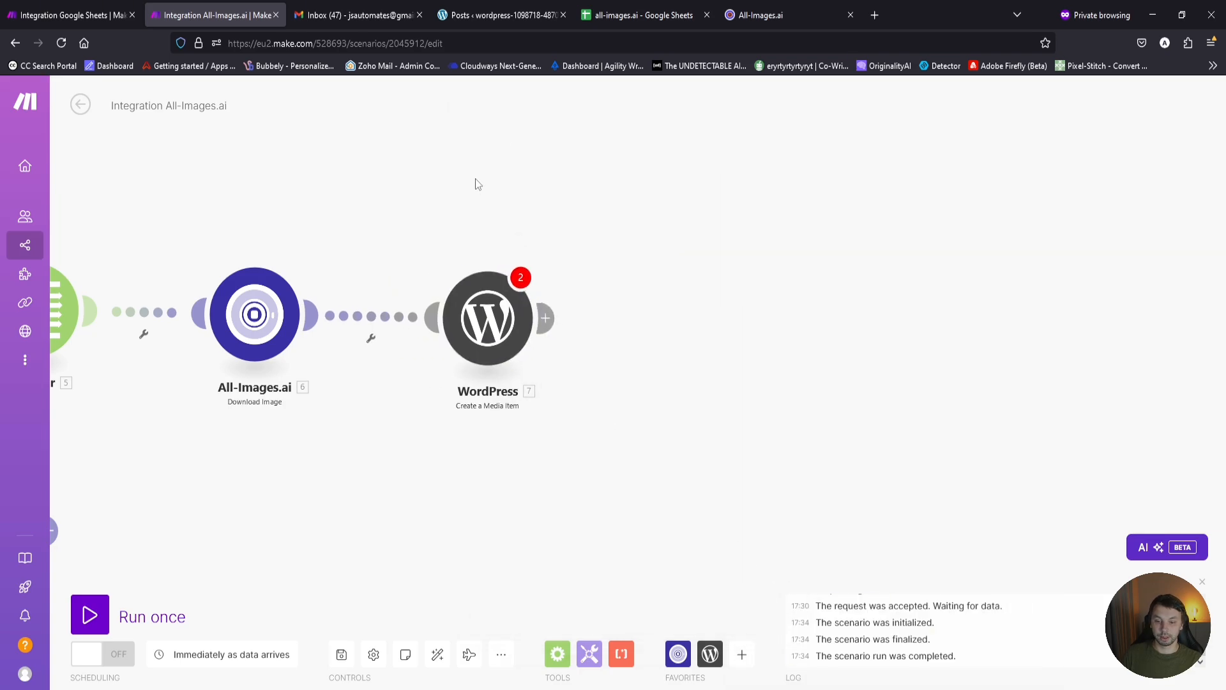
{"action": "left_click", "coordinate": [498, 322]}
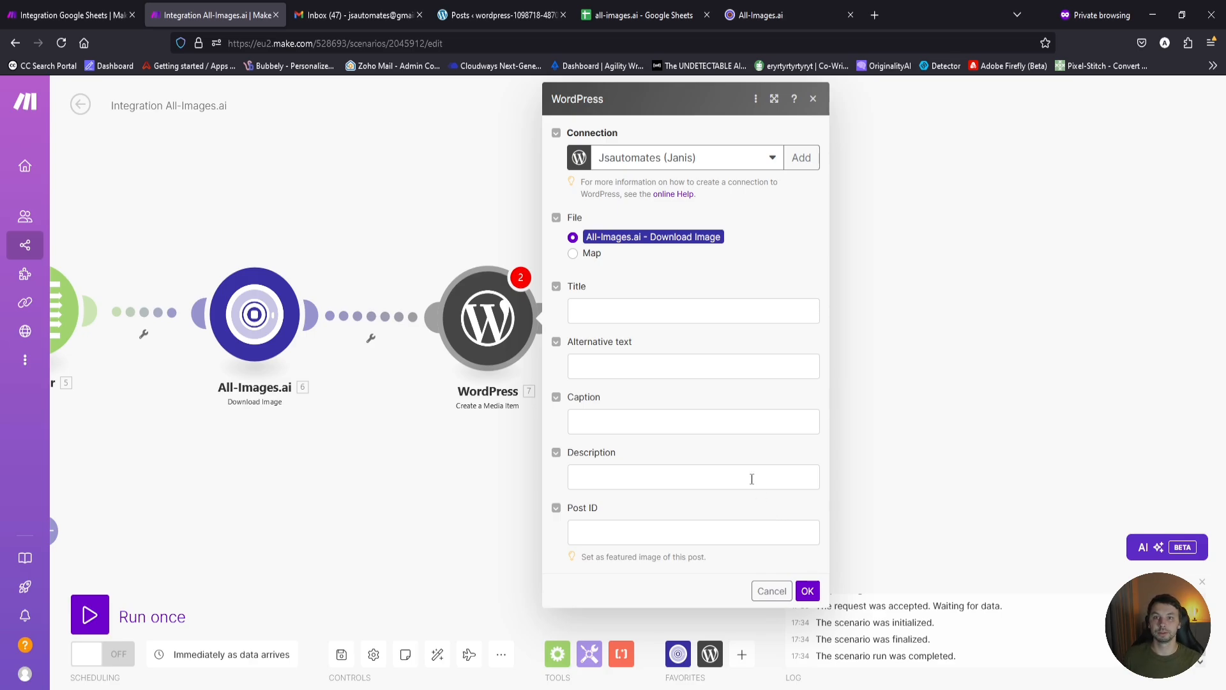
{"action": "left_click", "coordinate": [806, 591]}
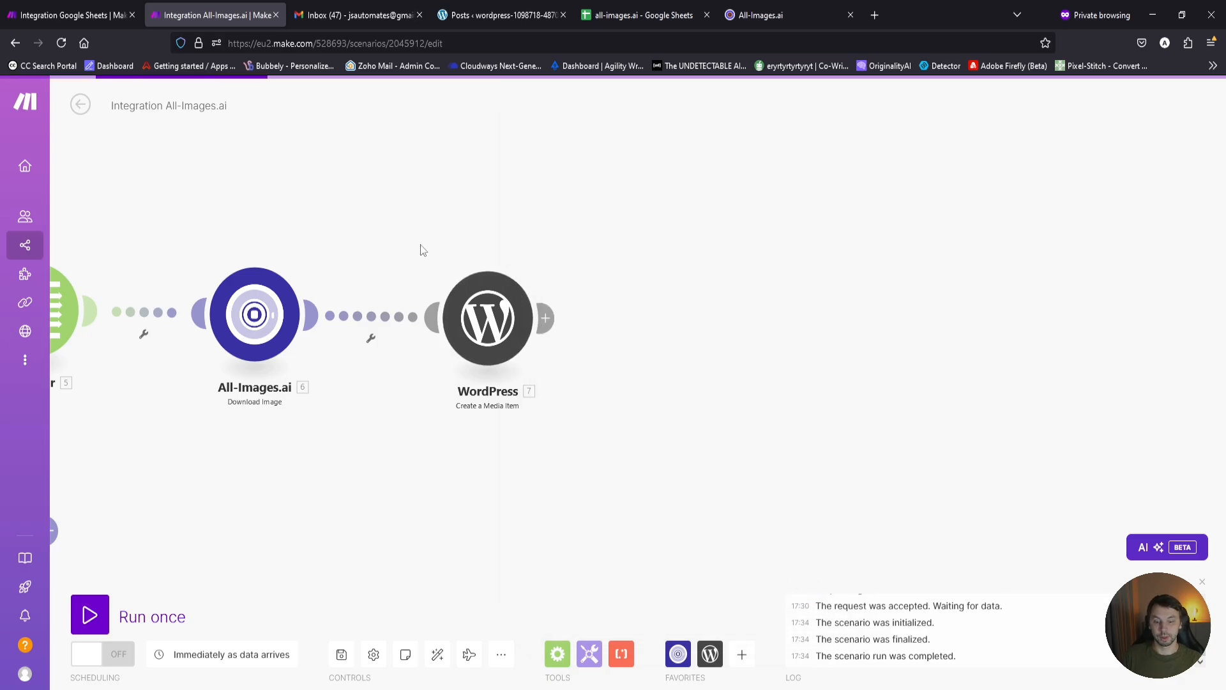
Add a WordPress Get a Media Item module after the Create a Media Item module.
{"action": "left_click_drag", "start_coordinate": [582, 216], "coordinate": [466, 218]}
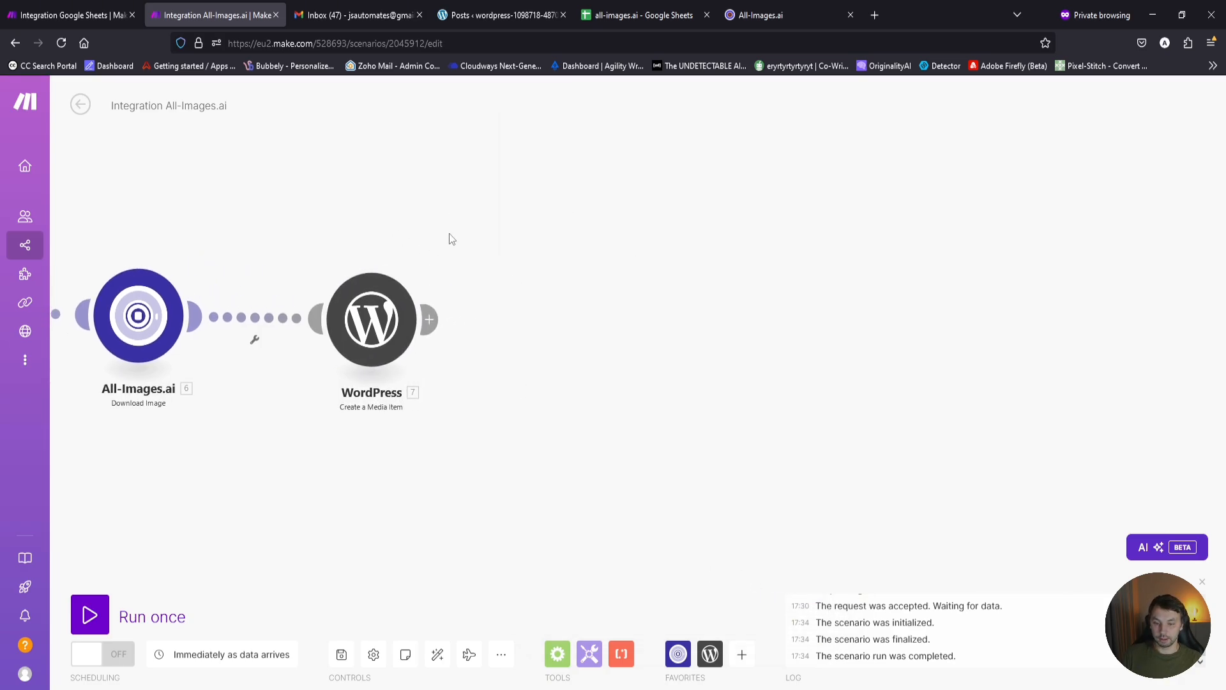
{"action": "left_click", "coordinate": [431, 322]}
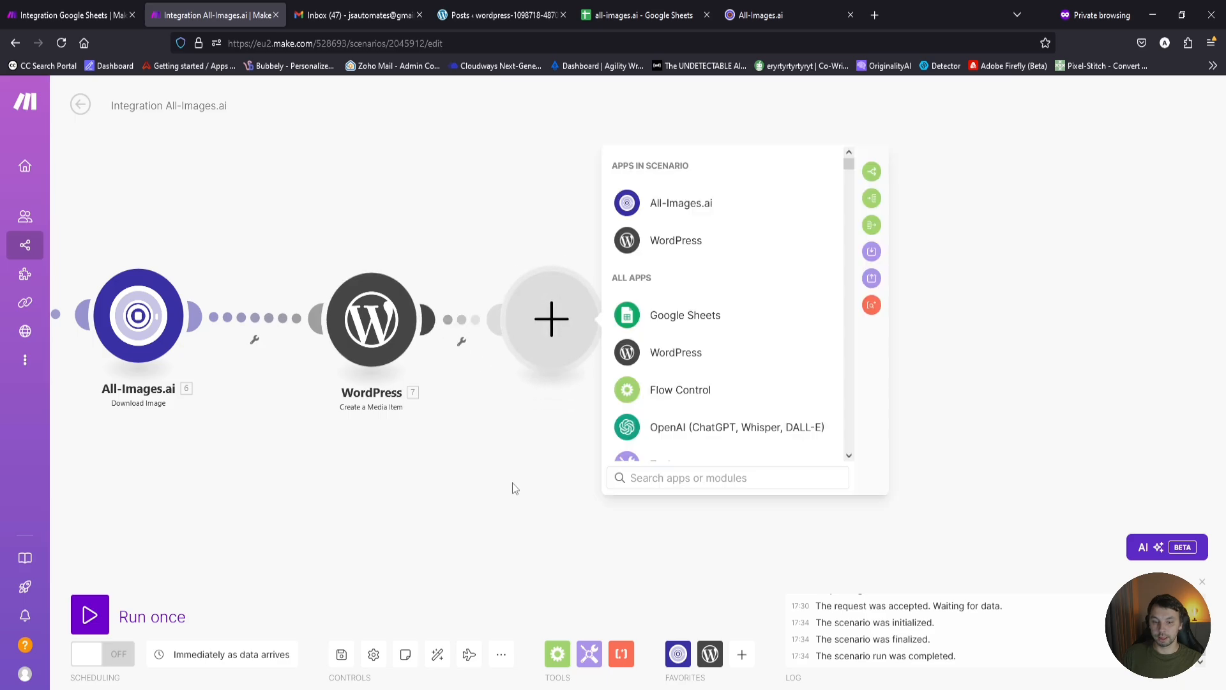
{"action": "left_click", "coordinate": [635, 342]}
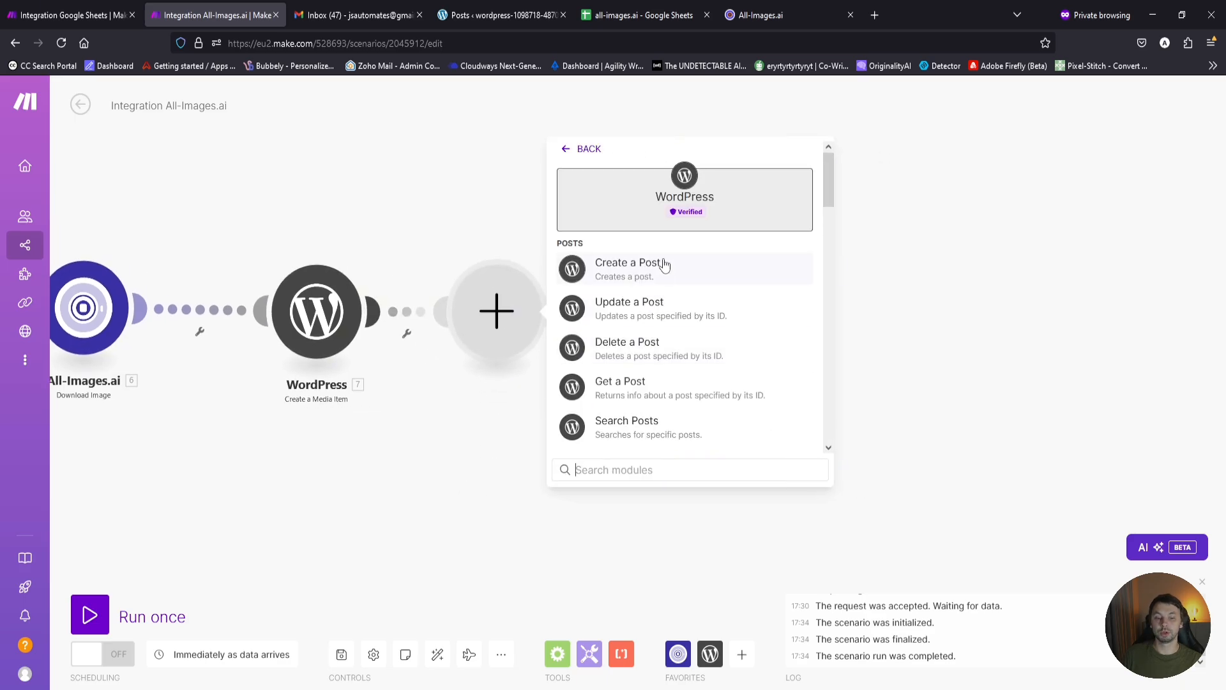
{"action": "scroll", "coordinate": [690, 342], "scroll_direction": "down", "scroll_amount": 8}
{"action": "scroll", "coordinate": [689, 348], "scroll_direction": "down", "scroll_amount": 6}
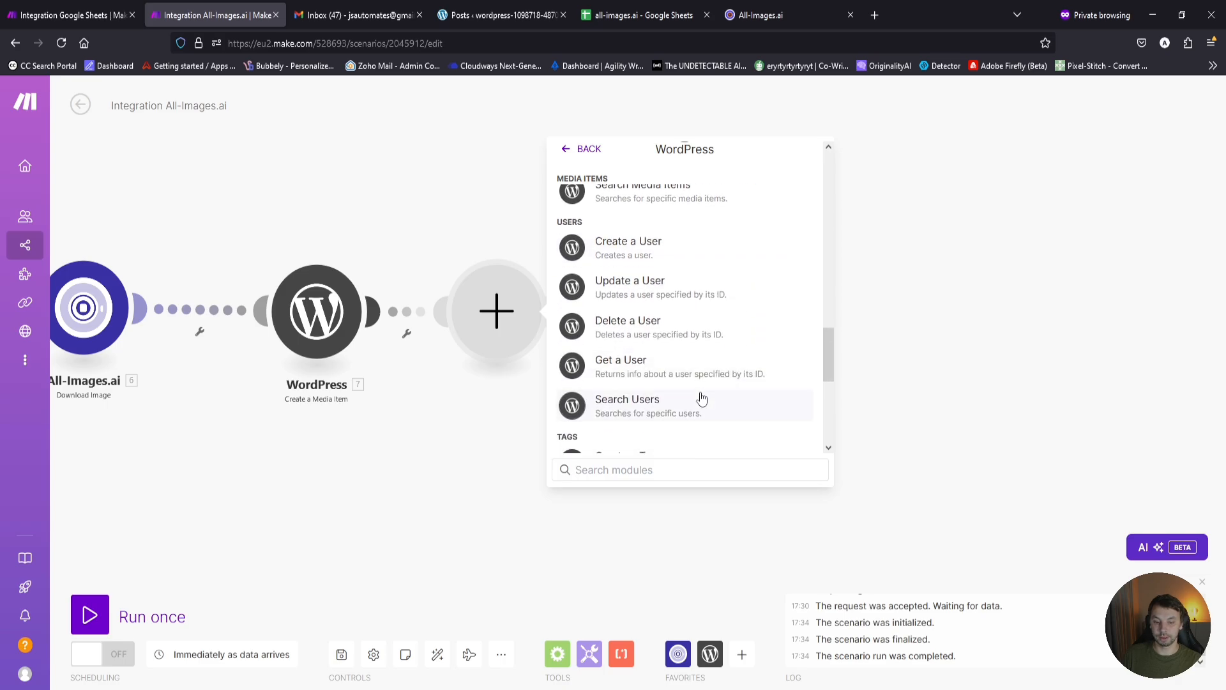
{"action": "scroll", "coordinate": [701, 376], "scroll_direction": "up", "scroll_amount": 4}
{"action": "scroll", "coordinate": [700, 374], "scroll_direction": "up", "scroll_amount": 2}
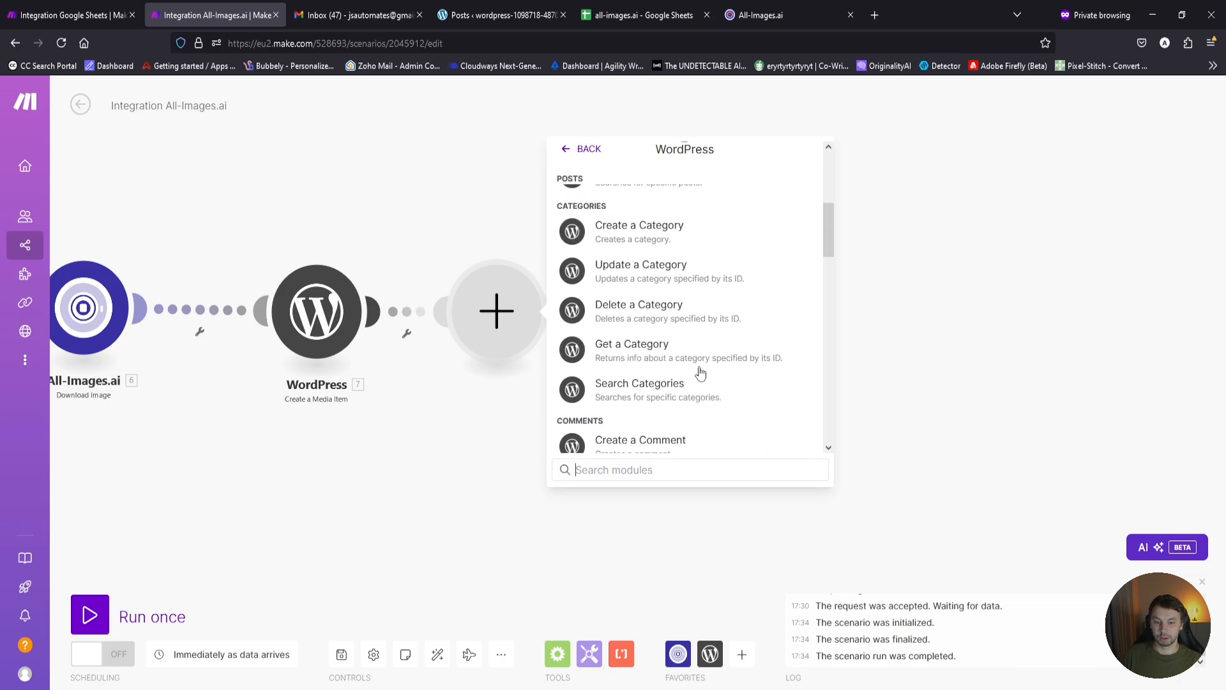
{"action": "scroll", "coordinate": [701, 373], "scroll_direction": "down", "scroll_amount": 7}
{"action": "scroll", "coordinate": [700, 374], "scroll_direction": "up", "scroll_amount": 3}
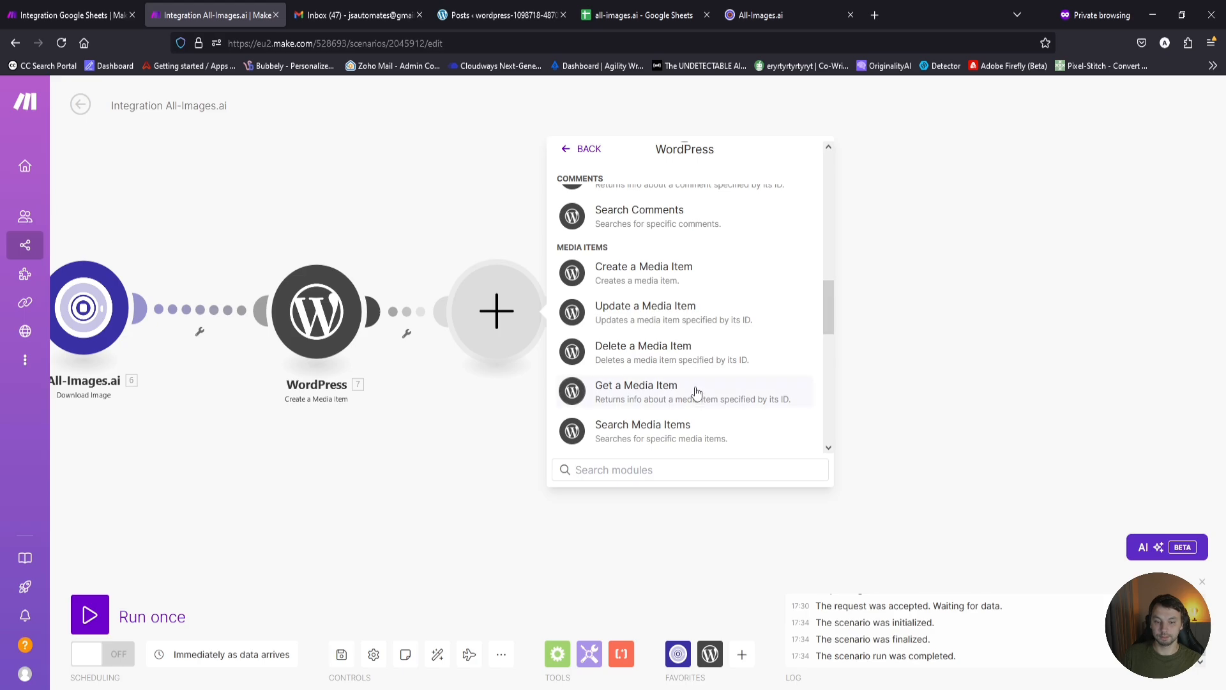
{"action": "left_click", "coordinate": [696, 389]}
Map Create a Media Item's Media Item ID into the Get a Media Item module and move both WordPress modules closer in line.
{"action": "left_click", "coordinate": [732, 280]}
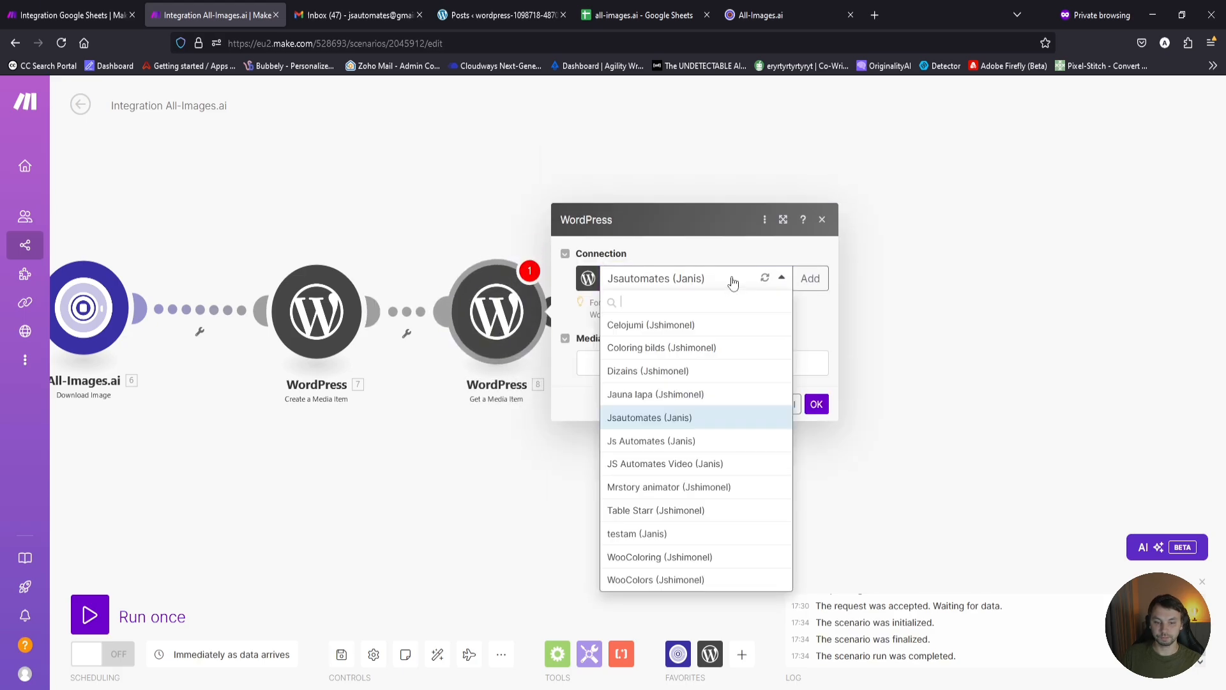
{"action": "left_click", "coordinate": [732, 280]}
{"action": "left_click", "coordinate": [675, 361]}
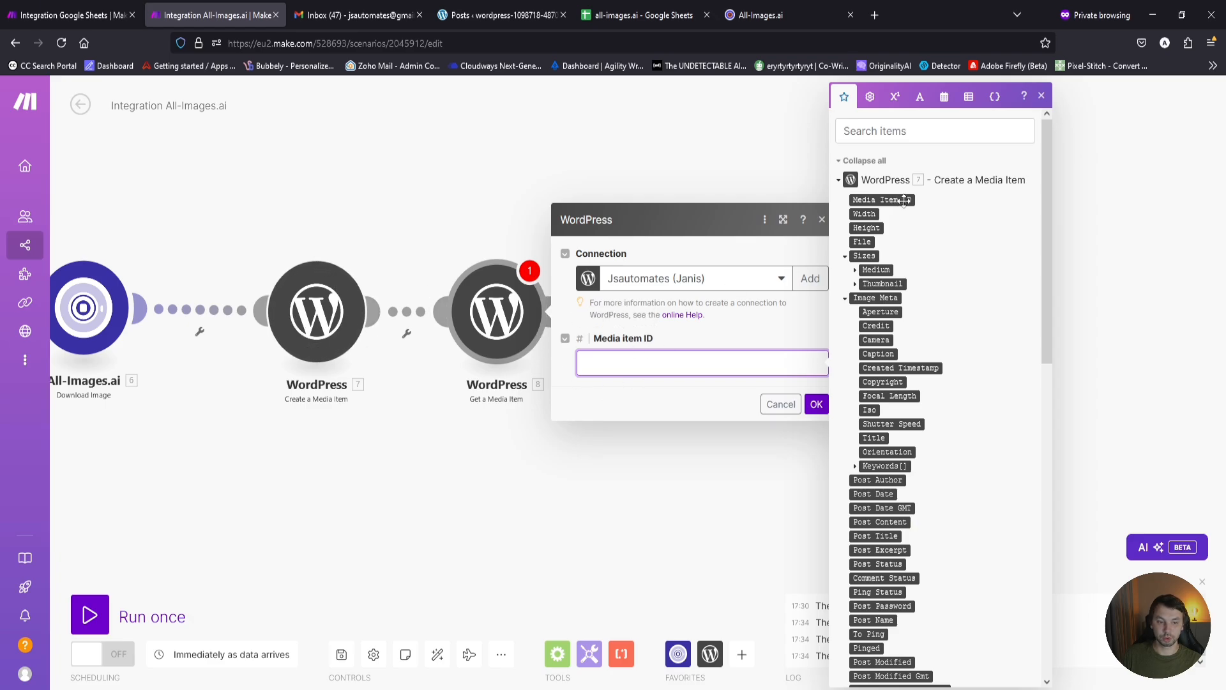
{"action": "left_click", "coordinate": [904, 200]}
{"action": "left_click", "coordinate": [816, 404]}
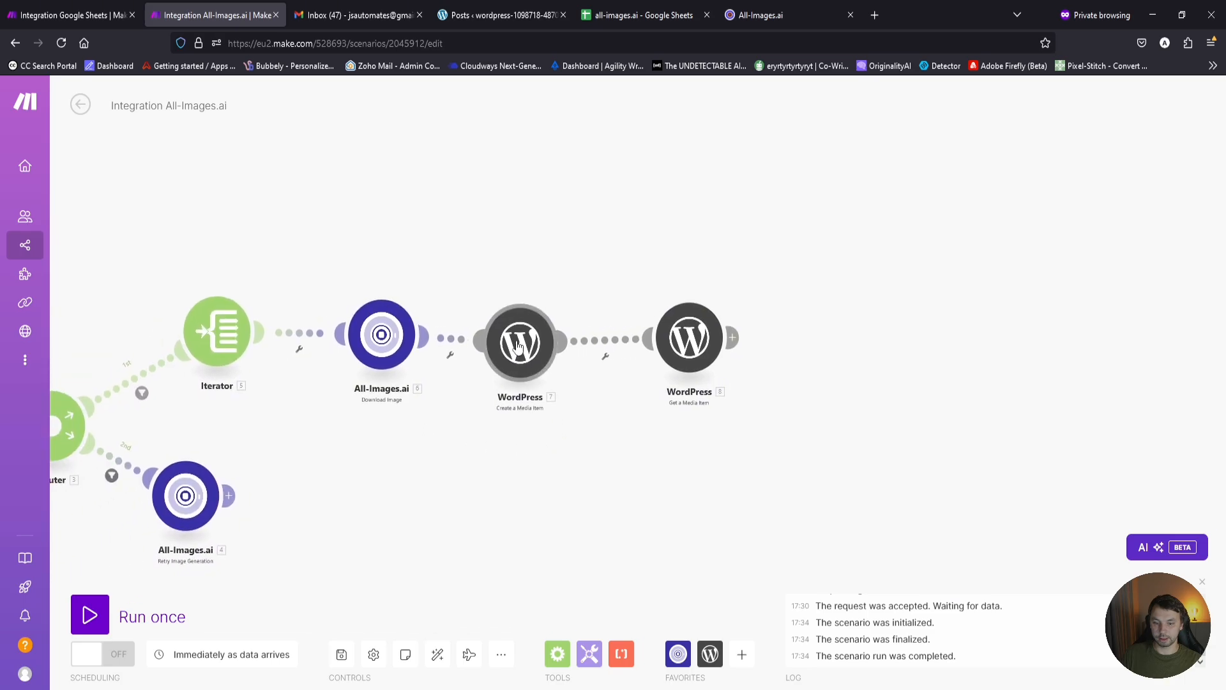
{"action": "left_click_drag", "start_coordinate": [517, 347], "coordinate": [520, 336]}
{"action": "mouse_move", "coordinate": [699, 337]}
{"action": "left_mouse_down"}
{"action": "mouse_move", "coordinate": [644, 340]}
{"action": "mouse_move", "coordinate": [677, 333]}
{"action": "left_mouse_up"}
Add an Array aggregator after the WordPress Get a Media Item module.
{"action": "left_click", "coordinate": [710, 327]}
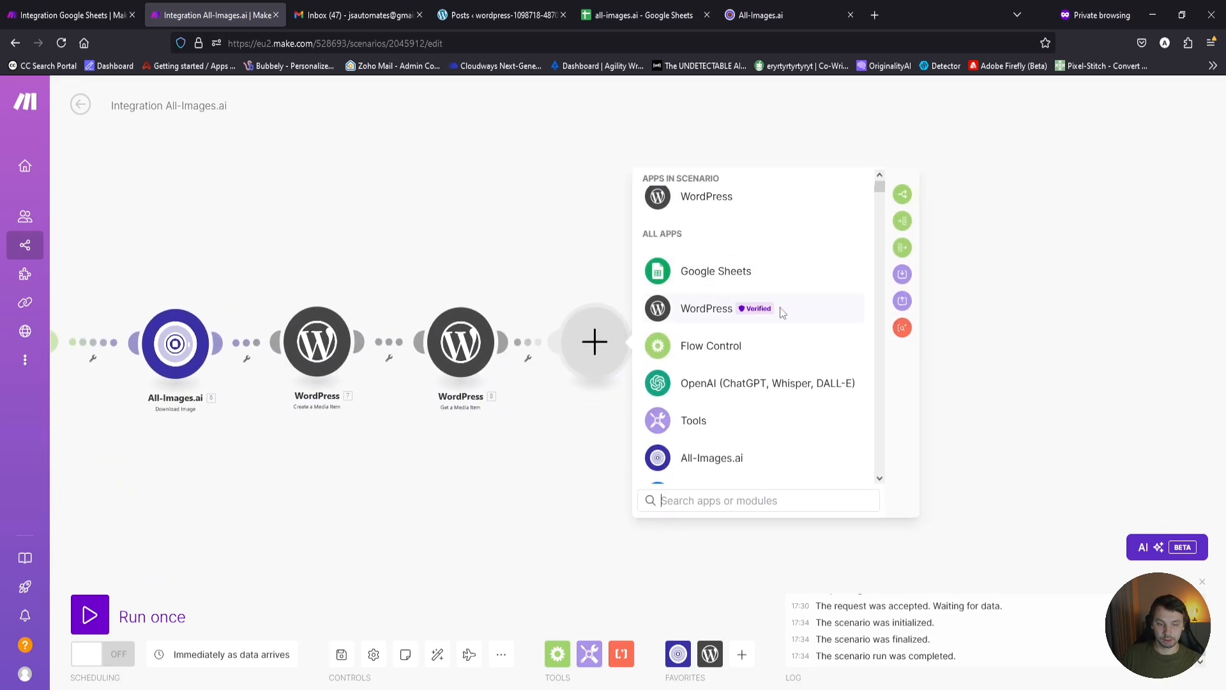
{"action": "scroll", "coordinate": [792, 319], "scroll_direction": "down", "scroll_amount": 4}
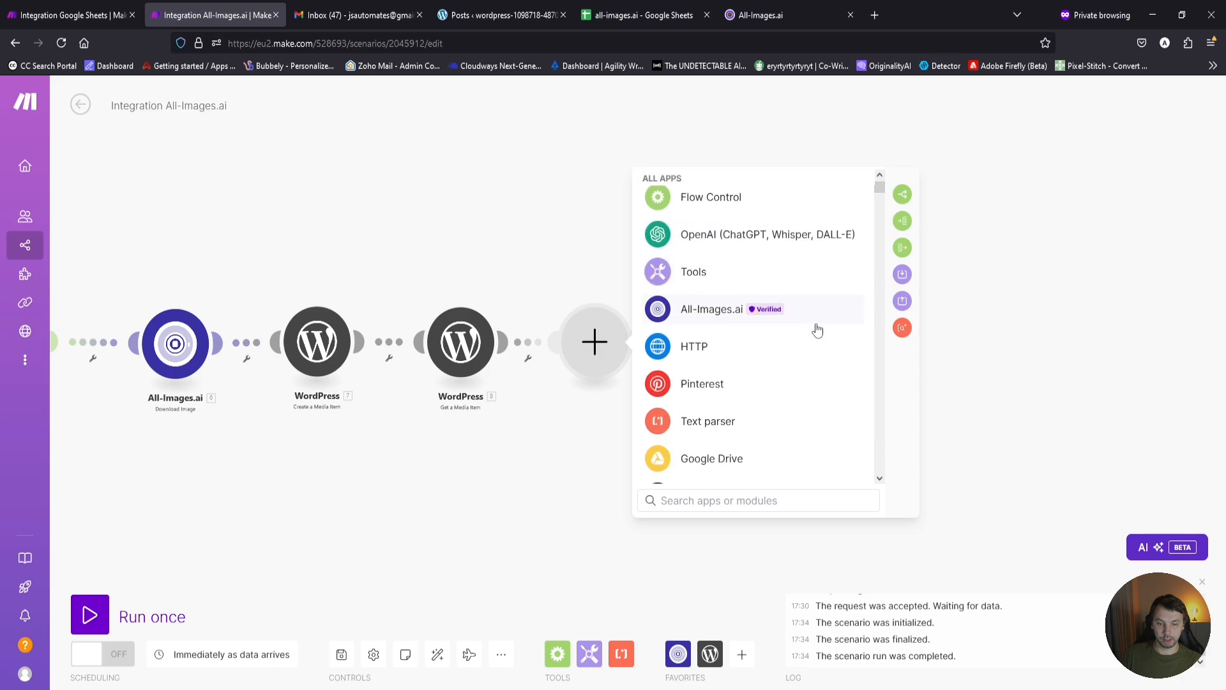
{"action": "left_click", "coordinate": [560, 661]}
{"action": "scroll", "coordinate": [638, 453], "scroll_direction": "down", "scroll_amount": 2}
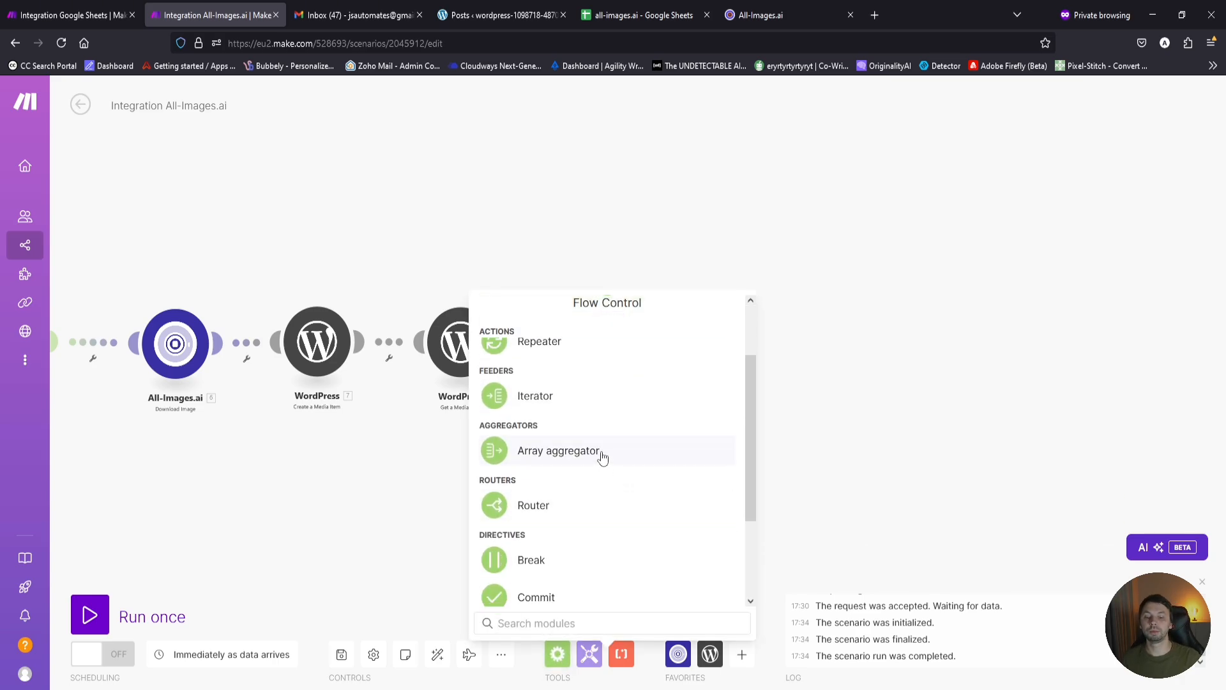
{"action": "left_click", "coordinate": [558, 450]}
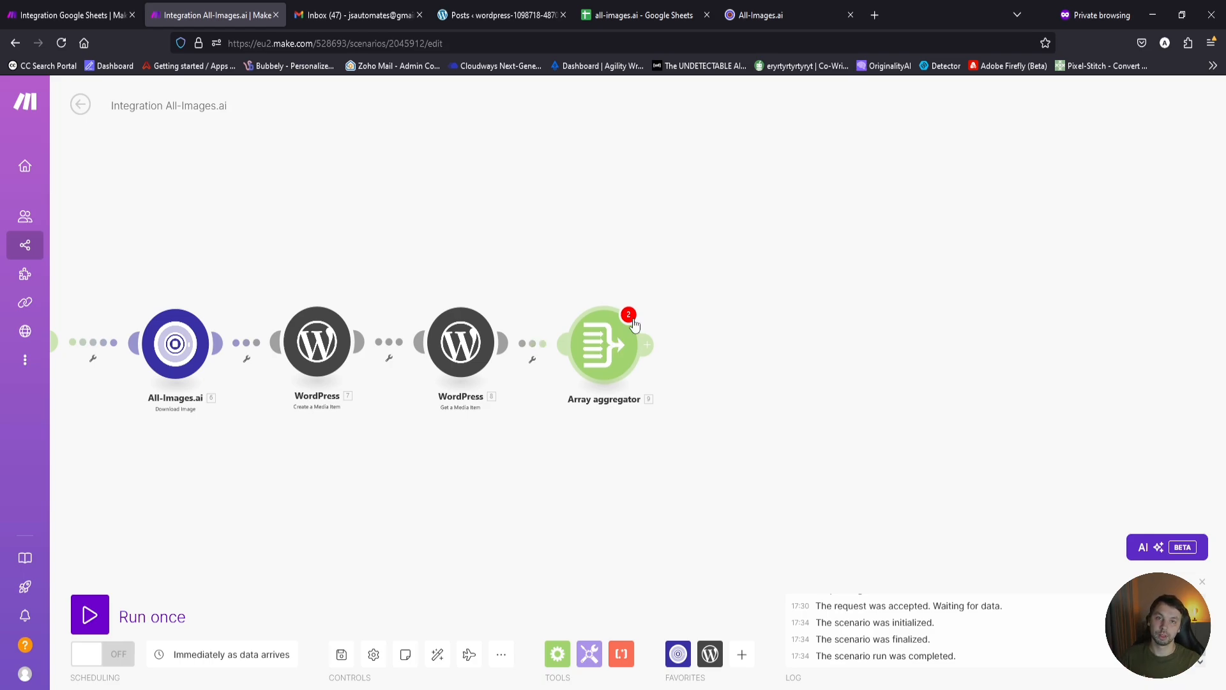
Configure the Array aggregator with Iterator [5] as source module and Get a Media Item's Source URL as the aggregated field, and save it.
{"action": "left_click", "coordinate": [591, 347]}
{"action": "left_click", "coordinate": [698, 228]}
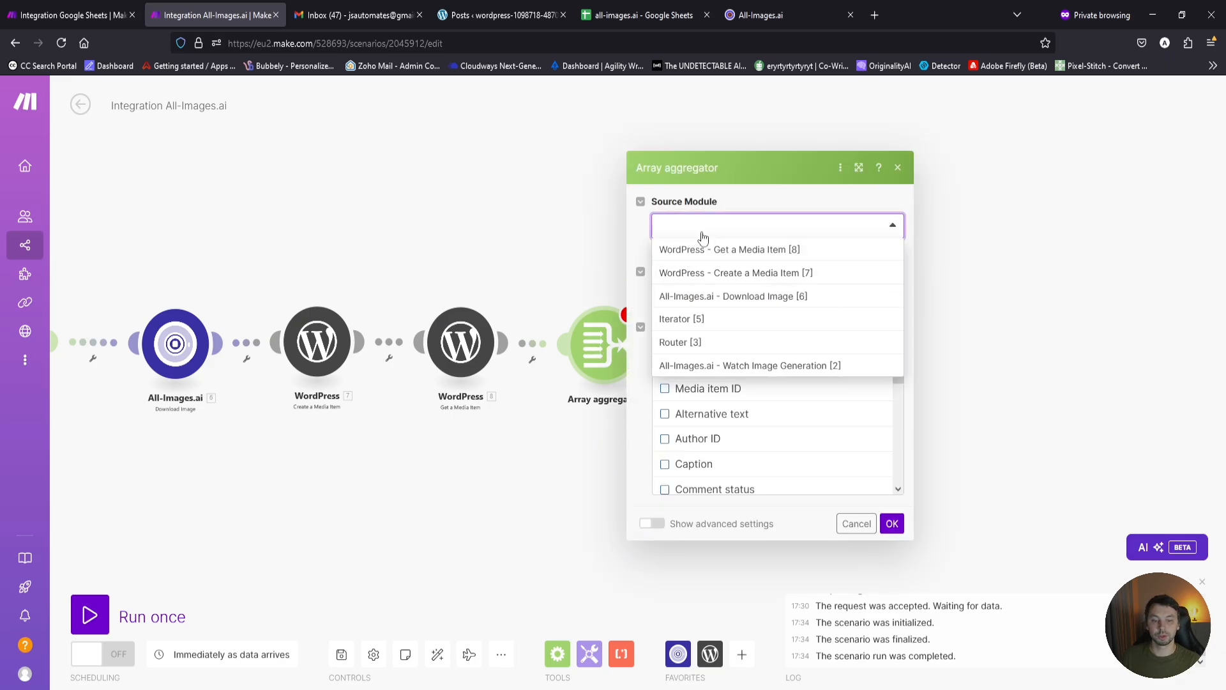
{"action": "left_click", "coordinate": [711, 326]}
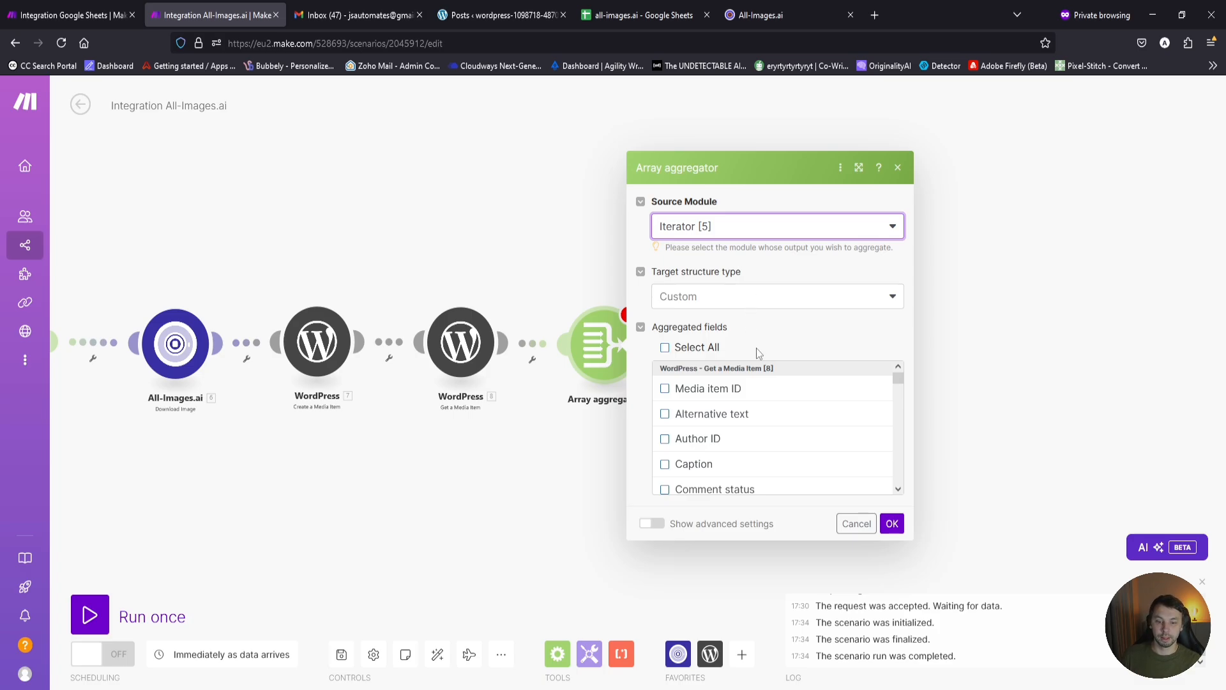
{"action": "scroll", "coordinate": [798, 409], "scroll_direction": "down", "scroll_amount": 3}
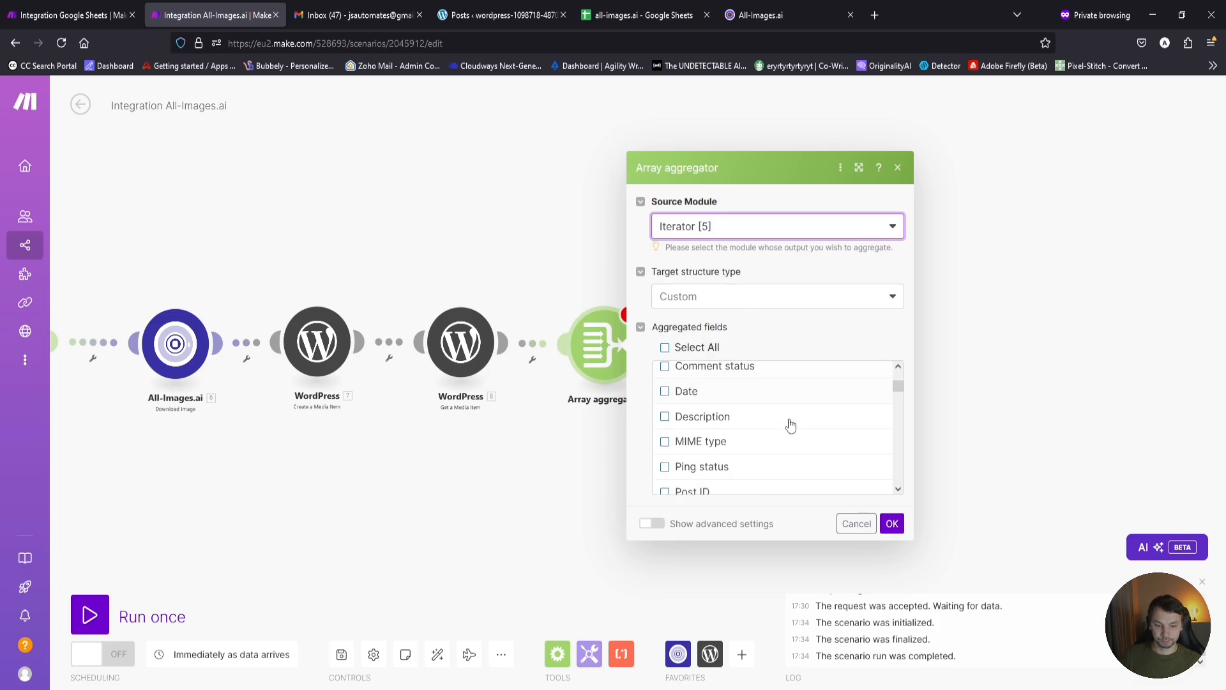
{"action": "scroll", "coordinate": [788, 434], "scroll_direction": "up", "scroll_amount": 3}
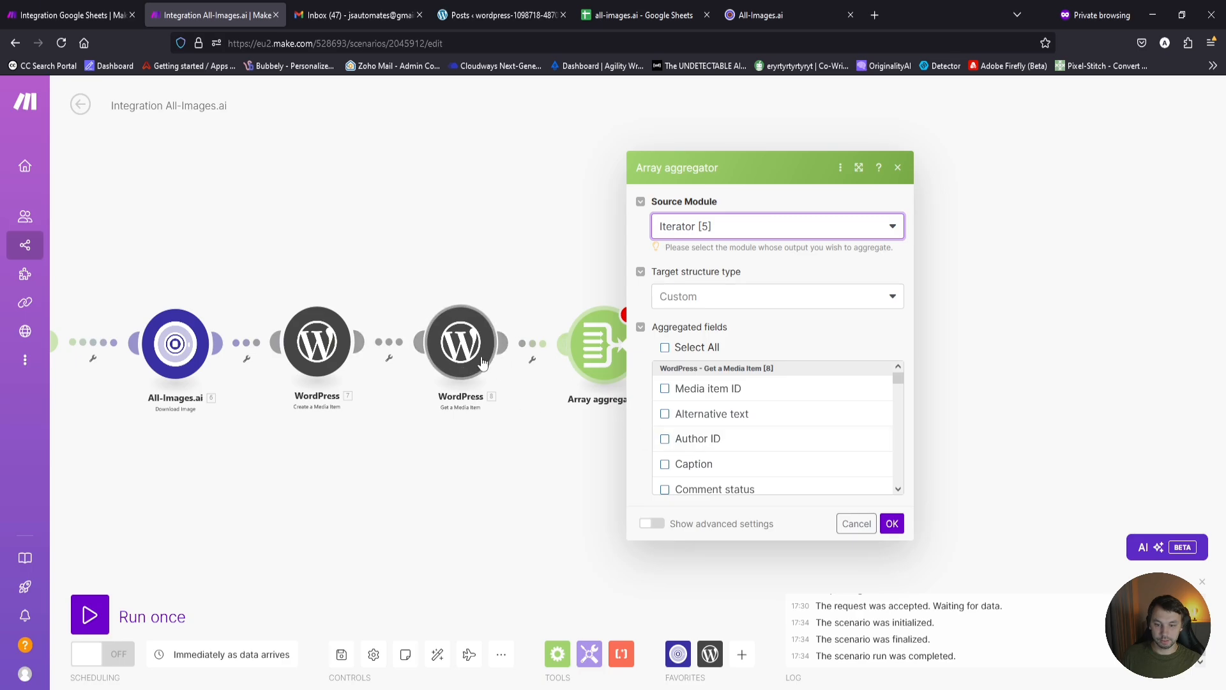
{"action": "scroll", "coordinate": [734, 434], "scroll_direction": "down", "scroll_amount": 5}
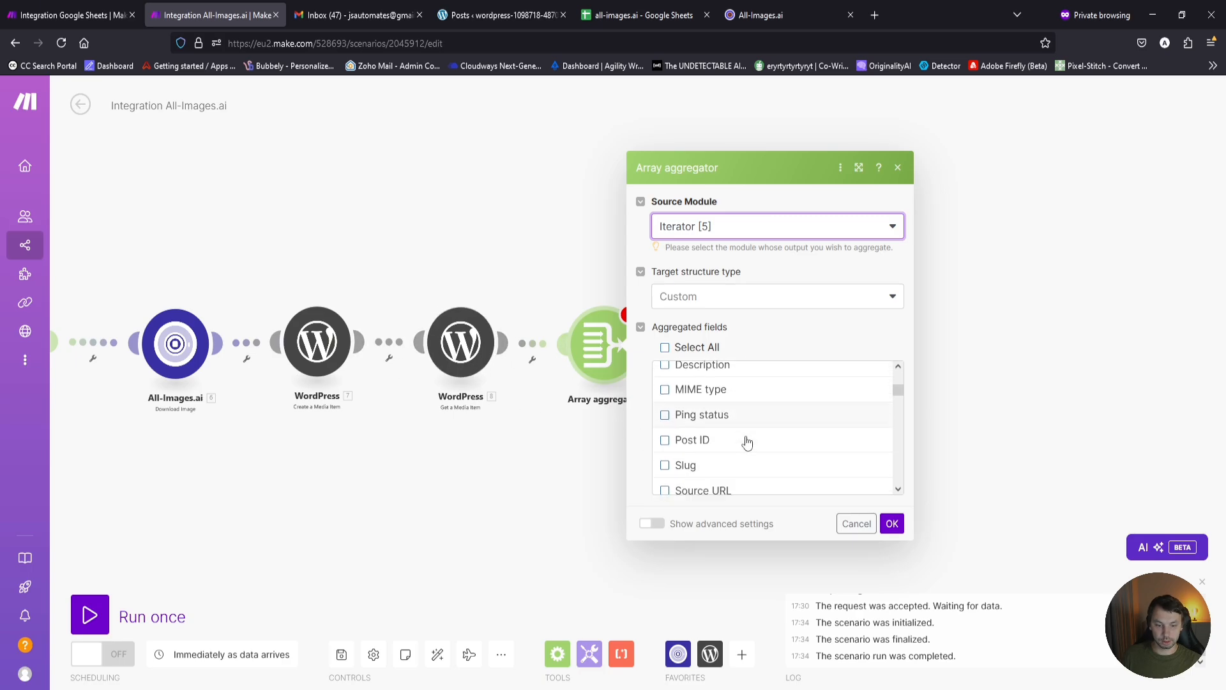
{"action": "scroll", "coordinate": [740, 439], "scroll_direction": "up", "scroll_amount": 3}
{"action": "left_click", "coordinate": [732, 426]}
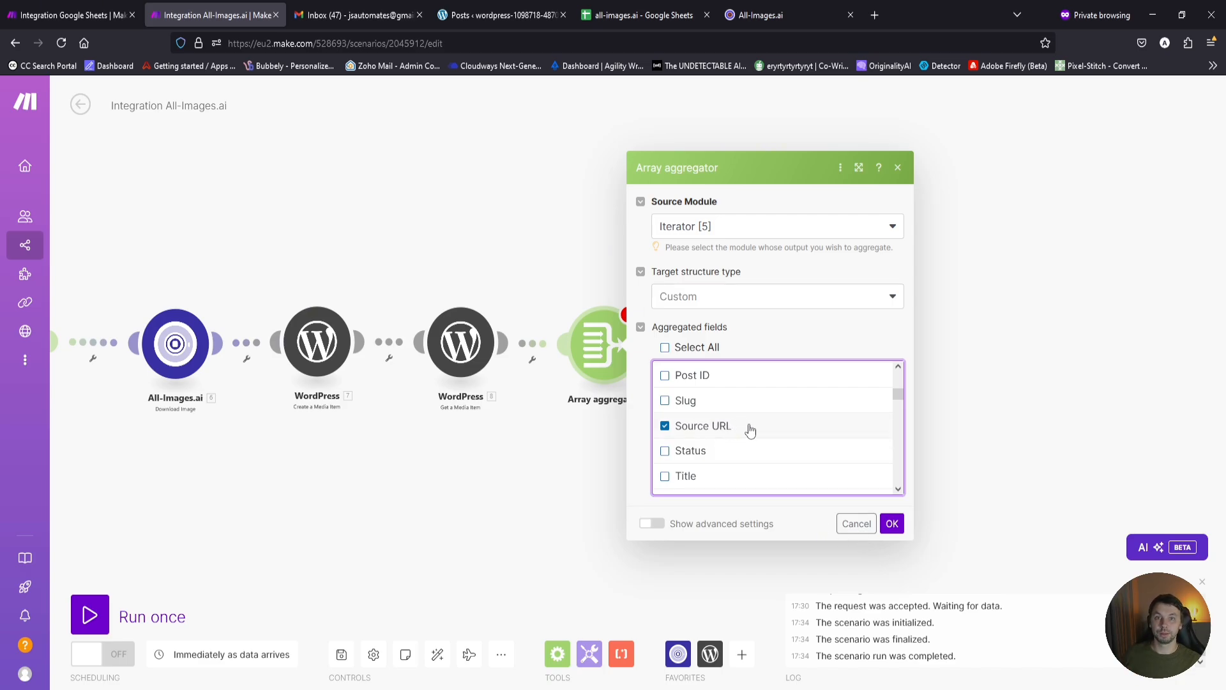
{"action": "left_click", "coordinate": [892, 523]}
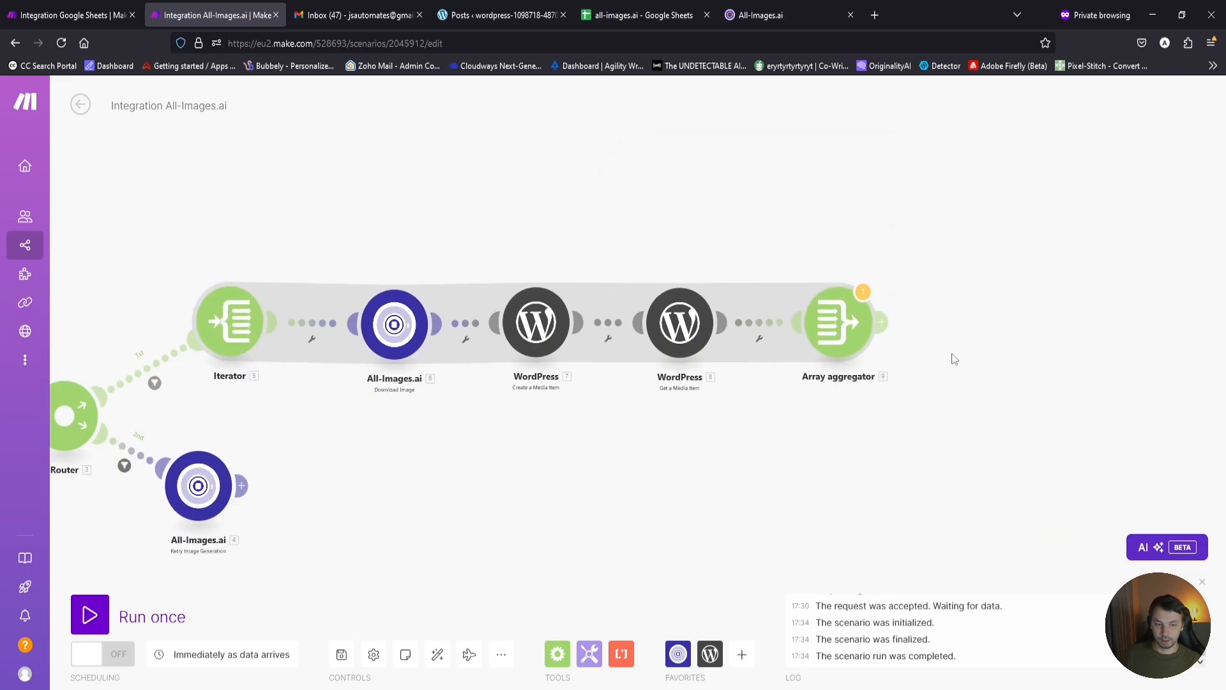
Add an OpenAI Create a Completion (Prompt) module after the Array aggregator.
{"action": "left_click_drag", "start_coordinate": [951, 353], "coordinate": [861, 361]}
{"action": "scroll", "coordinate": [860, 362], "scroll_direction": "down", "scroll_amount": 3}
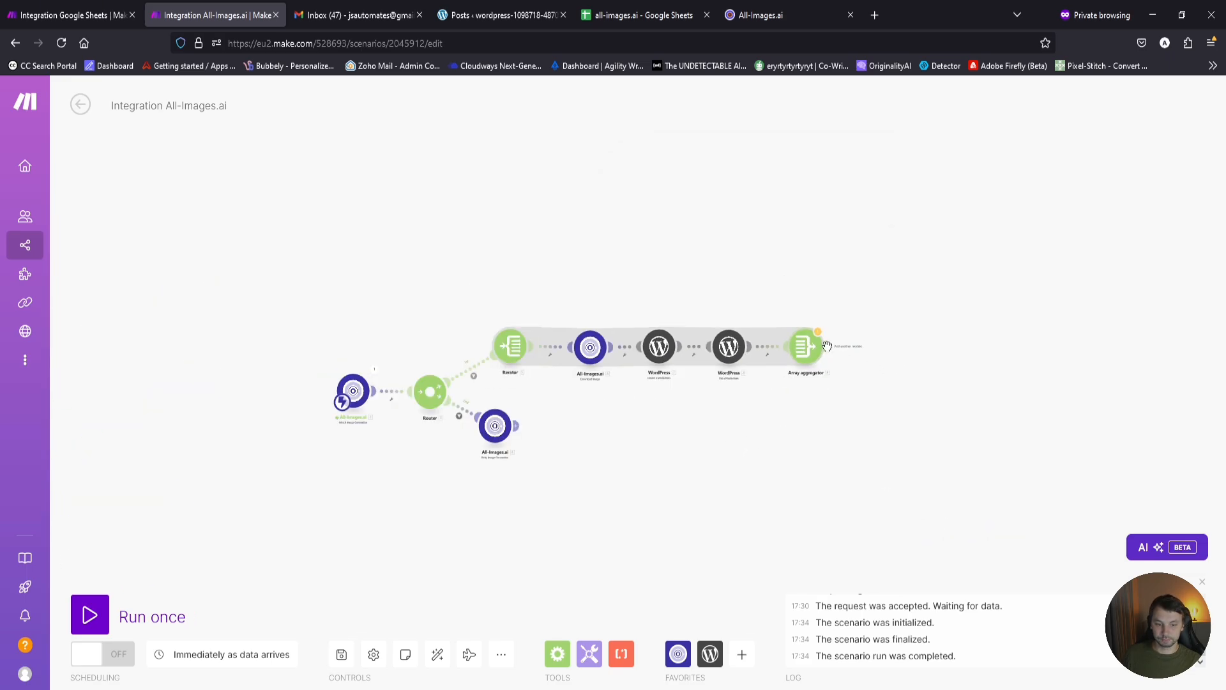
{"action": "left_click", "coordinate": [871, 345]}
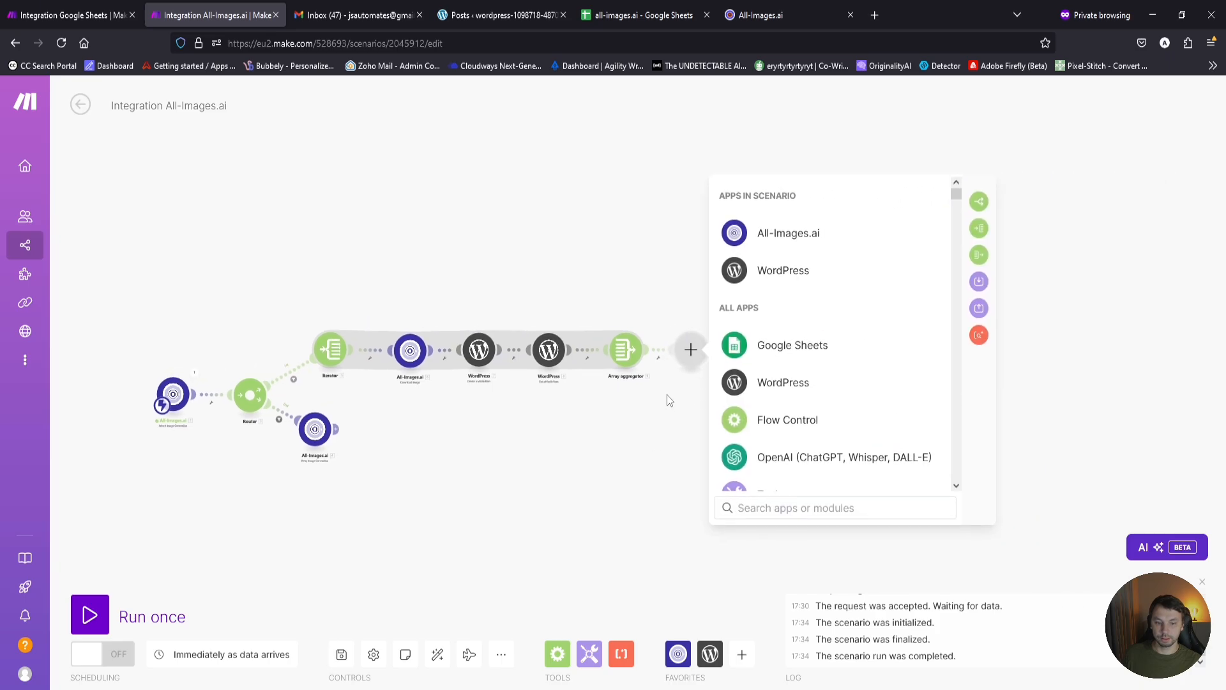
{"action": "left_click", "coordinate": [783, 460]}
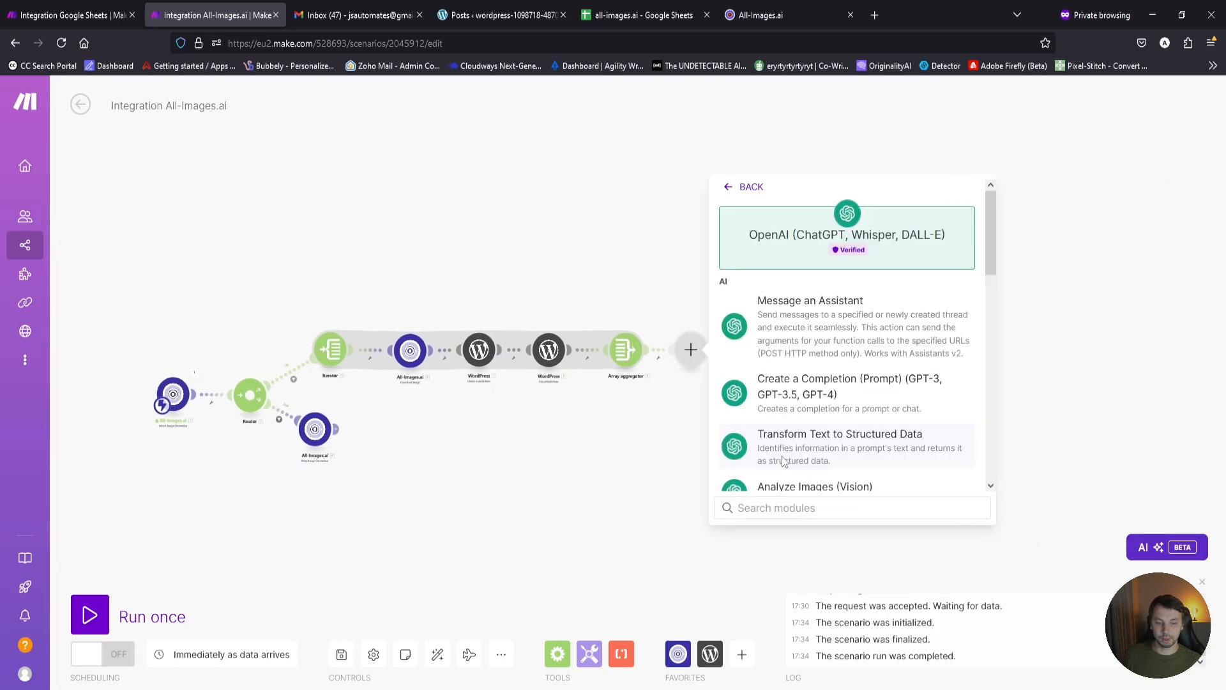
{"action": "scroll", "coordinate": [865, 347], "scroll_direction": "down", "scroll_amount": 3}
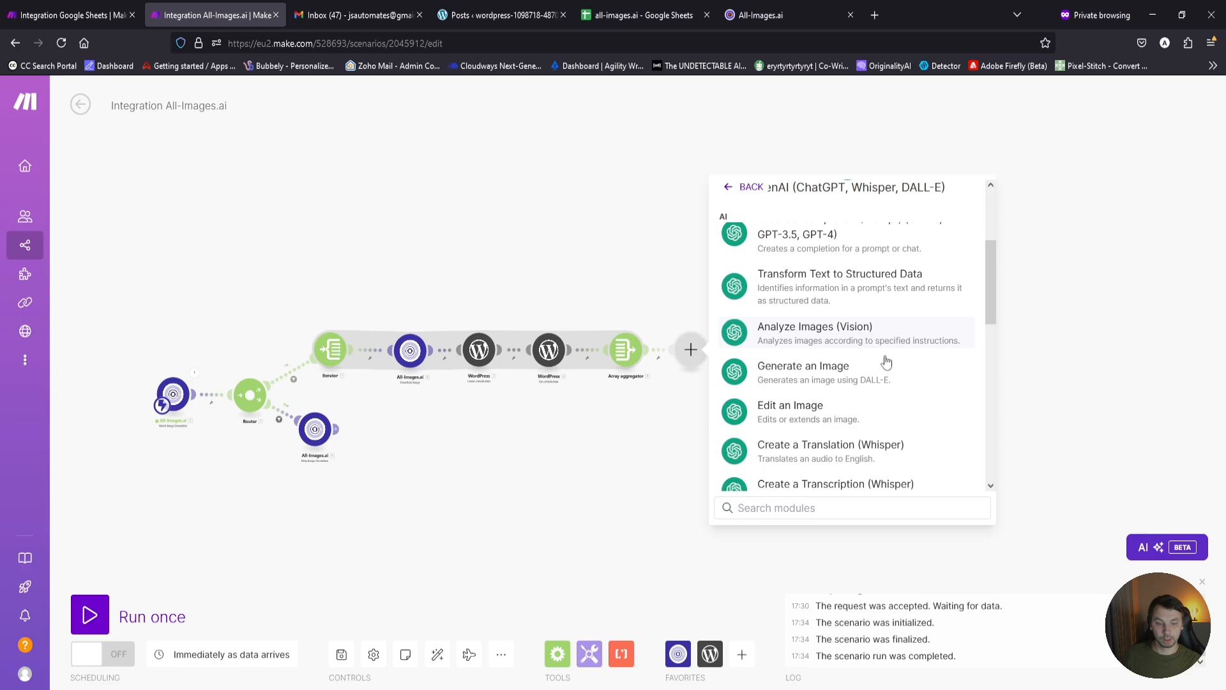
{"action": "scroll", "coordinate": [886, 363], "scroll_direction": "down", "scroll_amount": 3}
{"action": "scroll", "coordinate": [885, 337], "scroll_direction": "up", "scroll_amount": 4}
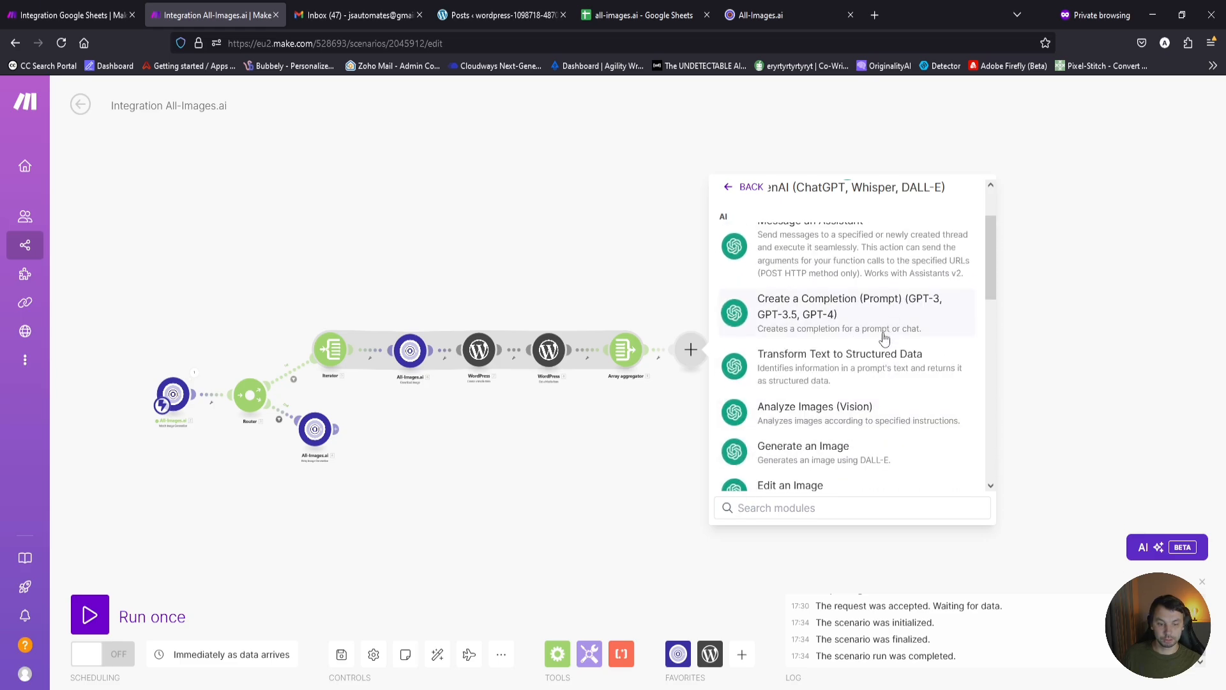
{"action": "scroll", "coordinate": [884, 338], "scroll_direction": "up", "scroll_amount": 2}
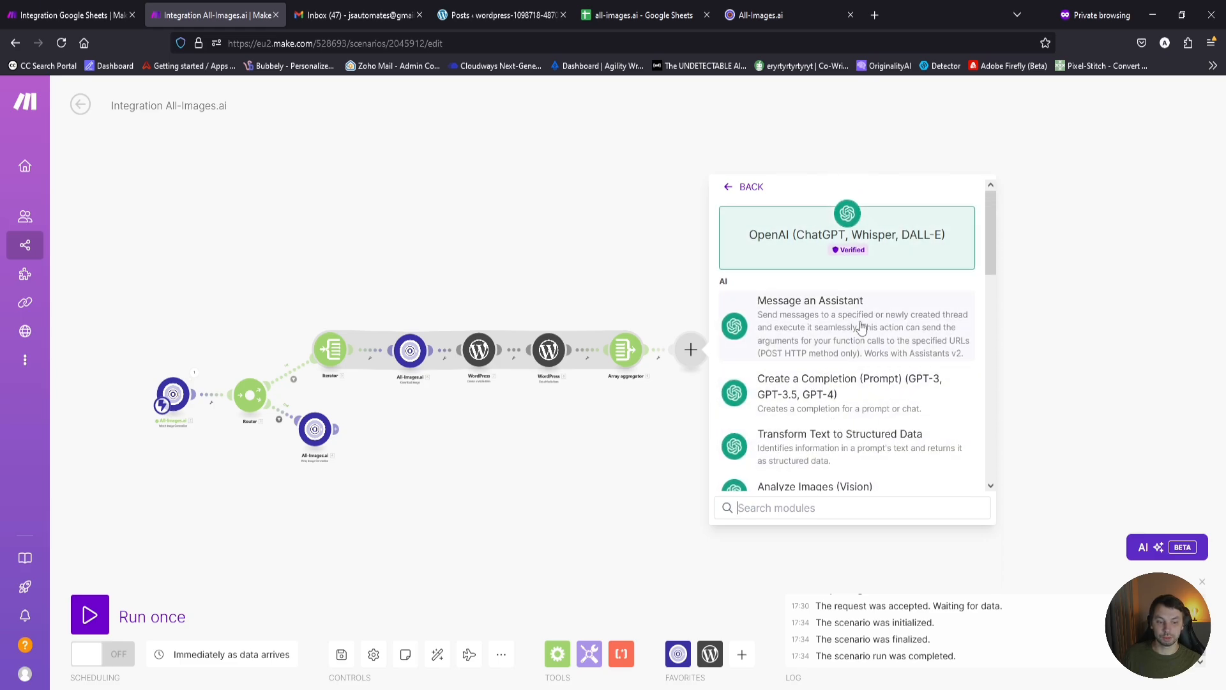
{"action": "left_click", "coordinate": [819, 394]}
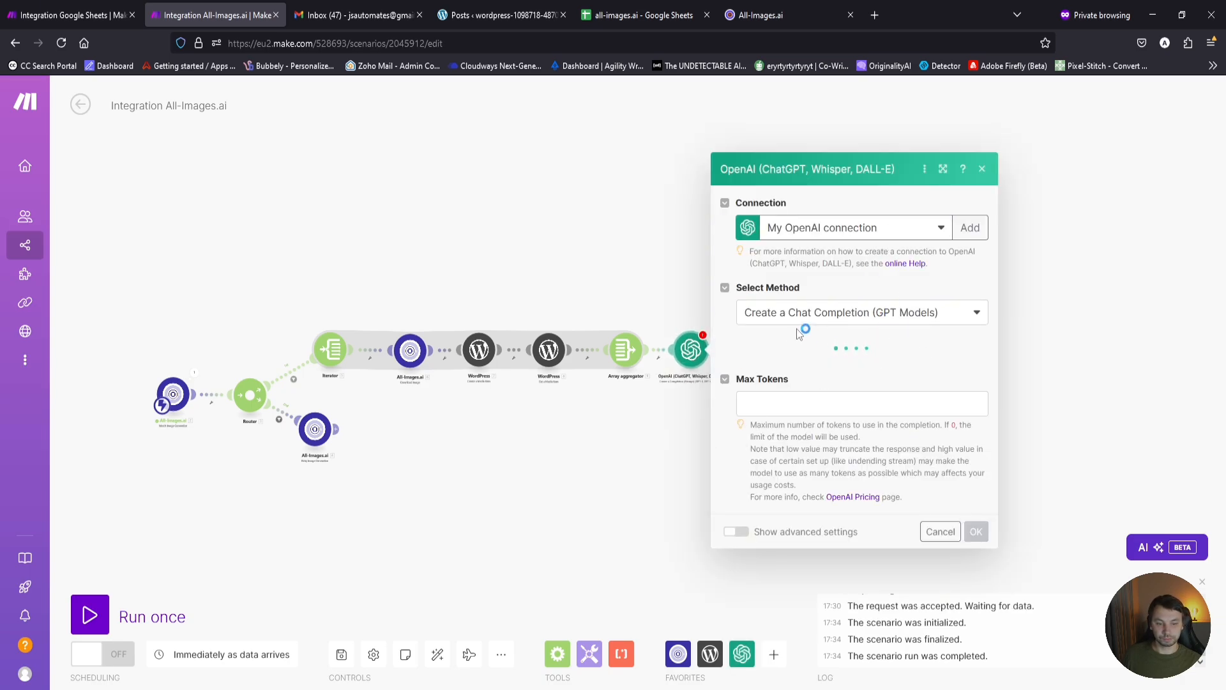
Set the OpenAI module's model to gpt-4o-mini-2024-07-18 and its Max Tokens to 0.
{"action": "left_click", "coordinate": [828, 337]}
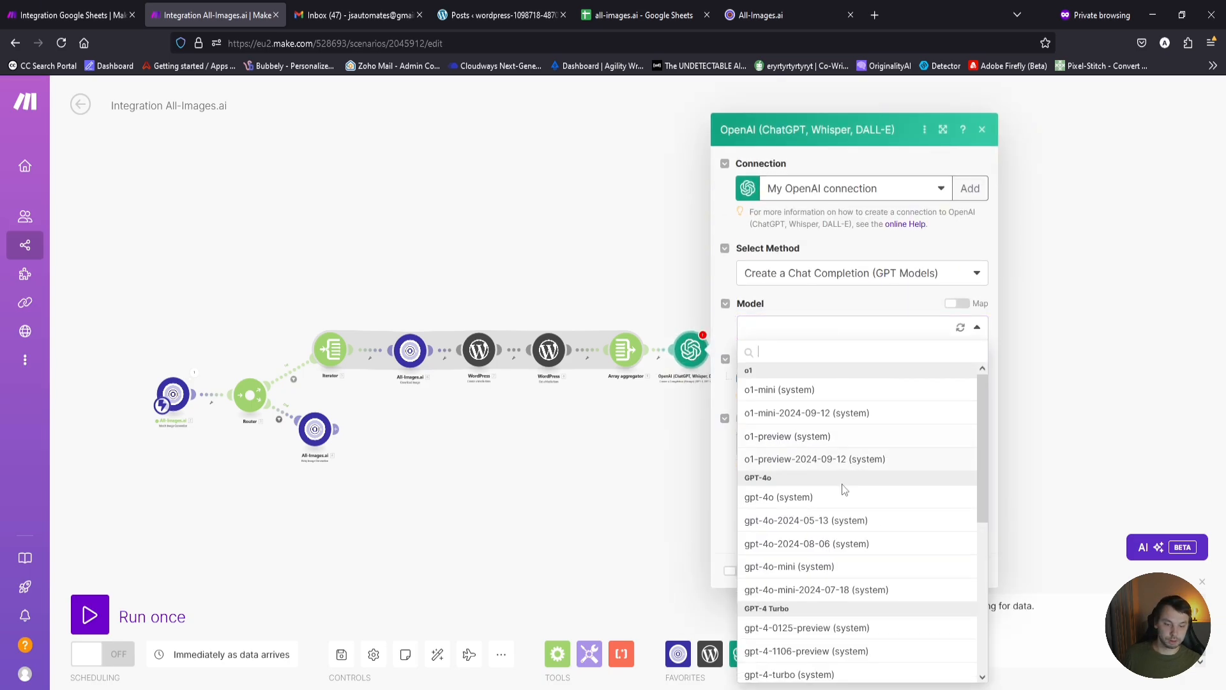
{"action": "left_click", "coordinate": [827, 591]}
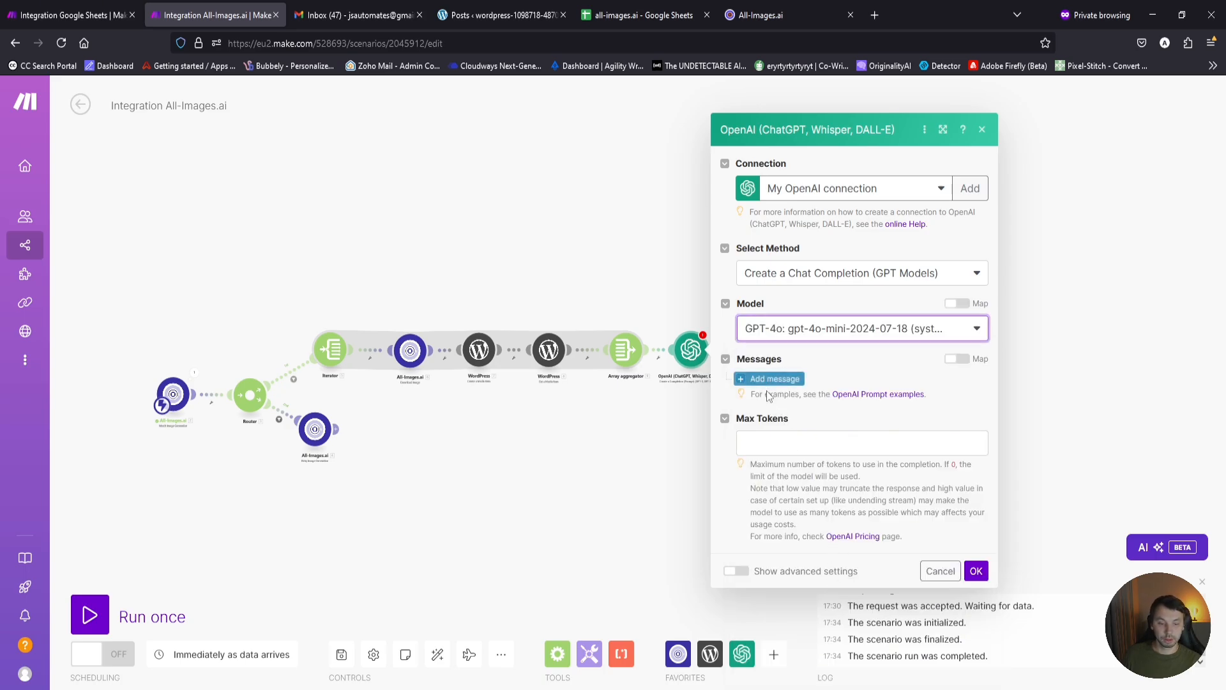
{"action": "left_click", "coordinate": [770, 435]}
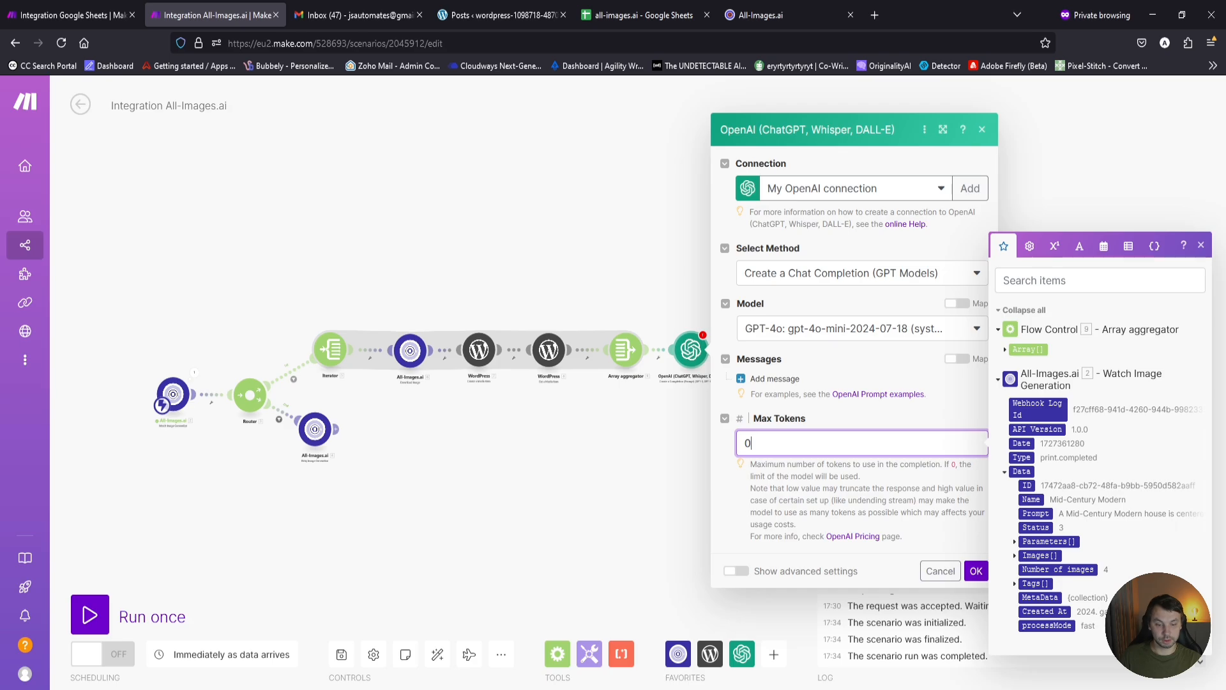
Add a first message with the System role to the OpenAI module.
{"action": "left_click", "coordinate": [766, 379]}
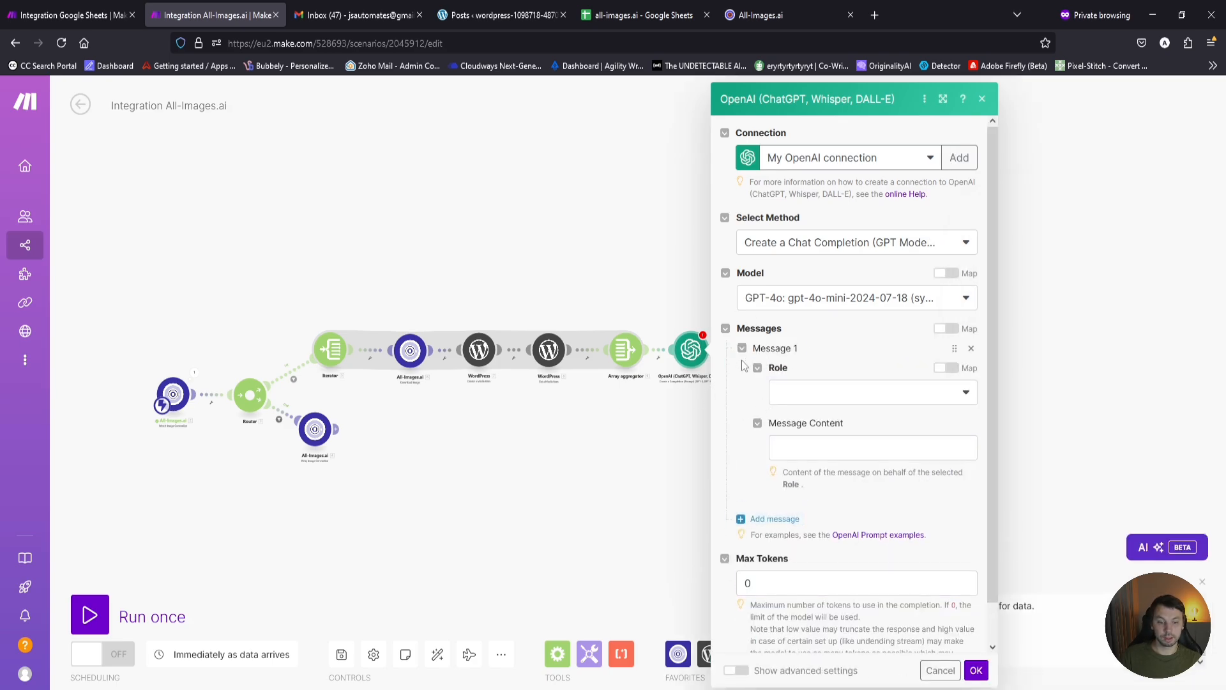
{"action": "left_click", "coordinate": [816, 394]}
{"action": "left_click", "coordinate": [815, 415]}
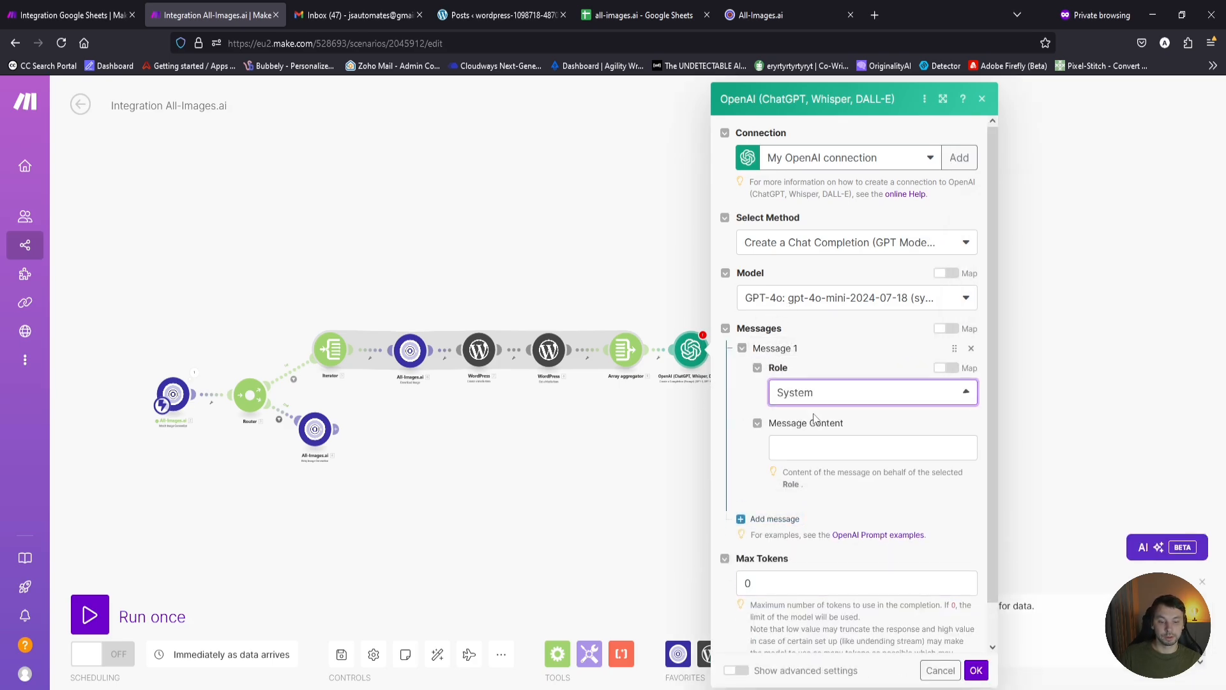
Copy the JSON response-format instructions with the sample response from promts.txt in Notepad and return to the scenario.
{"action": "left_click", "coordinate": [800, 447]}
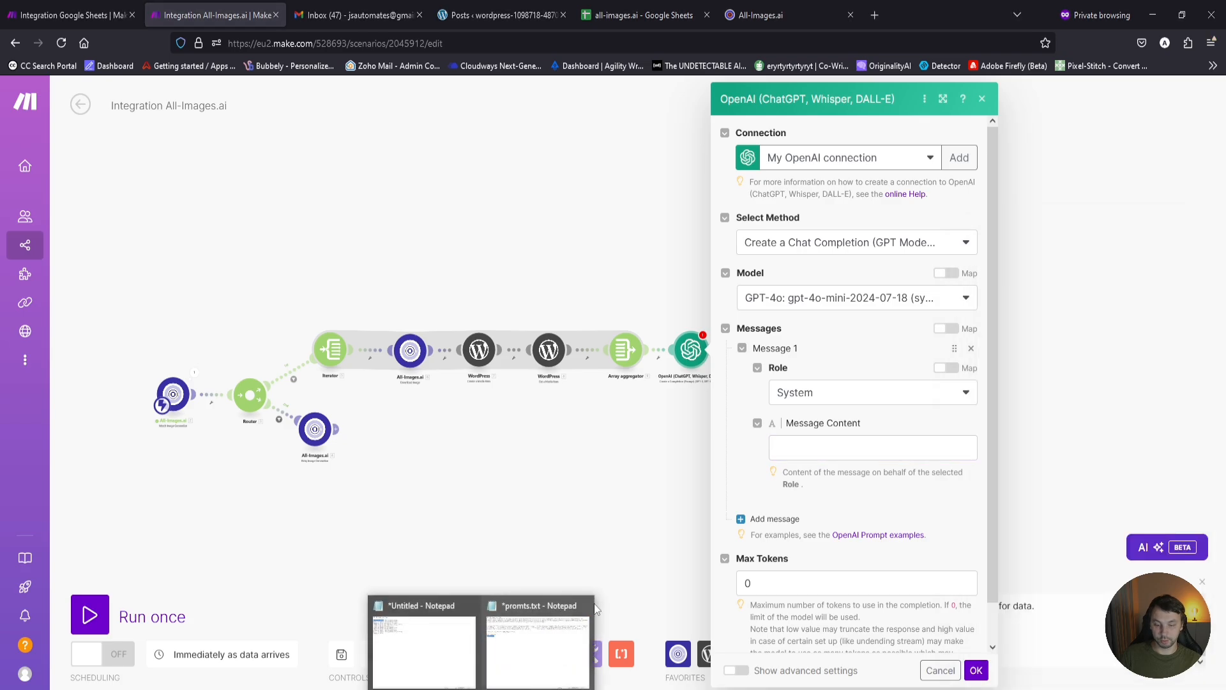
{"action": "left_click", "coordinate": [547, 642]}
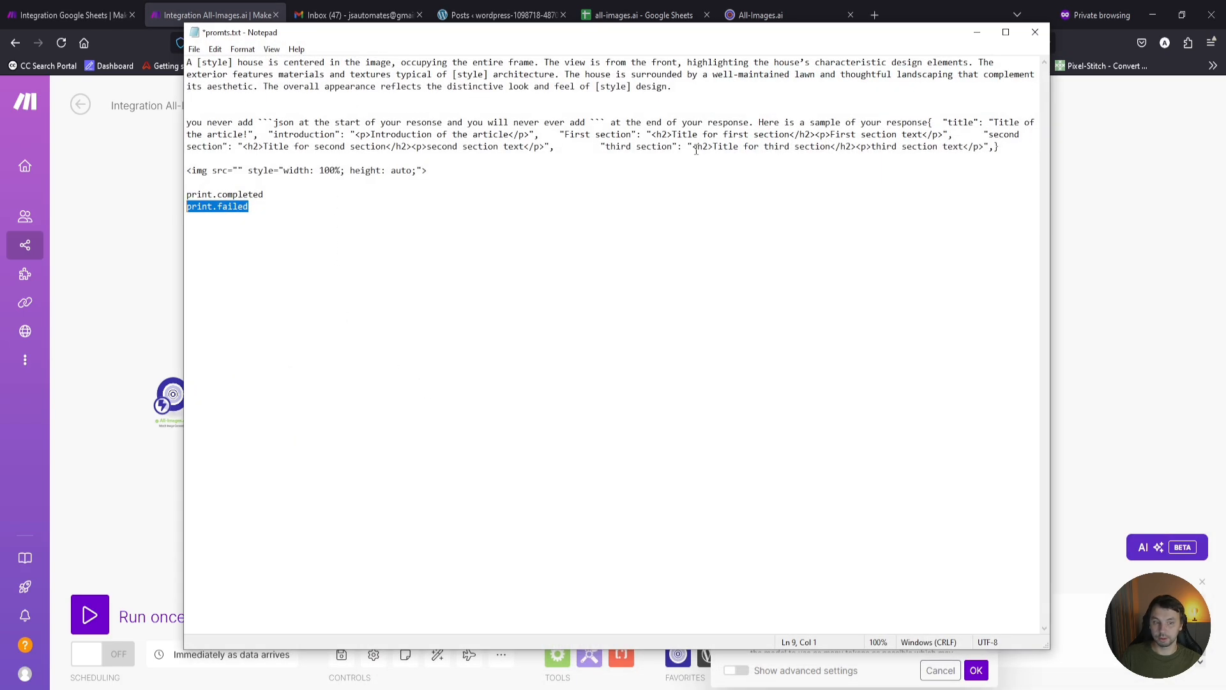
{"action": "left_click_drag", "start_coordinate": [999, 146], "coordinate": [57, 118]}
{"action": "key", "text": "ctrl+c"}
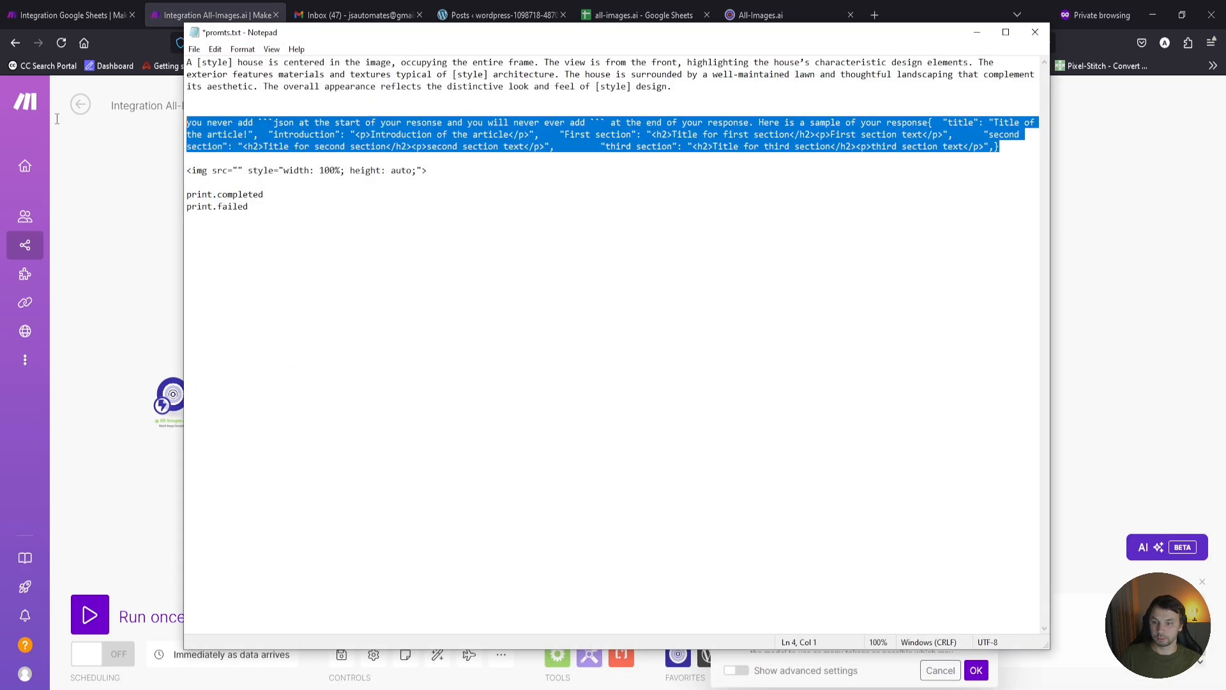
{"action": "left_click", "coordinate": [976, 32]}
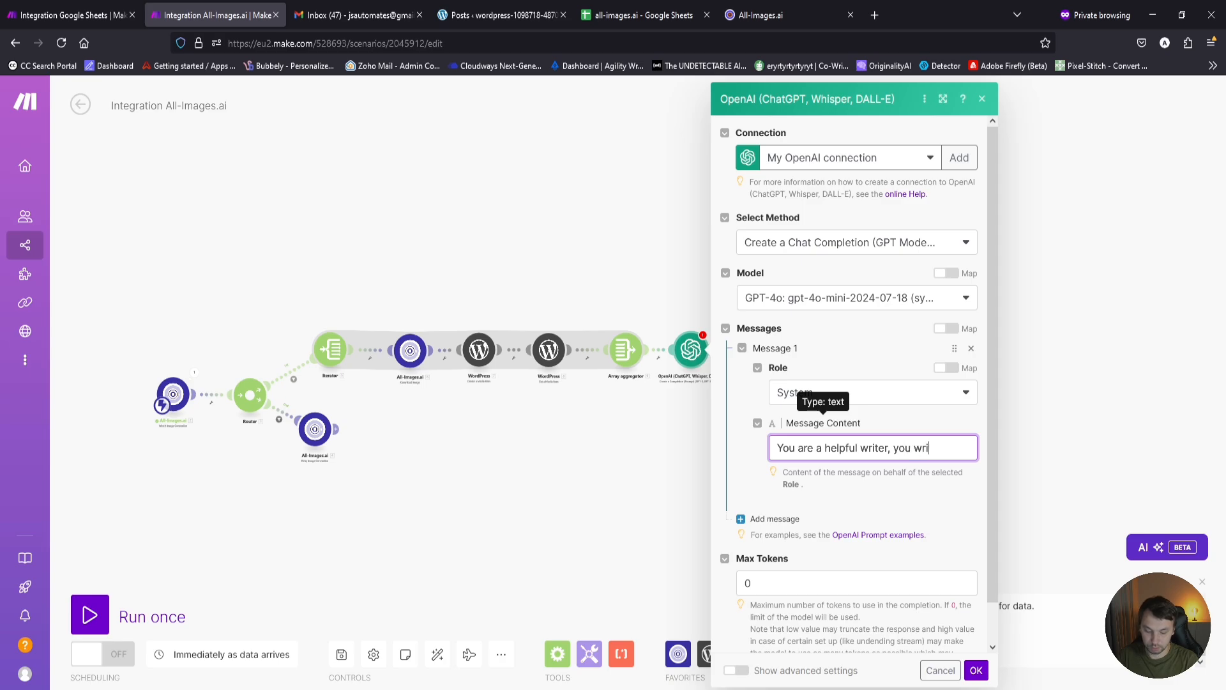
Write "You are a helpful writer, you write about house exteriors." as the system message, followed by the copied instructions after a blank line.
{"action": "type", "text": "ut house exteriors"}
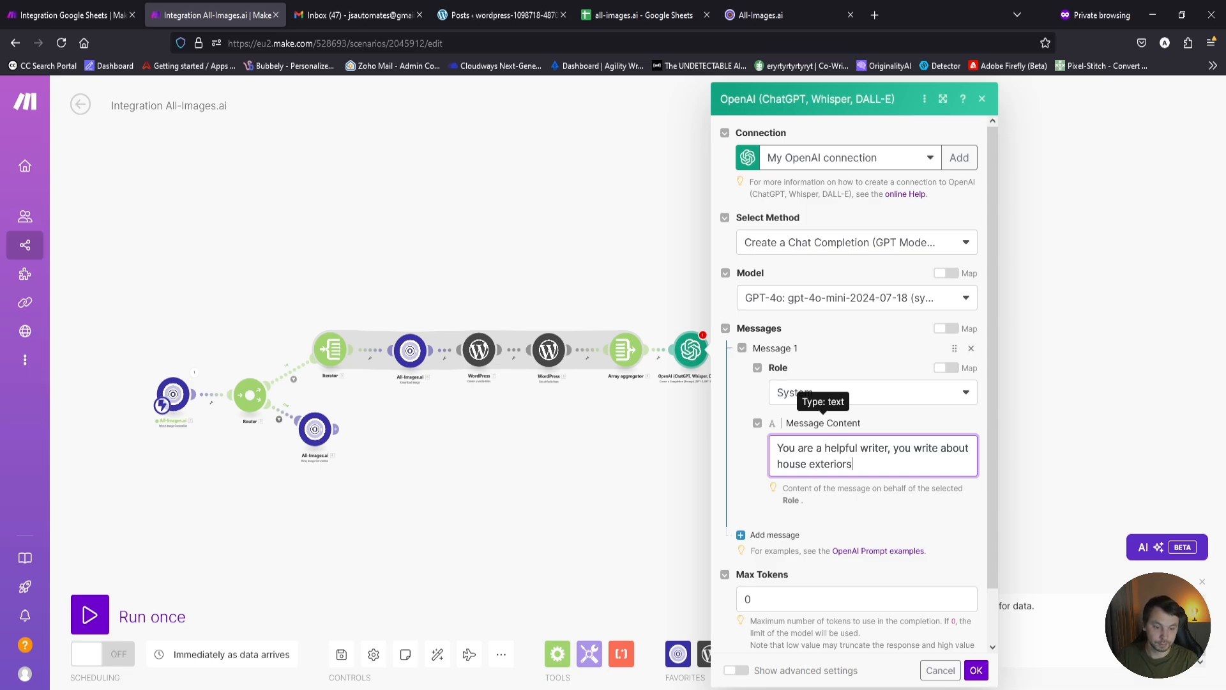
{"action": "key", "text": "Return"}
{"action": "key", "text": "Return"}
{"action": "key", "text": "ctrl+v"}
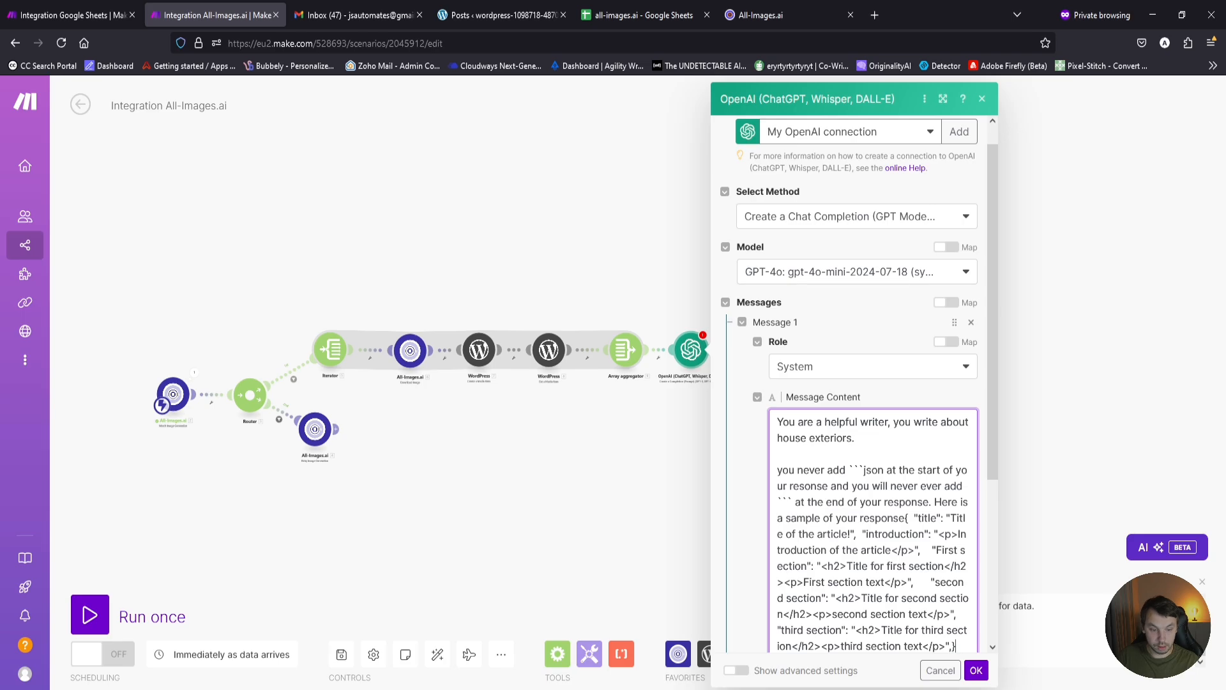
Add a second message with the User role and remove the comma before the closing brace of the system message's sample response.
{"action": "scroll", "coordinate": [862, 469], "scroll_direction": "down", "scroll_amount": 3}
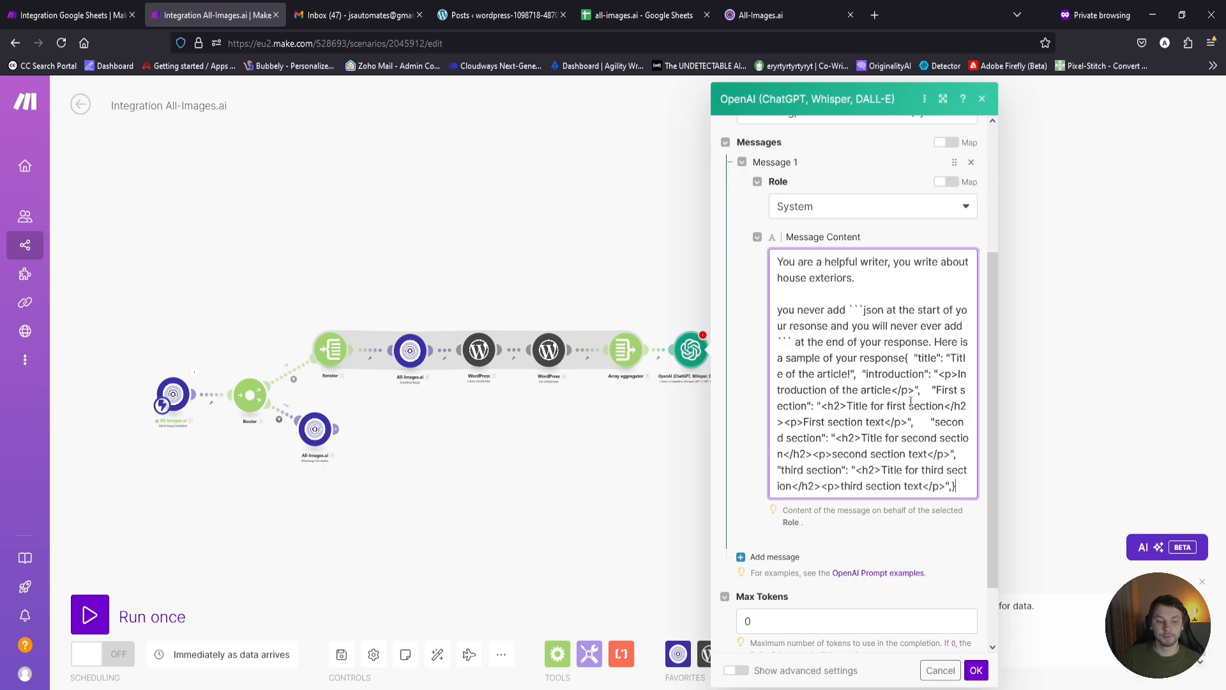
{"action": "scroll", "coordinate": [911, 401], "scroll_direction": "down", "scroll_amount": 2}
{"action": "left_click", "coordinate": [774, 480]}
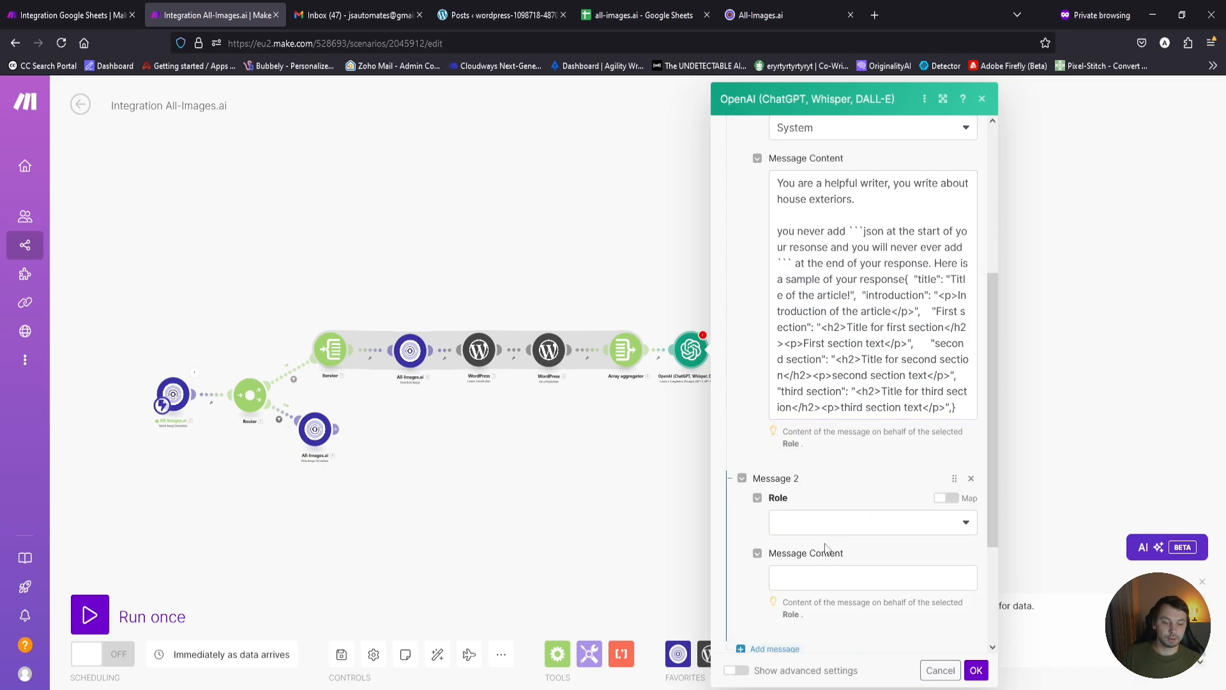
{"action": "scroll", "coordinate": [830, 536], "scroll_direction": "down", "scroll_amount": 2}
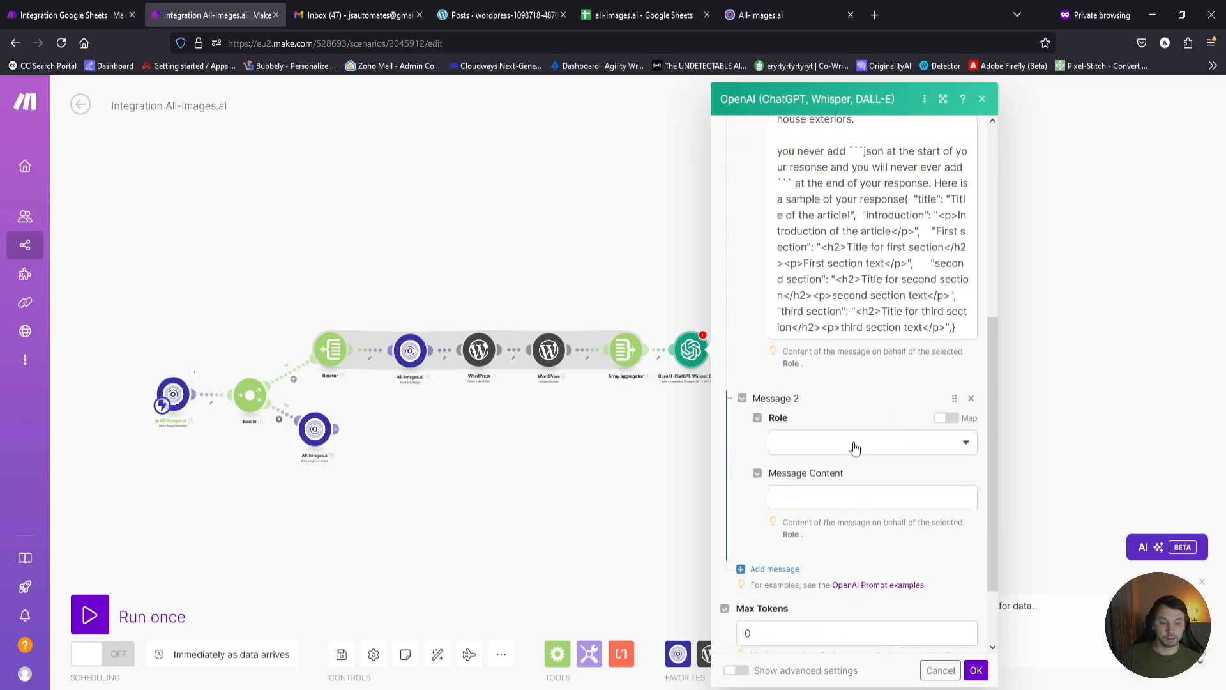
{"action": "left_click", "coordinate": [953, 326]}
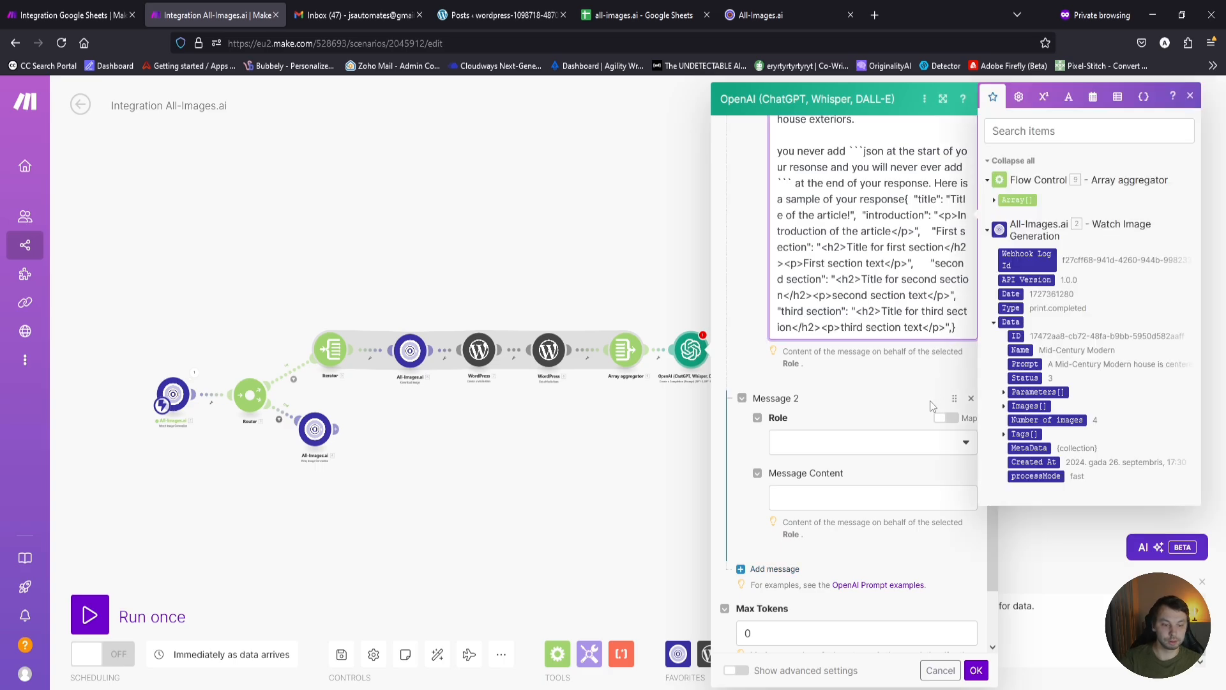
{"action": "left_click", "coordinate": [876, 447]}
{"action": "left_click", "coordinate": [821, 487]}
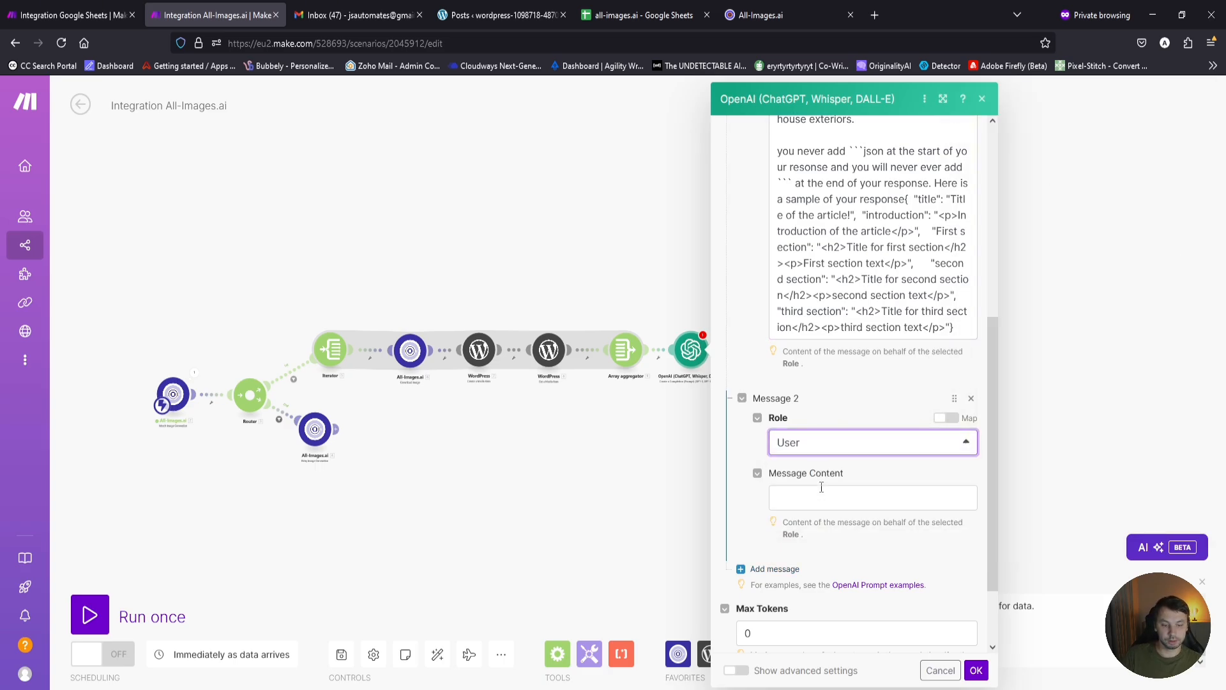
Write the user message "Write a blog post about [Name] houses", mapping Name from the Watch Image Generation data.
{"action": "left_click", "coordinate": [846, 496]}
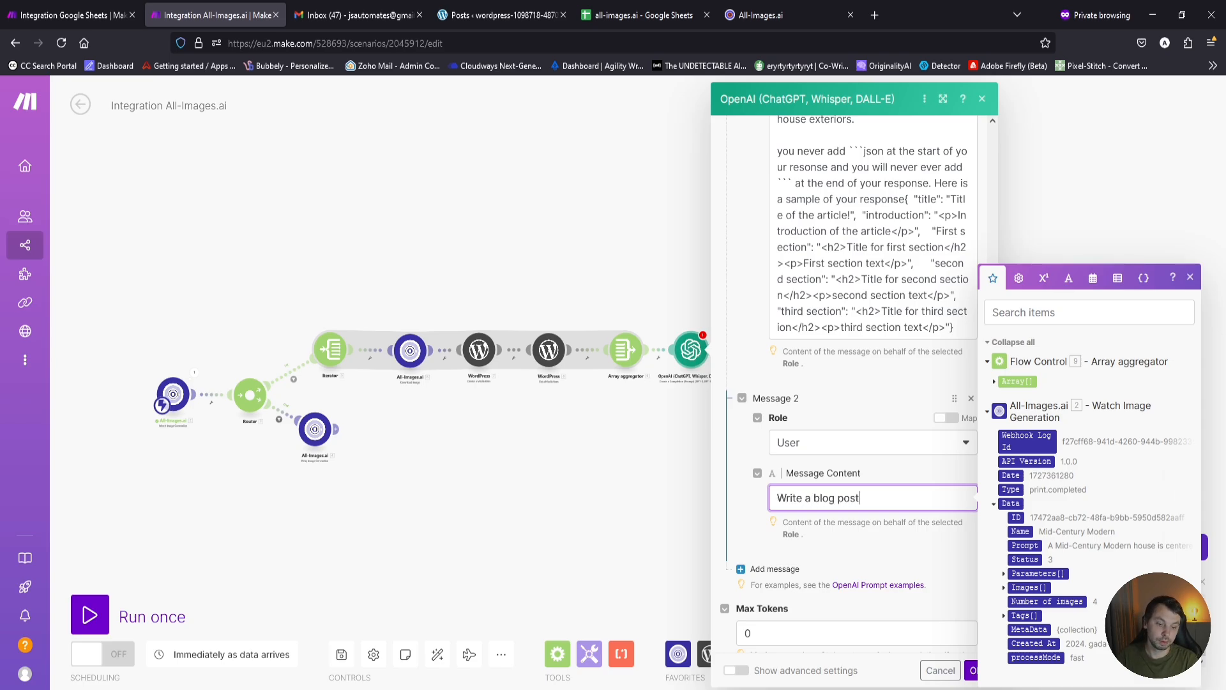
{"action": "type", "text": "Write a blog post about"}
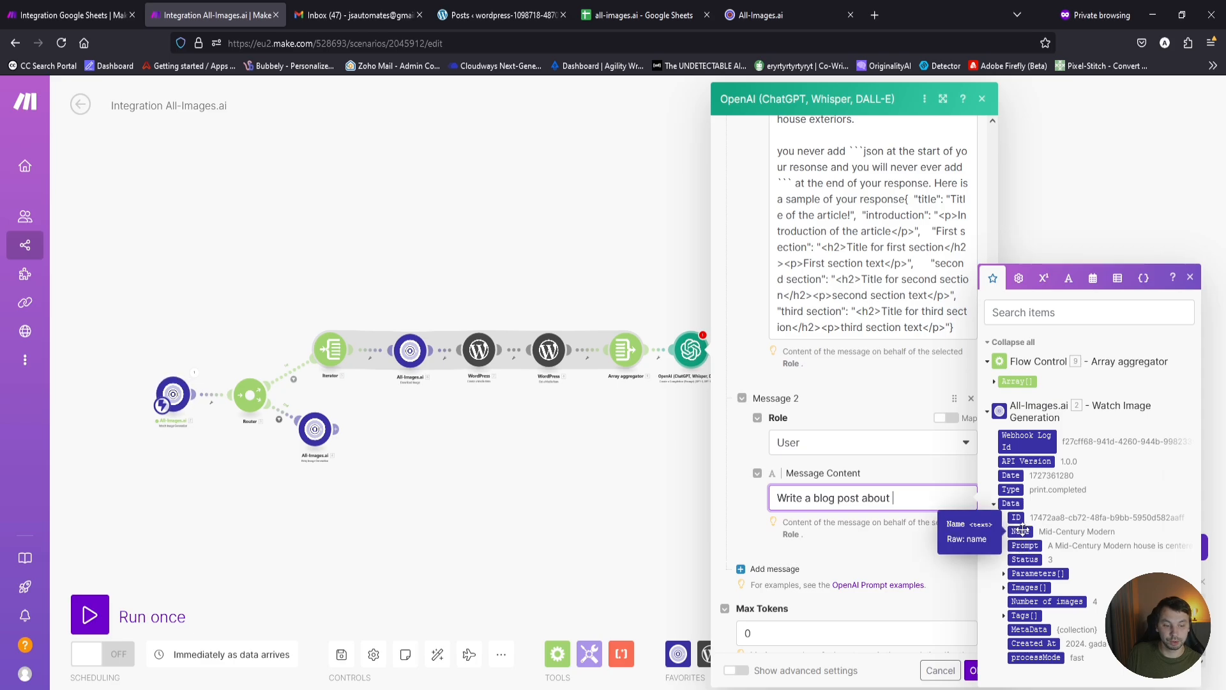
{"action": "left_click", "coordinate": [1020, 531]}
{"action": "scroll", "coordinate": [850, 577], "scroll_direction": "down", "scroll_amount": 2}
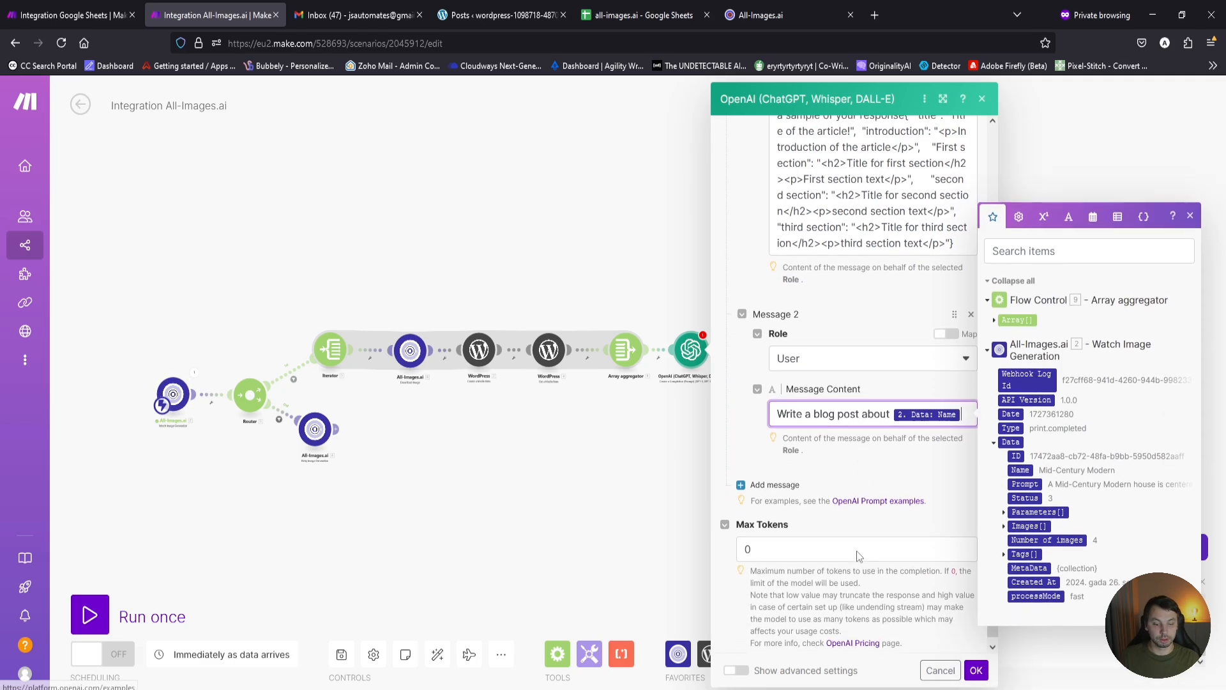
{"action": "left_click", "coordinate": [962, 407]}
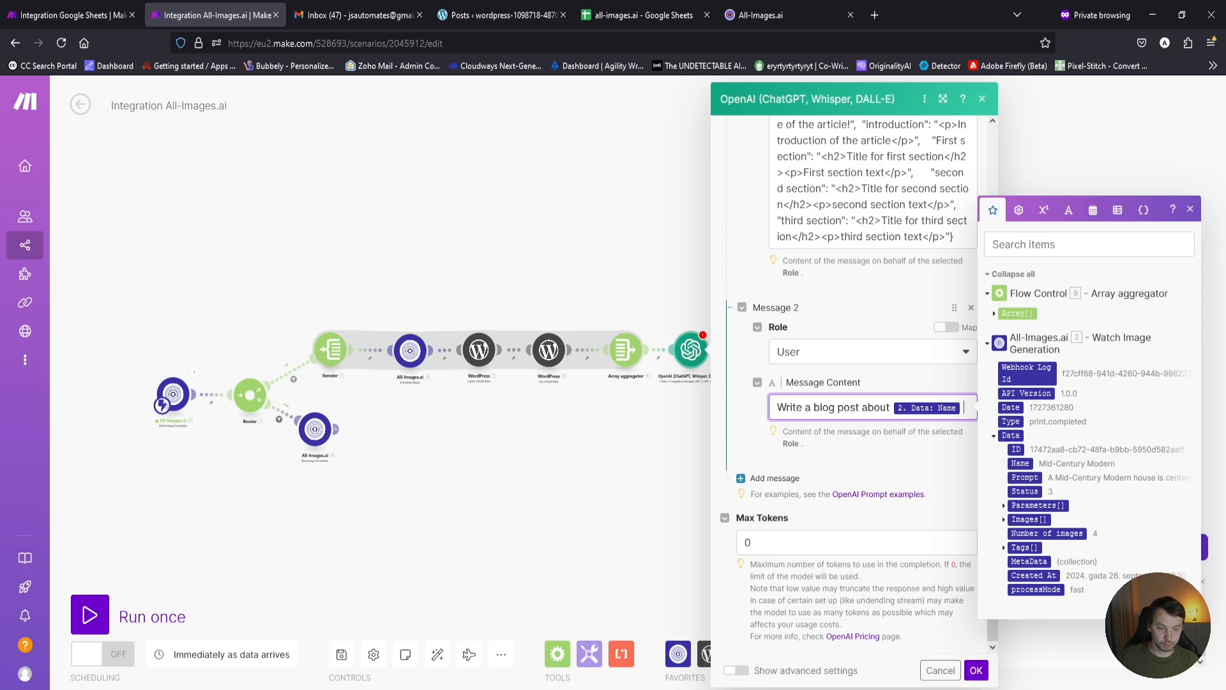
{"action": "type", "text": "houses"}
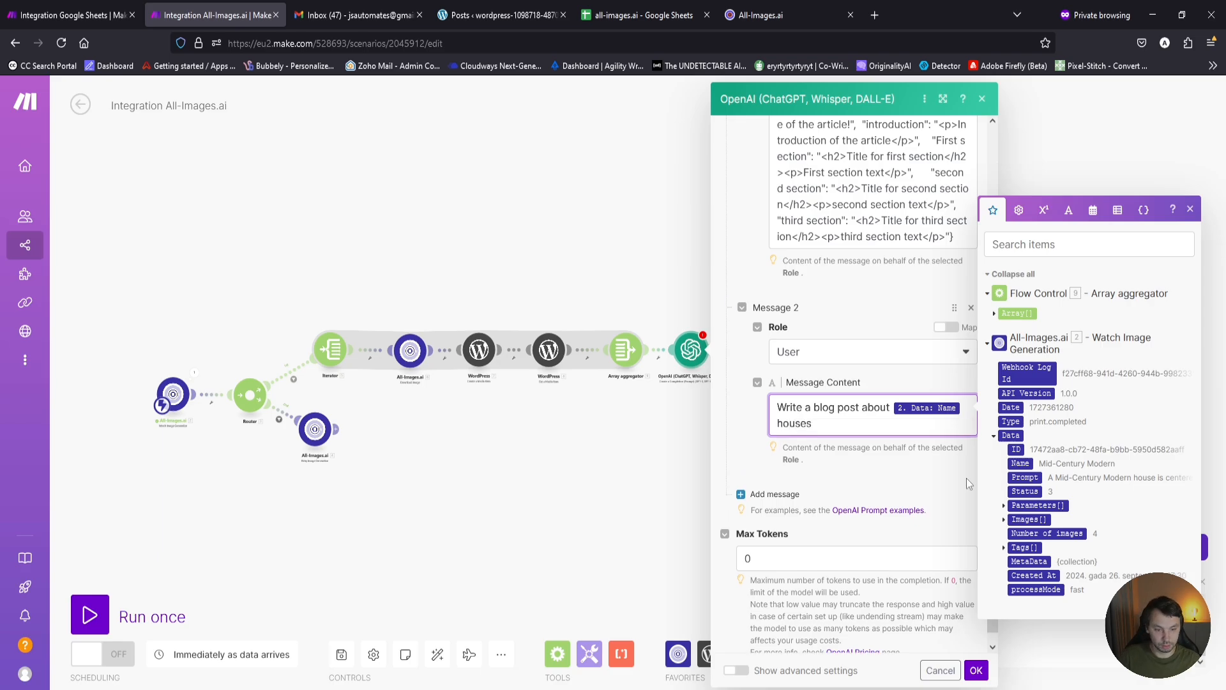
Save the OpenAI completion module with its system and user messages.
{"action": "scroll", "coordinate": [939, 512], "scroll_direction": "up", "scroll_amount": 3}
{"action": "scroll", "coordinate": [939, 512], "scroll_direction": "down", "scroll_amount": 2}
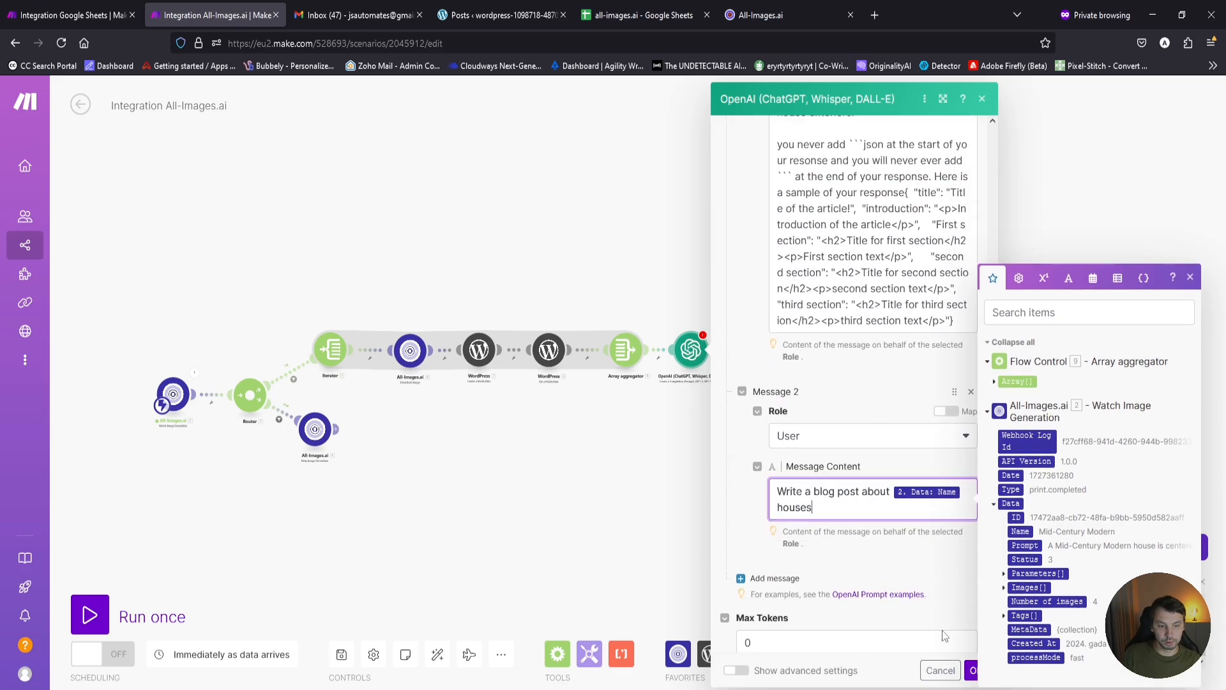
{"action": "left_click", "coordinate": [972, 675]}
Add a JSON Parse JSON module after the OpenAI module and map the OpenAI Result as its JSON string.
{"action": "scroll", "coordinate": [693, 350], "scroll_direction": "up", "scroll_amount": 5}
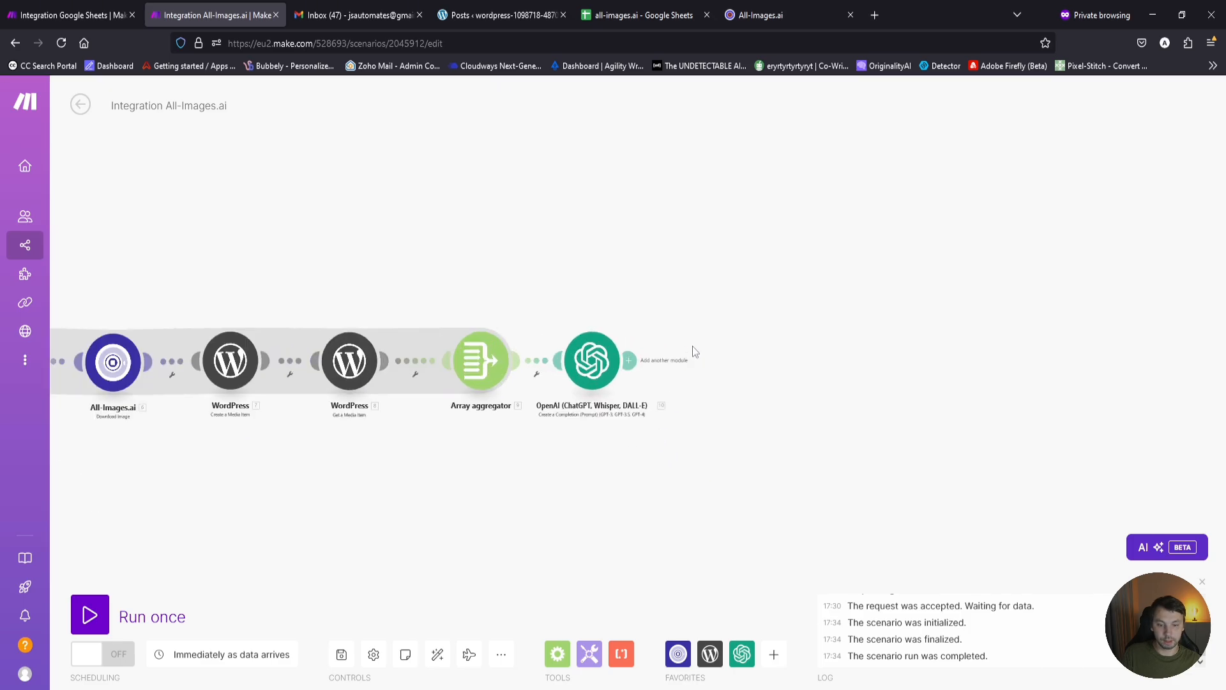
{"action": "left_click", "coordinate": [773, 653]}
{"action": "type", "text": "js"}
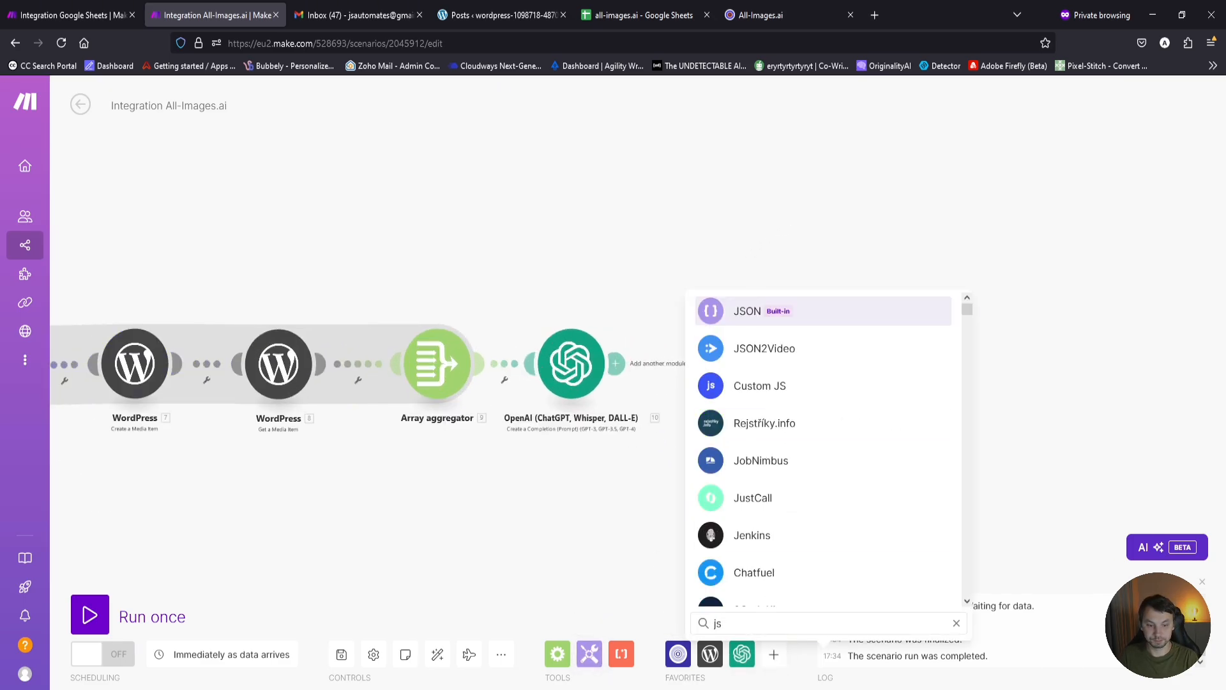
{"action": "left_click", "coordinate": [834, 324]}
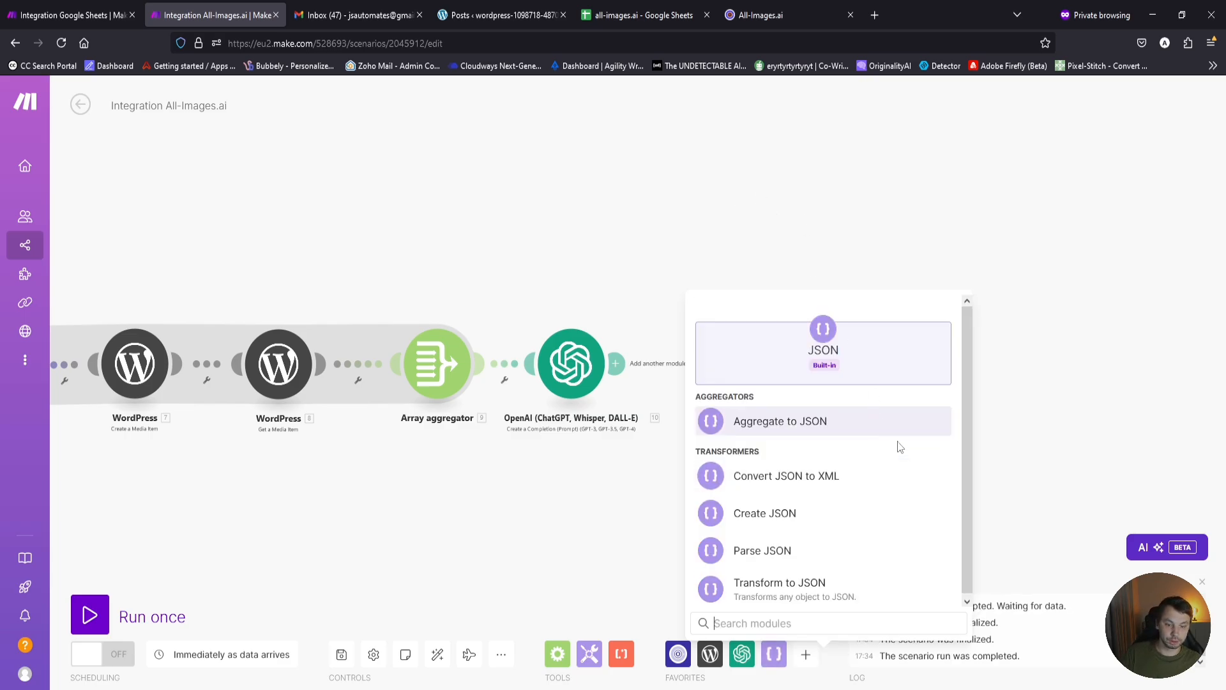
{"action": "left_click", "coordinate": [844, 556]}
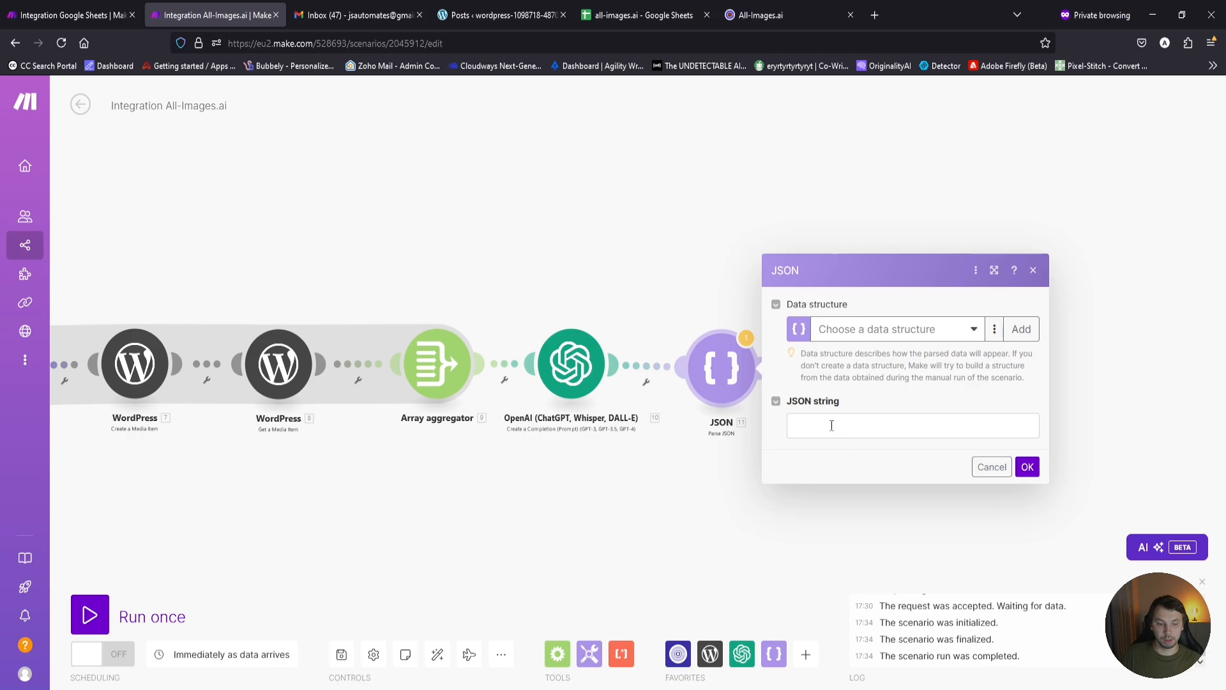
{"action": "left_click", "coordinate": [831, 425]}
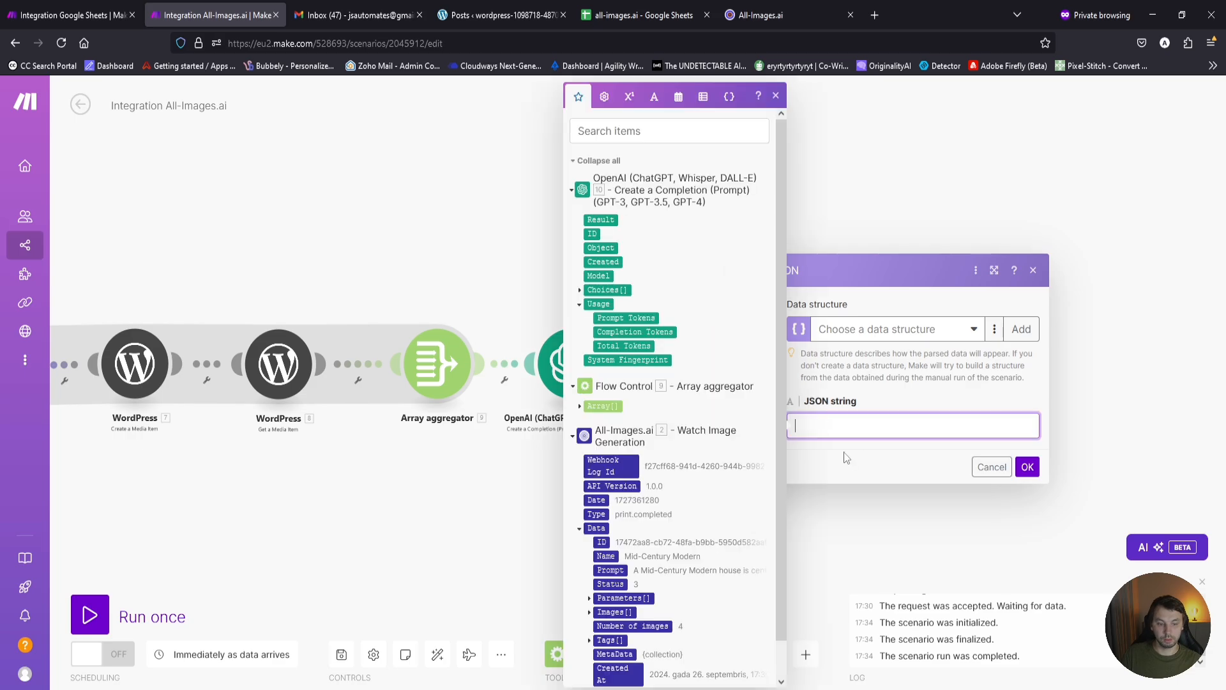
{"action": "left_click", "coordinate": [595, 219]}
{"action": "left_click", "coordinate": [1026, 467]}
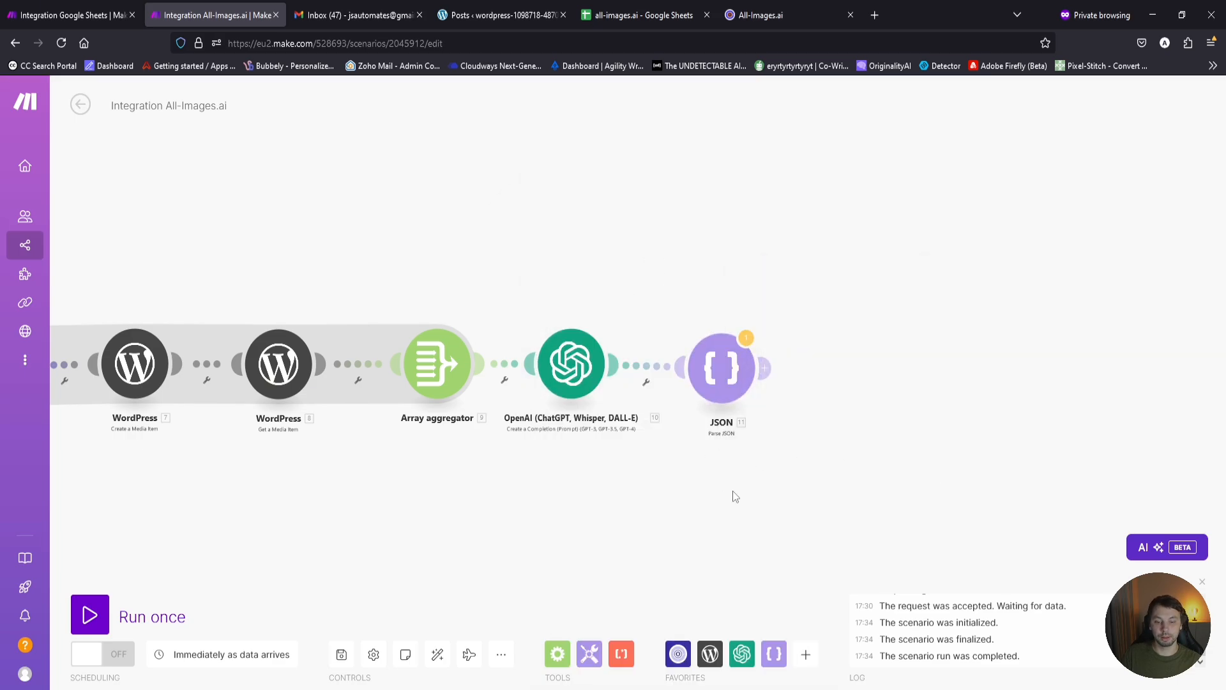
Start a run of the OpenAI module only, leaving its Name value empty for the moment.
{"action": "left_click_drag", "start_coordinate": [733, 491], "coordinate": [675, 446]}
{"action": "scroll", "coordinate": [677, 424], "scroll_direction": "down", "scroll_amount": 3}
{"action": "left_click_drag", "start_coordinate": [451, 466], "coordinate": [695, 468]}
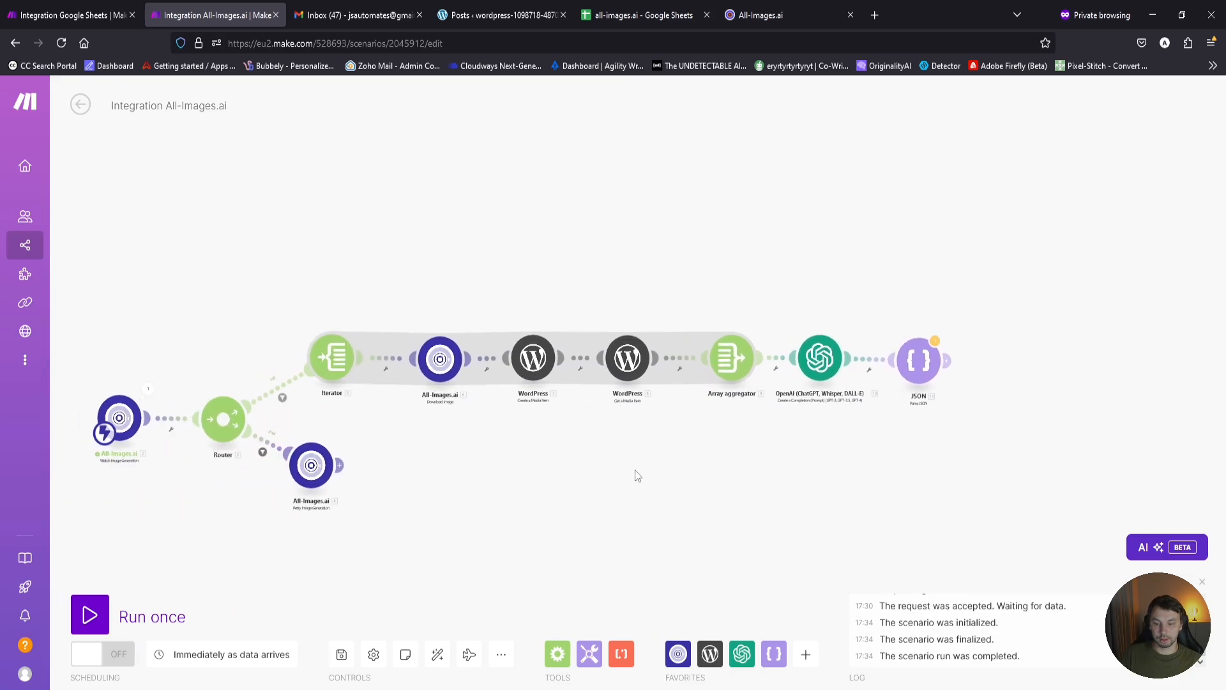
{"action": "right_click", "coordinate": [820, 359]}
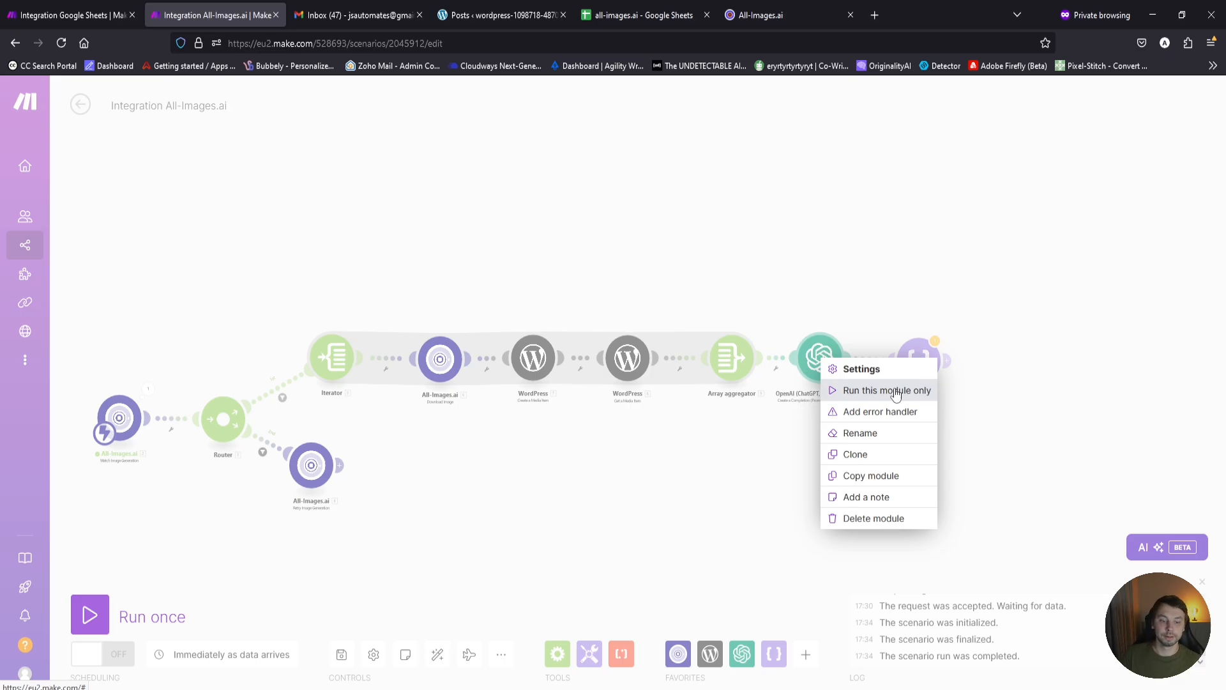
{"action": "left_click", "coordinate": [896, 390]}
{"action": "left_click", "coordinate": [998, 460]}
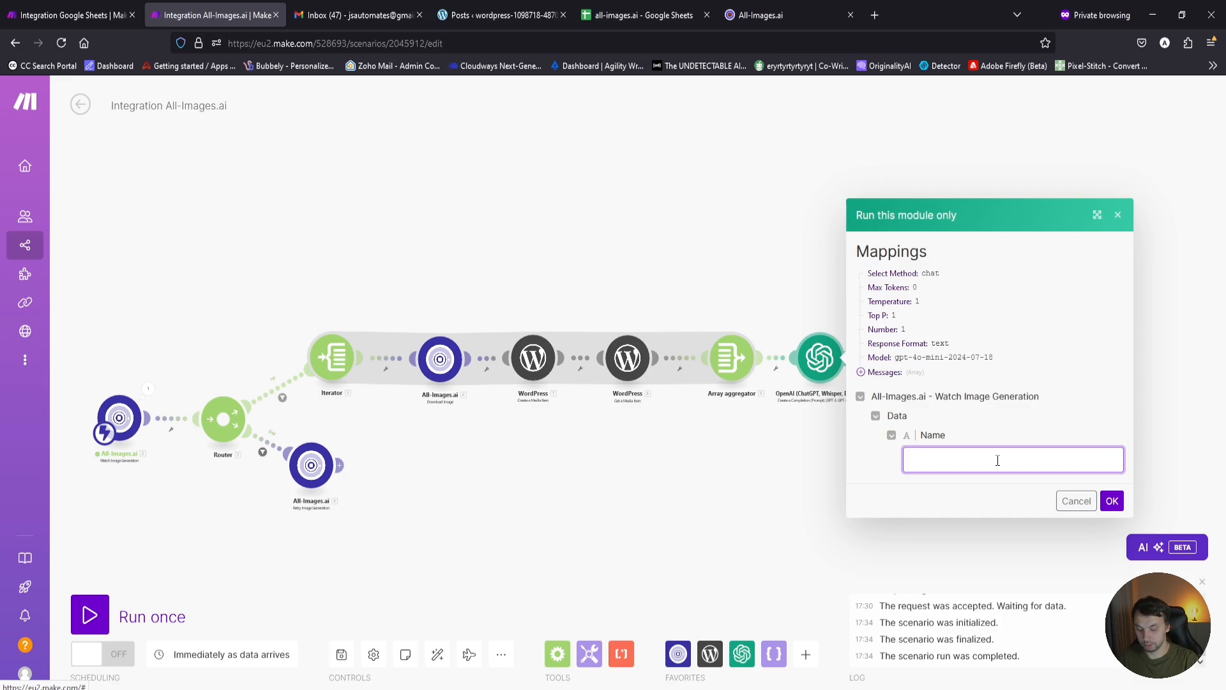
{"action": "key", "text": "ctrl+v"}
{"action": "key", "text": "ctrl+z"}
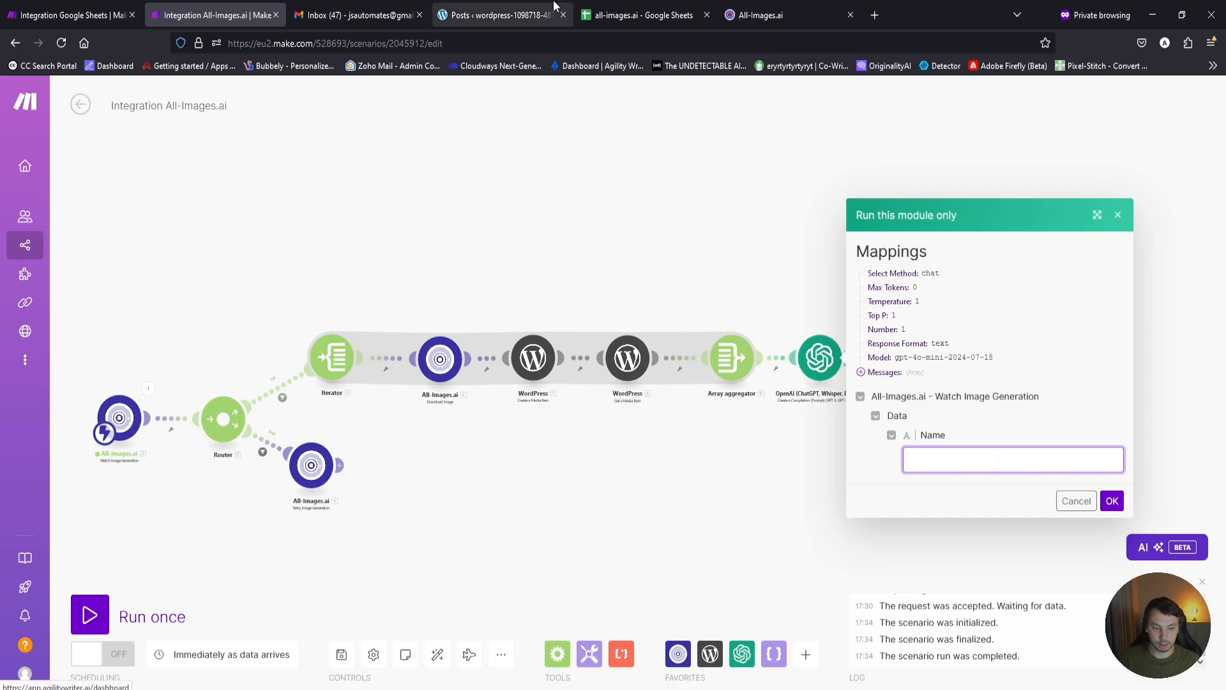
Copy the keyword Mid-Century Modern from cell A2 of the all-images.ai sheet and run the OpenAI module with it as the Name.
{"action": "left_click", "coordinate": [626, 14]}
{"action": "triple_click", "coordinate": [120, 209]}
{"action": "key", "text": "ctrl+c"}
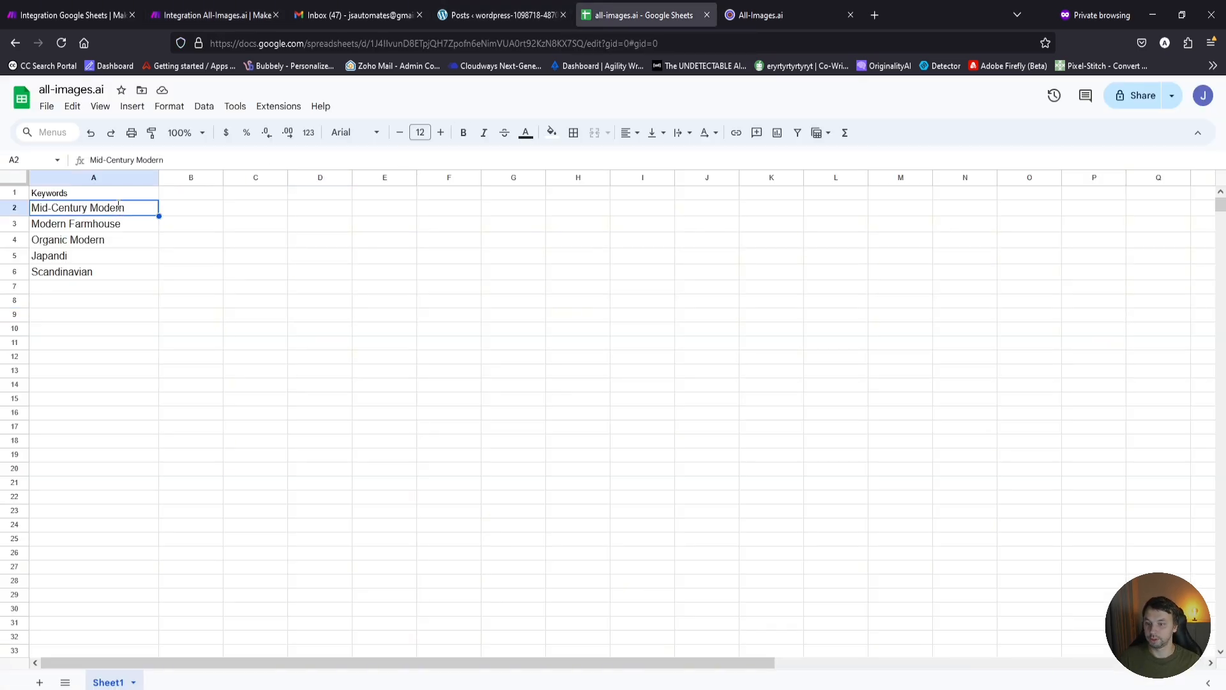
{"action": "left_click", "coordinate": [214, 13]}
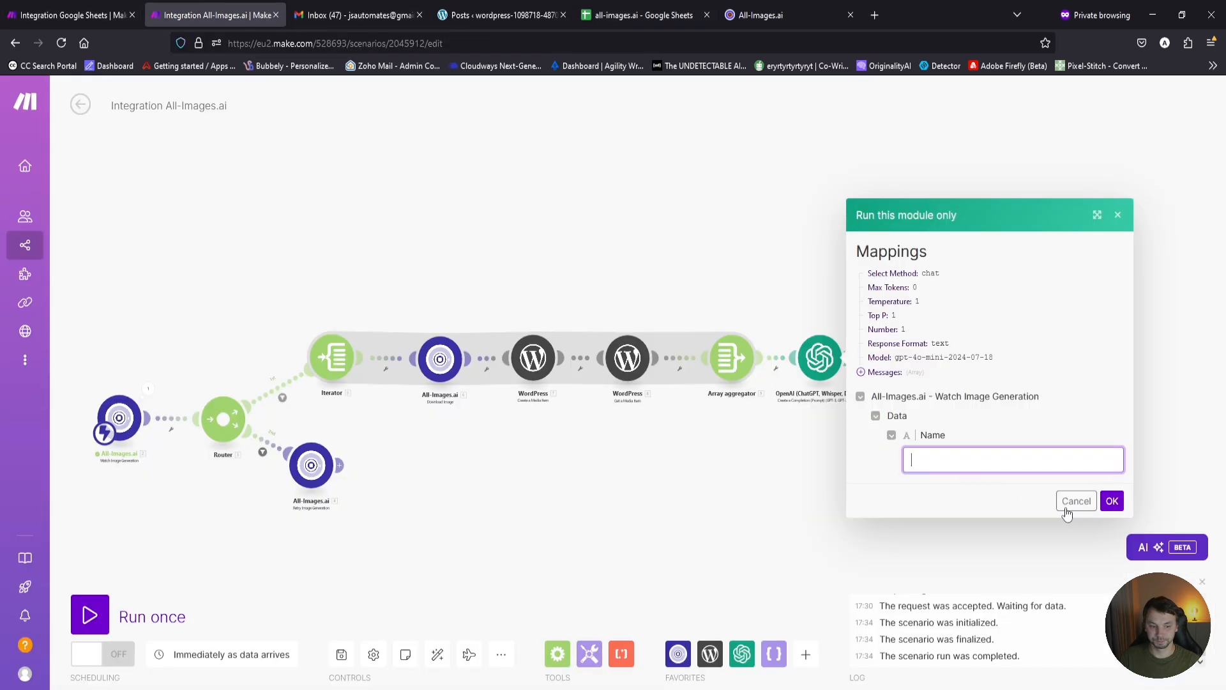
{"action": "key", "text": "ctrl+v"}
{"action": "left_click", "coordinate": [1113, 501]}
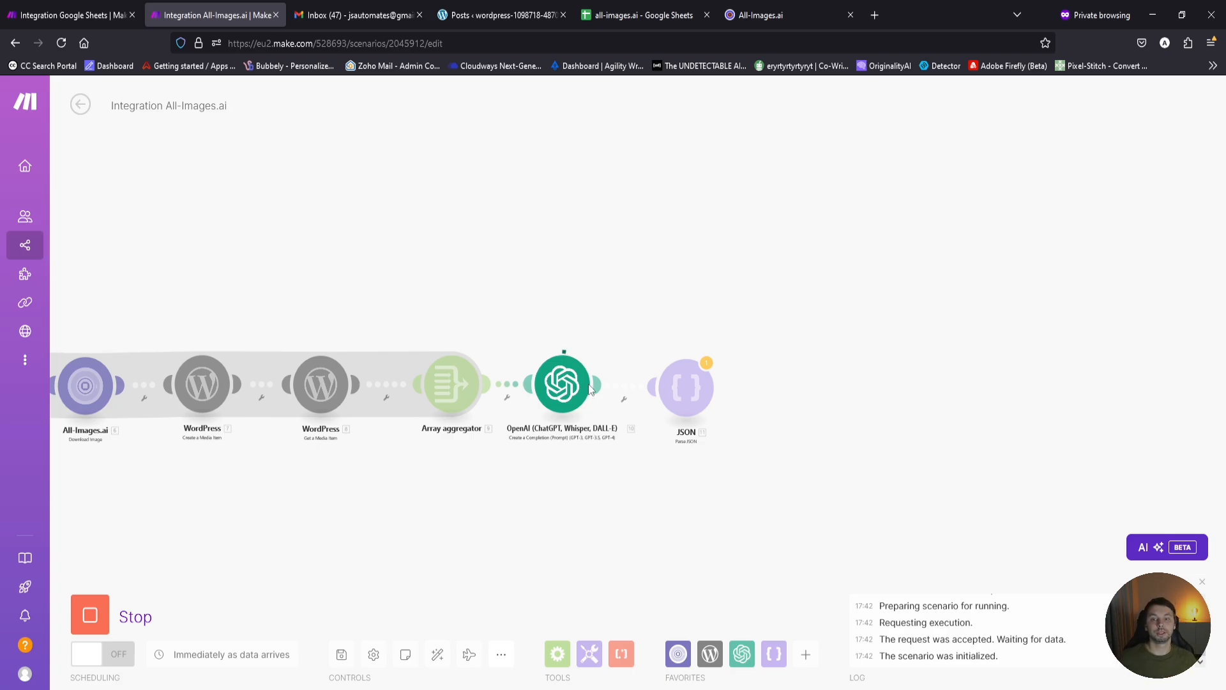
Examine the blog post JSON in the OpenAI operation's output and check the Parse JSON module's mapping.
{"action": "left_click", "coordinate": [588, 384]}
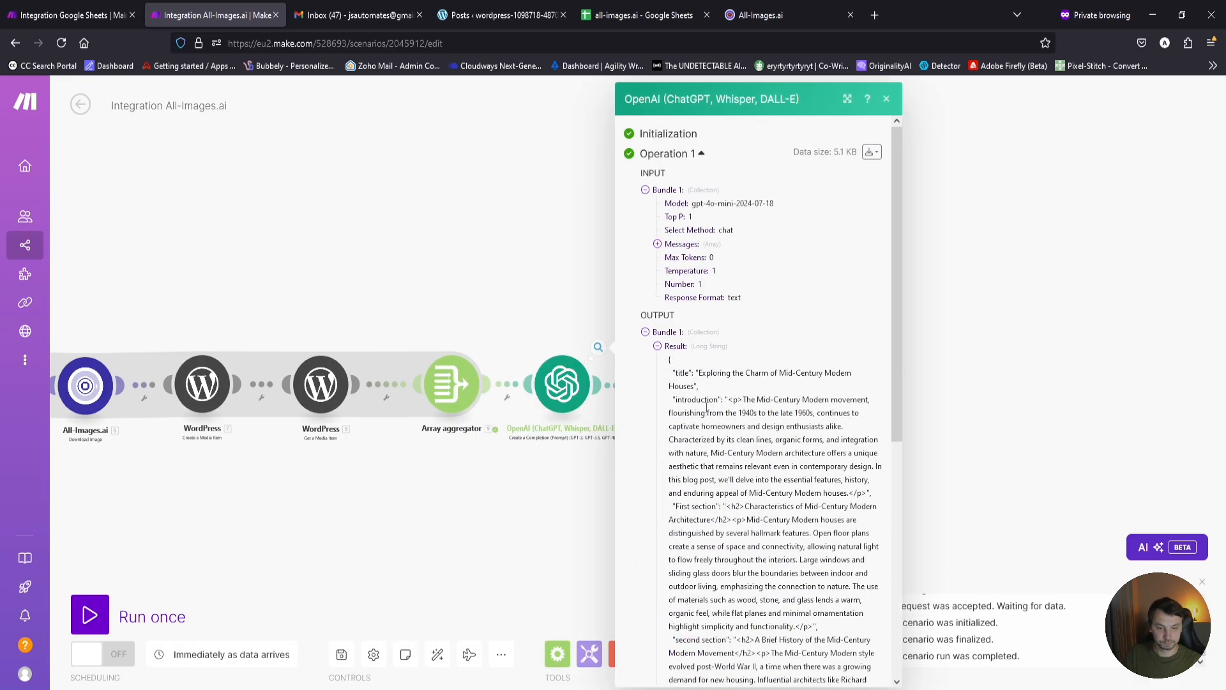
{"action": "scroll", "coordinate": [706, 406], "scroll_direction": "down", "scroll_amount": 10}
{"action": "left_click", "coordinate": [1089, 298]}
{"action": "left_click", "coordinate": [685, 385]}
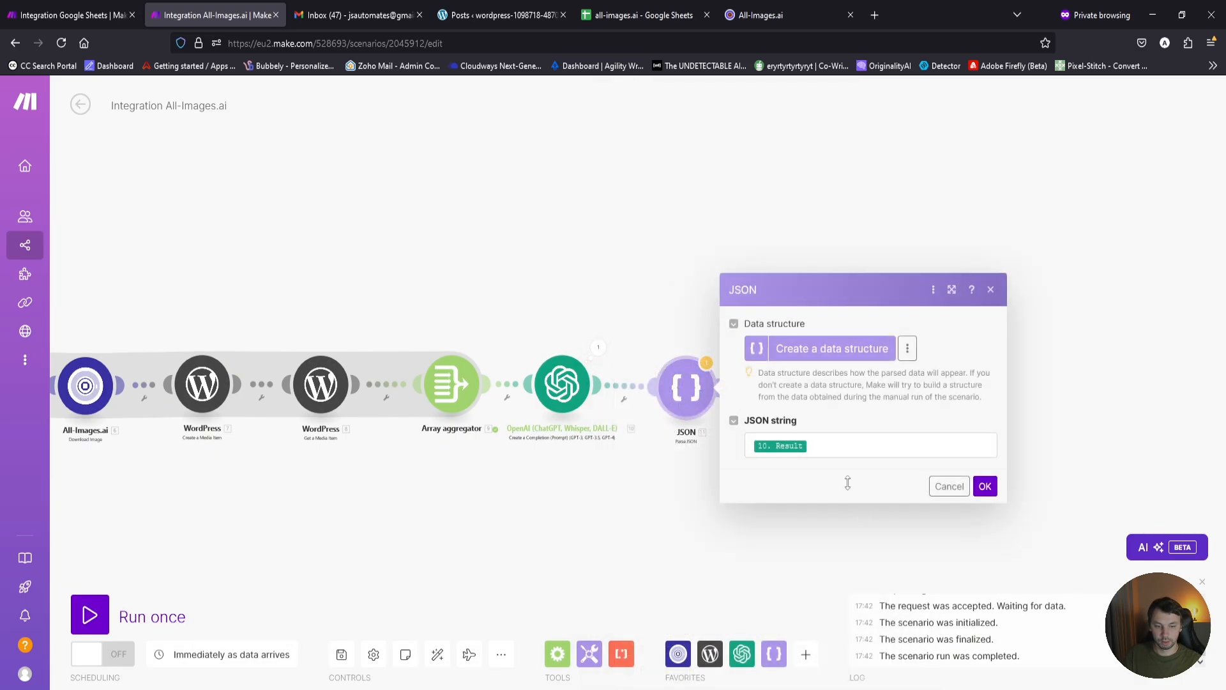
Expand the Result in the OpenAI operation's output and copy its complete JSON text.
{"action": "left_click", "coordinate": [598, 347]}
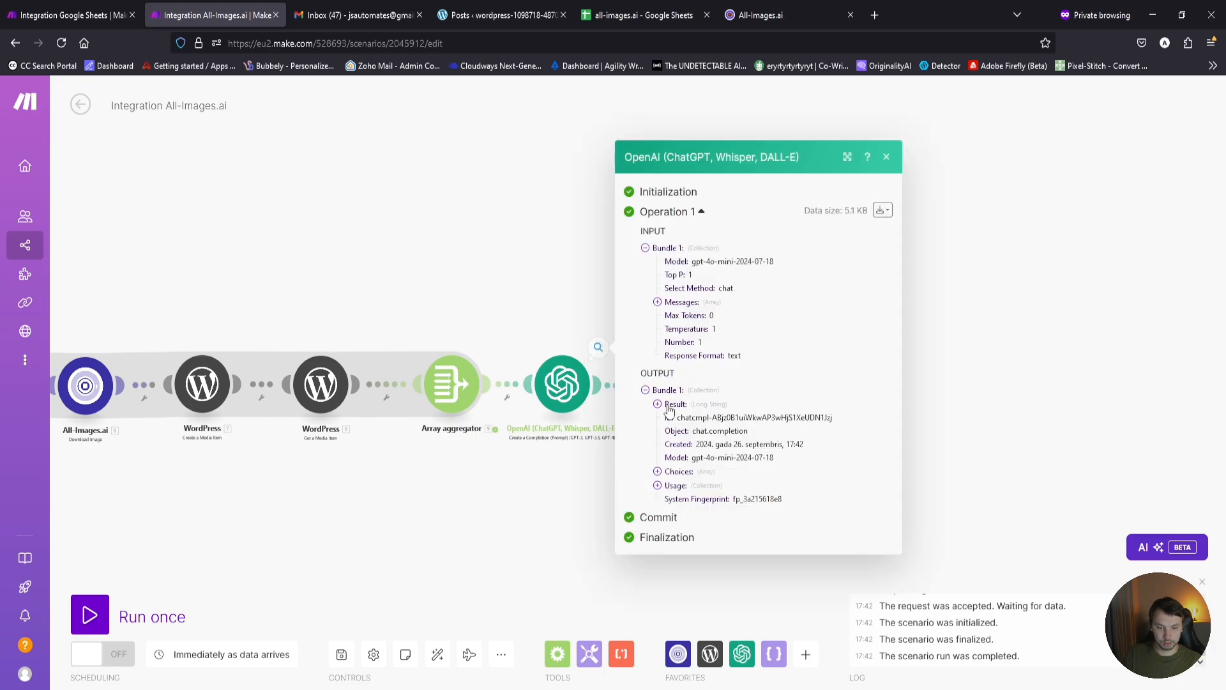
{"action": "left_click", "coordinate": [669, 405]}
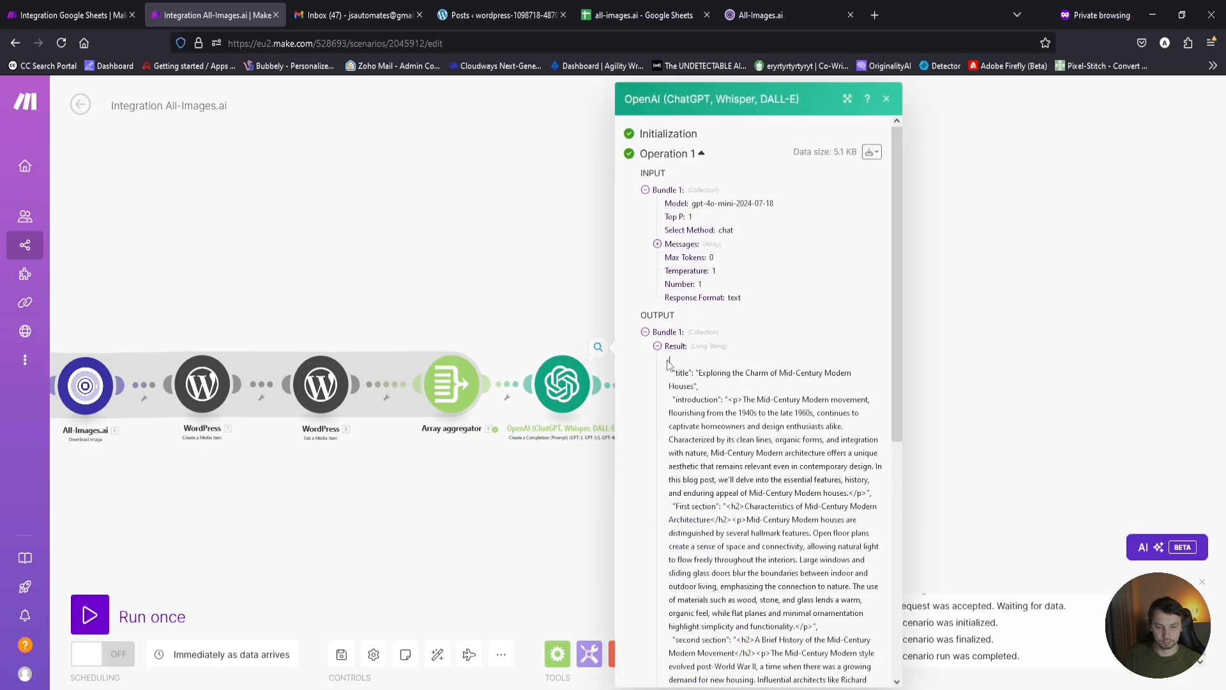
{"action": "left_click_drag", "start_coordinate": [677, 383], "coordinate": [739, 541]}
{"action": "left_click", "coordinate": [670, 359]}
{"action": "scroll", "coordinate": [728, 621], "scroll_direction": "down", "scroll_amount": 6}
{"action": "left_click", "coordinate": [912, 387]}
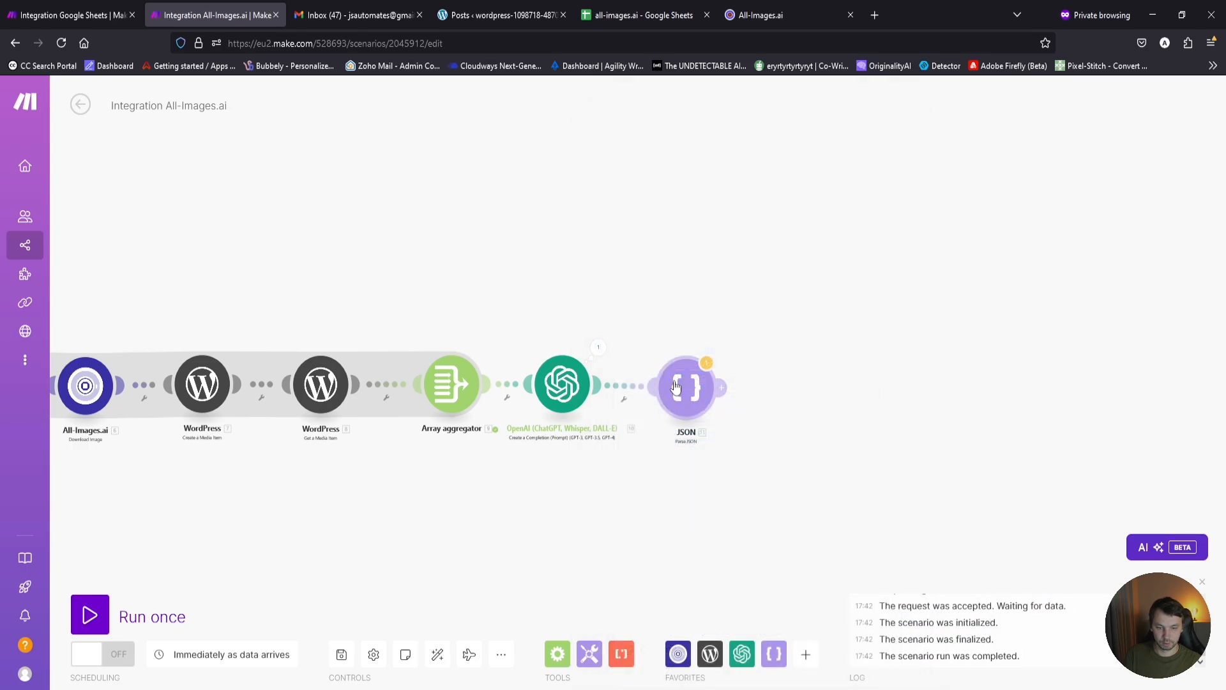
Run only the Parse JSON module, using the copied JSON text as the OpenAI Result.
{"action": "right_click", "coordinate": [687, 383]}
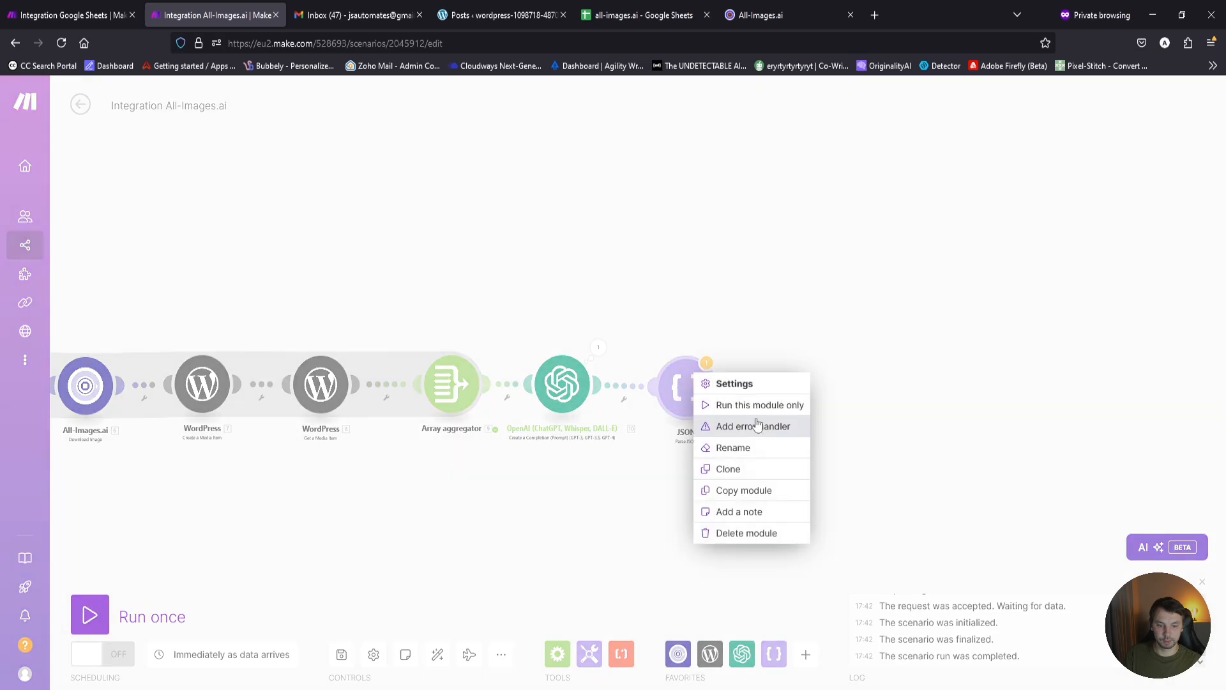
{"action": "left_click", "coordinate": [741, 404]}
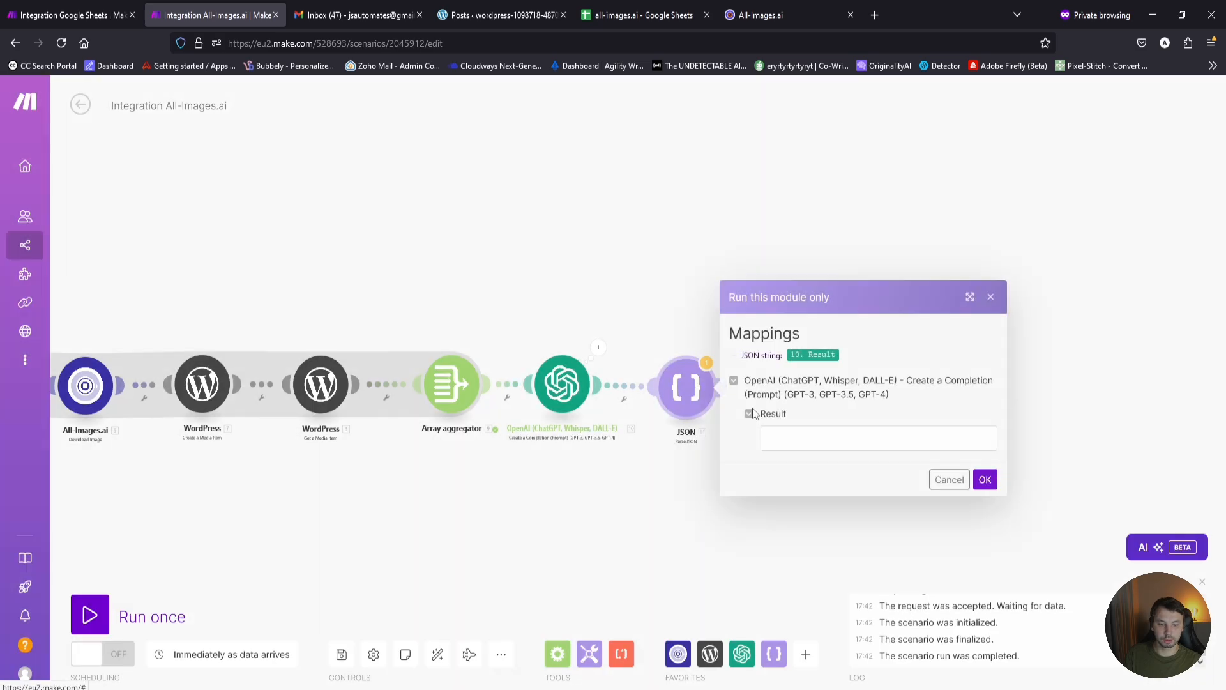
{"action": "left_click", "coordinate": [800, 442]}
{"action": "key", "text": "ctrl+v"}
{"action": "left_click", "coordinate": [994, 487]}
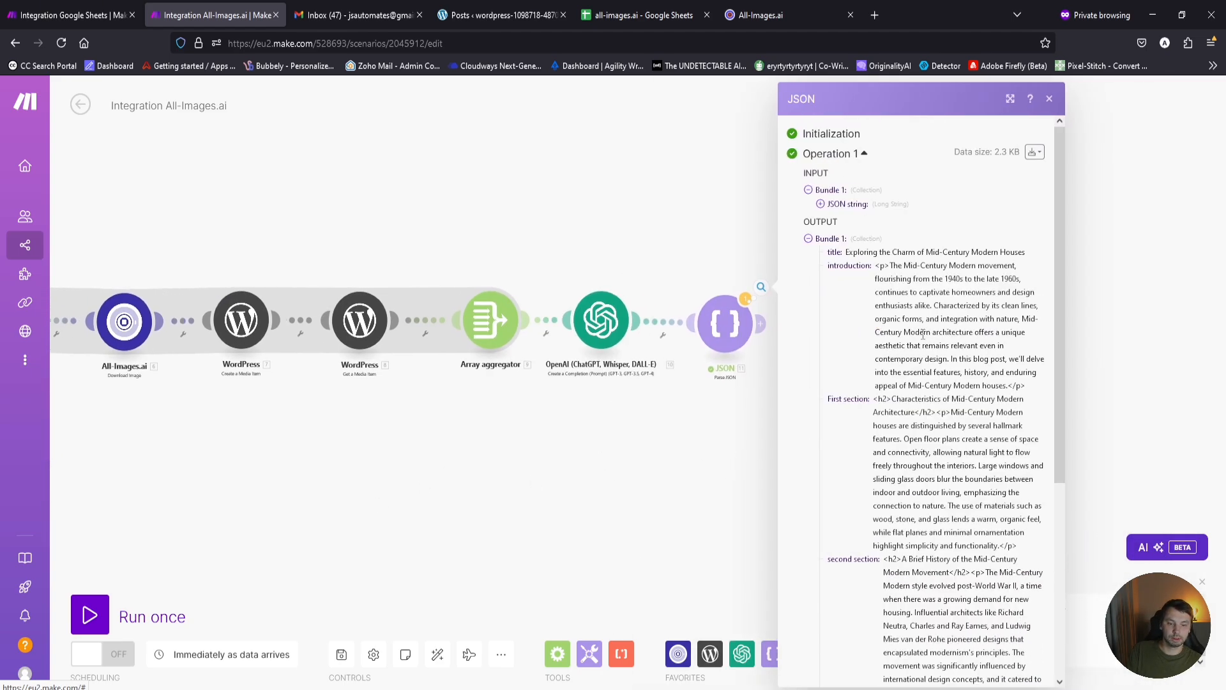
Examine the title, introduction and three sections in the Parse JSON module's output.
{"action": "scroll", "coordinate": [915, 348], "scroll_direction": "down", "scroll_amount": 5}
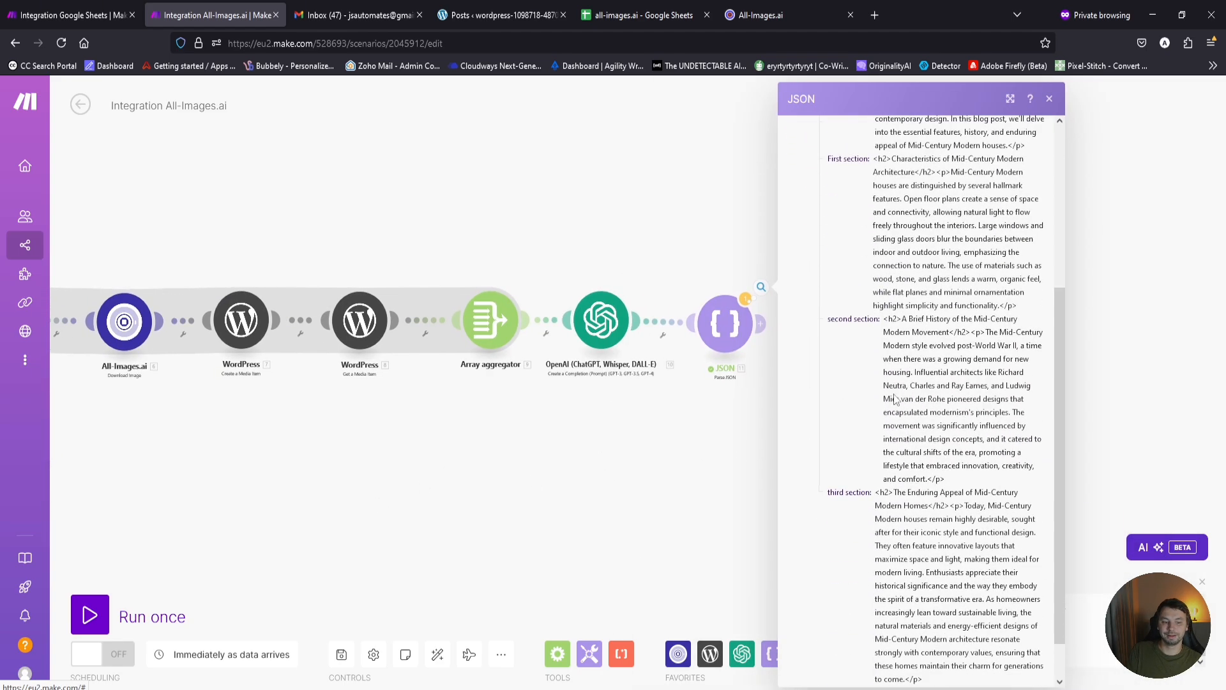
{"action": "scroll", "coordinate": [897, 482], "scroll_direction": "up", "scroll_amount": 5}
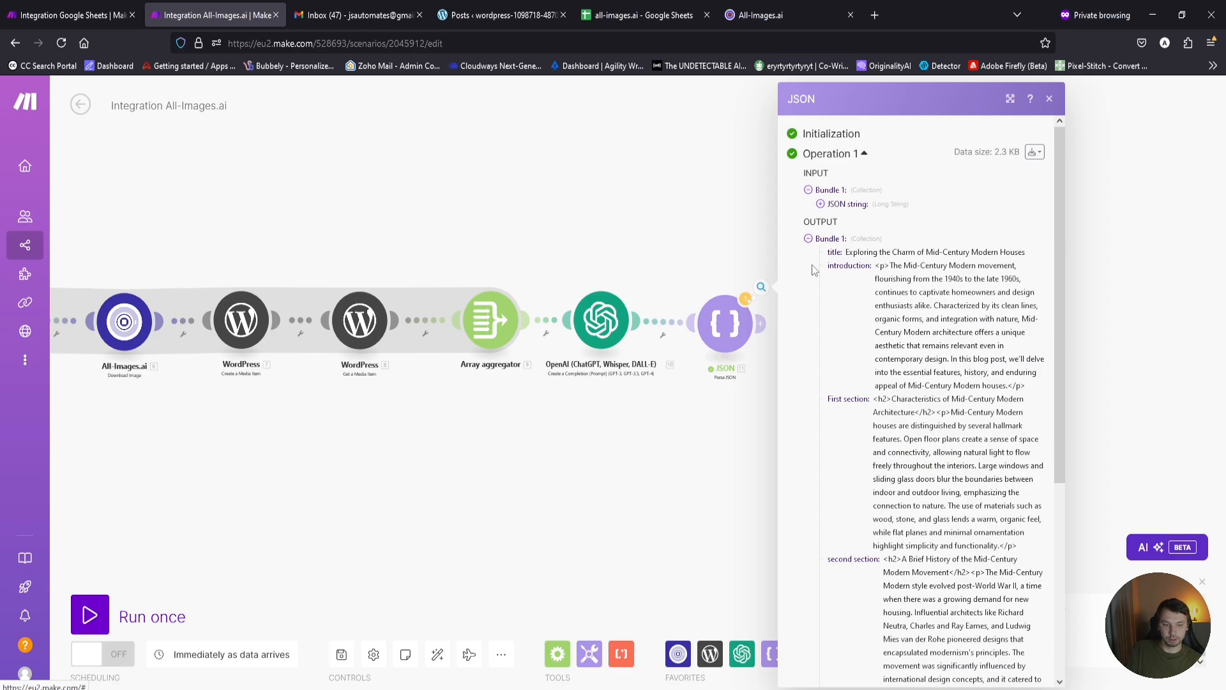
{"action": "left_click_drag", "start_coordinate": [887, 254], "coordinate": [1017, 254]}
{"action": "left_click", "coordinate": [933, 290]}
{"action": "left_click_drag", "start_coordinate": [875, 266], "coordinate": [1019, 321]}
{"action": "left_click_drag", "start_coordinate": [873, 400], "coordinate": [971, 453]}
{"action": "left_click_drag", "start_coordinate": [915, 586], "coordinate": [946, 613]}
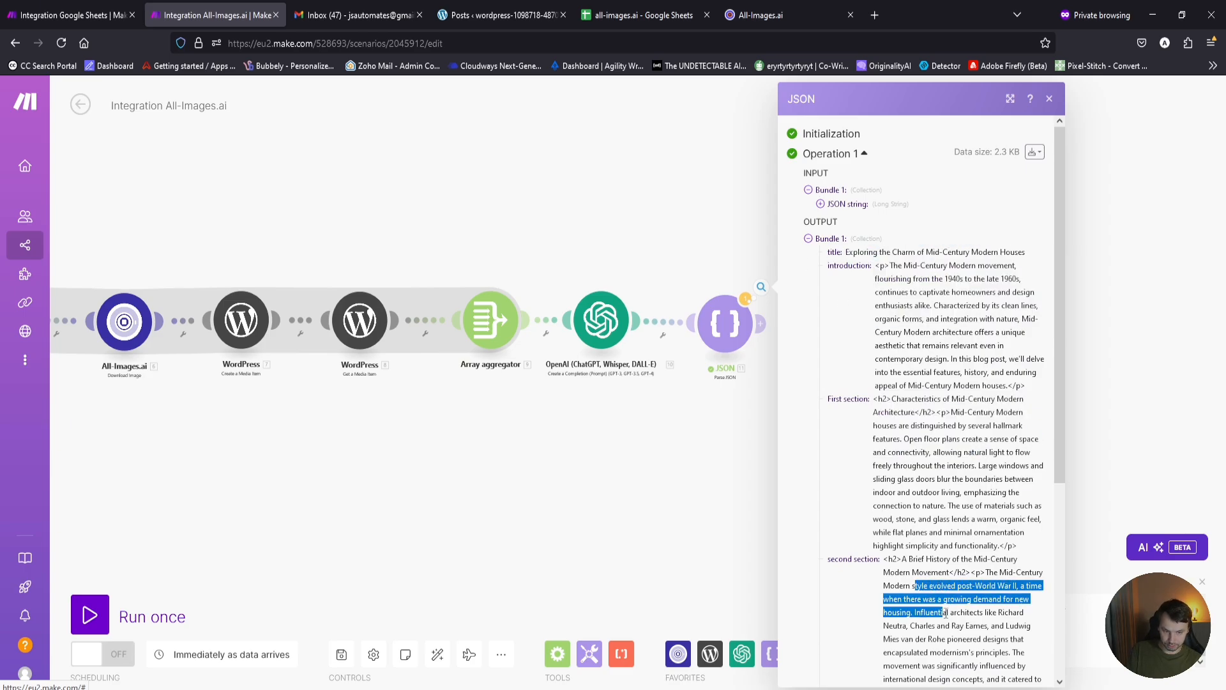
{"action": "scroll", "coordinate": [939, 601], "scroll_direction": "down", "scroll_amount": 4}
{"action": "left_click_drag", "start_coordinate": [890, 504], "coordinate": [927, 572]}
{"action": "scroll", "coordinate": [923, 562], "scroll_direction": "up", "scroll_amount": 5}
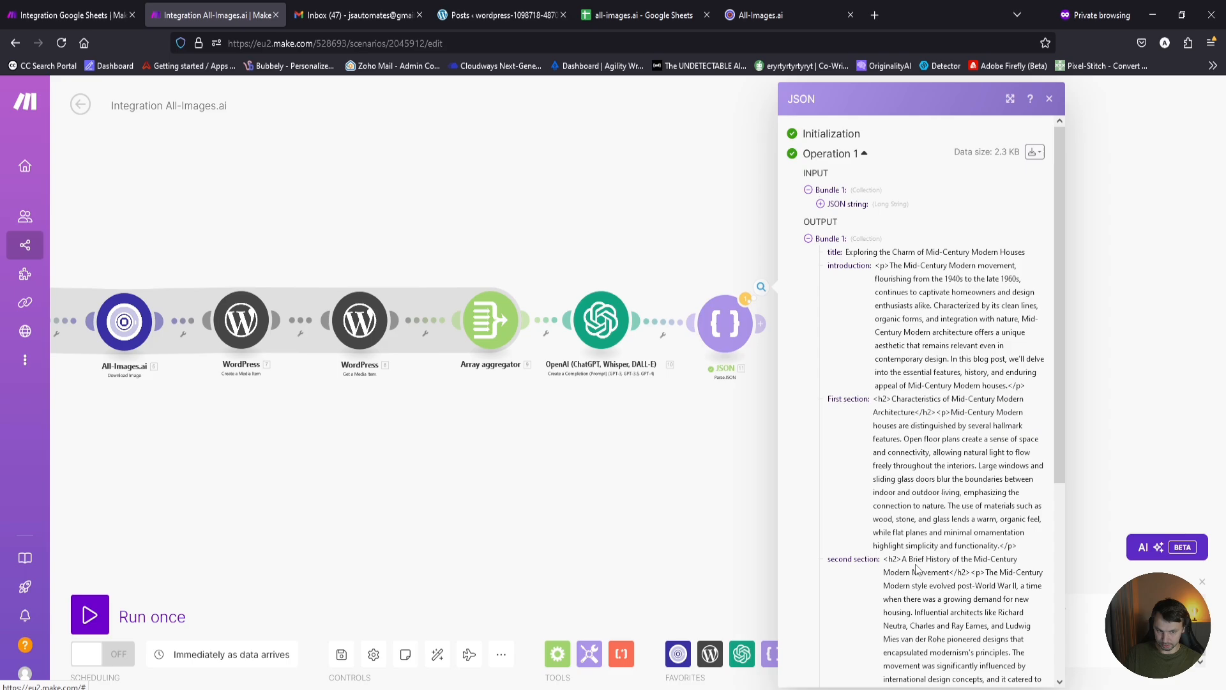
{"action": "left_click", "coordinate": [696, 465]}
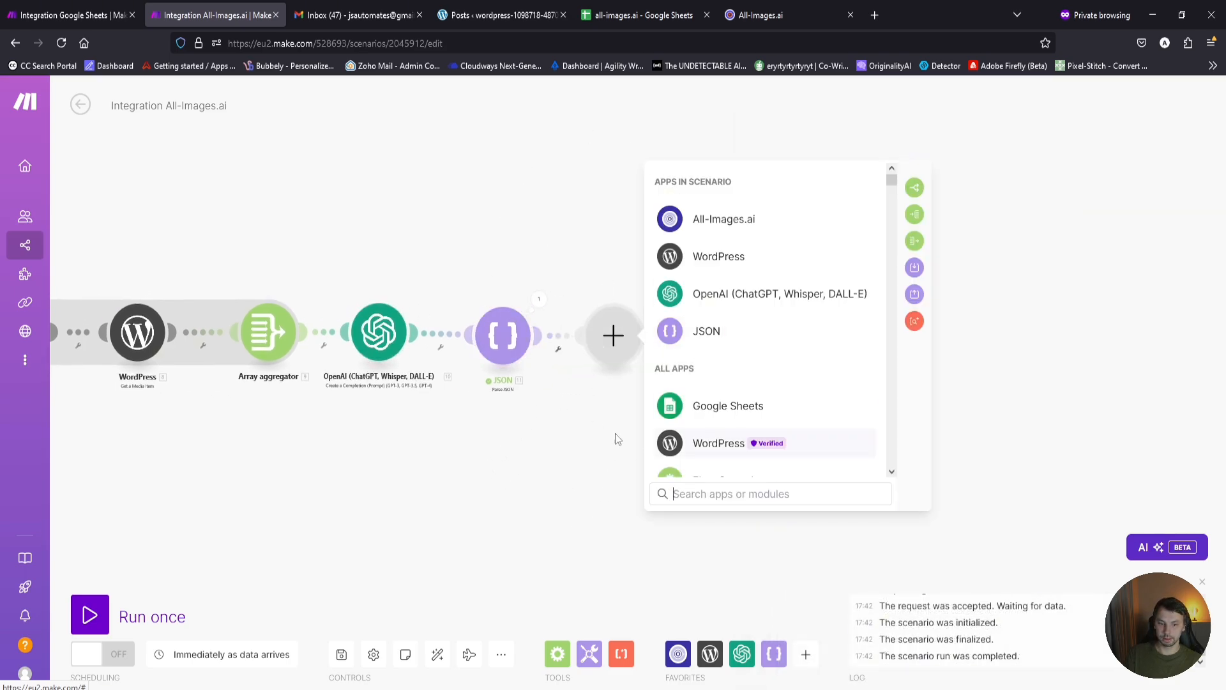
Choose WordPress as the app for a new module after the JSON module.
{"action": "scroll", "coordinate": [820, 380], "scroll_direction": "down", "scroll_amount": 2}
{"action": "scroll", "coordinate": [820, 381], "scroll_direction": "down", "scroll_amount": 3}
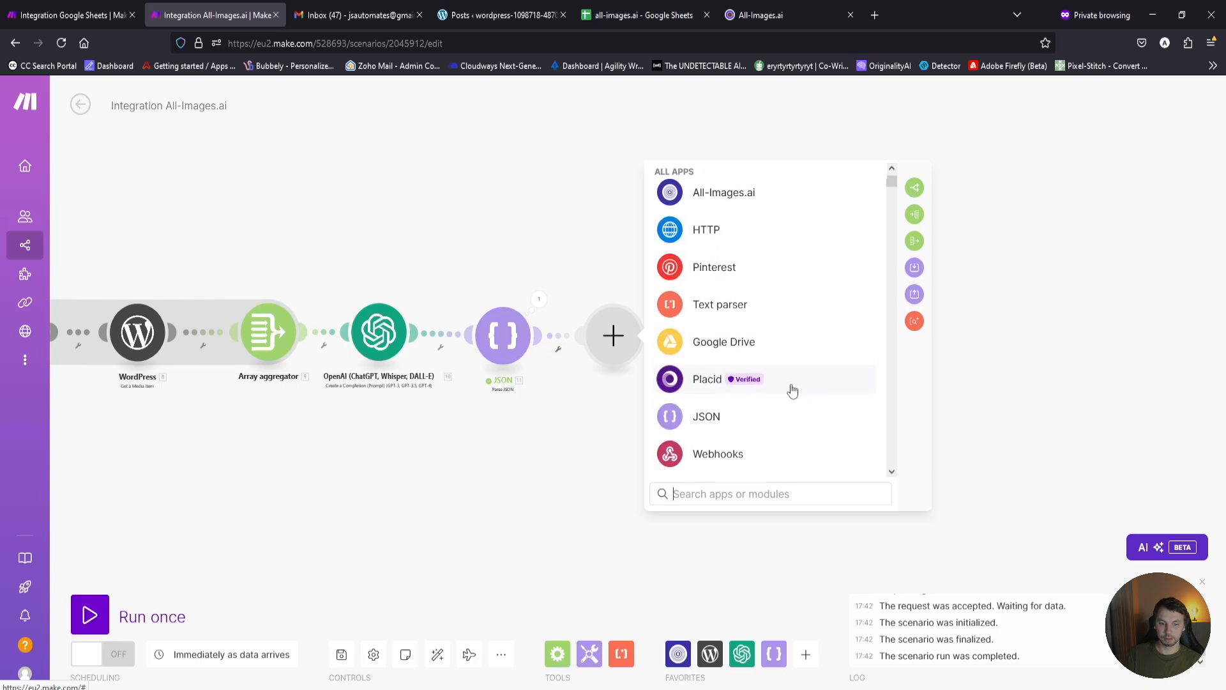
{"action": "scroll", "coordinate": [791, 388], "scroll_direction": "up", "scroll_amount": 3}
{"action": "scroll", "coordinate": [806, 376], "scroll_direction": "down", "scroll_amount": 2}
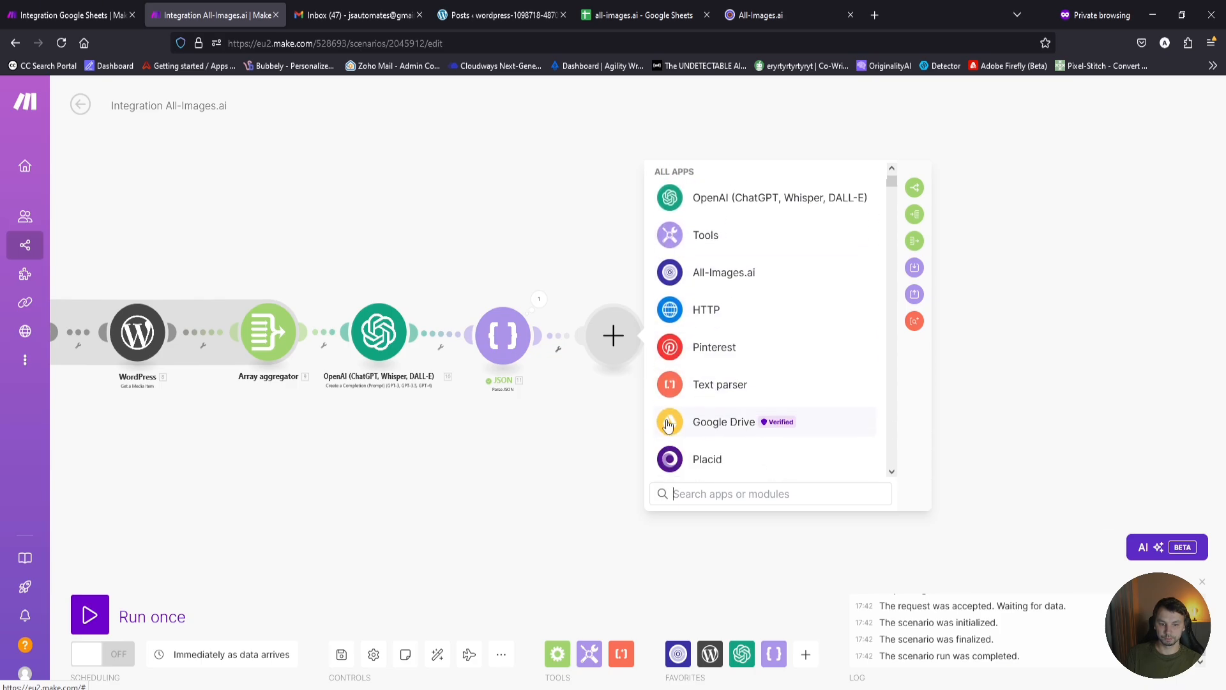
{"action": "scroll", "coordinate": [766, 396], "scroll_direction": "down", "scroll_amount": 3}
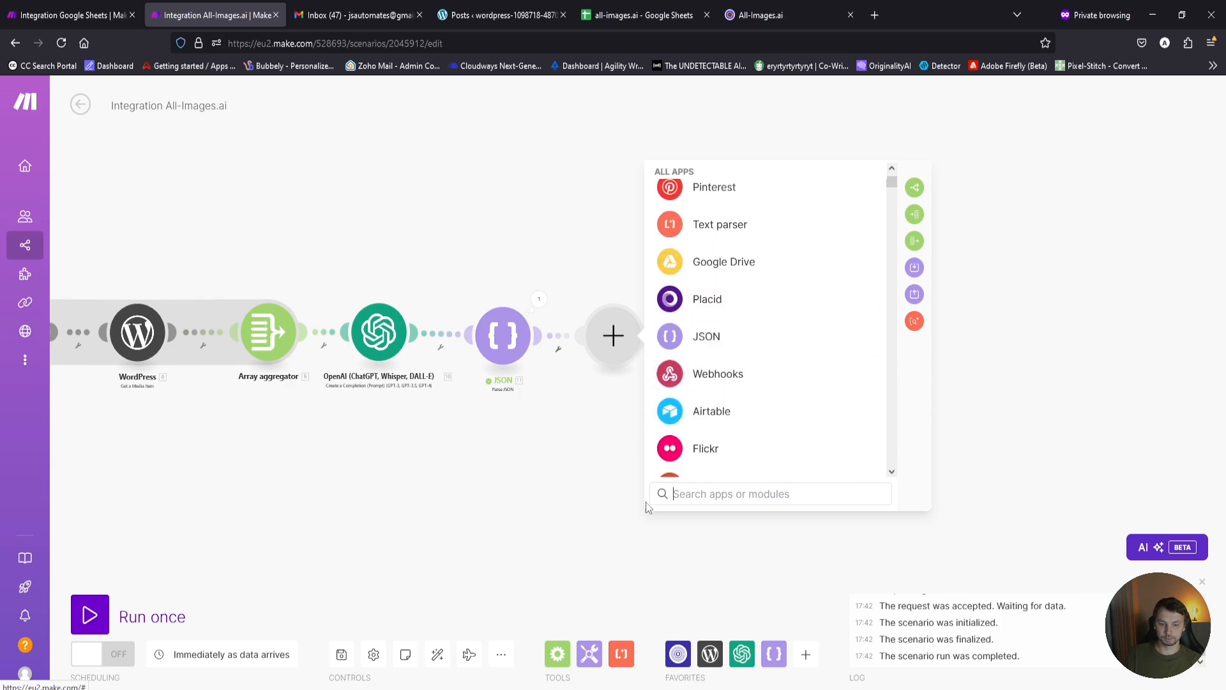
{"action": "type", "text": "word"}
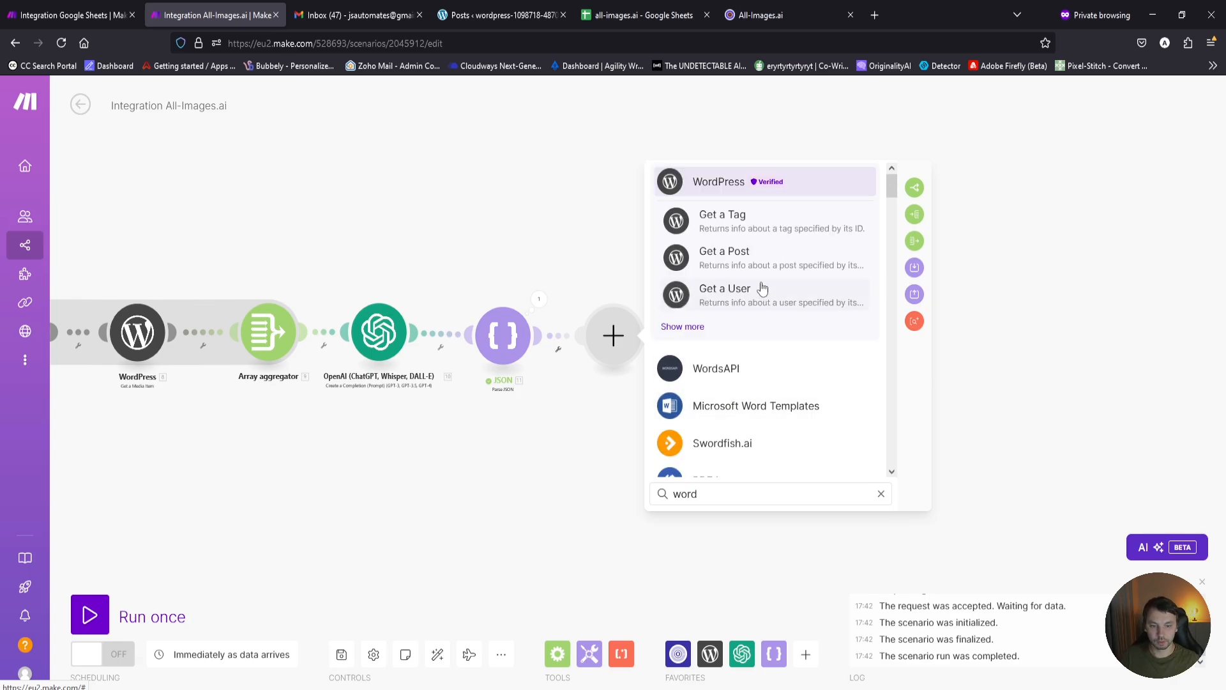
{"action": "left_click", "coordinate": [741, 189]}
Make the new WordPress module a Create a Post module.
{"action": "scroll", "coordinate": [765, 361], "scroll_direction": "down", "scroll_amount": 3}
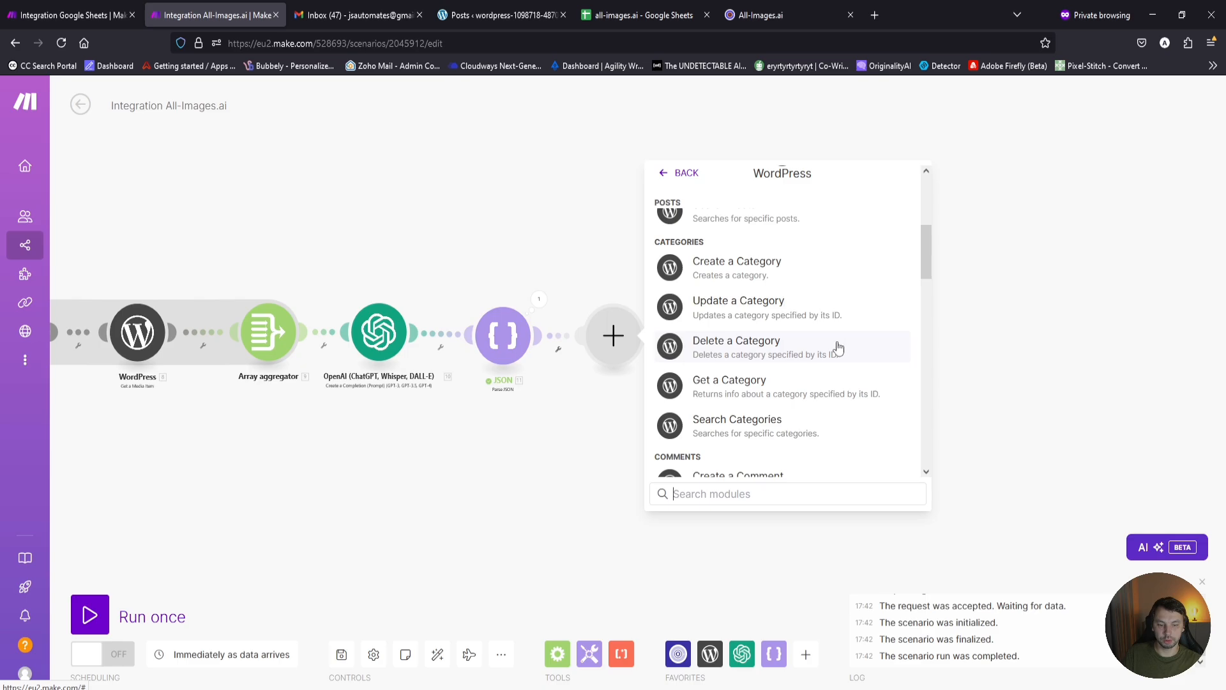
{"action": "scroll", "coordinate": [788, 361], "scroll_direction": "down", "scroll_amount": 5}
{"action": "scroll", "coordinate": [790, 361], "scroll_direction": "down", "scroll_amount": 4}
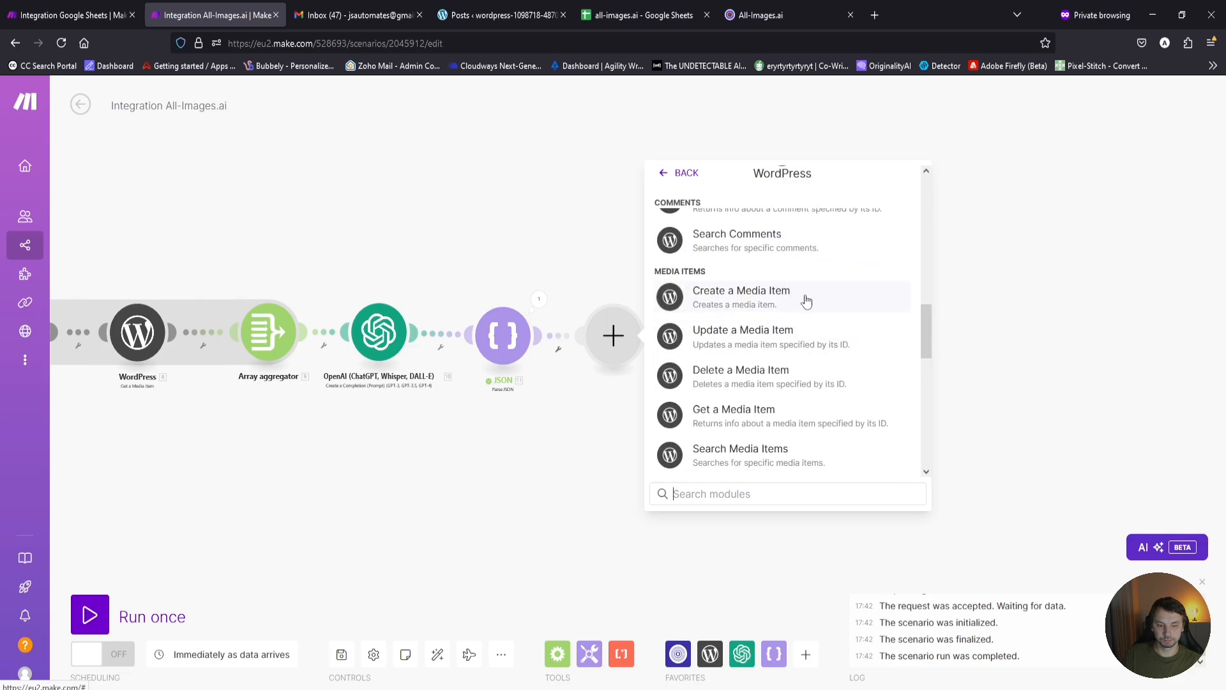
{"action": "scroll", "coordinate": [782, 430], "scroll_direction": "up", "scroll_amount": 5}
{"action": "scroll", "coordinate": [769, 396], "scroll_direction": "up", "scroll_amount": 7}
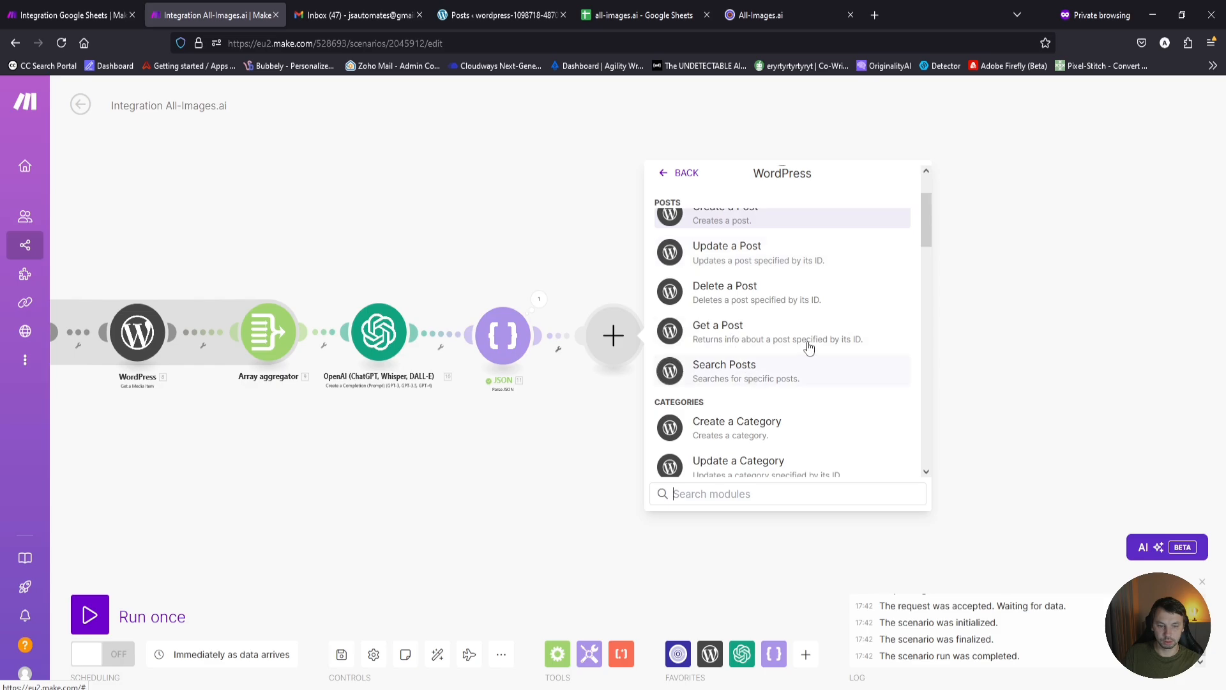
{"action": "scroll", "coordinate": [791, 349], "scroll_direction": "down", "scroll_amount": 2}
{"action": "scroll", "coordinate": [799, 356], "scroll_direction": "up", "scroll_amount": 3}
{"action": "scroll", "coordinate": [786, 288], "scroll_direction": "down", "scroll_amount": 1}
{"action": "left_click", "coordinate": [777, 224]}
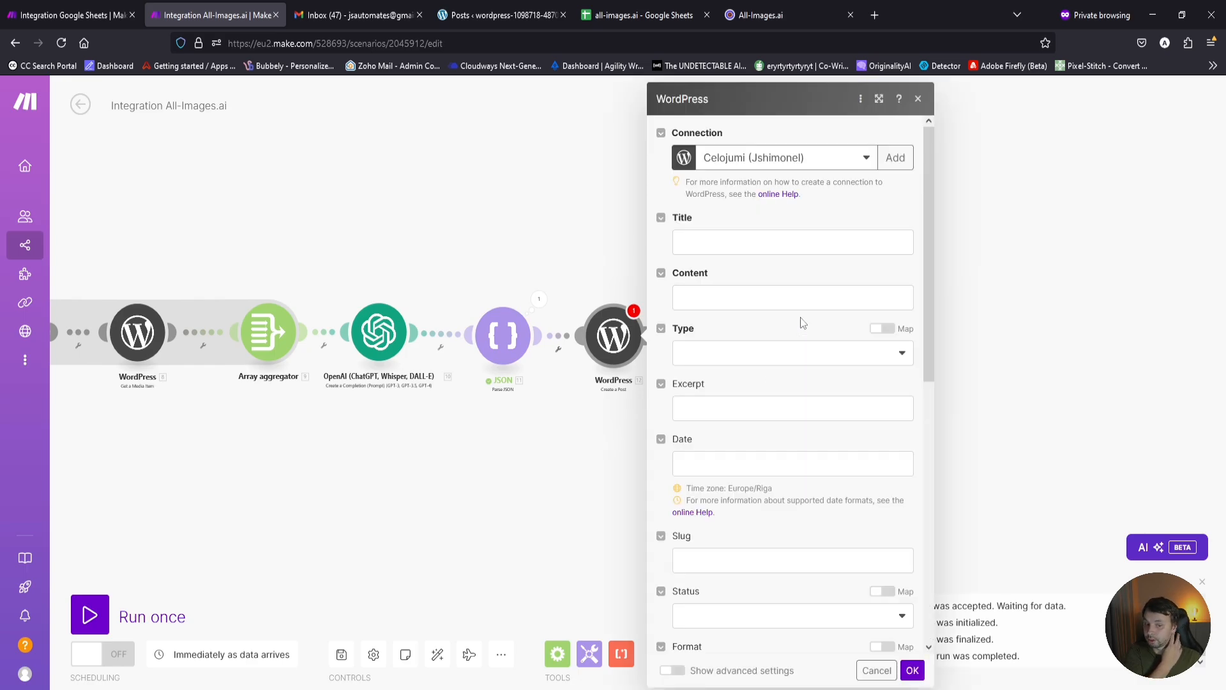
Use the Jsautomates connection for the new post and map the Parse JSON title as its title.
{"action": "left_click", "coordinate": [784, 155]}
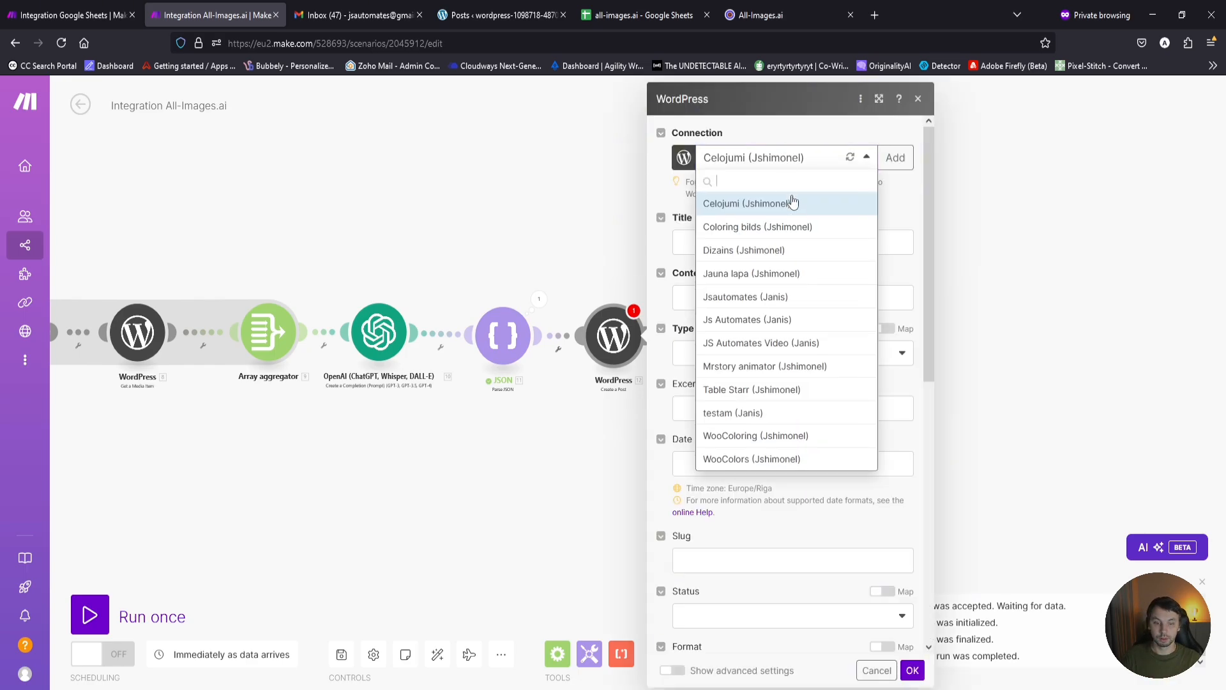
{"action": "left_click", "coordinate": [759, 299]}
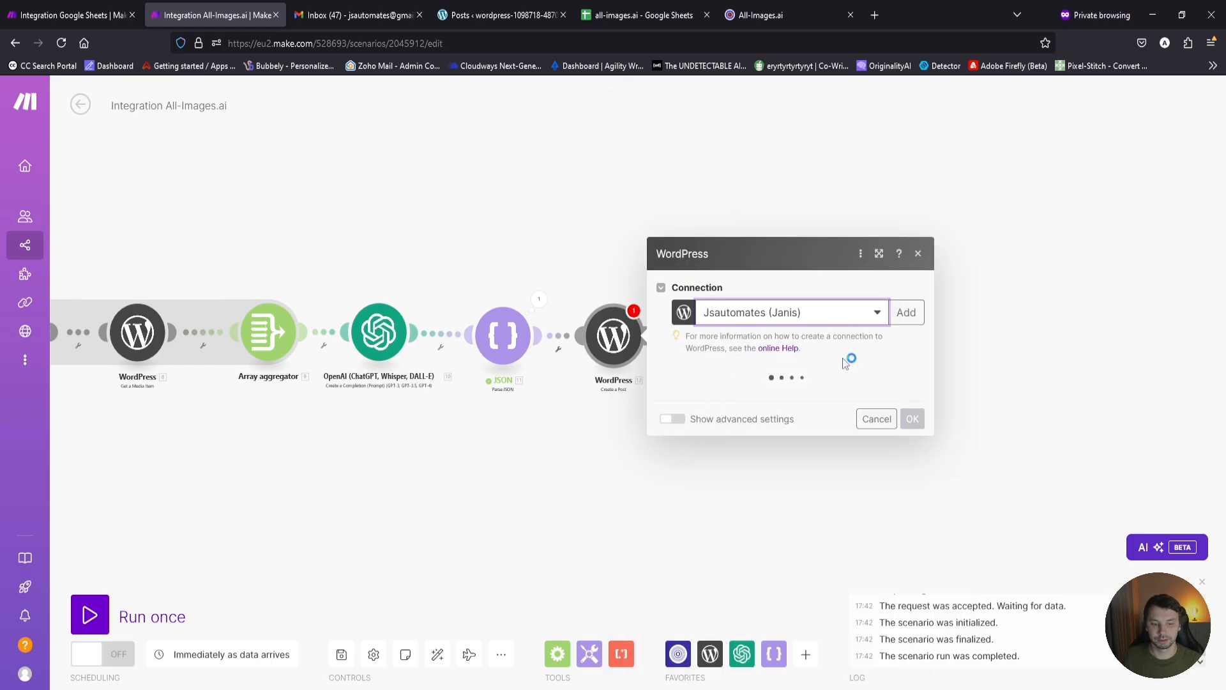
{"action": "left_click", "coordinate": [776, 246]}
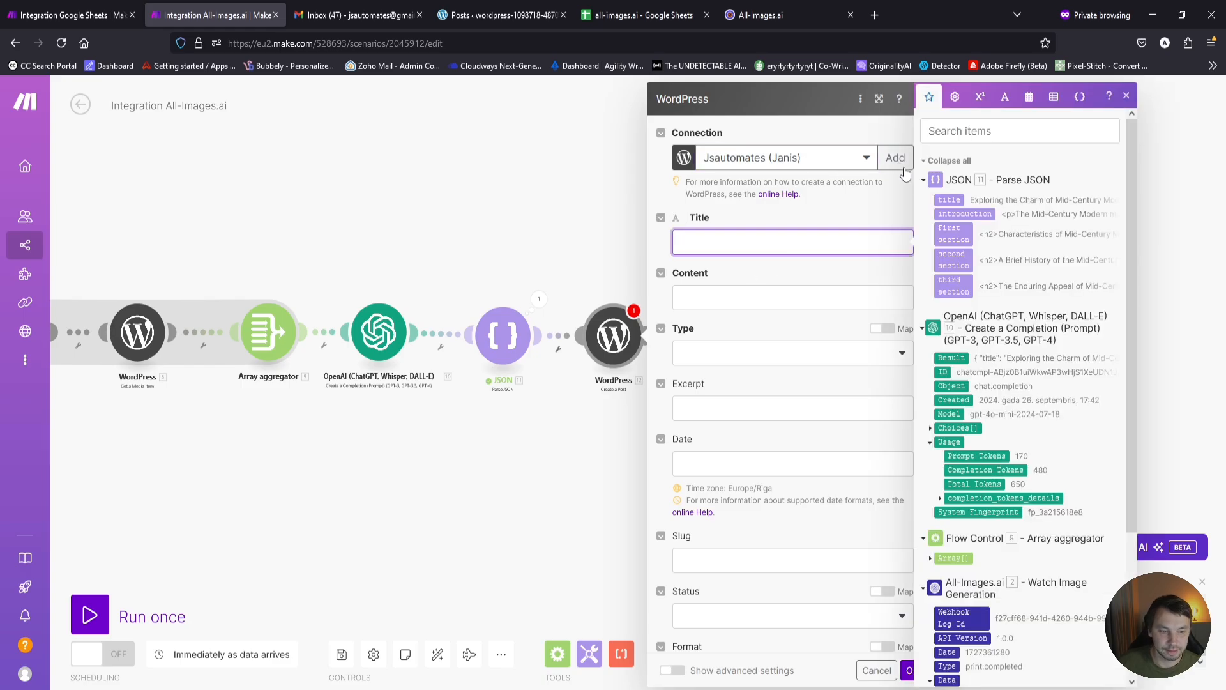
{"action": "left_click", "coordinate": [950, 201]}
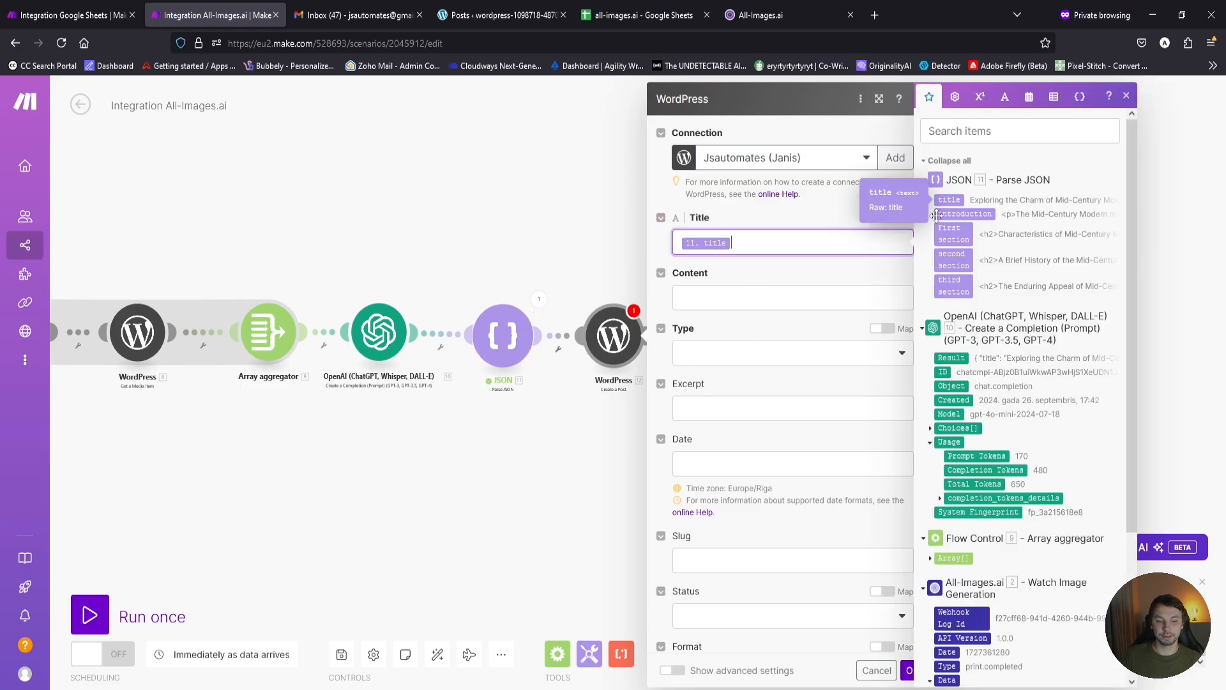
Fill the post content with the Parse JSON introduction, followed by the `<img src="" style="width: 100%; height: auto;">` tag copied from promts.txt.
{"action": "left_click", "coordinate": [742, 302]}
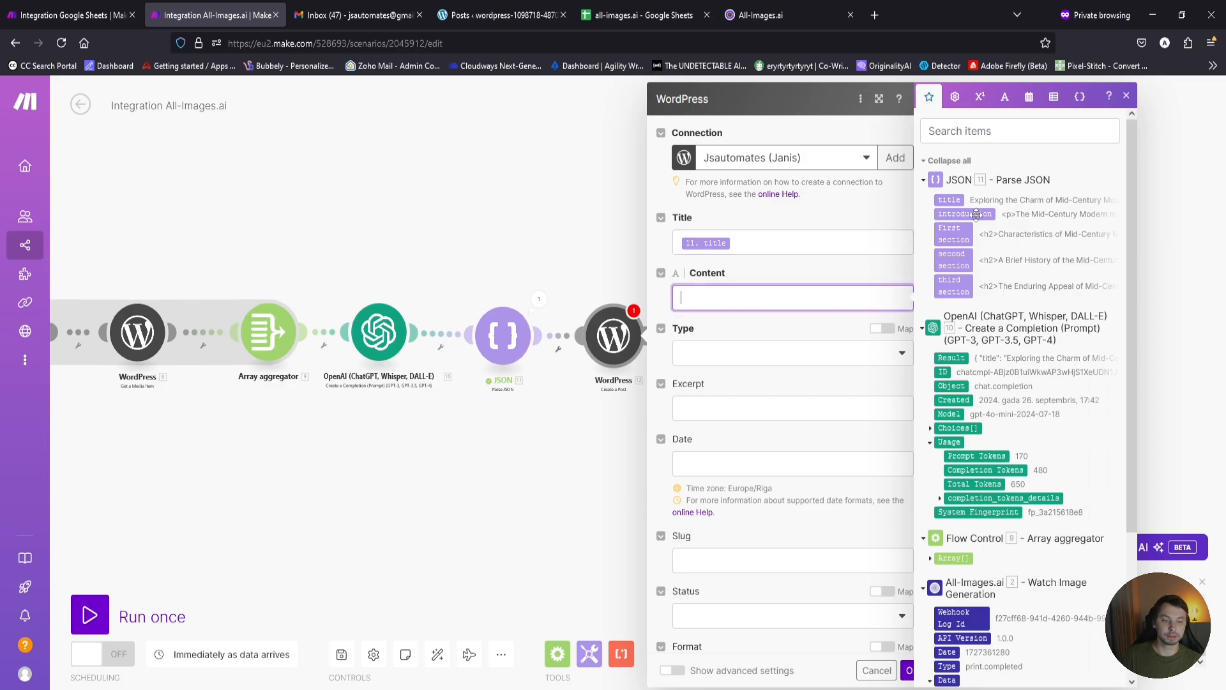
{"action": "left_click", "coordinate": [976, 215]}
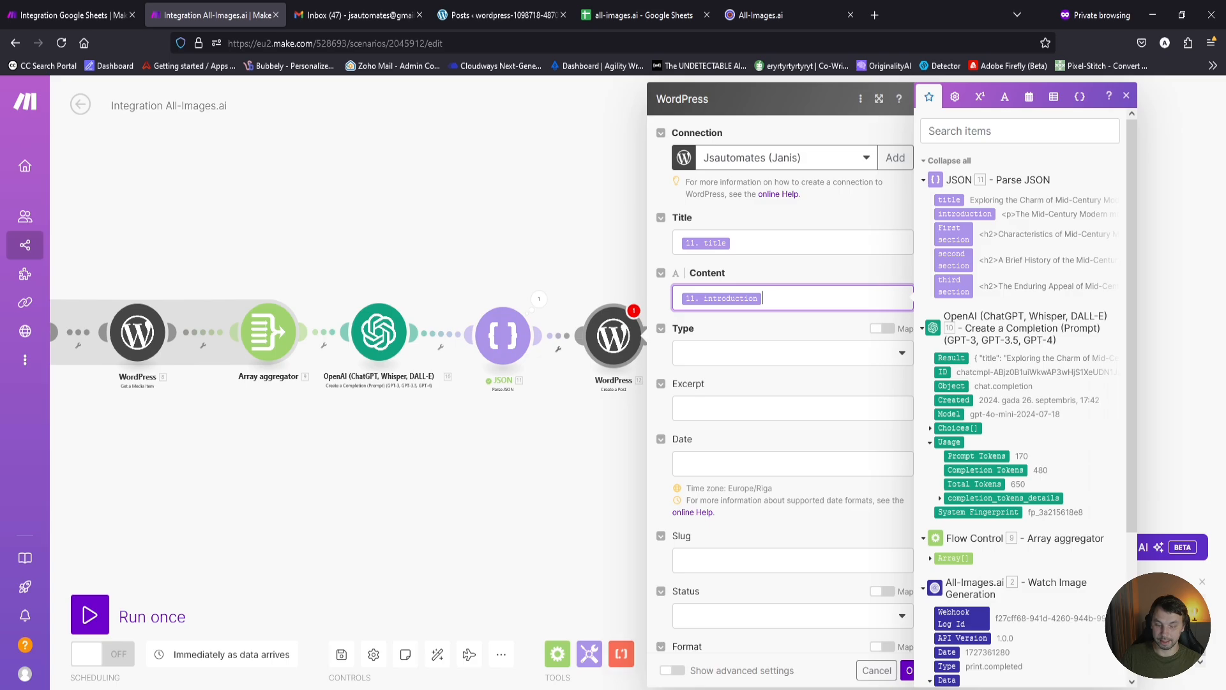
{"action": "left_click", "coordinate": [512, 651]}
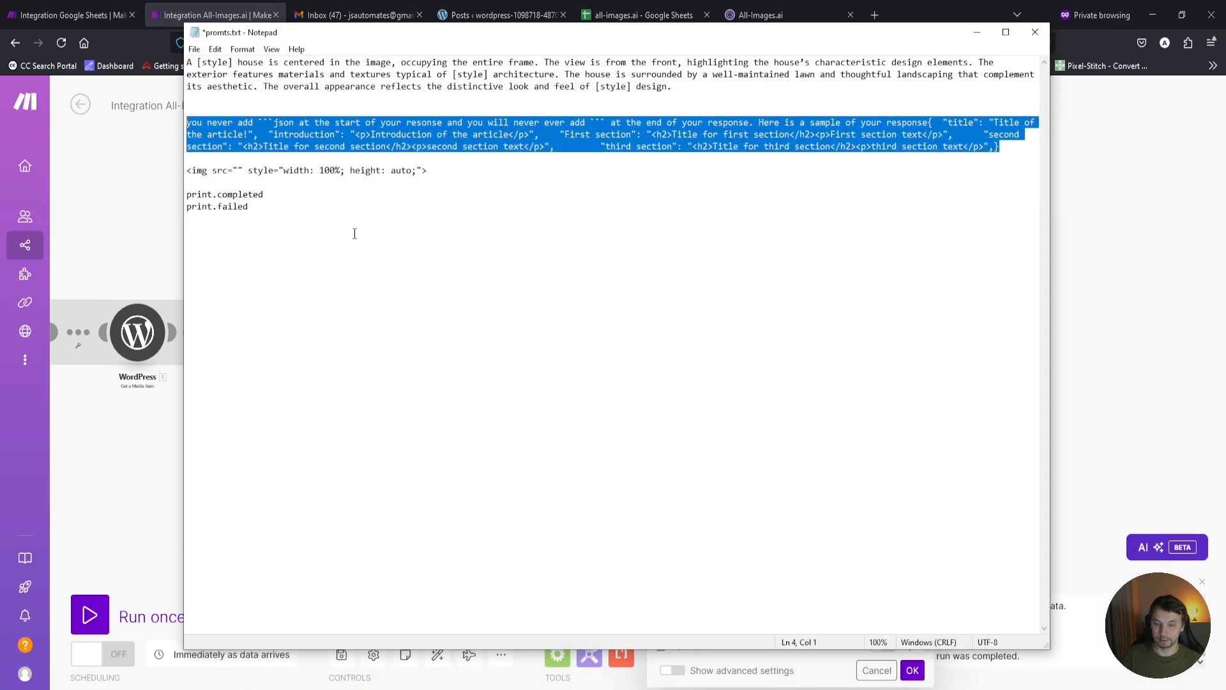
{"action": "left_click_drag", "start_coordinate": [461, 164], "coordinate": [386, 170]}
{"action": "left_click_drag", "start_coordinate": [463, 169], "coordinate": [175, 169]}
{"action": "key", "text": "ctrl+c"}
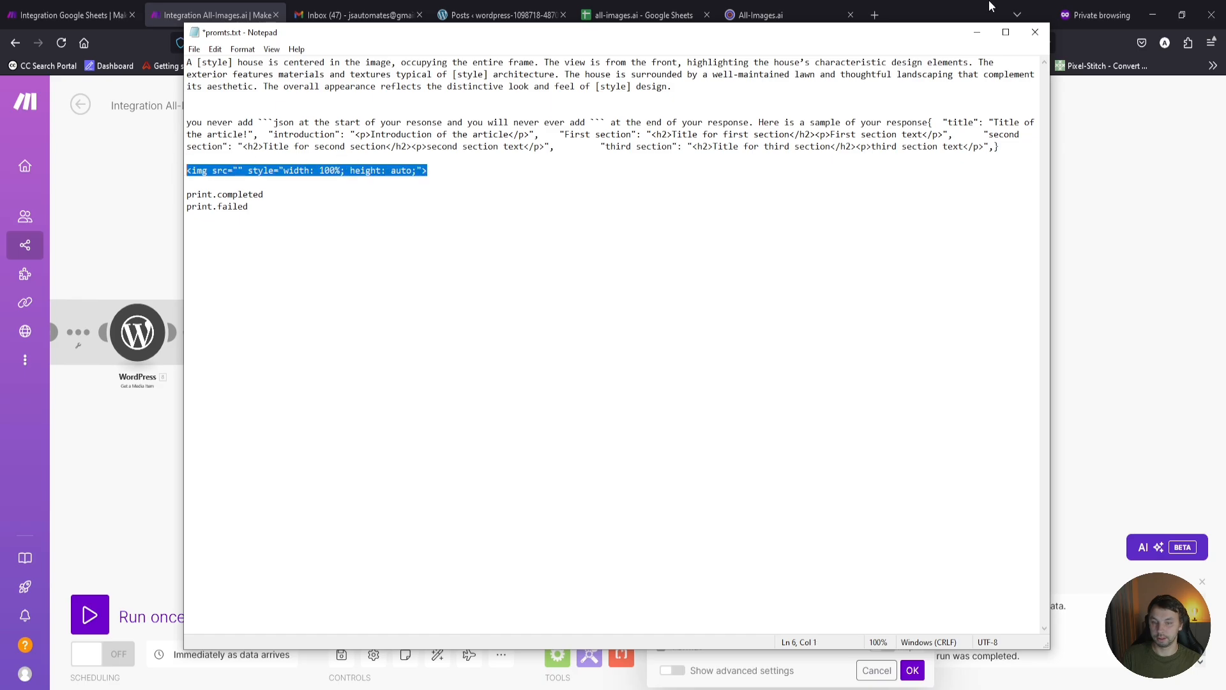
{"action": "left_click", "coordinate": [977, 32]}
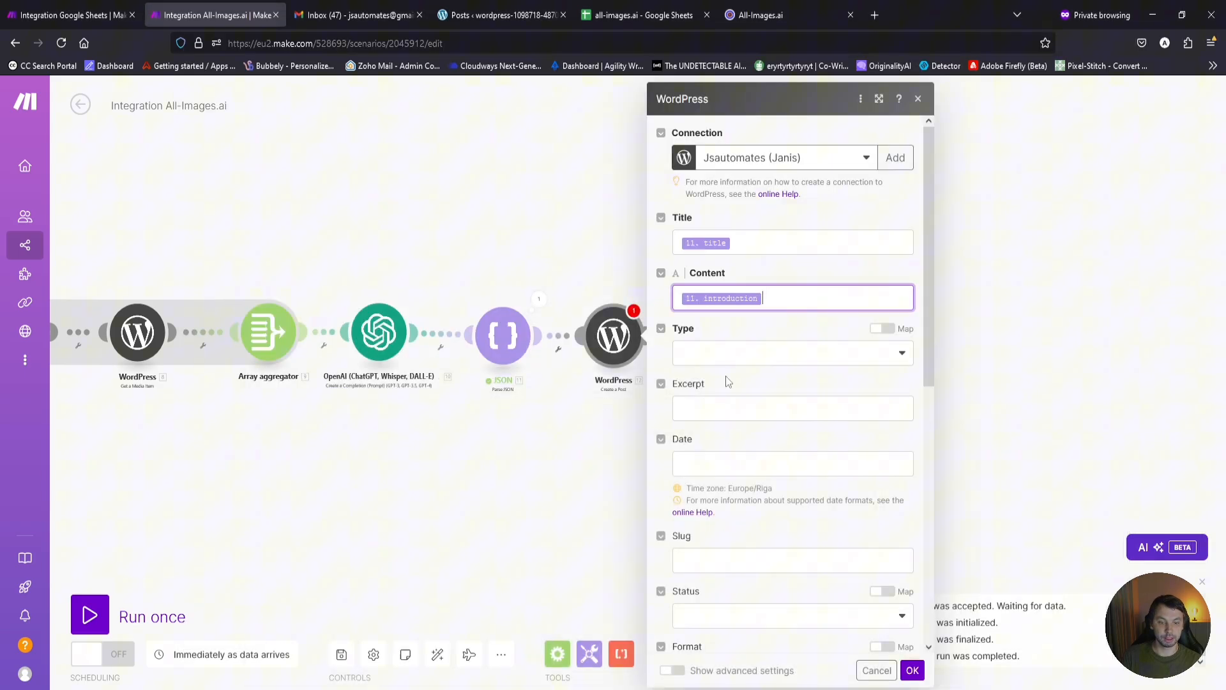
{"action": "left_click", "coordinate": [788, 300]}
{"action": "key", "text": "ctrl+v"}
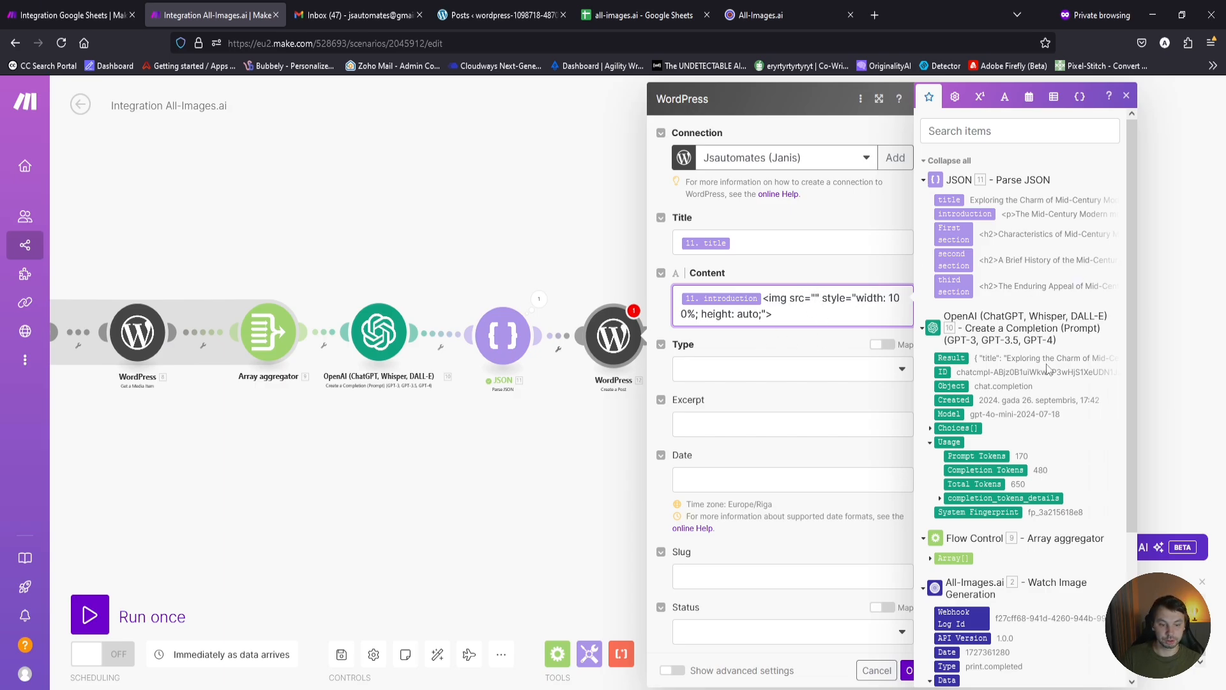
Set the image tag's src to the Array aggregator's Source URL with array index 1.
{"action": "scroll", "coordinate": [1047, 369], "scroll_direction": "down", "scroll_amount": 2}
{"action": "left_click", "coordinate": [931, 490]}
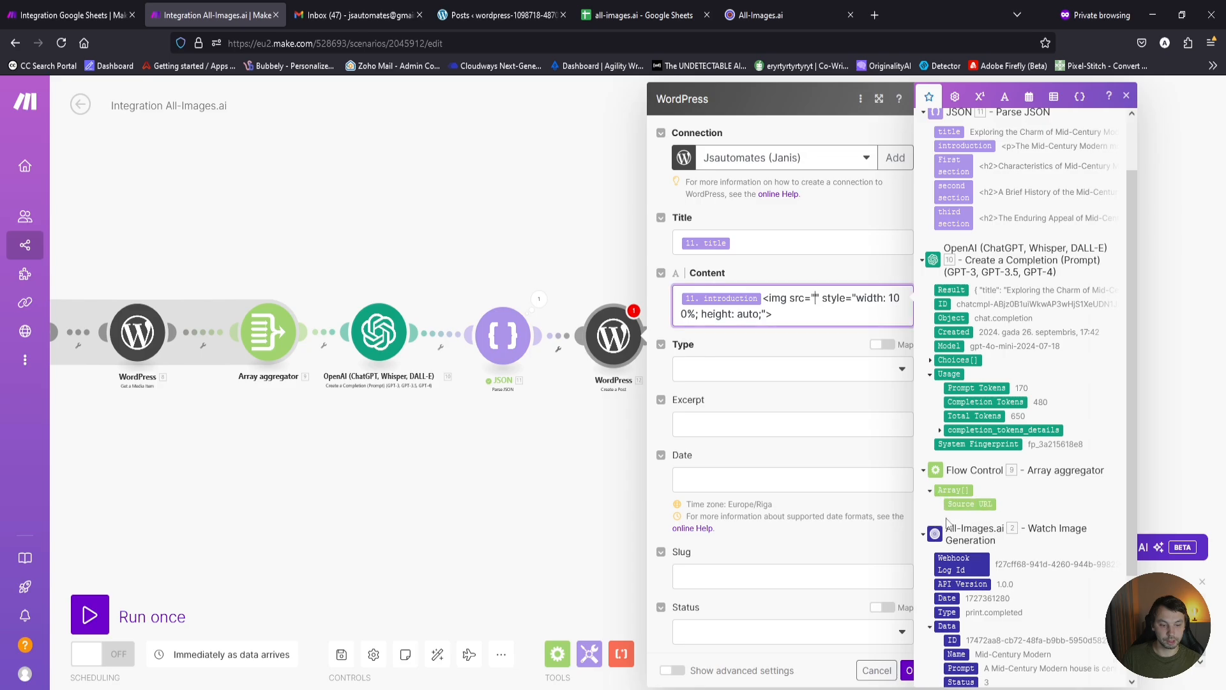
{"action": "left_click", "coordinate": [968, 504]}
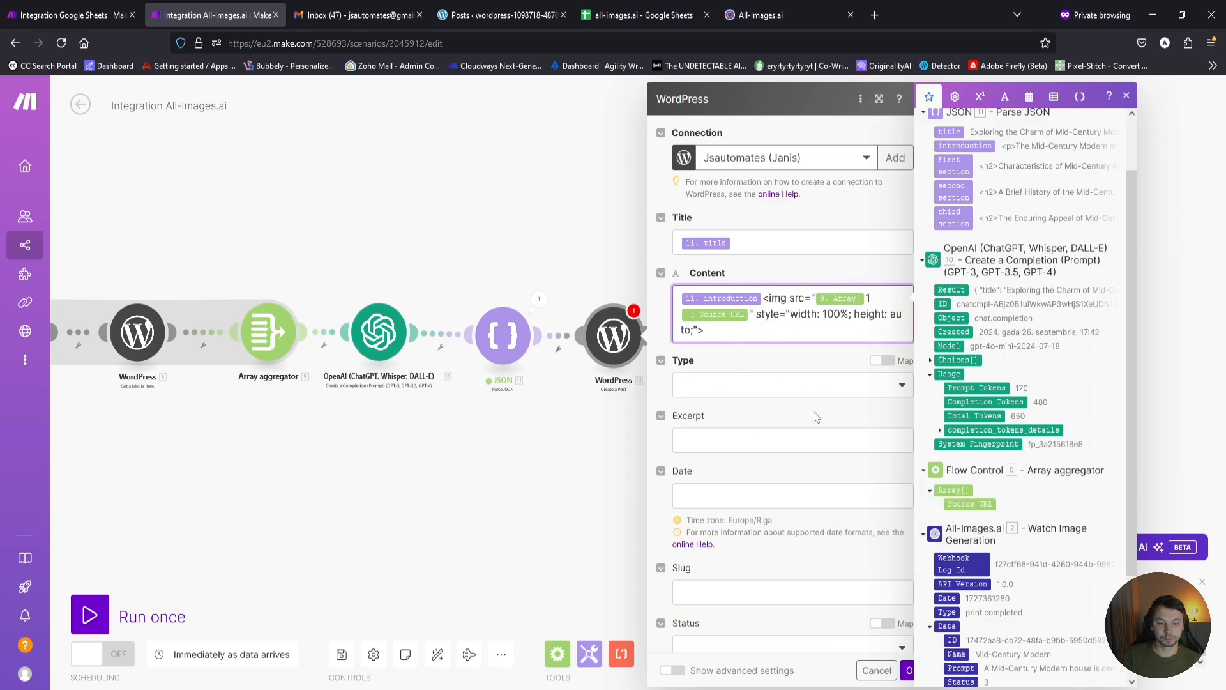
Append the first, second and third sections to the content, separated by the Source URLs of array items 2 and 3.
{"action": "left_click", "coordinate": [953, 168]}
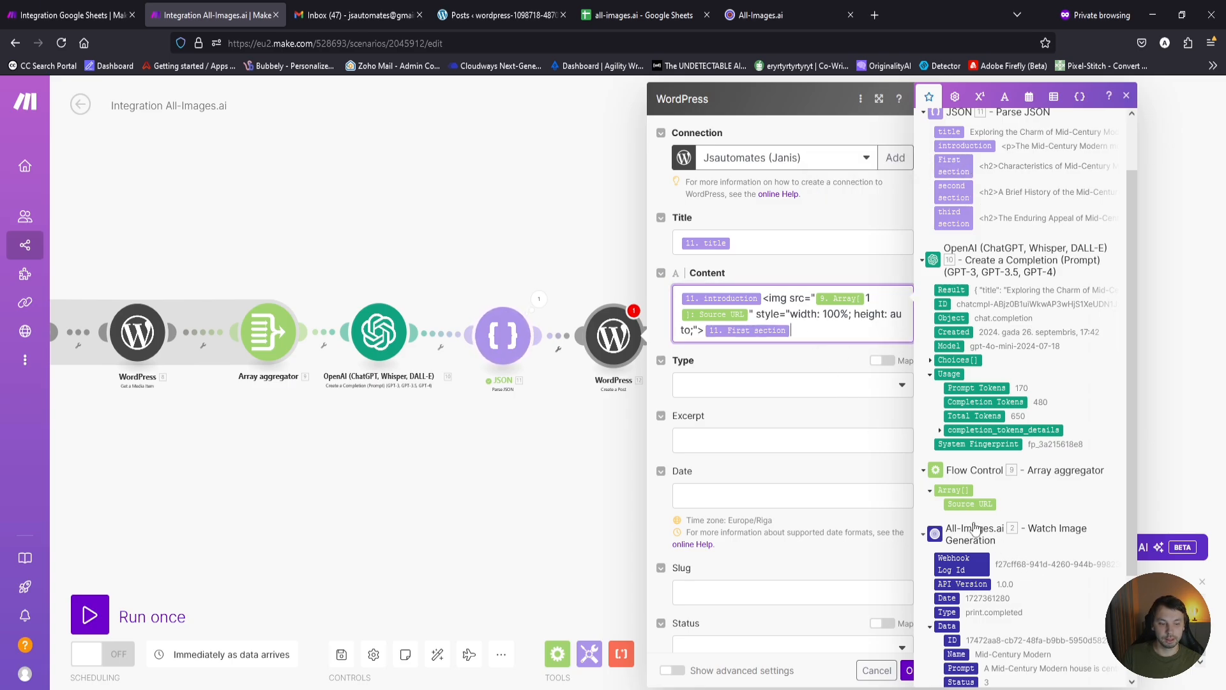
{"action": "left_click", "coordinate": [970, 504]}
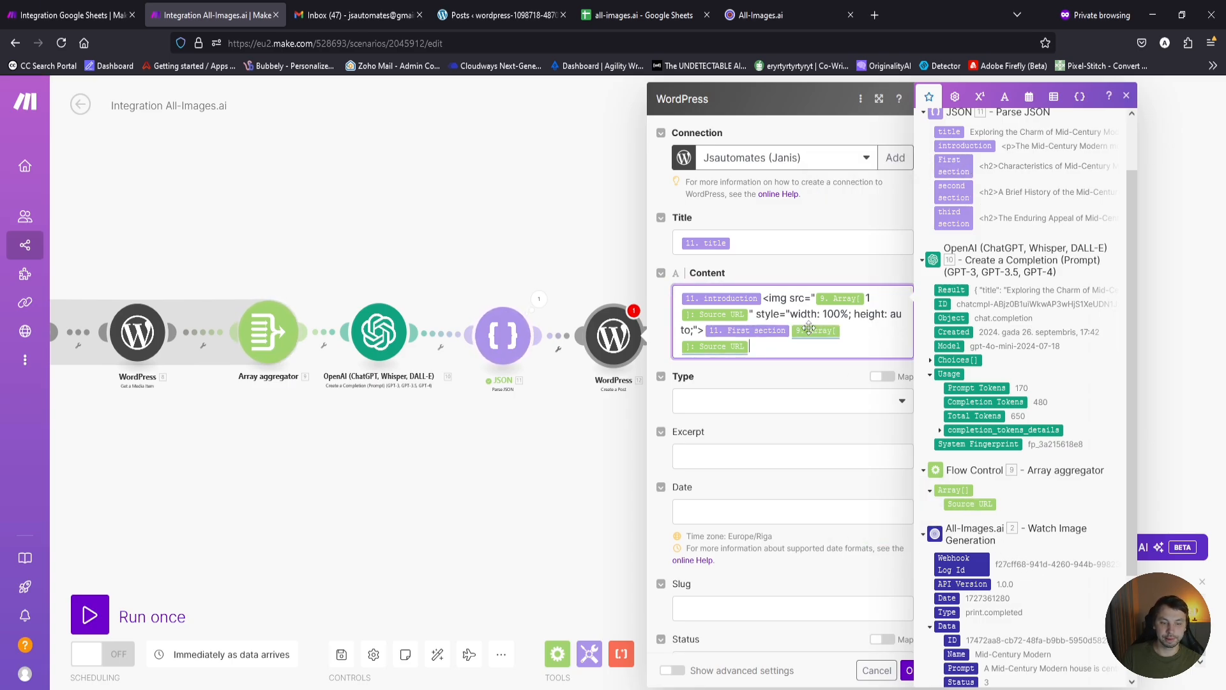
{"action": "left_click", "coordinate": [853, 328]}
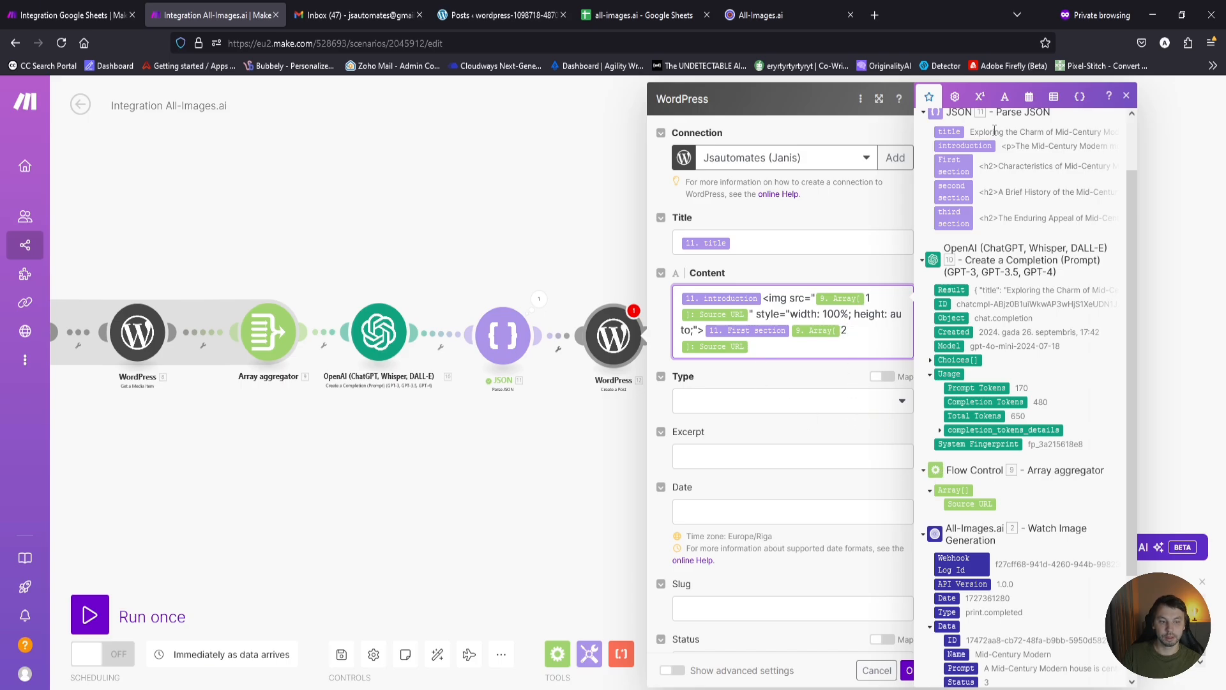
{"action": "type", "text": "2"}
{"action": "left_click", "coordinate": [954, 191]}
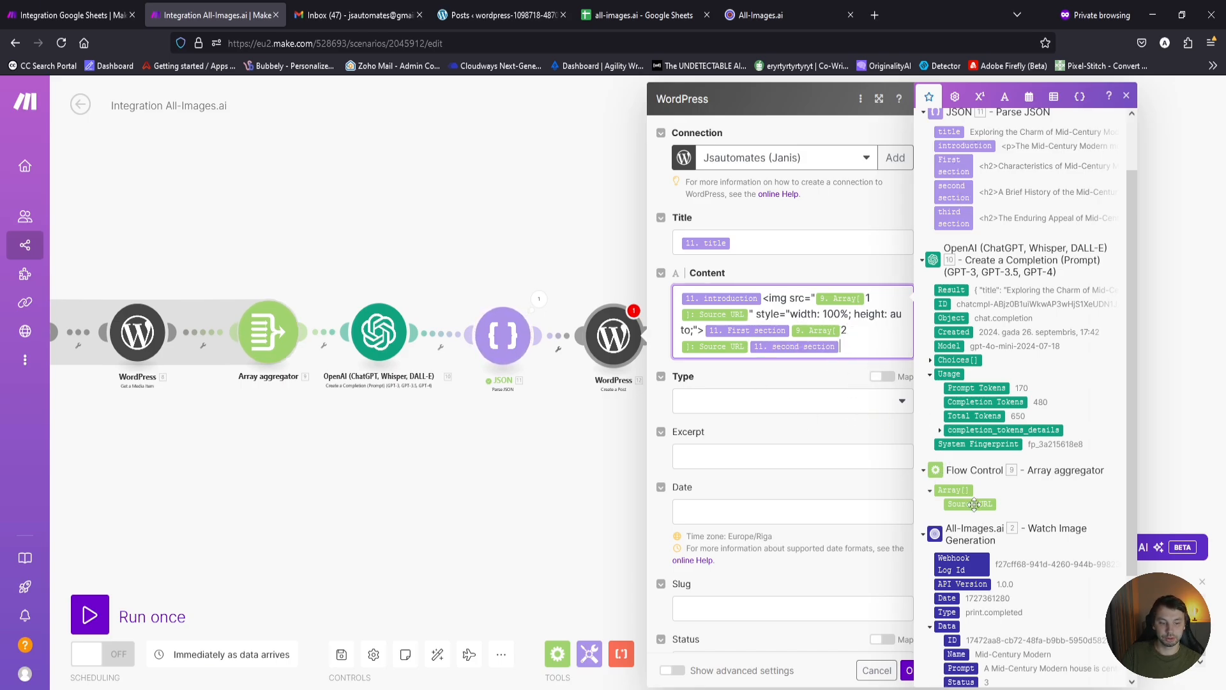
{"action": "left_click", "coordinate": [974, 504]}
{"action": "left_click", "coordinate": [890, 346]}
{"action": "type", "text": "3"}
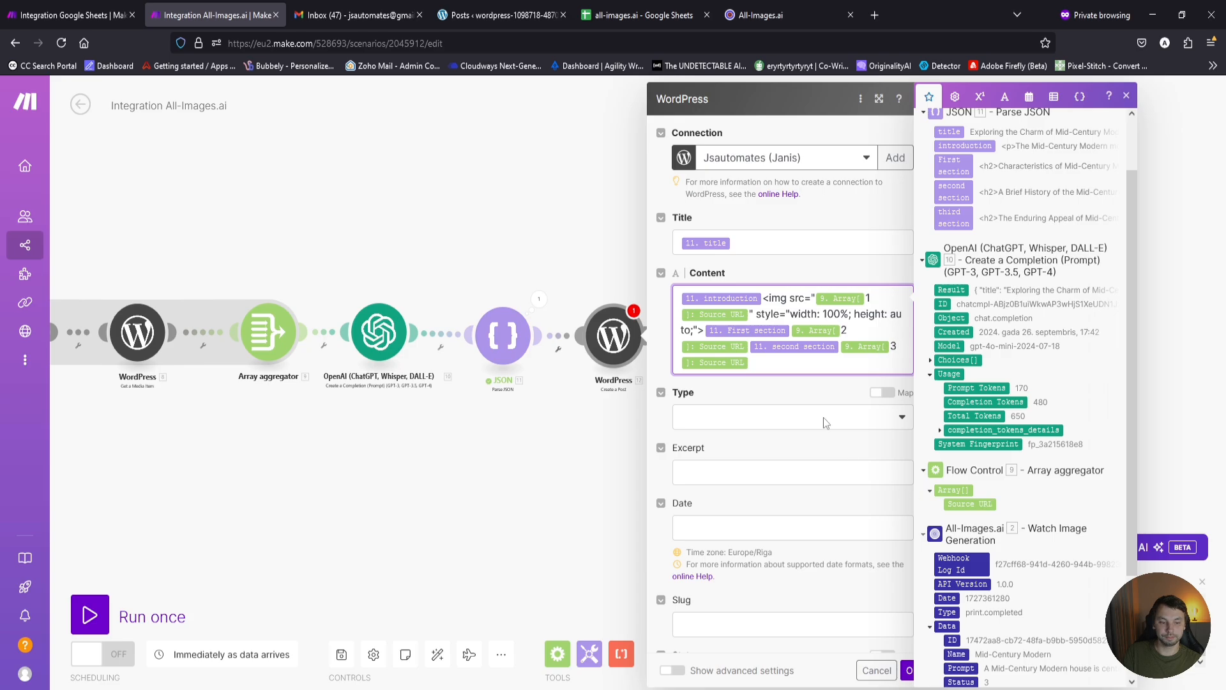
{"action": "left_click", "coordinate": [953, 217]}
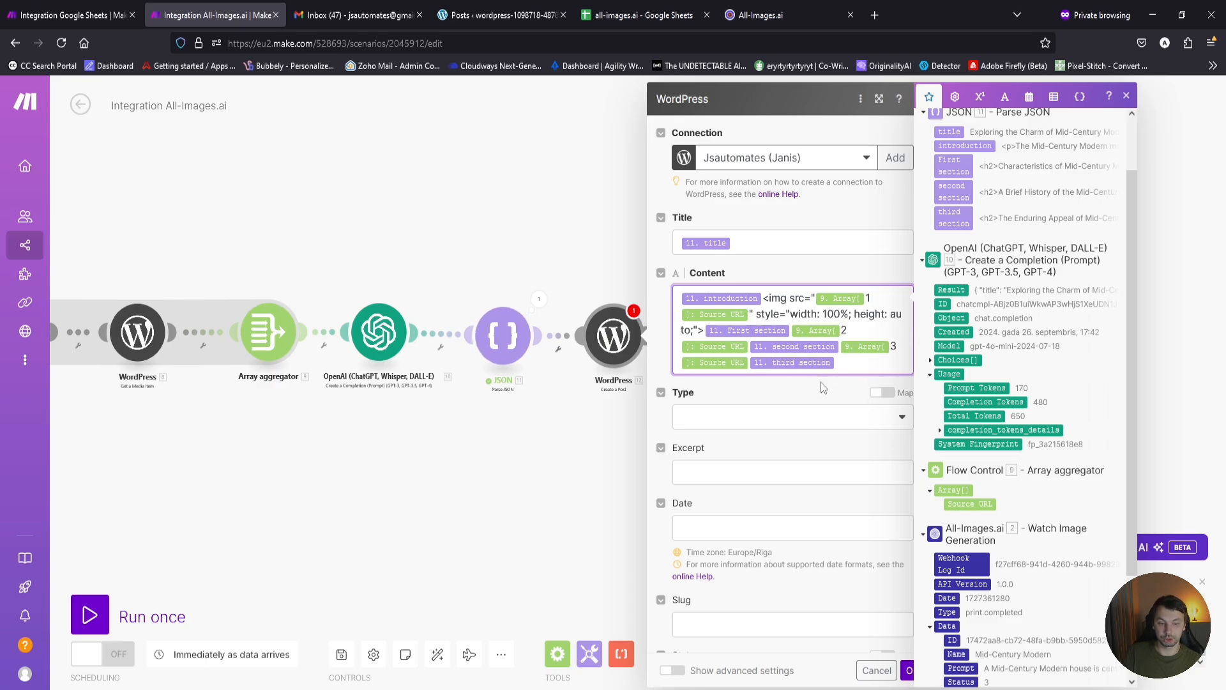
Change the array index in the image tag after the introduction to 2.
{"action": "scroll", "coordinate": [822, 382], "scroll_direction": "down", "scroll_amount": 4}
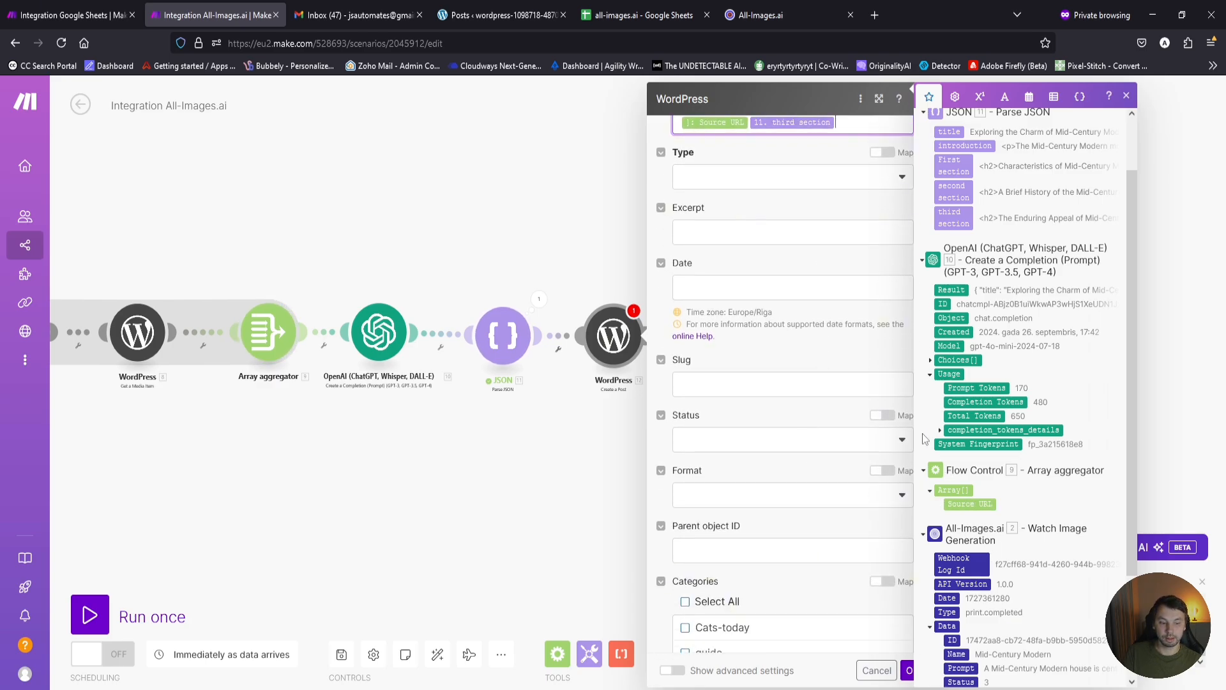
{"action": "scroll", "coordinate": [894, 383], "scroll_direction": "up", "scroll_amount": 4}
{"action": "left_click", "coordinate": [868, 297]}
{"action": "type", "text": "2"}
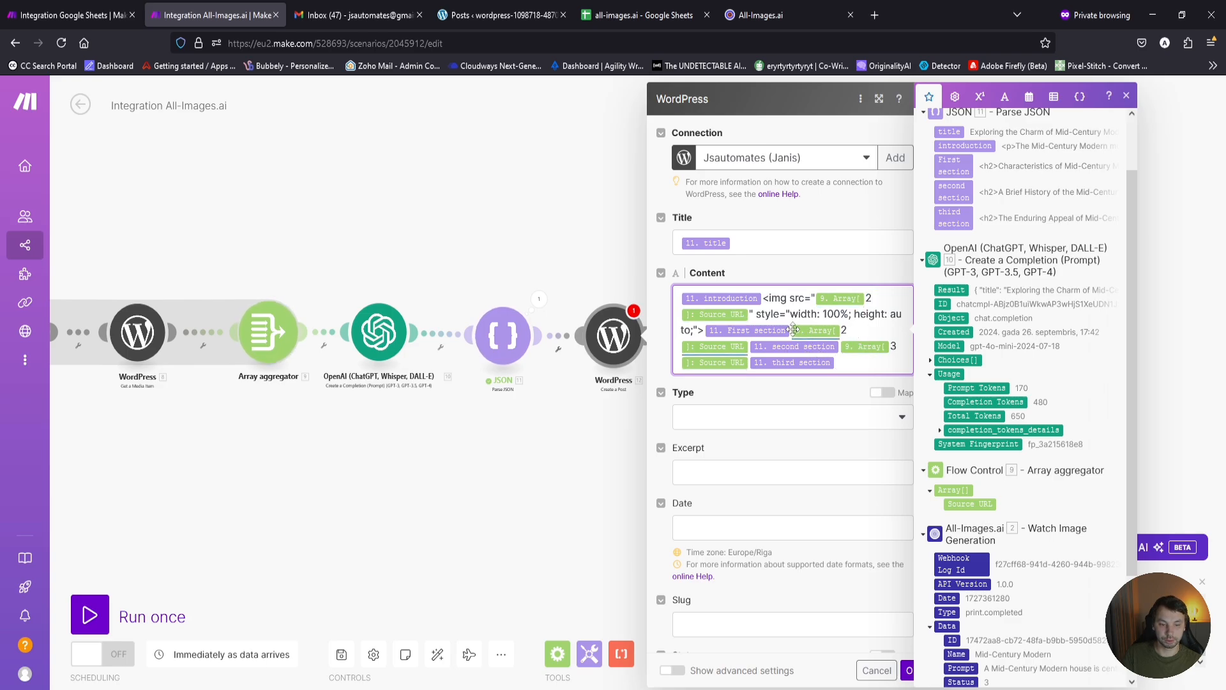
Delete the two untagged array Source URLs between the sections in the post content.
{"action": "left_click", "coordinate": [750, 360]}
{"action": "key", "text": "BackSpace"}
{"action": "key", "text": "BackSpace"}
{"action": "key", "text": "BackSpace"}
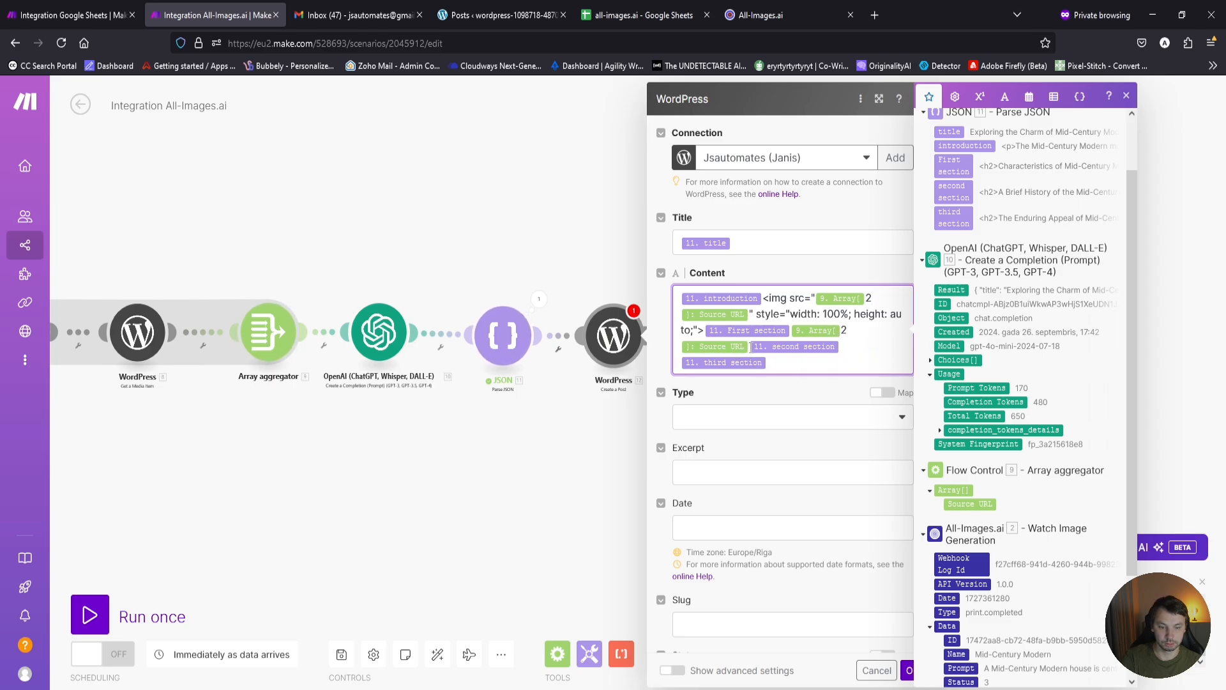
{"action": "key", "text": "BackSpace"}
{"action": "key", "text": "BackSpace"}
{"action": "key", "text": "BackSpace"}
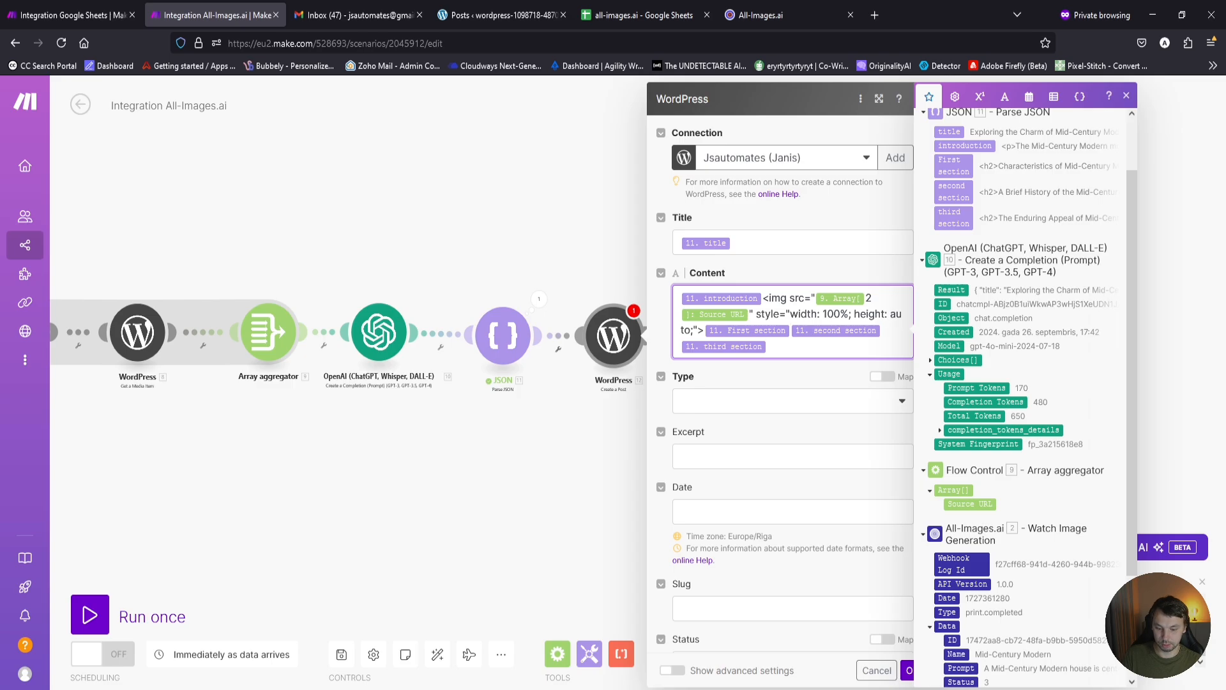
Insert the image tag between the first and second sections, with the Source URL of array item 3 as its src.
{"action": "left_click", "coordinate": [517, 688]}
{"action": "left_click", "coordinate": [971, 33]}
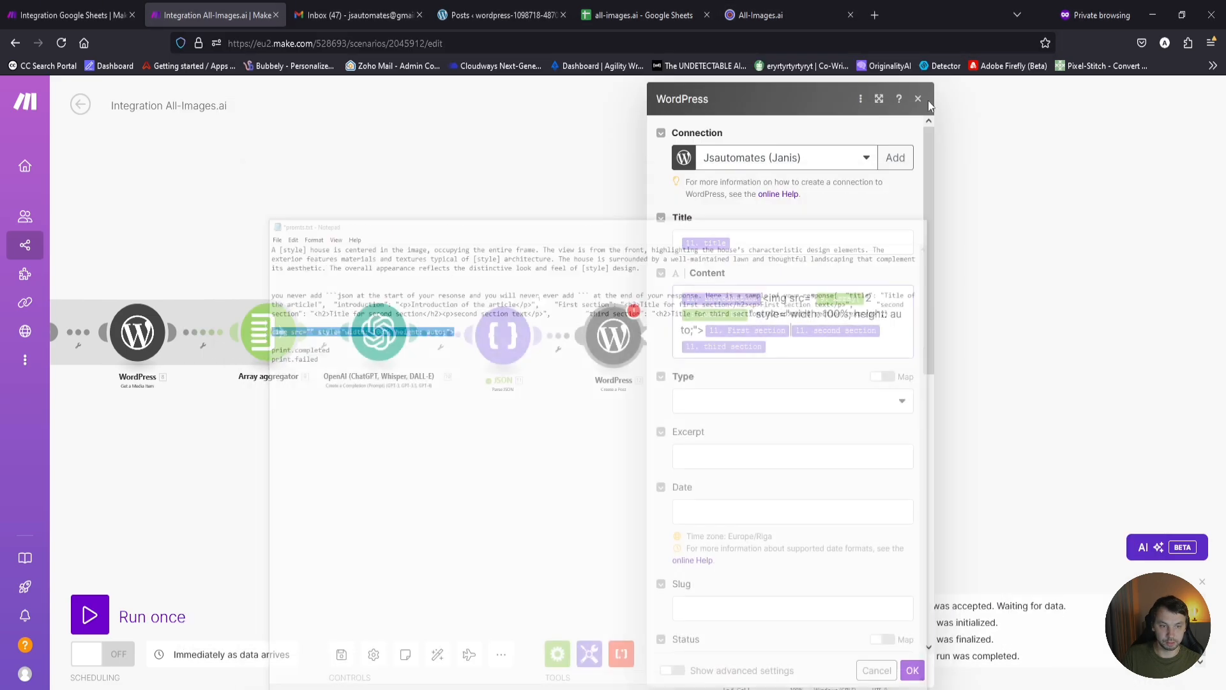
{"action": "left_click", "coordinate": [791, 330]}
{"action": "key", "text": "ctrl+v"}
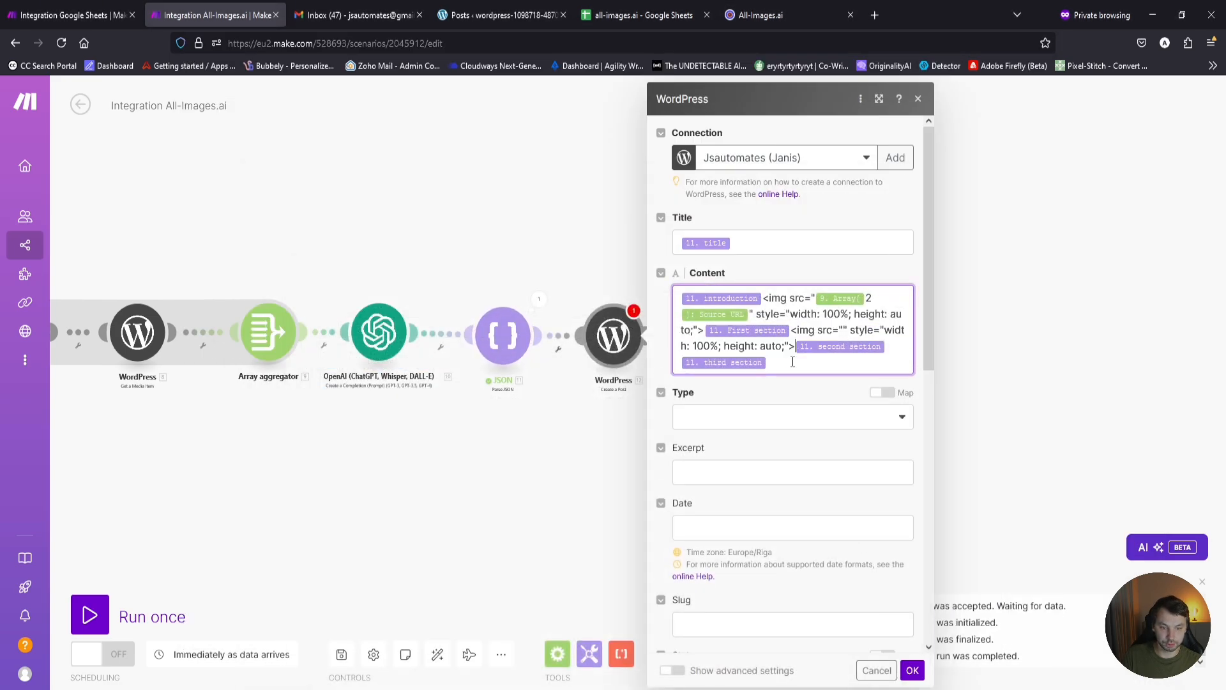
{"action": "left_click", "coordinate": [844, 327]}
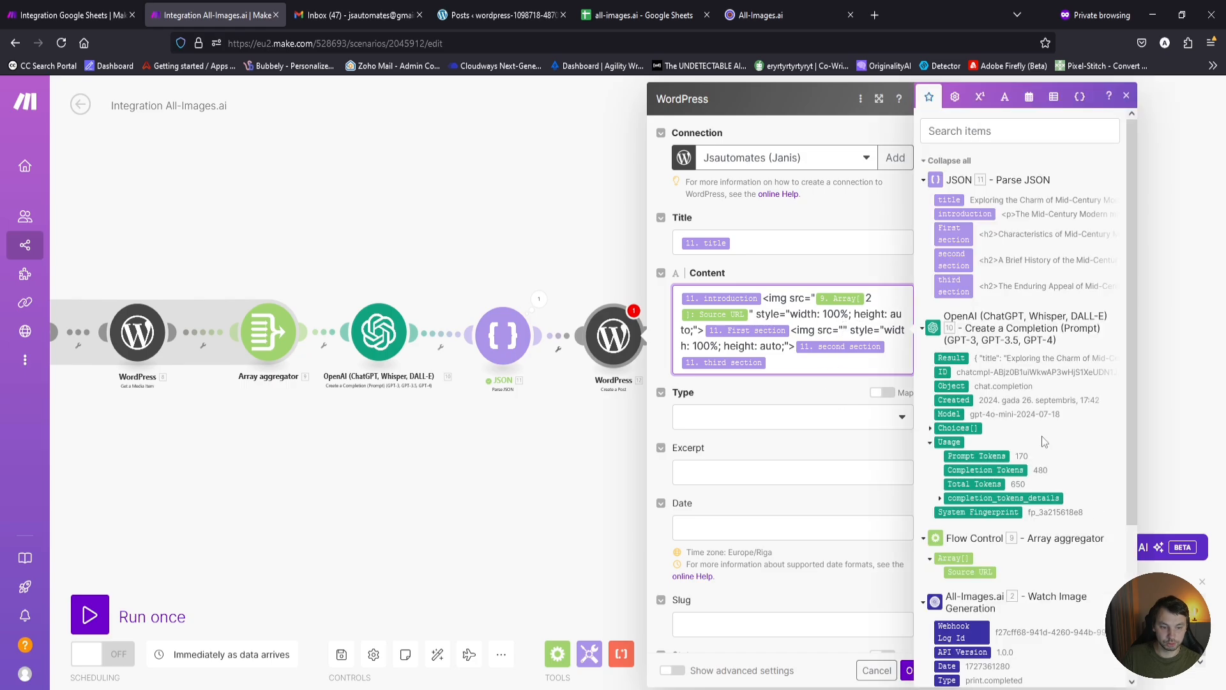
{"action": "left_click", "coordinate": [970, 571]}
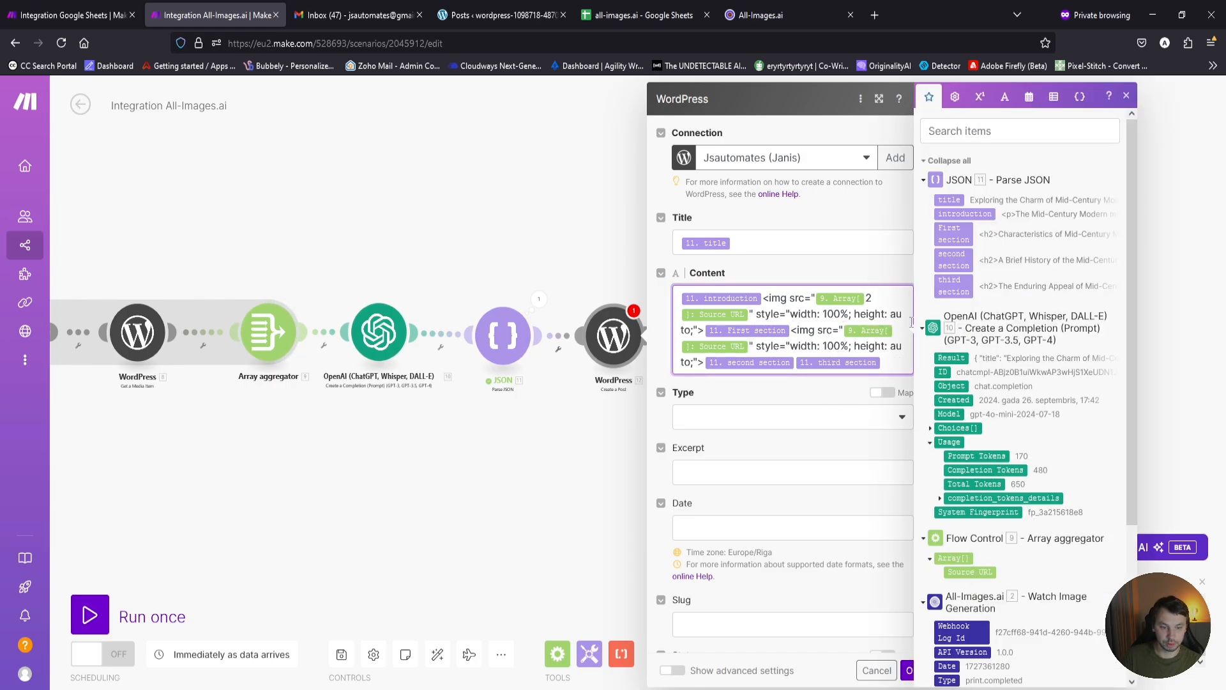
Insert the image tag between the second and third sections, with the Source URL of array item 4 as its src.
{"action": "left_click", "coordinate": [795, 359]}
{"action": "key", "text": "ctrl+v"}
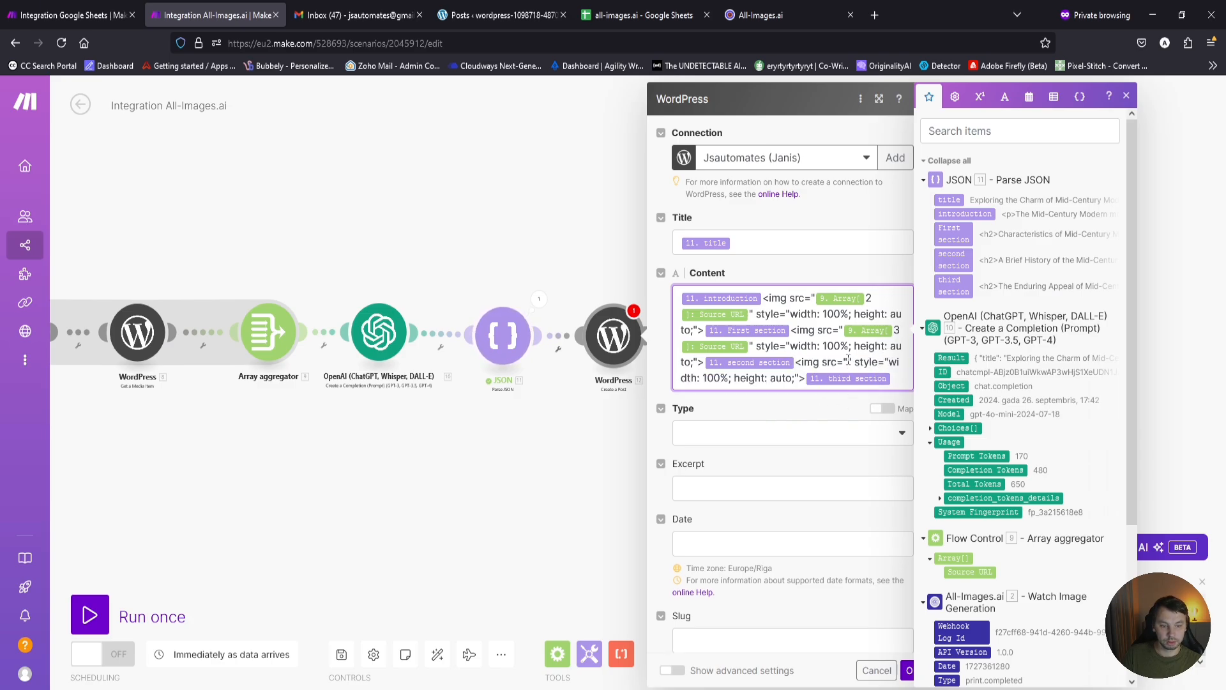
{"action": "left_click", "coordinate": [970, 572]}
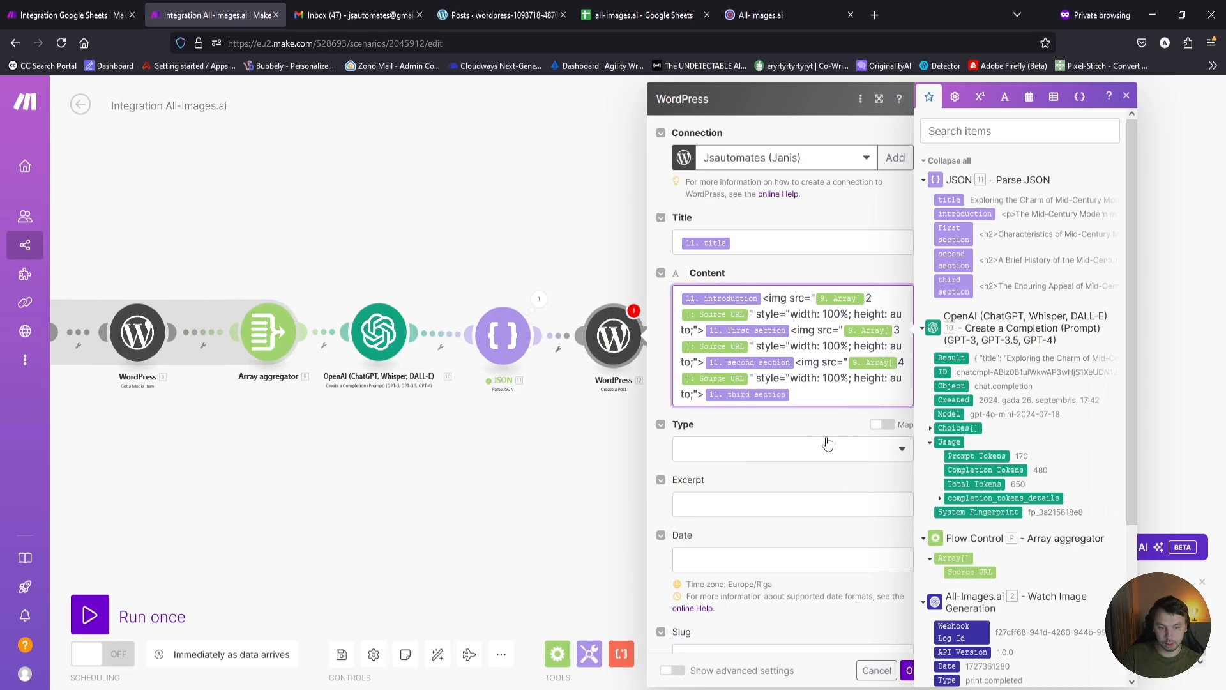
Try to map the Array aggregator's Source URL as the post's featured media ID.
{"action": "scroll", "coordinate": [824, 440], "scroll_direction": "down", "scroll_amount": 6}
{"action": "scroll", "coordinate": [773, 479], "scroll_direction": "down", "scroll_amount": 3}
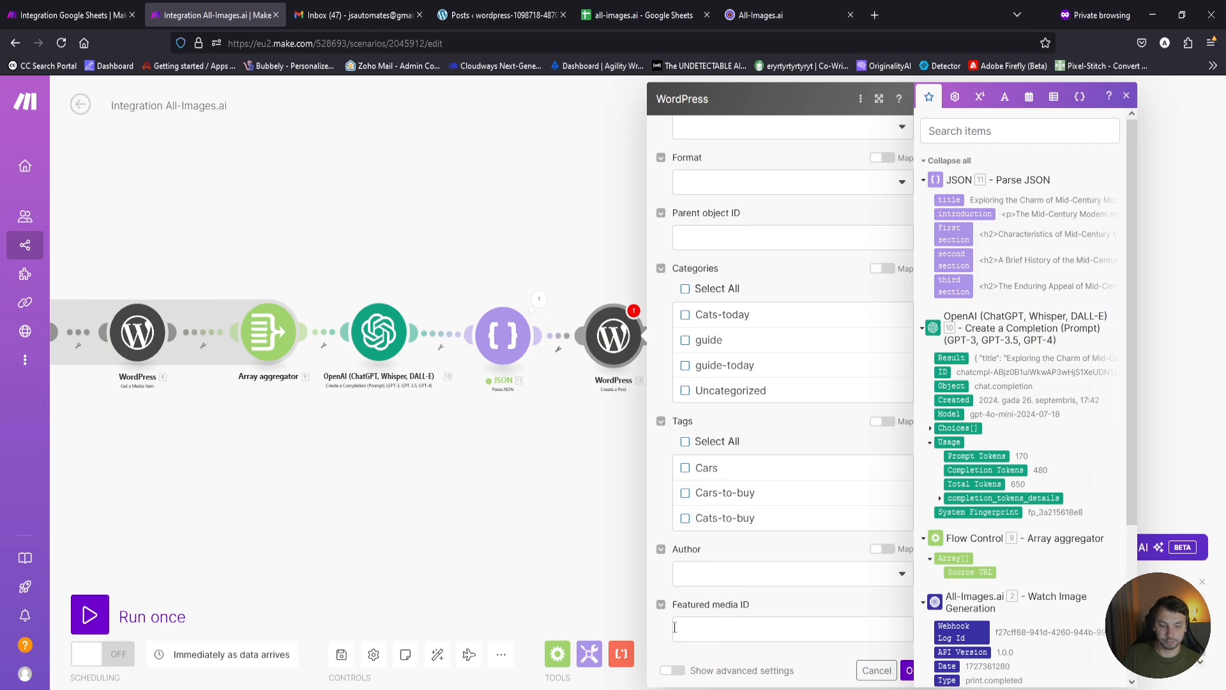
{"action": "left_click", "coordinate": [753, 620]}
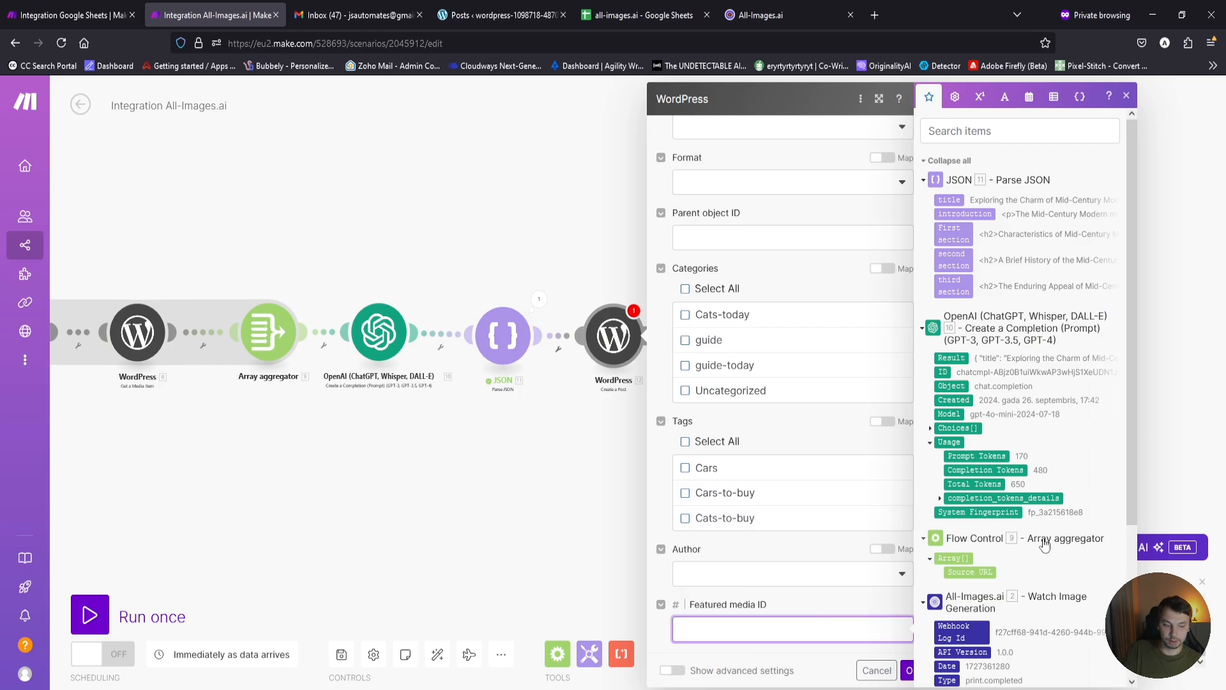
{"action": "scroll", "coordinate": [1034, 539], "scroll_direction": "down", "scroll_amount": 3}
{"action": "scroll", "coordinate": [1017, 544], "scroll_direction": "down", "scroll_amount": 1}
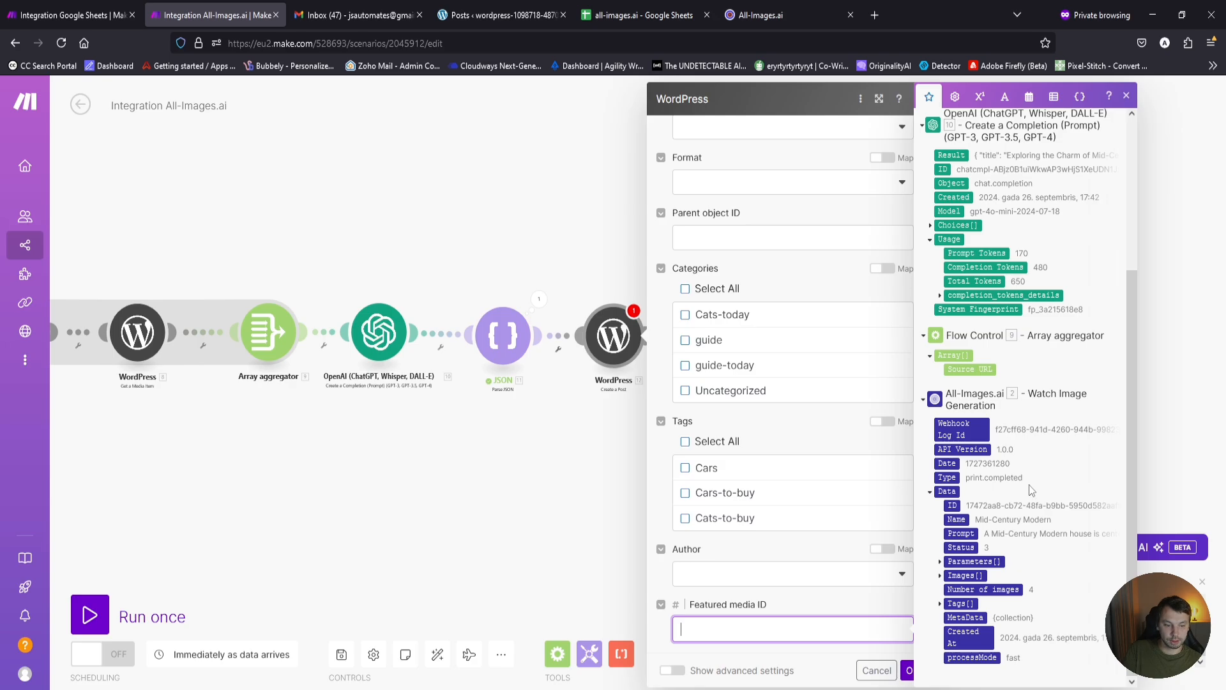
{"action": "scroll", "coordinate": [1029, 489], "scroll_direction": "up", "scroll_amount": 5}
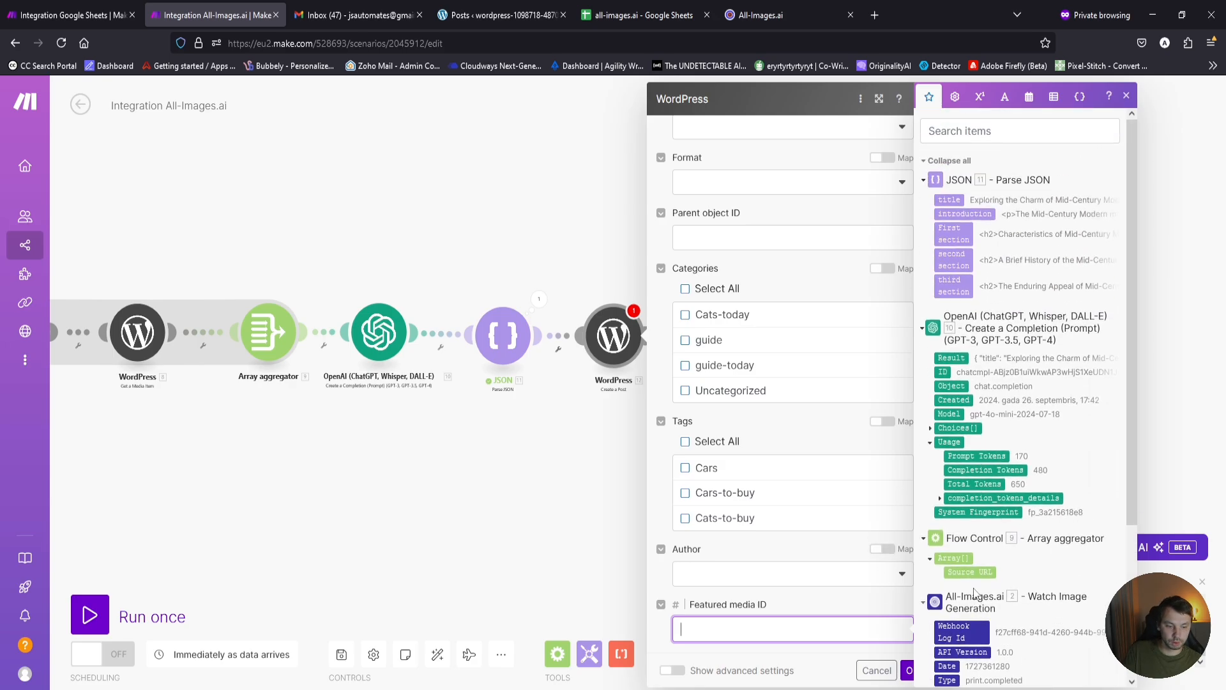
{"action": "left_click", "coordinate": [970, 572]}
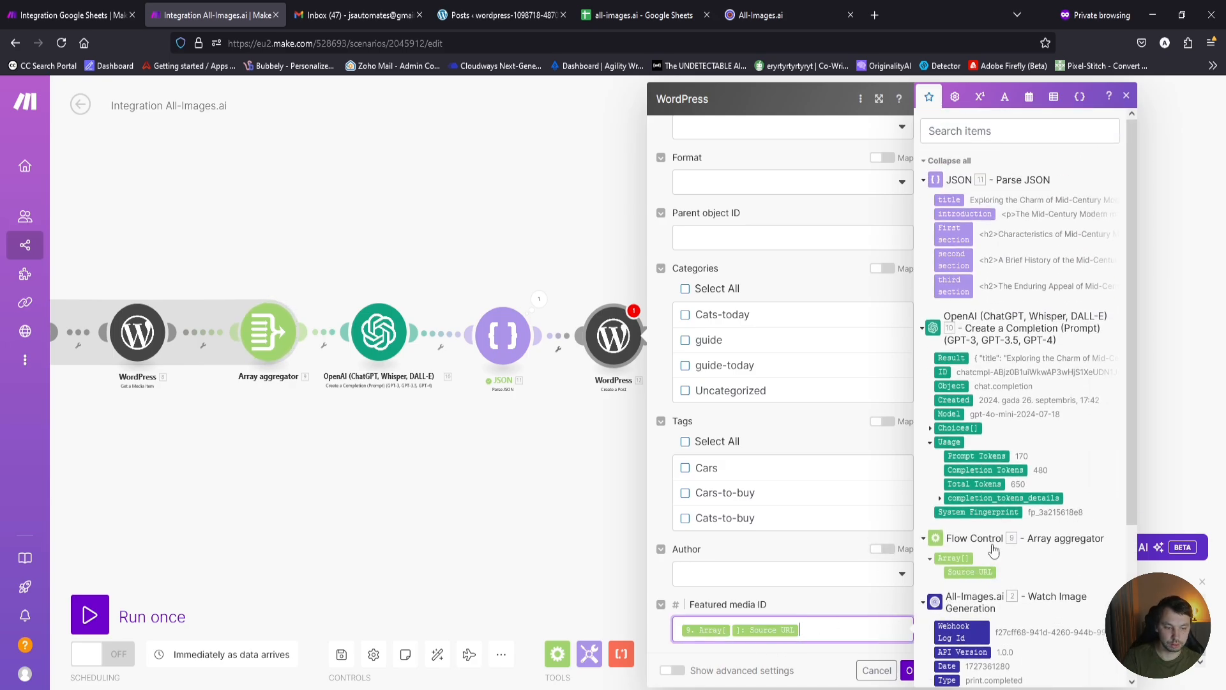
{"action": "key", "text": "BackSpace"}
{"action": "key", "text": "BackSpace"}
{"action": "scroll", "coordinate": [995, 383], "scroll_direction": "down", "scroll_amount": 3}
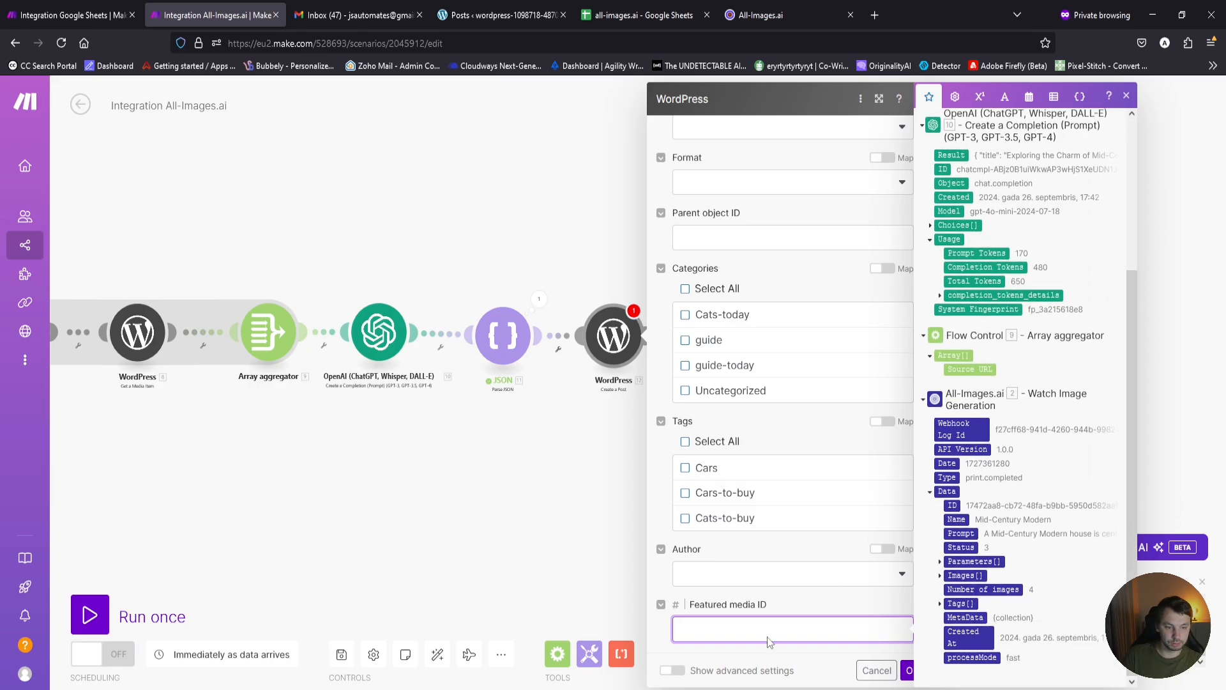
{"action": "left_click", "coordinate": [780, 599]}
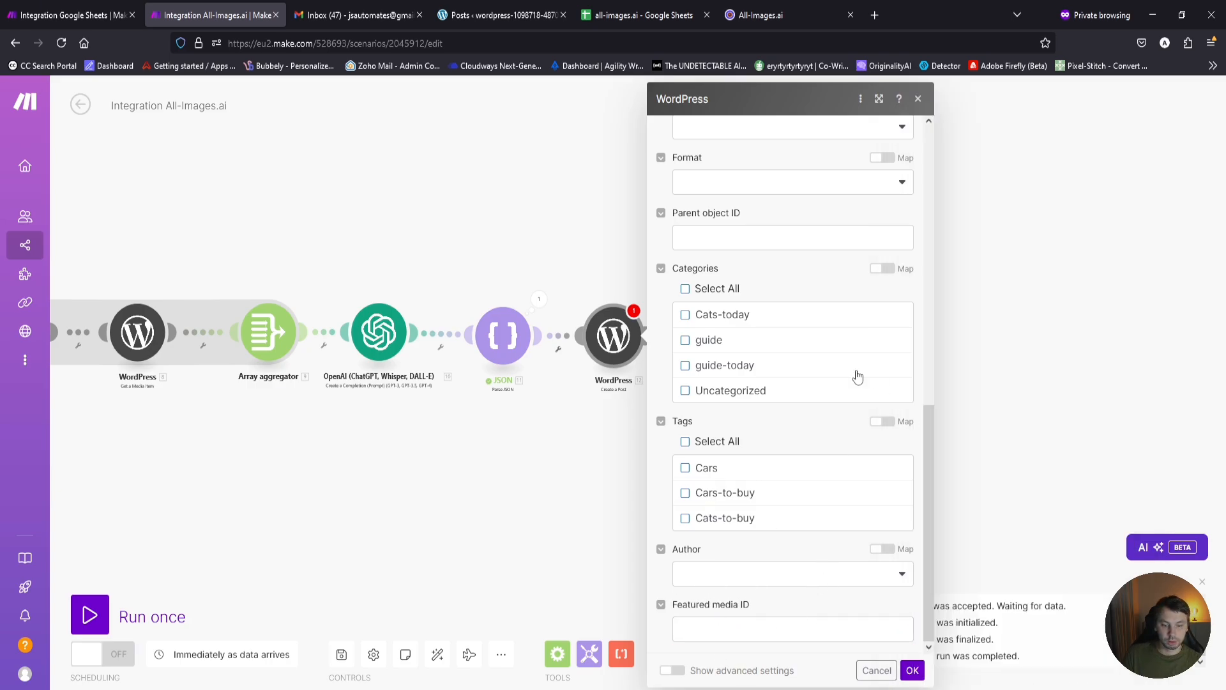
Set the WordPress post's type to Posts, leave the featured media ID empty, and save the Create a Post module.
{"action": "left_click", "coordinate": [773, 626]}
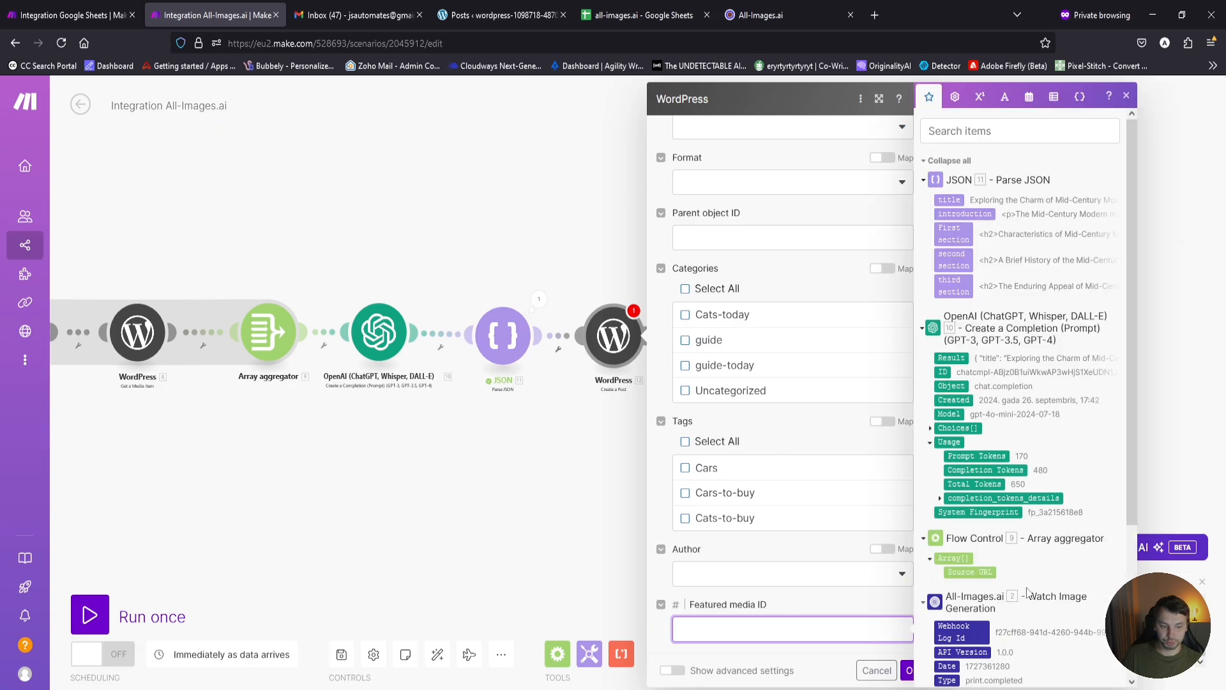
{"action": "scroll", "coordinate": [867, 473], "scroll_direction": "up", "scroll_amount": 5}
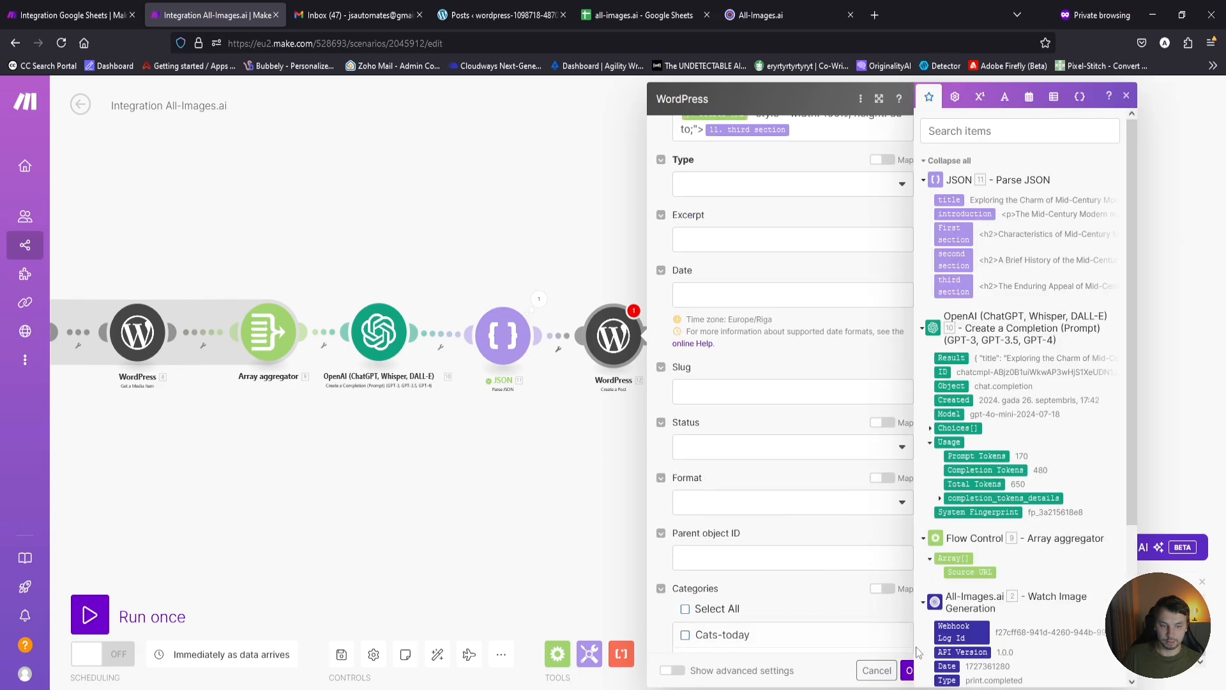
{"action": "left_click", "coordinate": [907, 672]}
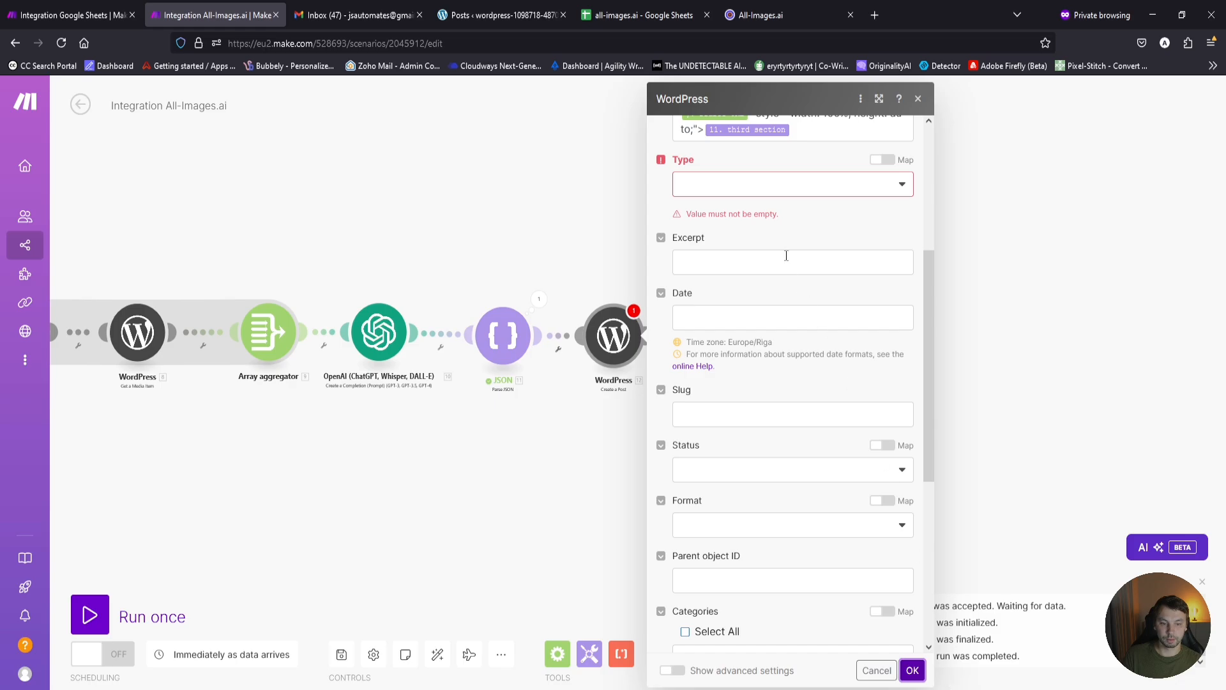
{"action": "left_click", "coordinate": [772, 185]}
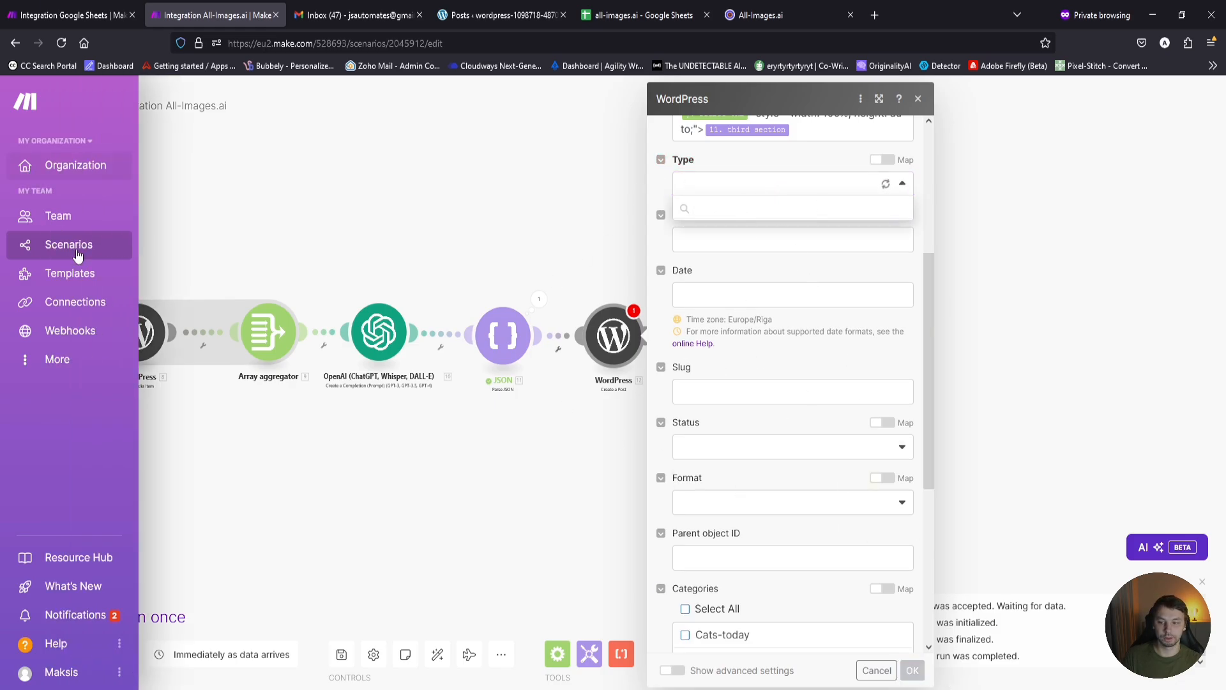
{"action": "left_click", "coordinate": [765, 235]}
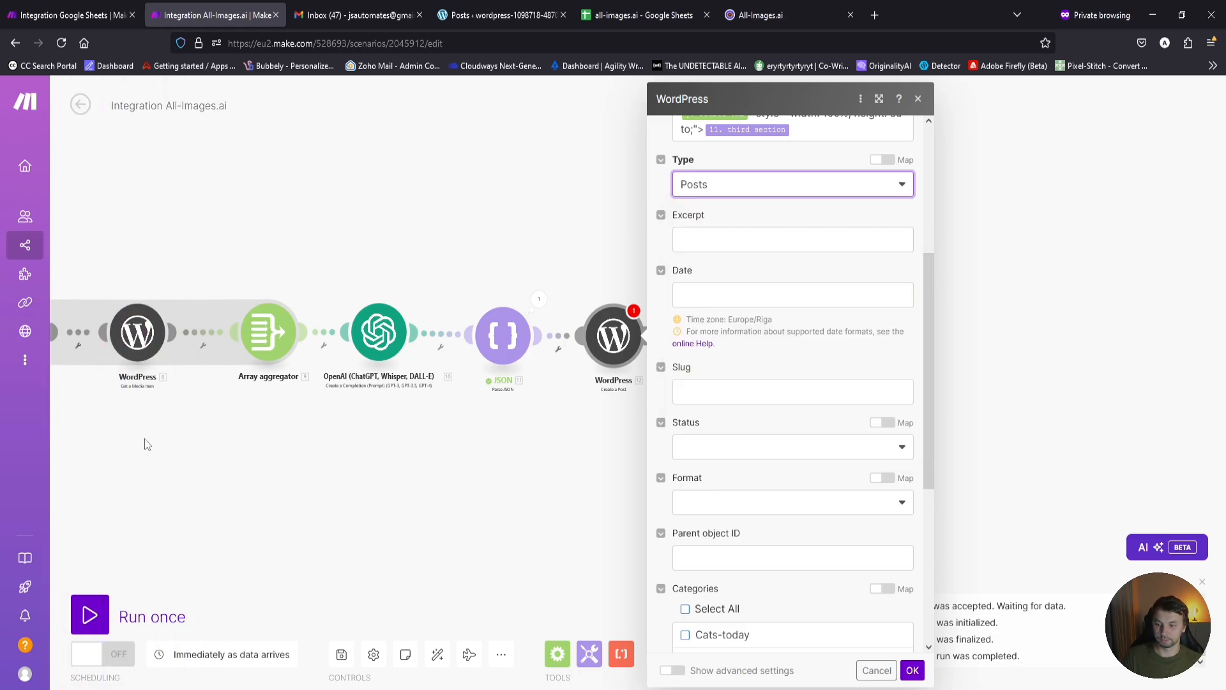
{"action": "left_click_drag", "start_coordinate": [147, 445], "coordinate": [244, 469]}
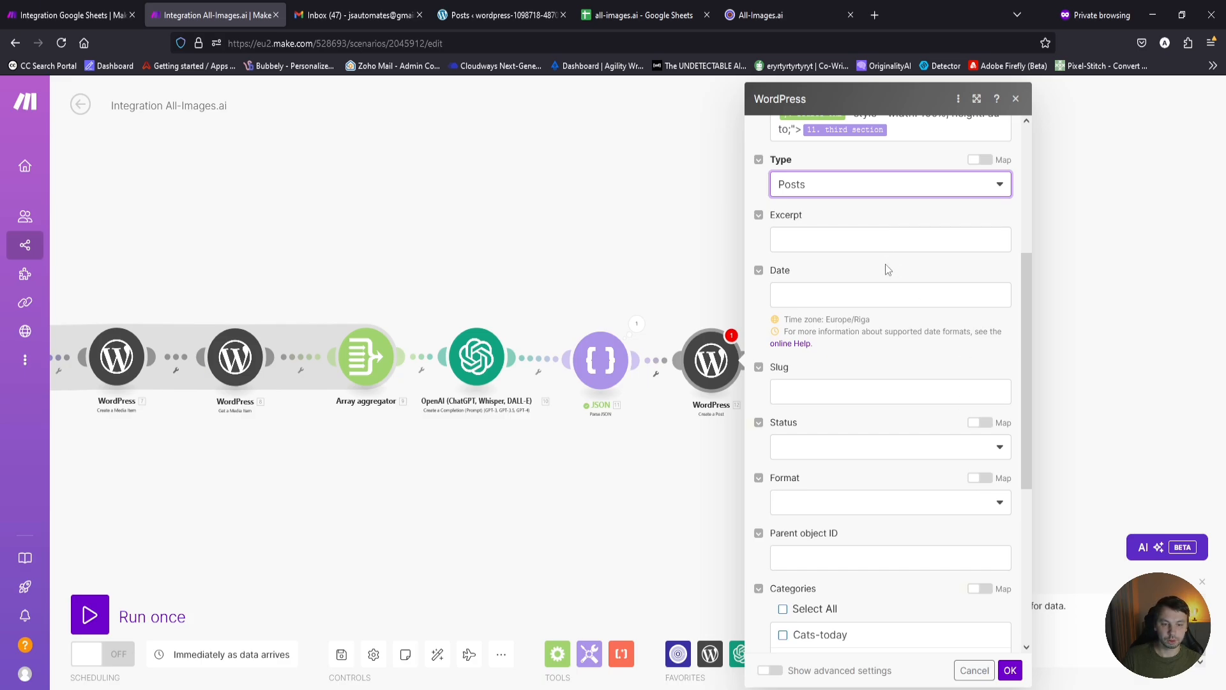
{"action": "scroll", "coordinate": [887, 269], "scroll_direction": "up", "scroll_amount": 2}
{"action": "scroll", "coordinate": [884, 400], "scroll_direction": "down", "scroll_amount": 6}
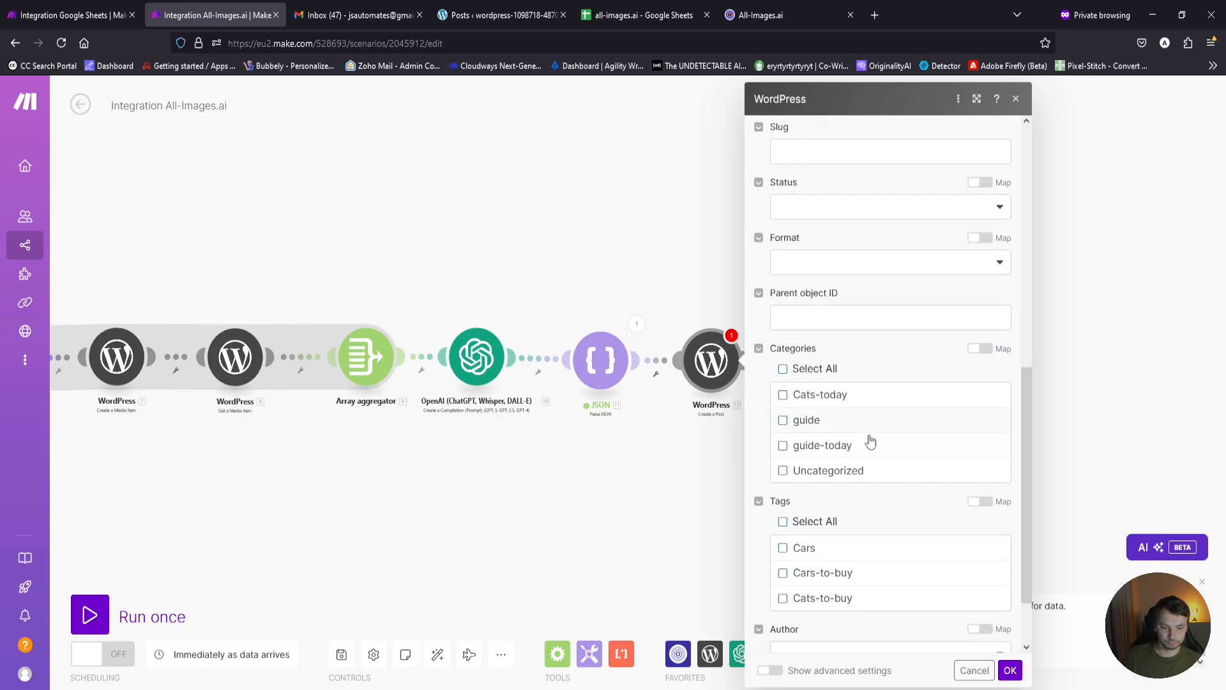
{"action": "scroll", "coordinate": [872, 441], "scroll_direction": "down", "scroll_amount": 2}
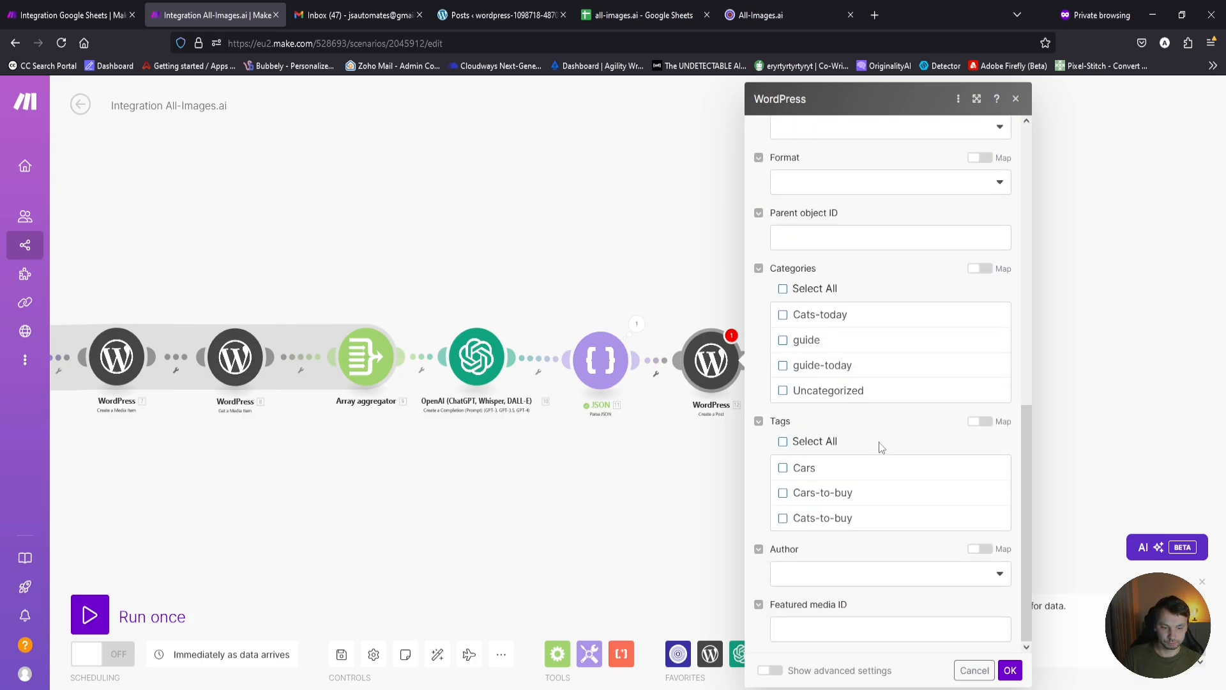
{"action": "left_click", "coordinate": [1010, 670]}
{"action": "scroll", "coordinate": [797, 480], "scroll_direction": "down", "scroll_amount": 3}
{"action": "left_click_drag", "start_coordinate": [654, 538], "coordinate": [557, 517]}
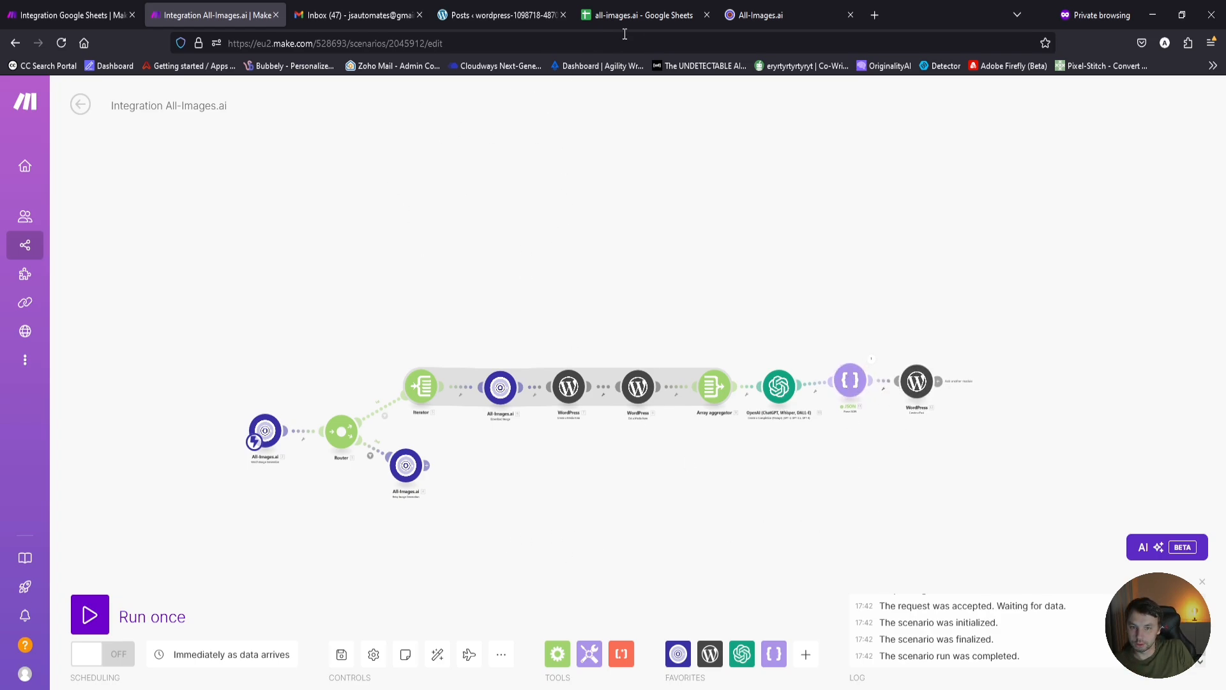
Activate the All-Images.ai scenario's scheduling and delete the old data in its webhook queue.
{"action": "left_click", "coordinate": [121, 656]}
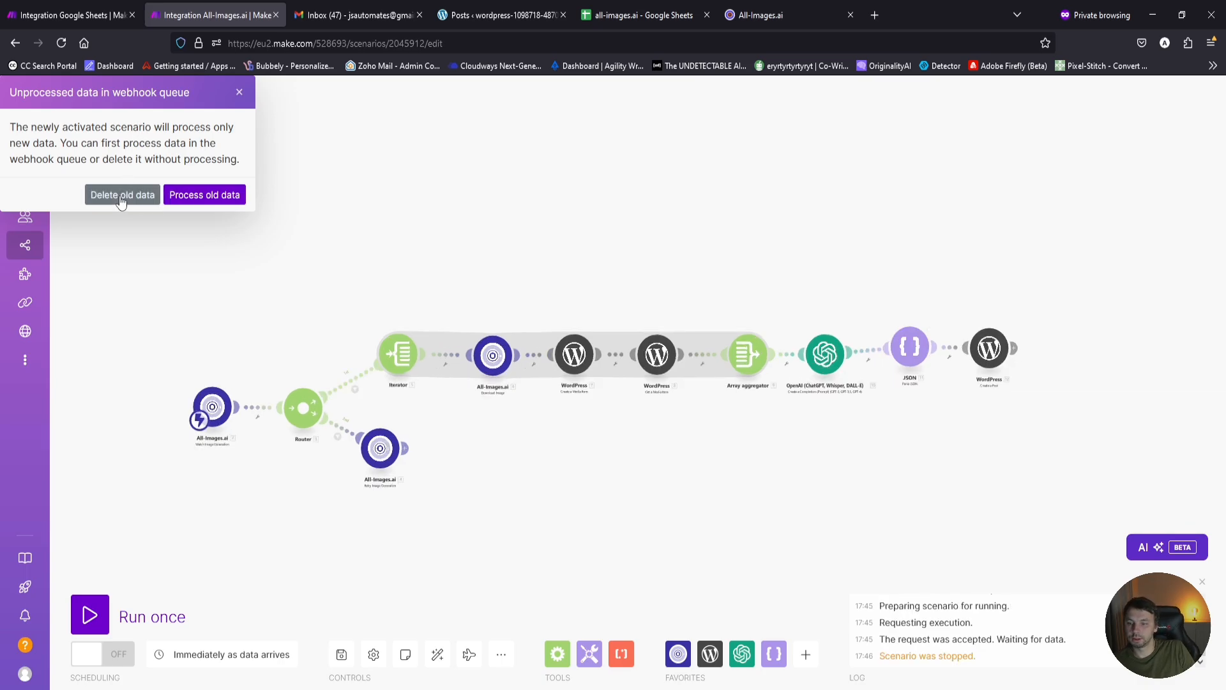
{"action": "left_click", "coordinate": [121, 198]}
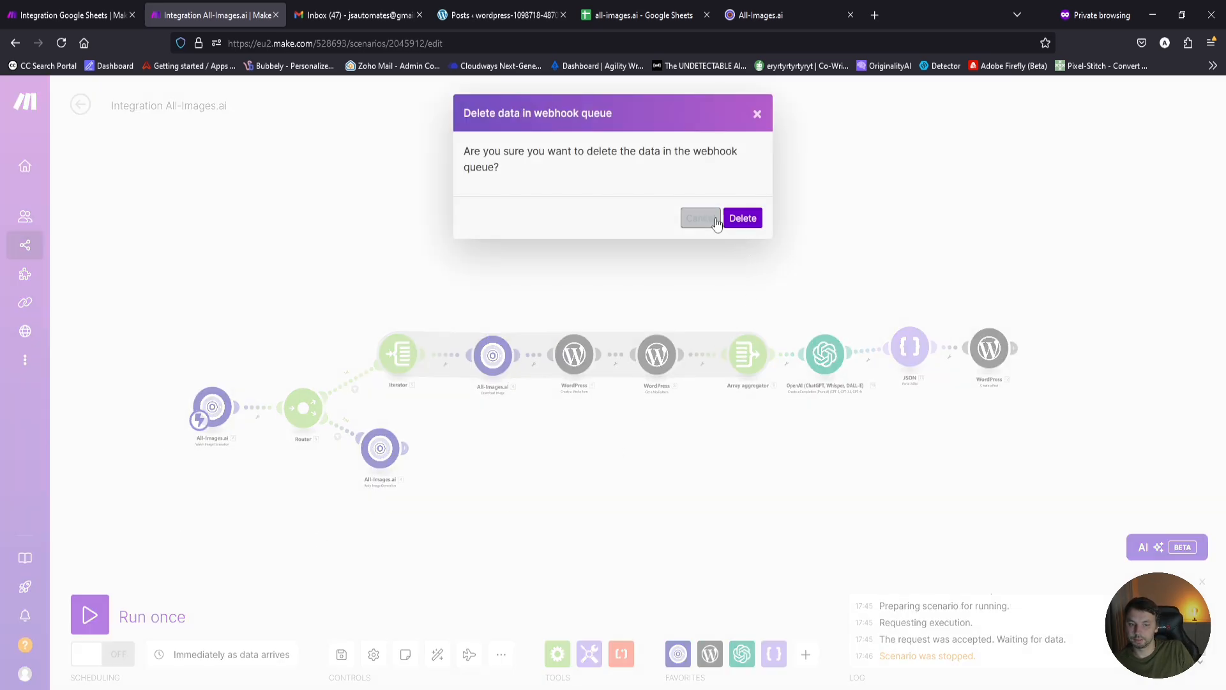
{"action": "left_click", "coordinate": [743, 219]}
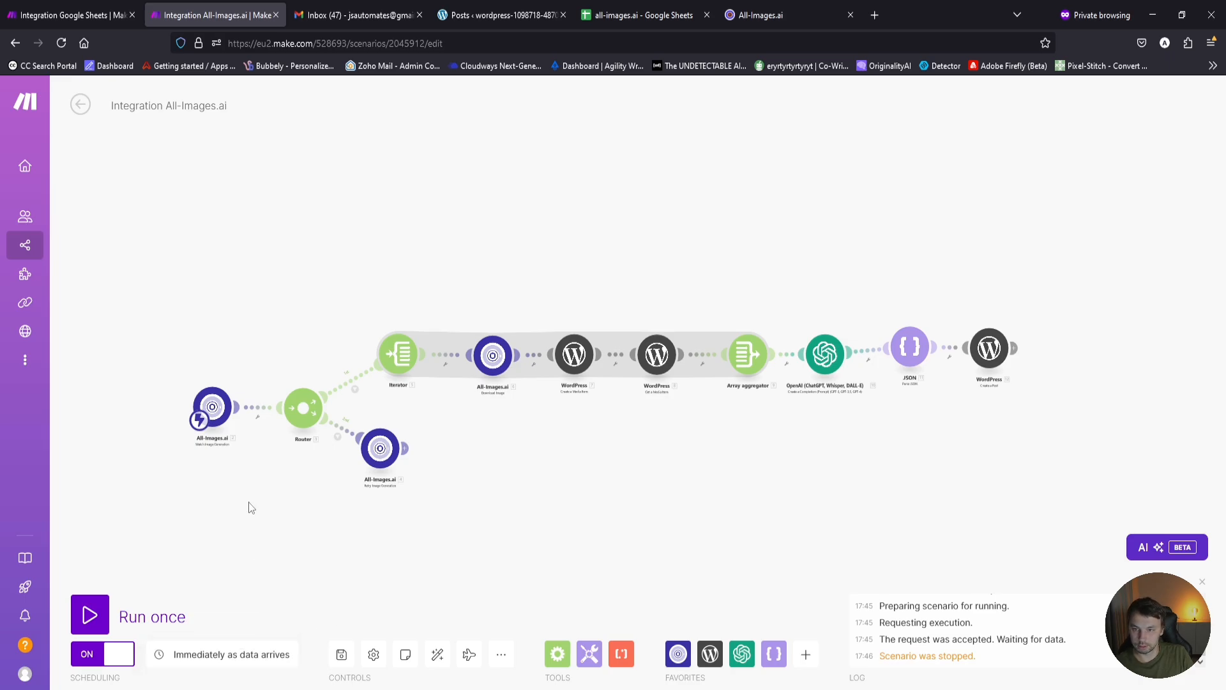
Run the Google Sheets scenario once to send the next keyword for image generation.
{"action": "left_click", "coordinate": [70, 15]}
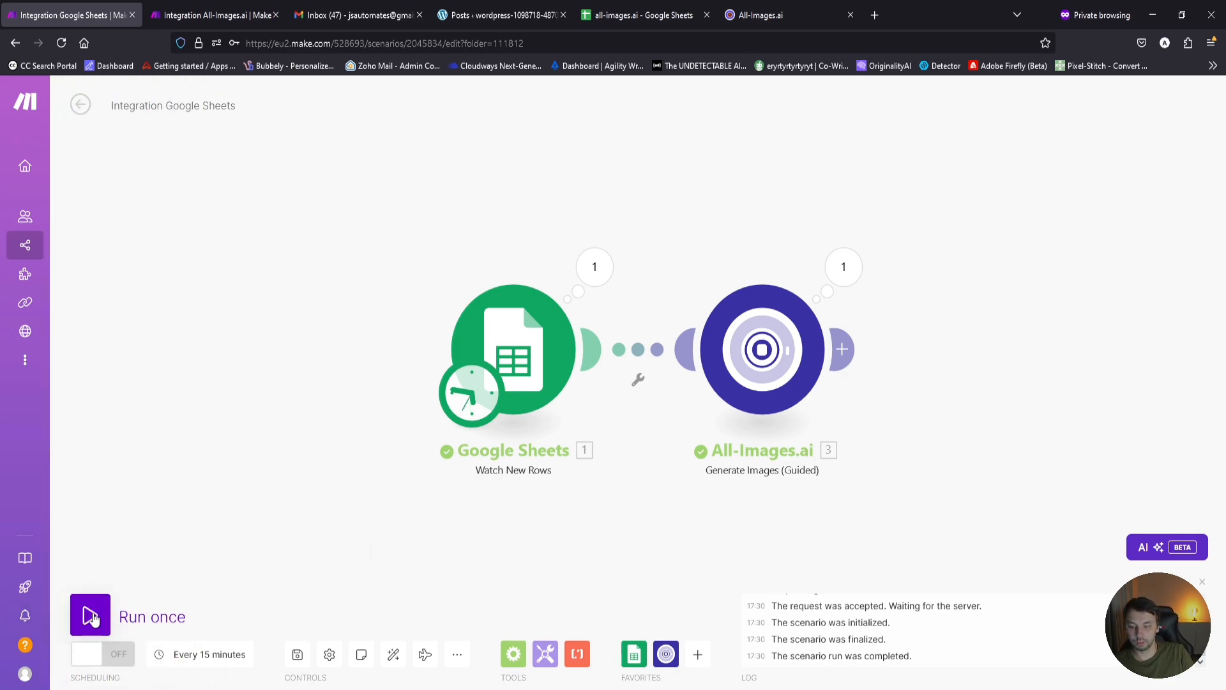
{"action": "left_click", "coordinate": [90, 616]}
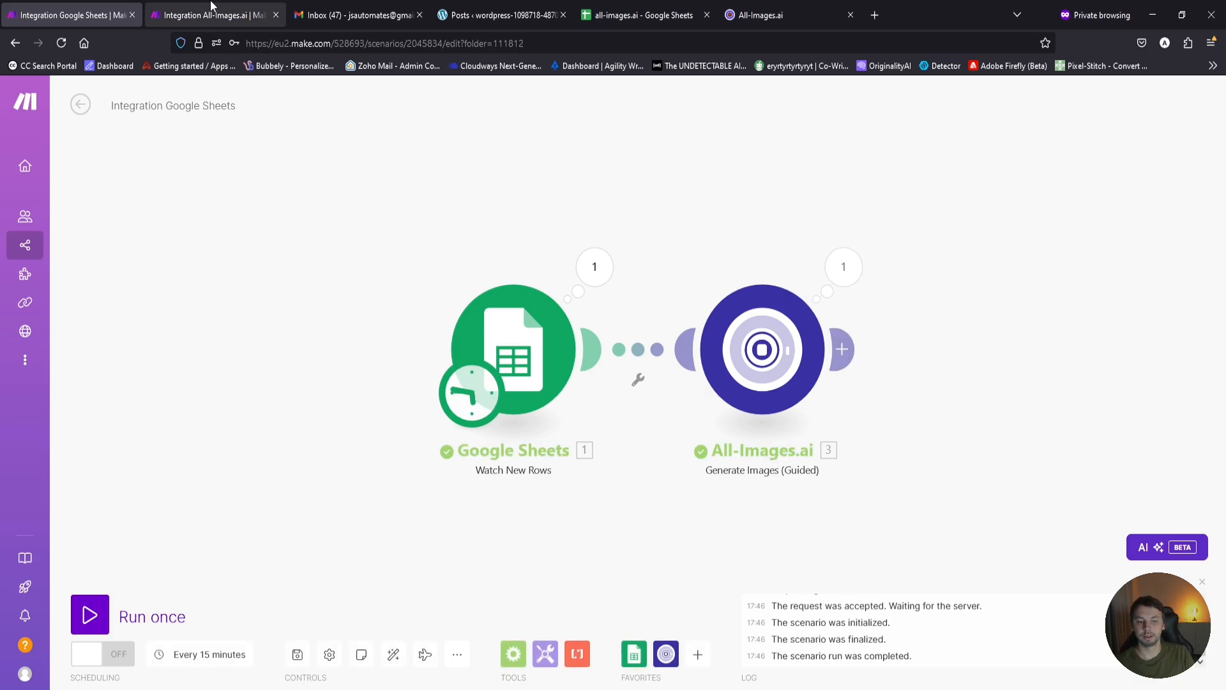
Leave the All-Images.ai scenario's editor and save its unsaved changes.
{"action": "left_click", "coordinate": [162, 16]}
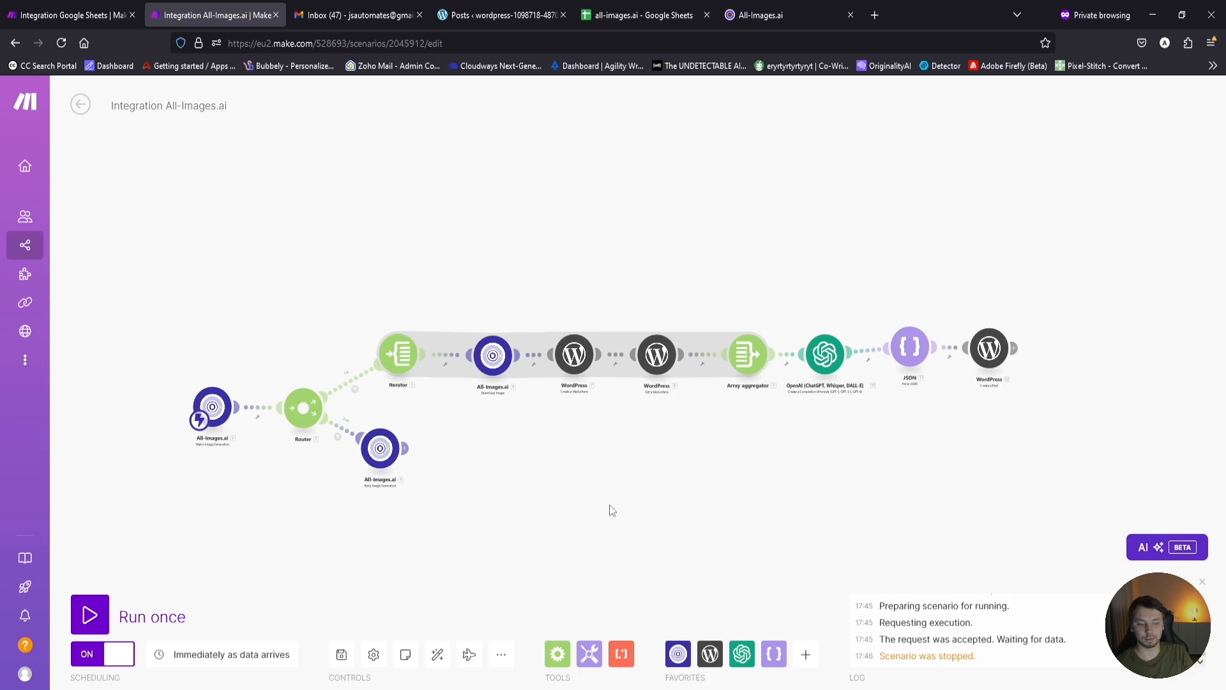
{"action": "scroll", "coordinate": [593, 525], "scroll_direction": "down", "scroll_amount": 2}
{"action": "scroll", "coordinate": [592, 524], "scroll_direction": "down", "scroll_amount": 1}
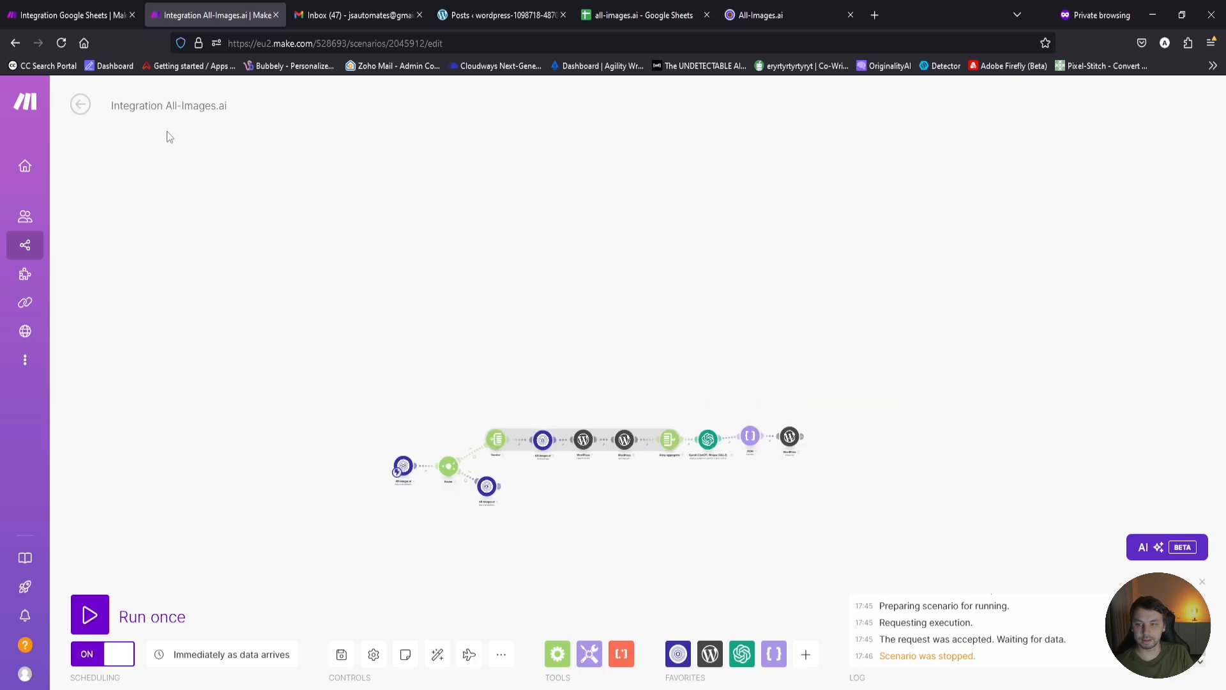
{"action": "left_click", "coordinate": [81, 105]}
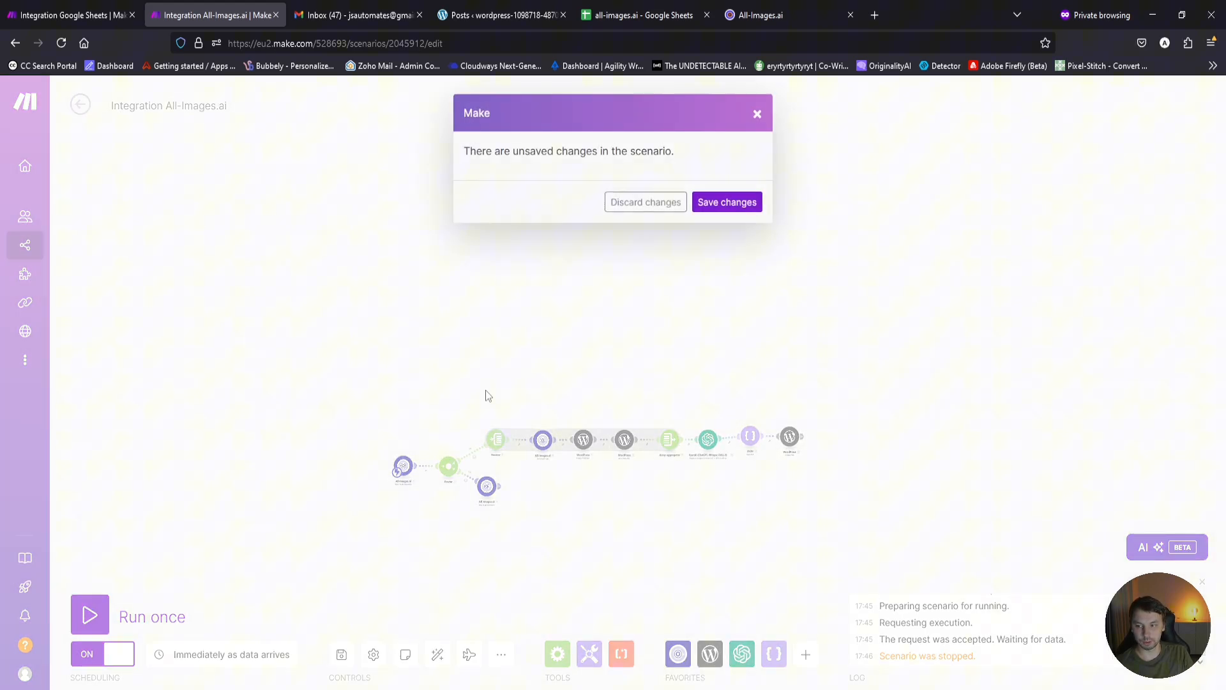
{"action": "left_click", "coordinate": [726, 202]}
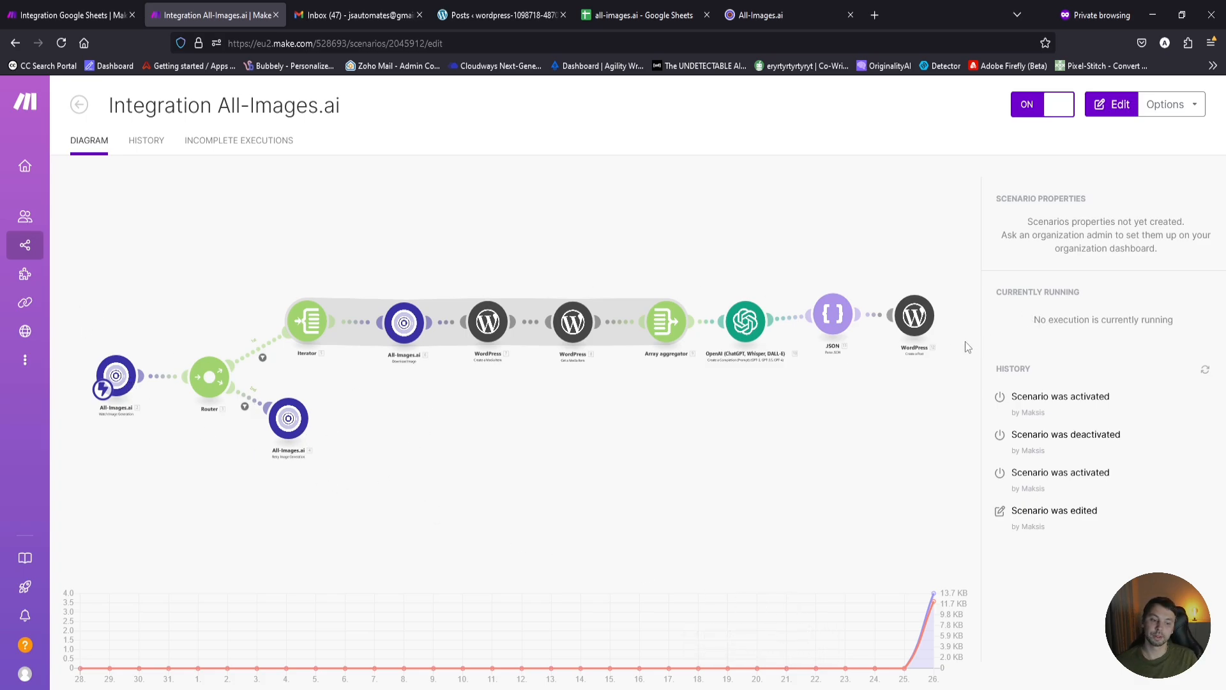
Check the Modern Farmhouse print's image generation in All-Images.ai and the triggered scenario run in Make.
{"action": "left_click", "coordinate": [763, 9]}
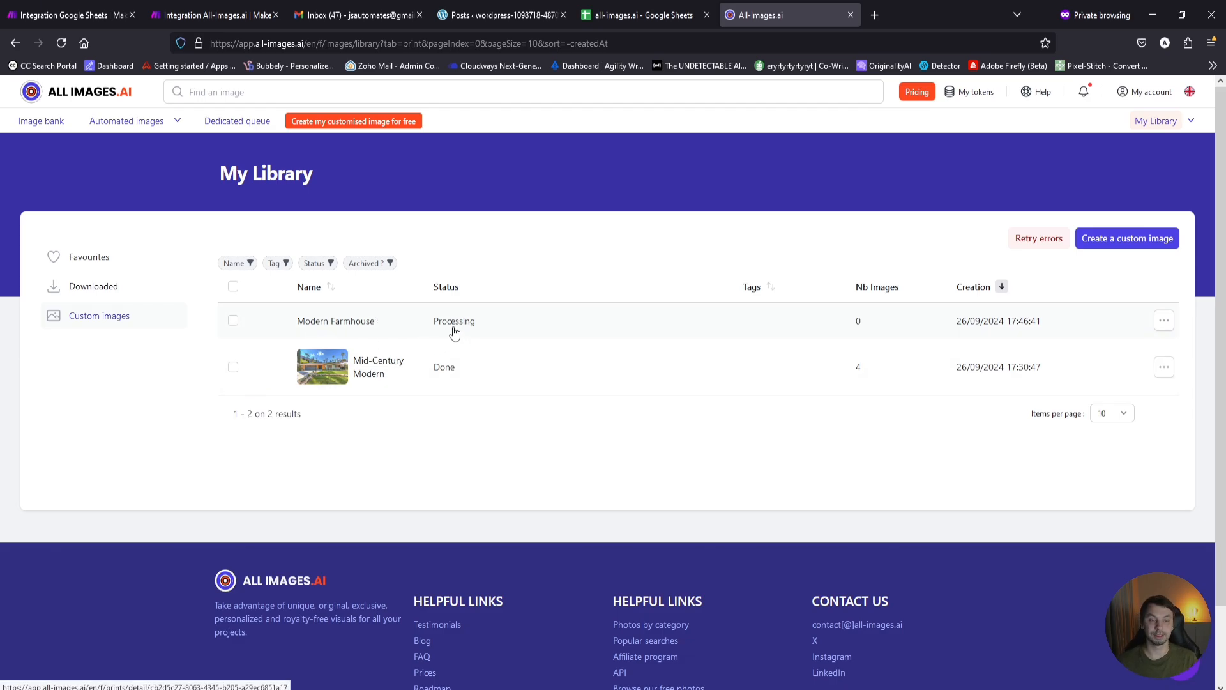
{"action": "left_click", "coordinate": [488, 327]}
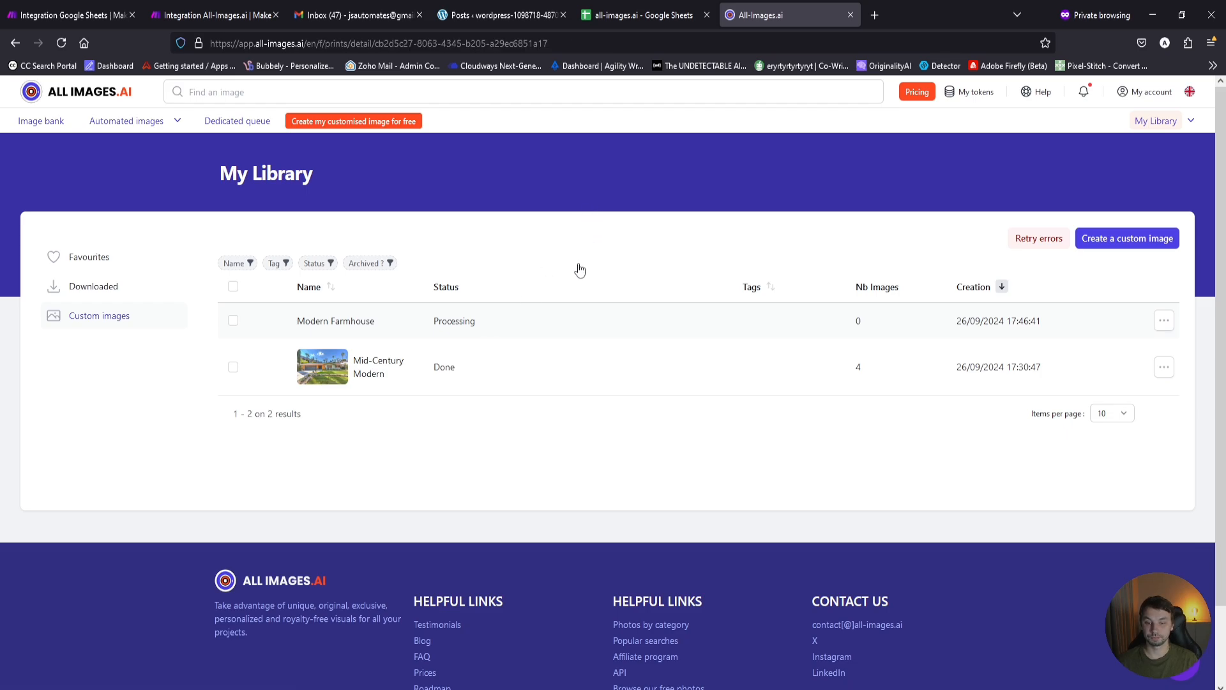
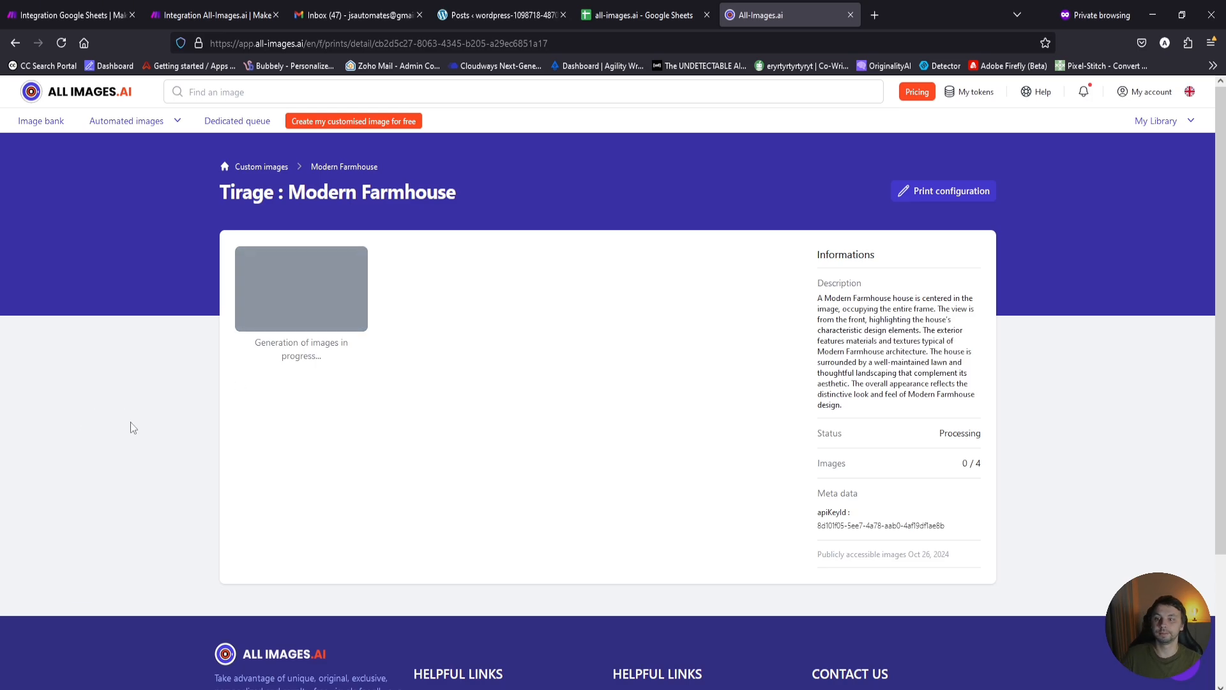
{"action": "left_click", "coordinate": [189, 15]}
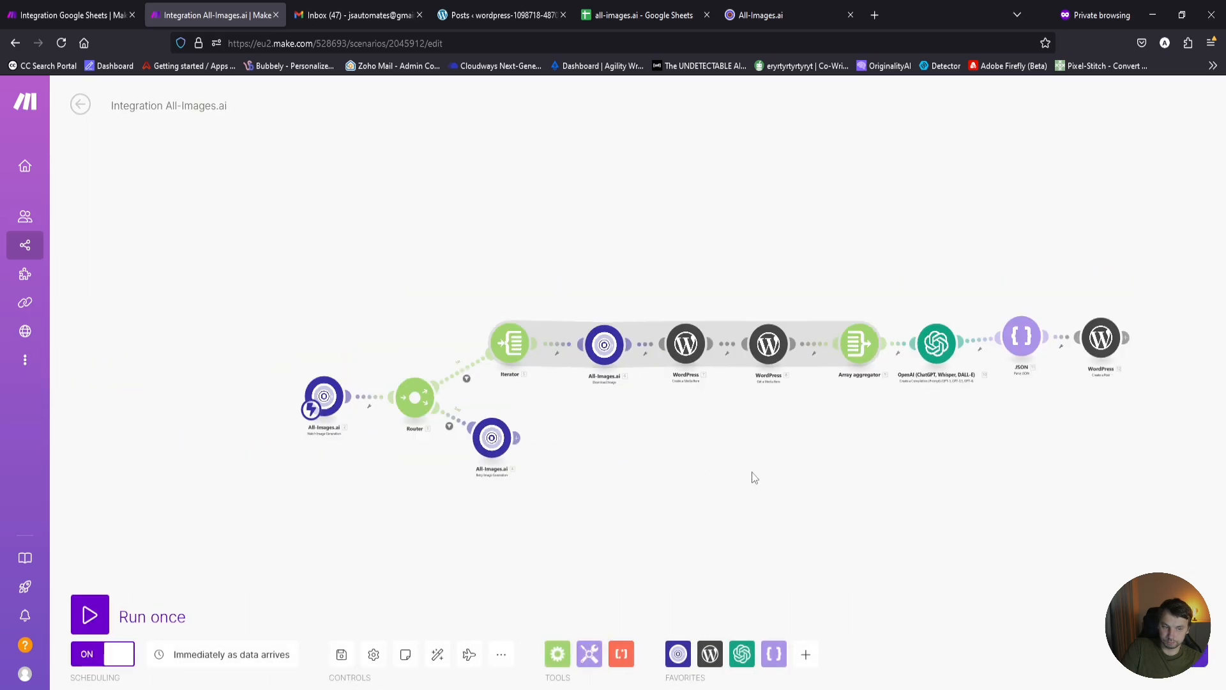
{"action": "left_click", "coordinate": [80, 104]}
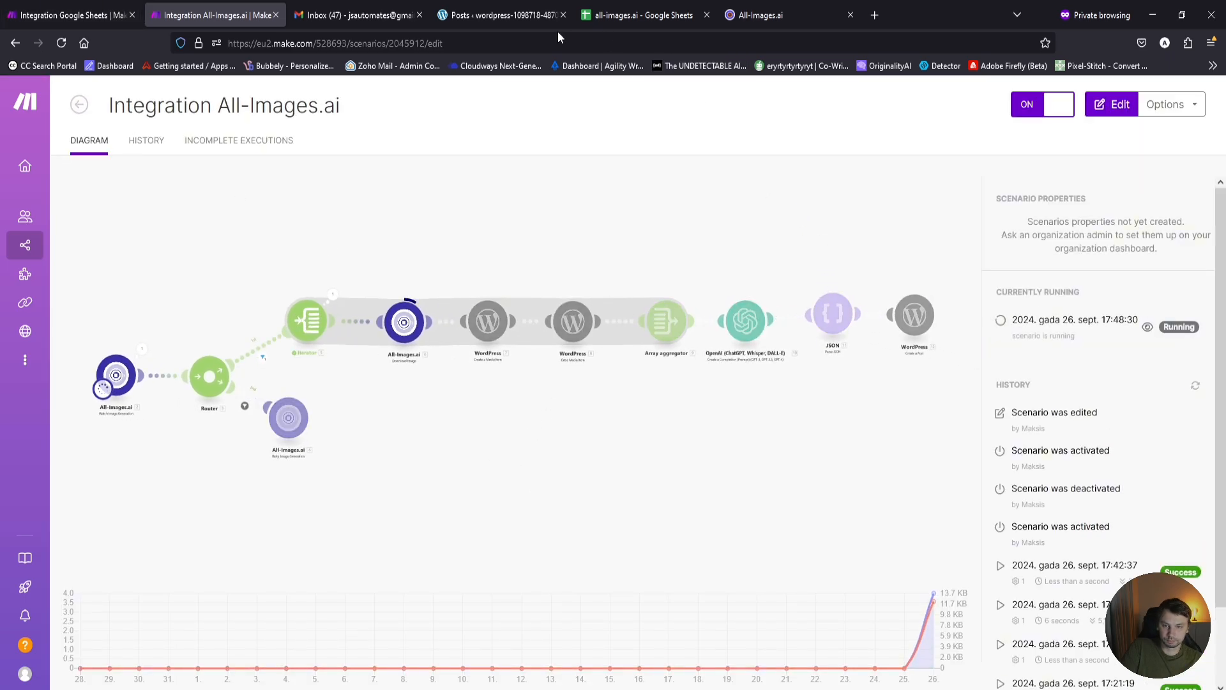
{"action": "left_click", "coordinate": [757, 15]}
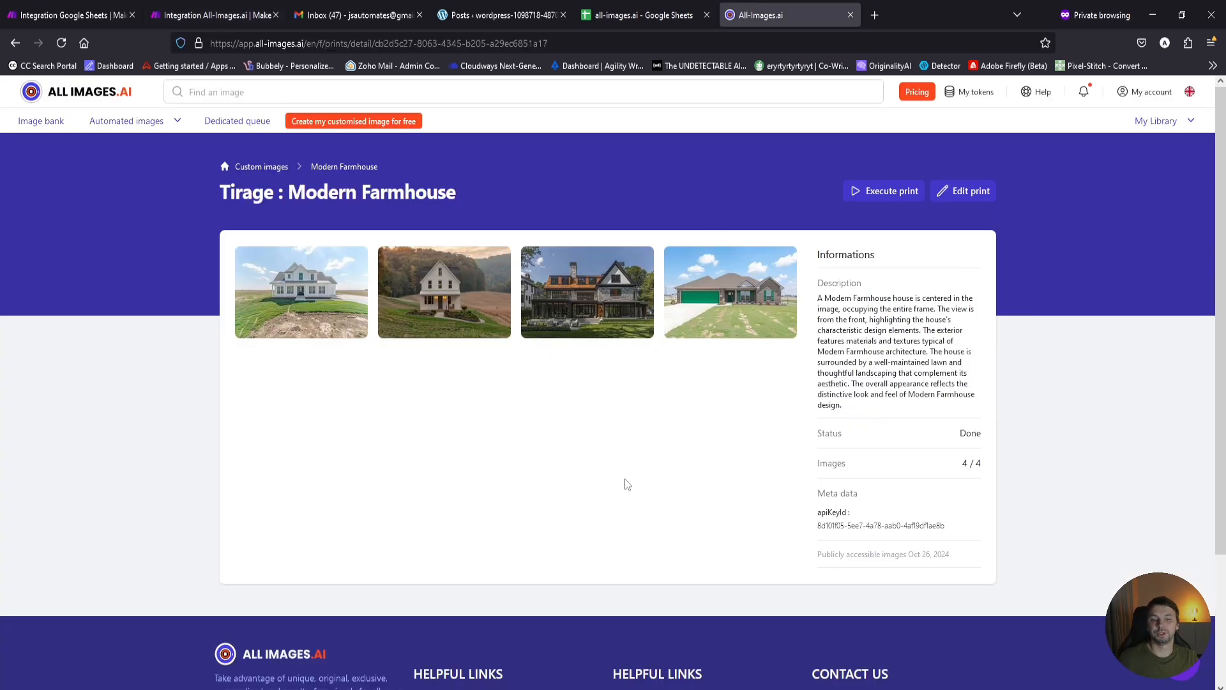
Check the scenario's progress in Make and look for the uploaded images in the WordPress media library.
{"action": "left_click", "coordinate": [235, 8]}
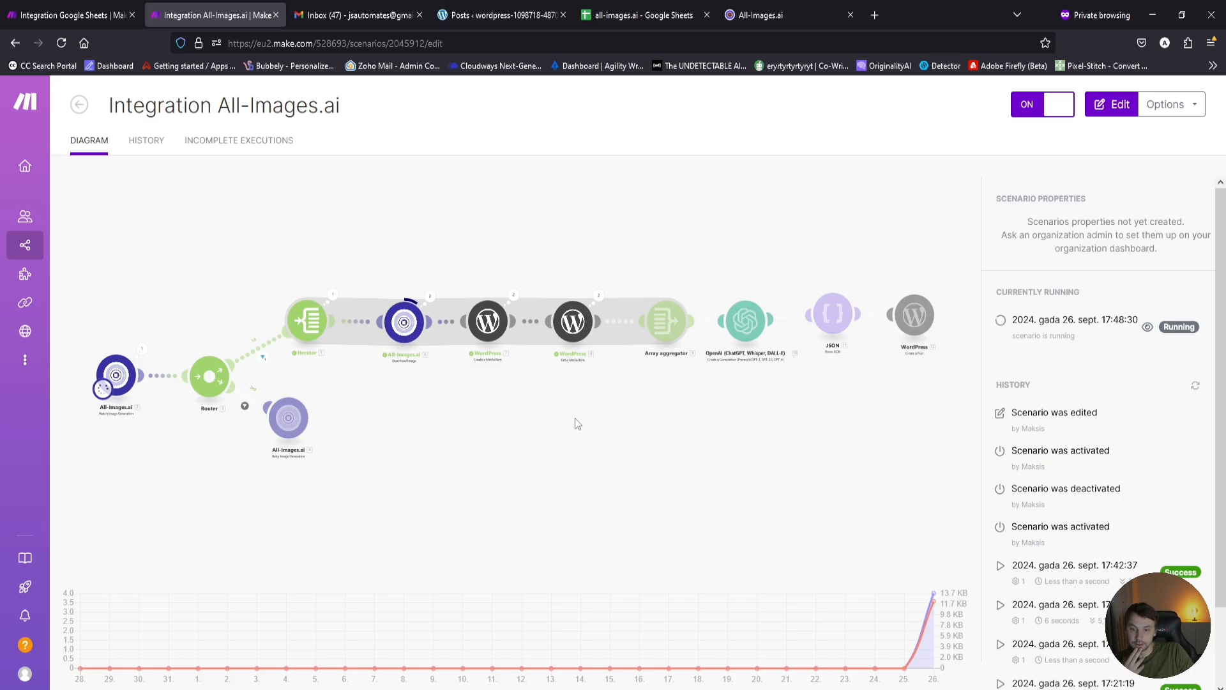
{"action": "left_click", "coordinate": [498, 15]}
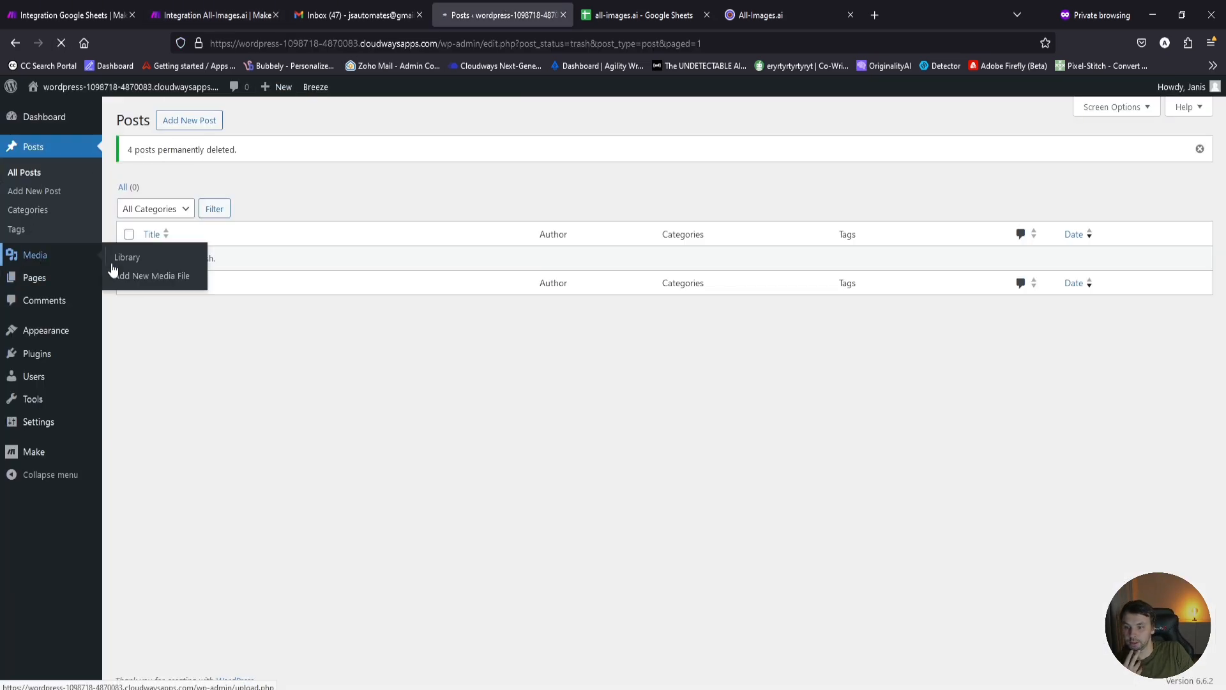
{"action": "left_click", "coordinate": [39, 256]}
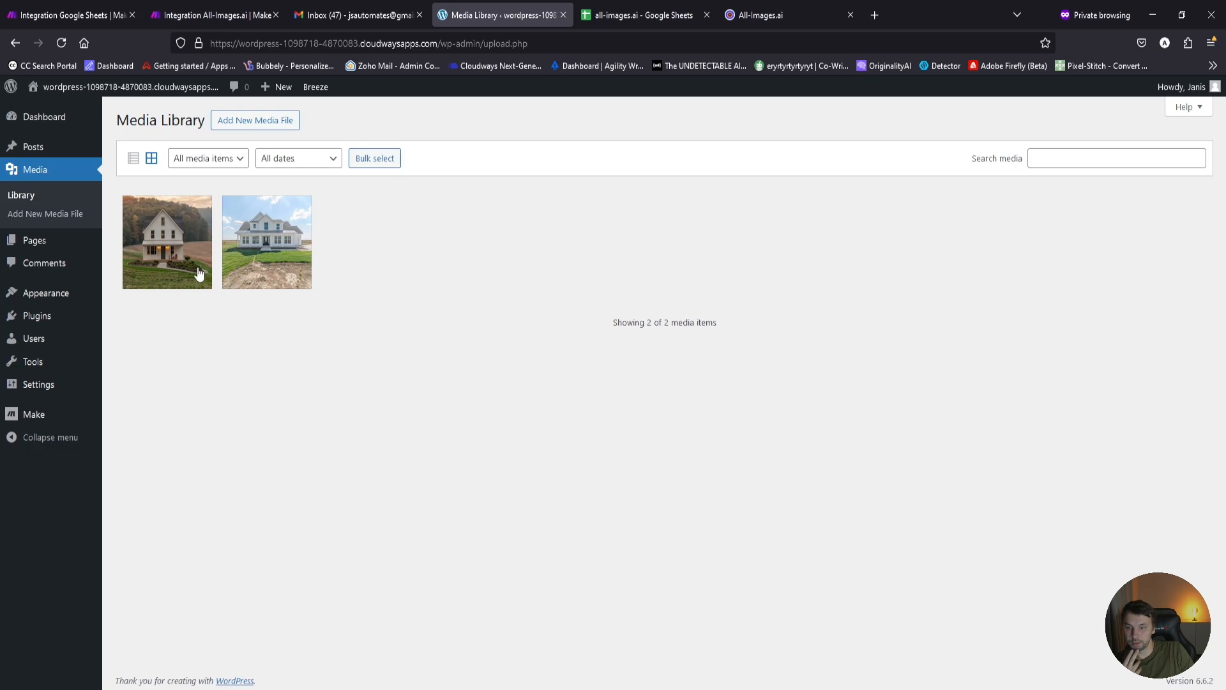
Return to the All-Images.ai scenario in Make and follow the run on its diagram.
{"action": "left_click", "coordinate": [205, 14]}
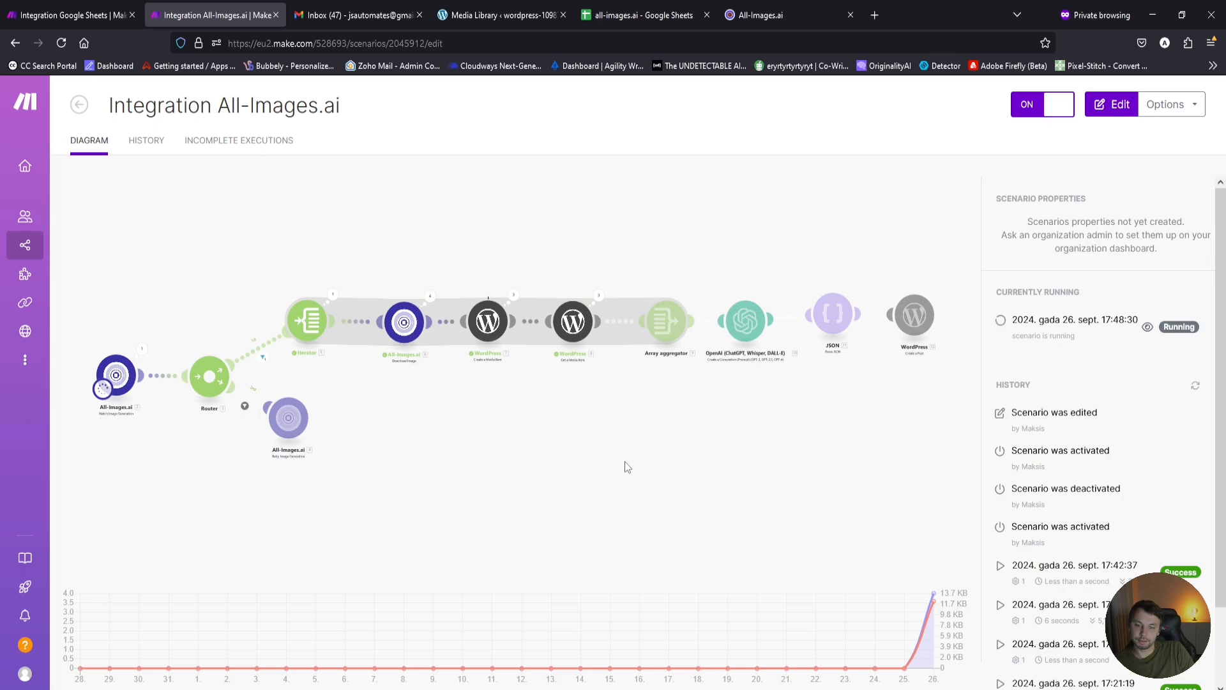
{"action": "left_click", "coordinate": [640, 409]}
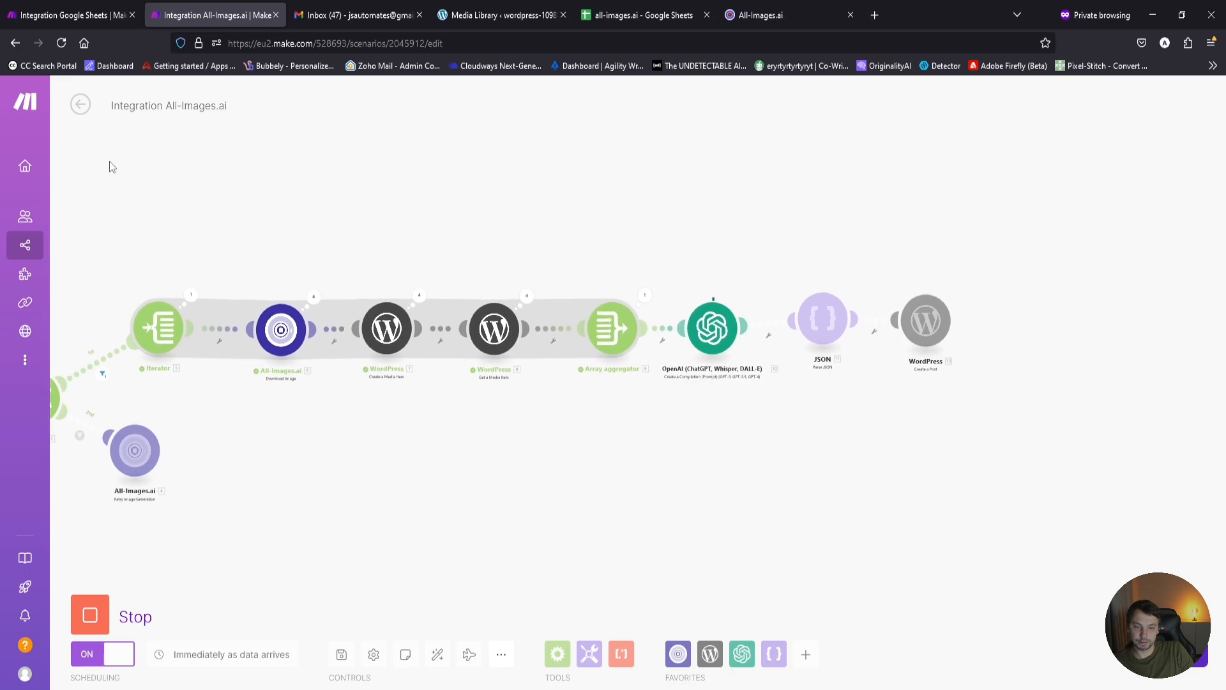
{"action": "left_click", "coordinate": [81, 106]}
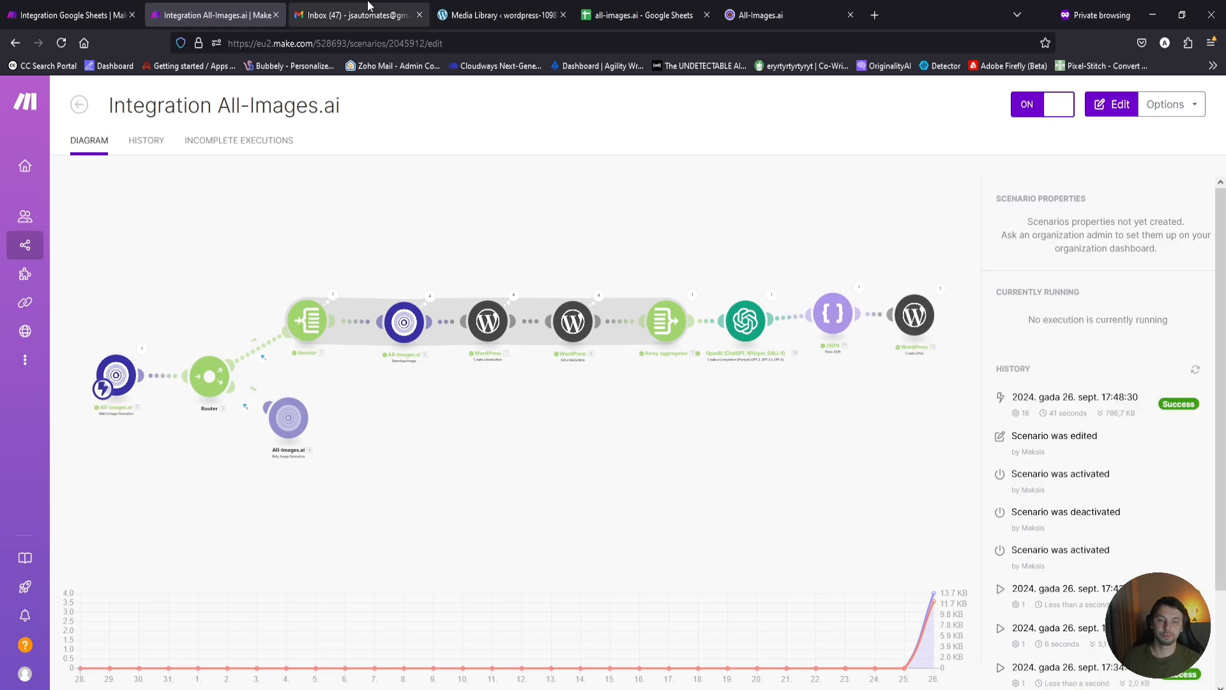
List the WordPress posts and open a preview of the draft "Embracing the Charm of Modern Farmhouse Homes!".
{"action": "mouse_move", "coordinate": [750, 5]}
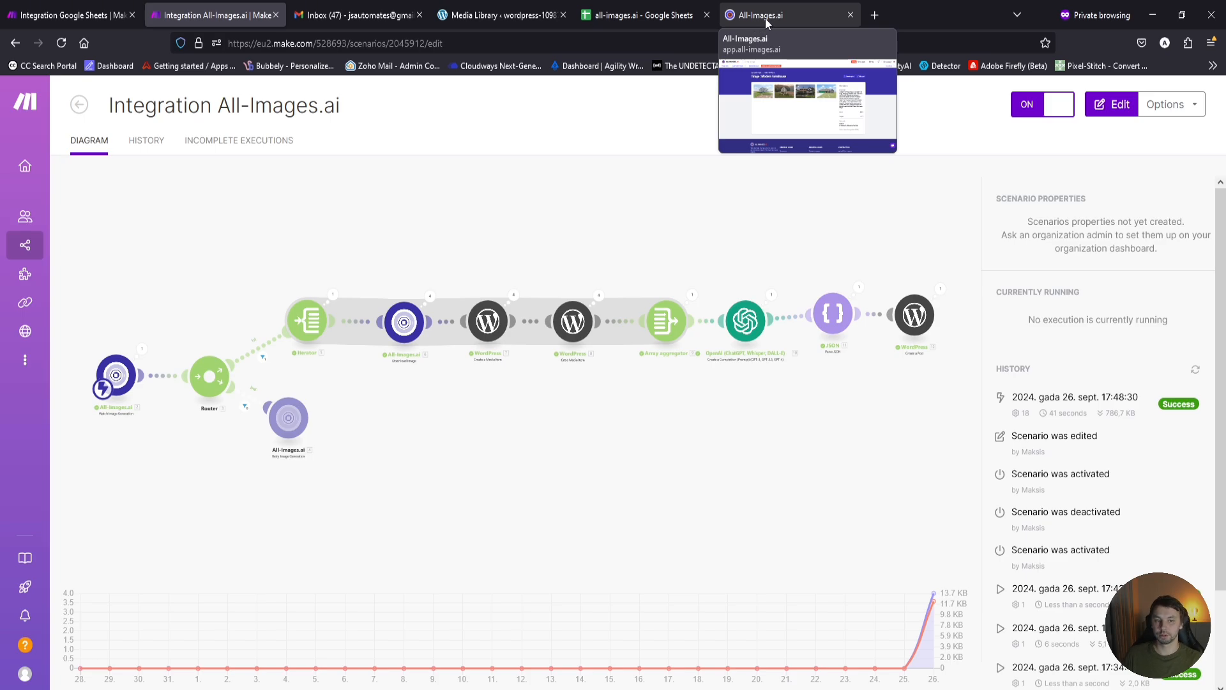
{"action": "left_click", "coordinate": [495, 15]}
{"action": "left_click", "coordinate": [32, 146]}
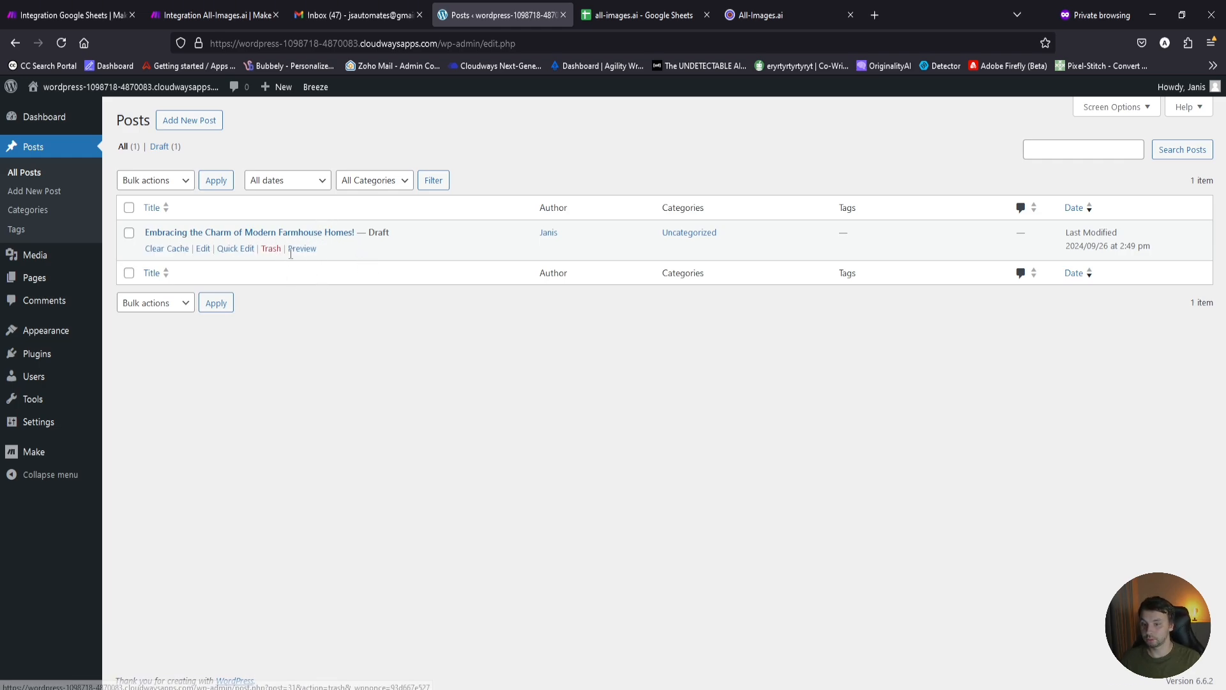
{"action": "left_click", "coordinate": [306, 252]}
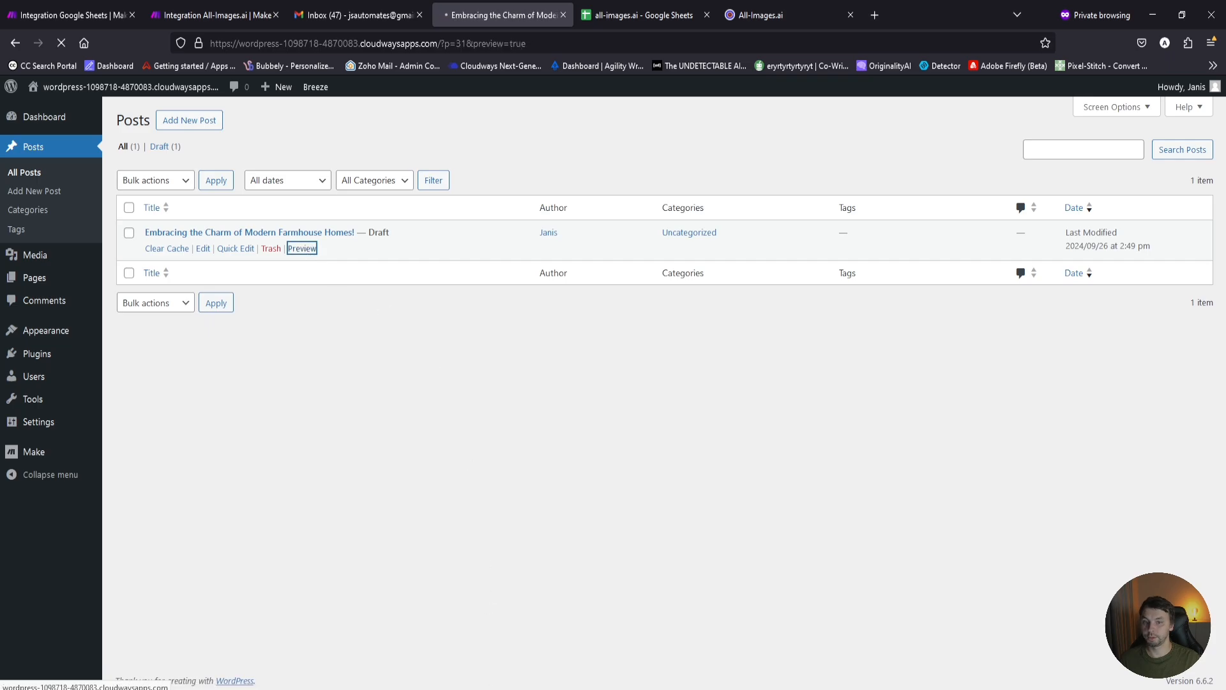
Read through the Modern Farmhouse post preview, examining its title, section headings, text and embedded images.
{"action": "scroll", "coordinate": [369, 507], "scroll_direction": "down", "scroll_amount": 1}
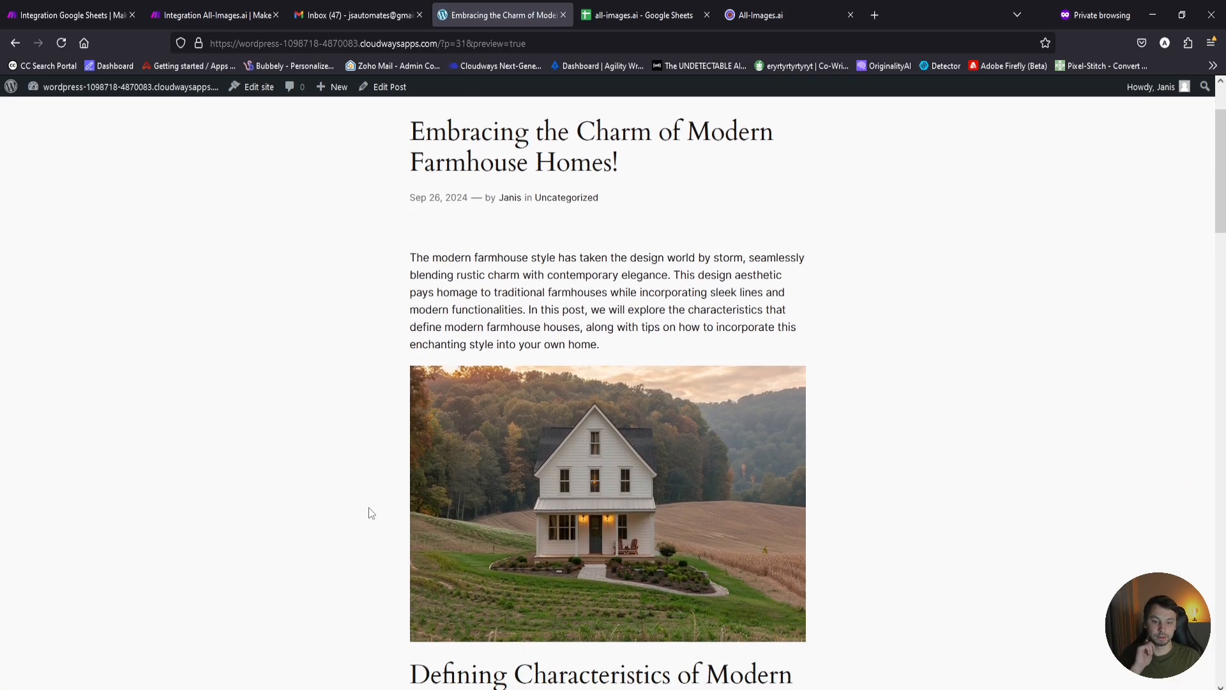
{"action": "scroll", "coordinate": [369, 301], "scroll_direction": "up", "scroll_amount": 2}
{"action": "scroll", "coordinate": [440, 300], "scroll_direction": "down", "scroll_amount": 3}
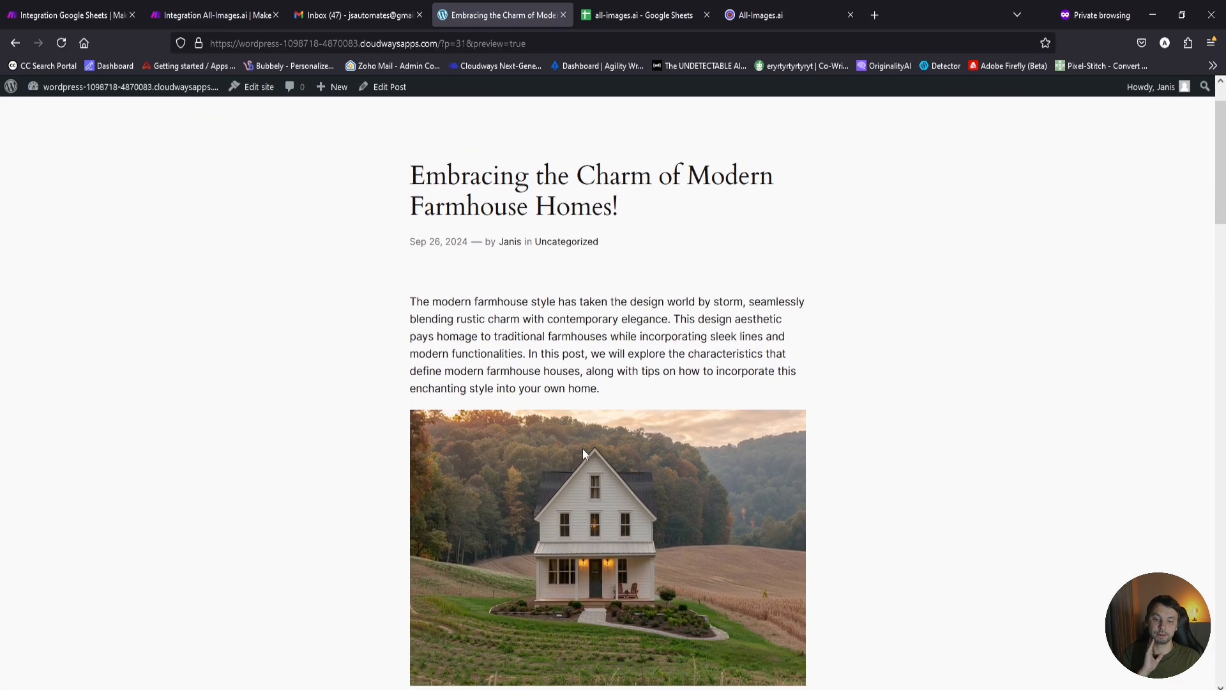
{"action": "scroll", "coordinate": [497, 398], "scroll_direction": "down", "scroll_amount": 2}
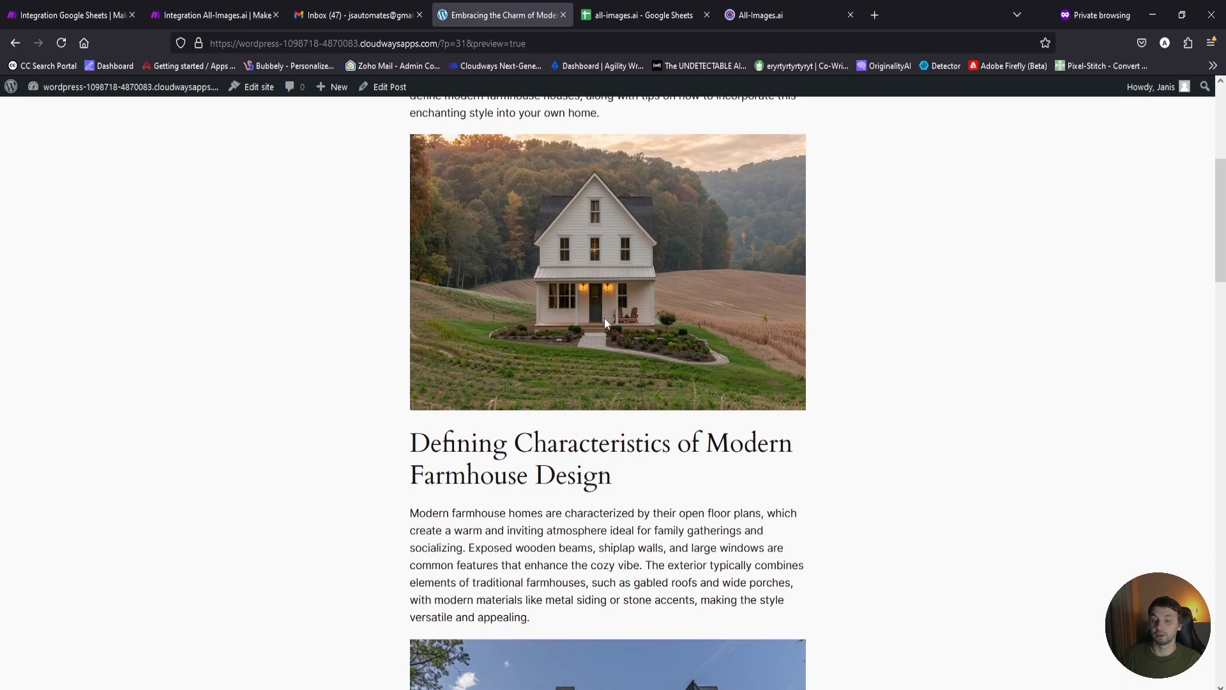
{"action": "scroll", "coordinate": [605, 323], "scroll_direction": "down", "scroll_amount": 5}
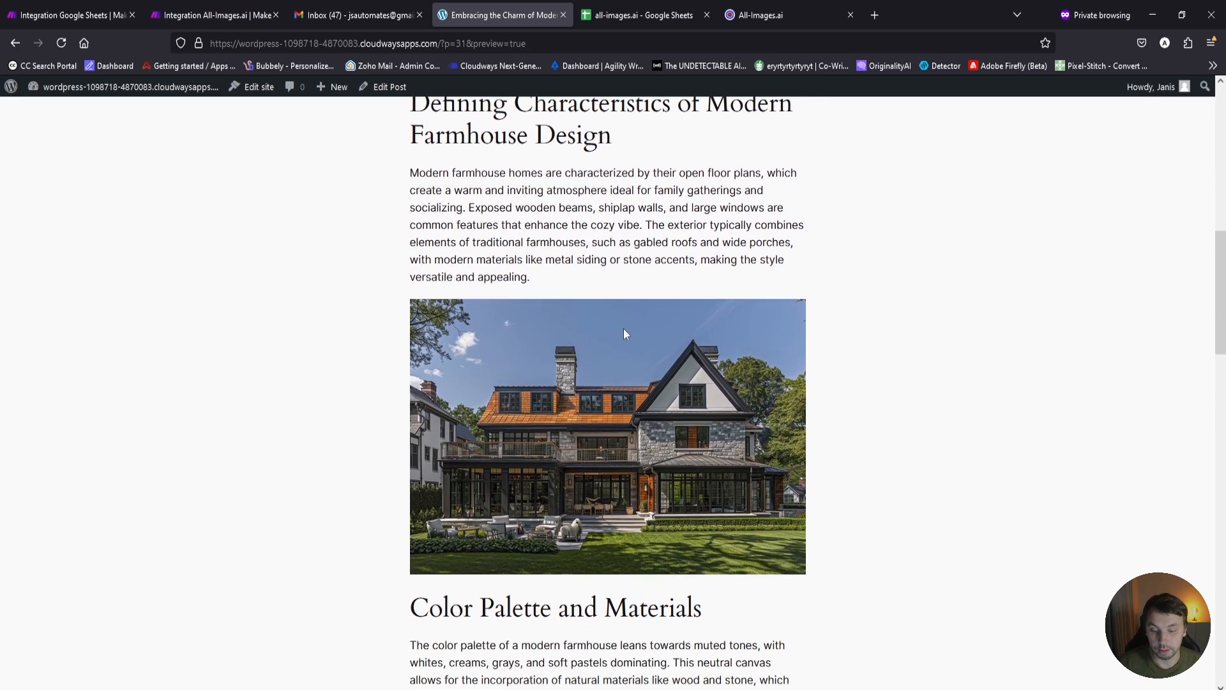
{"action": "scroll", "coordinate": [624, 334], "scroll_direction": "down", "scroll_amount": 10}
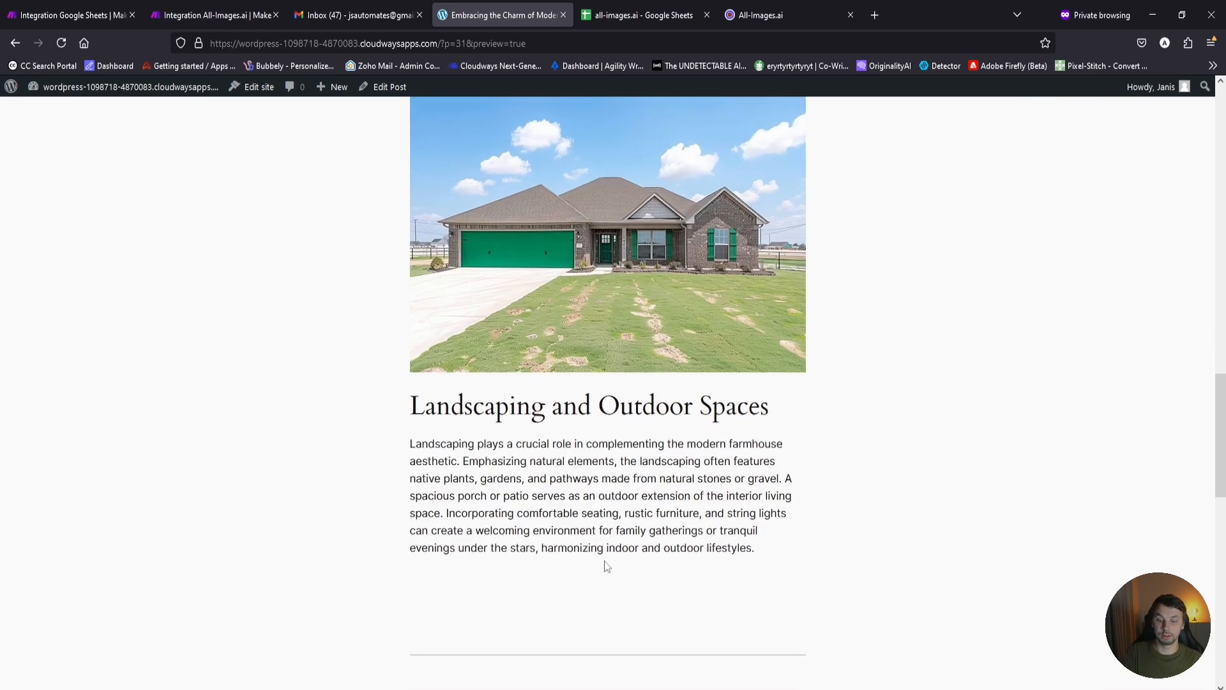
{"action": "scroll", "coordinate": [607, 566], "scroll_direction": "down", "scroll_amount": 2}
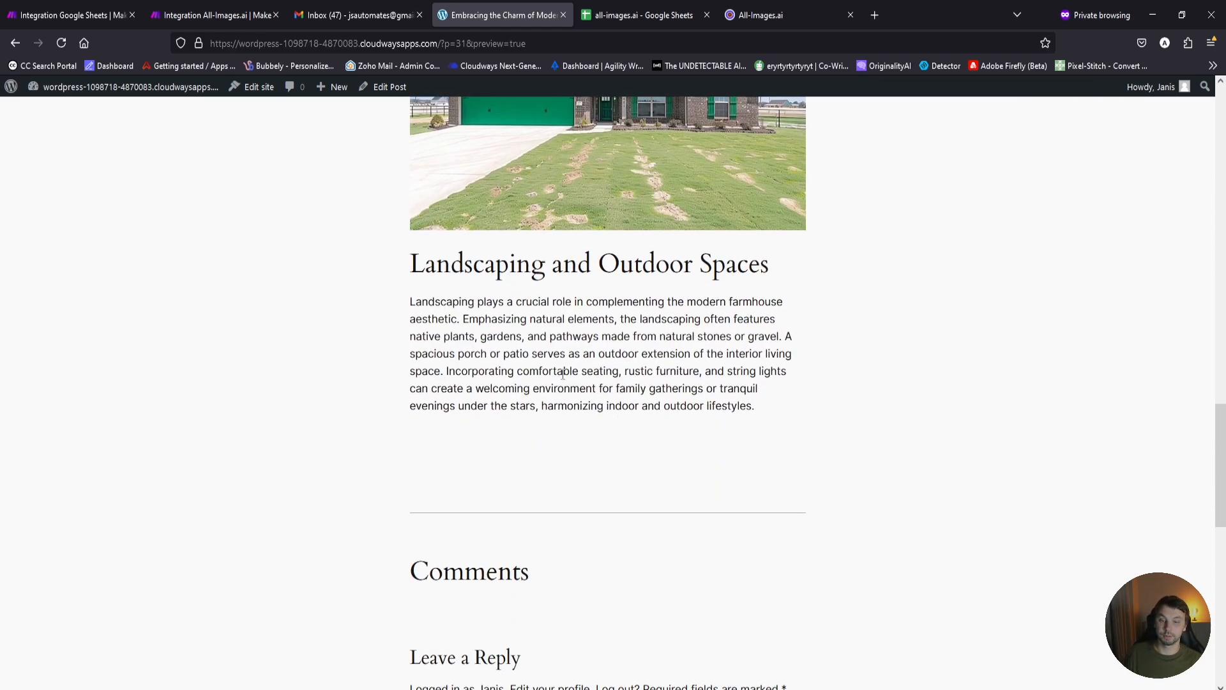
{"action": "scroll", "coordinate": [588, 343], "scroll_direction": "up", "scroll_amount": 1}
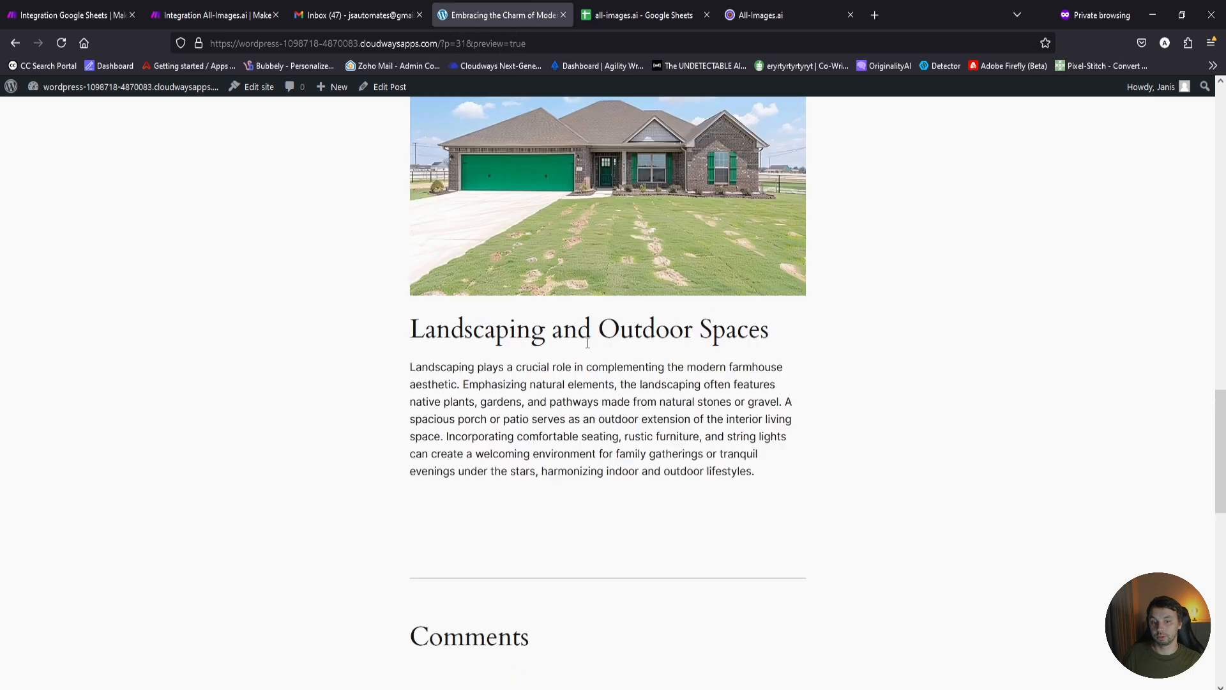
{"action": "scroll", "coordinate": [588, 343], "scroll_direction": "up", "scroll_amount": 10}
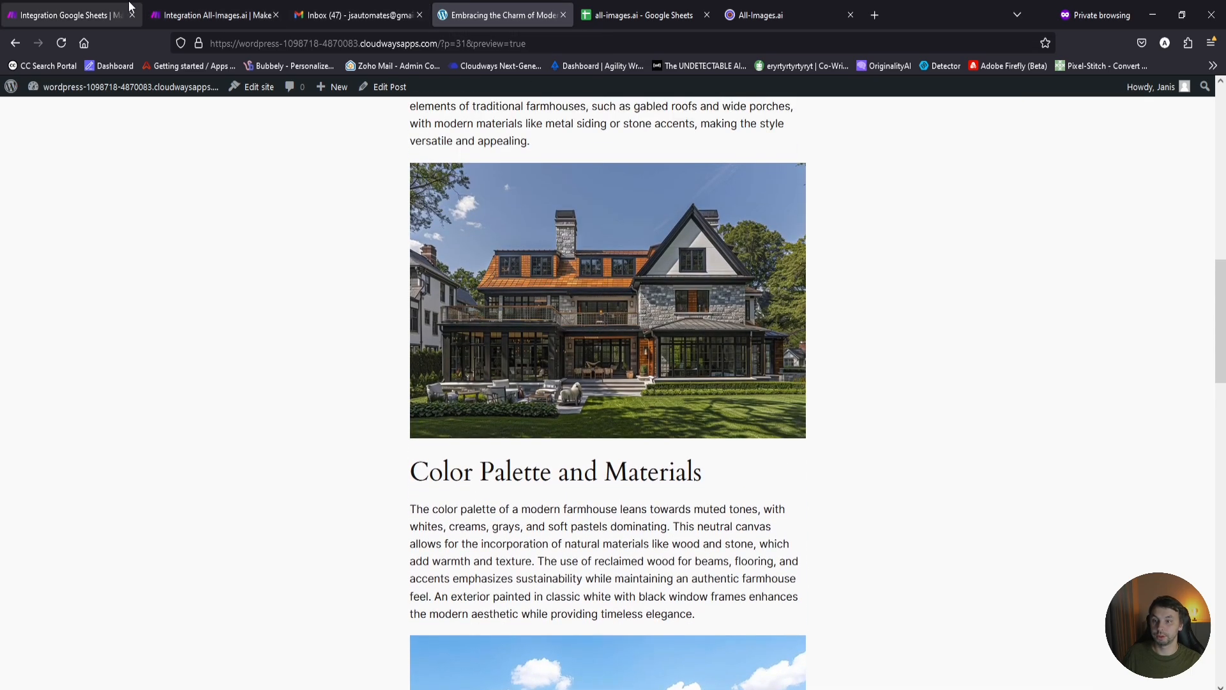
Review the Google Sheets module's settings in Make and the unprocessed keywords Organic Modern, Japandi and Scandinavian in the all-images.ai spreadsheet.
{"action": "left_click", "coordinate": [103, 11]}
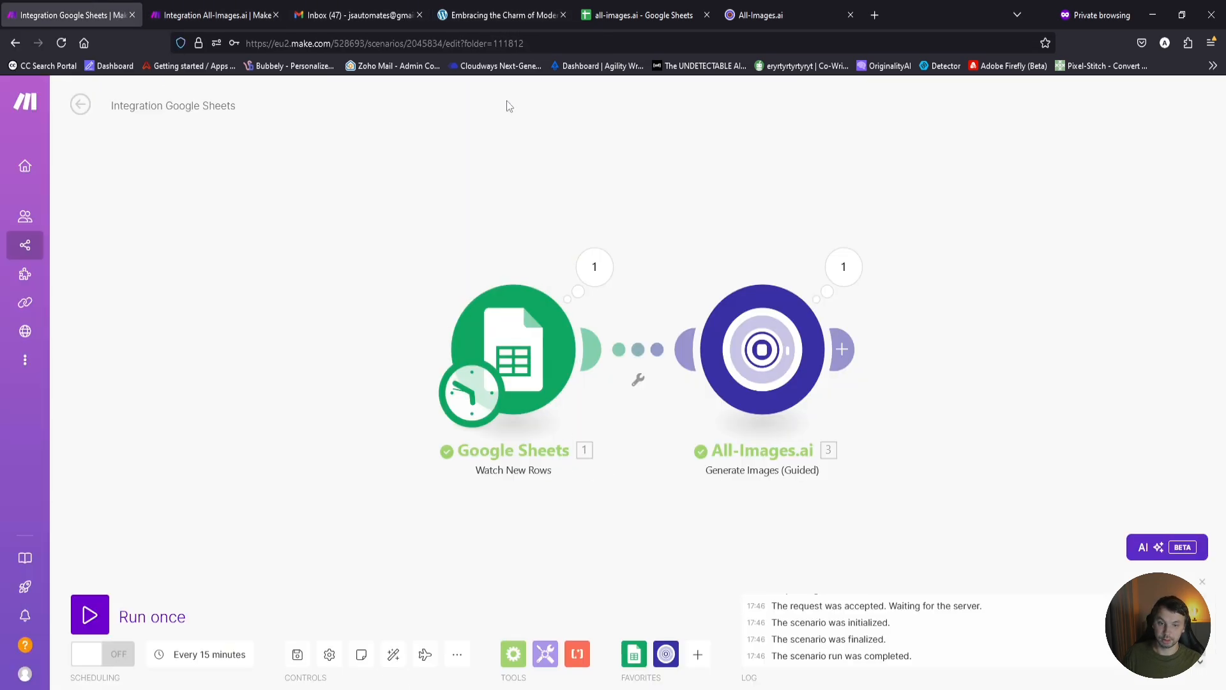
{"action": "left_click", "coordinate": [514, 348]}
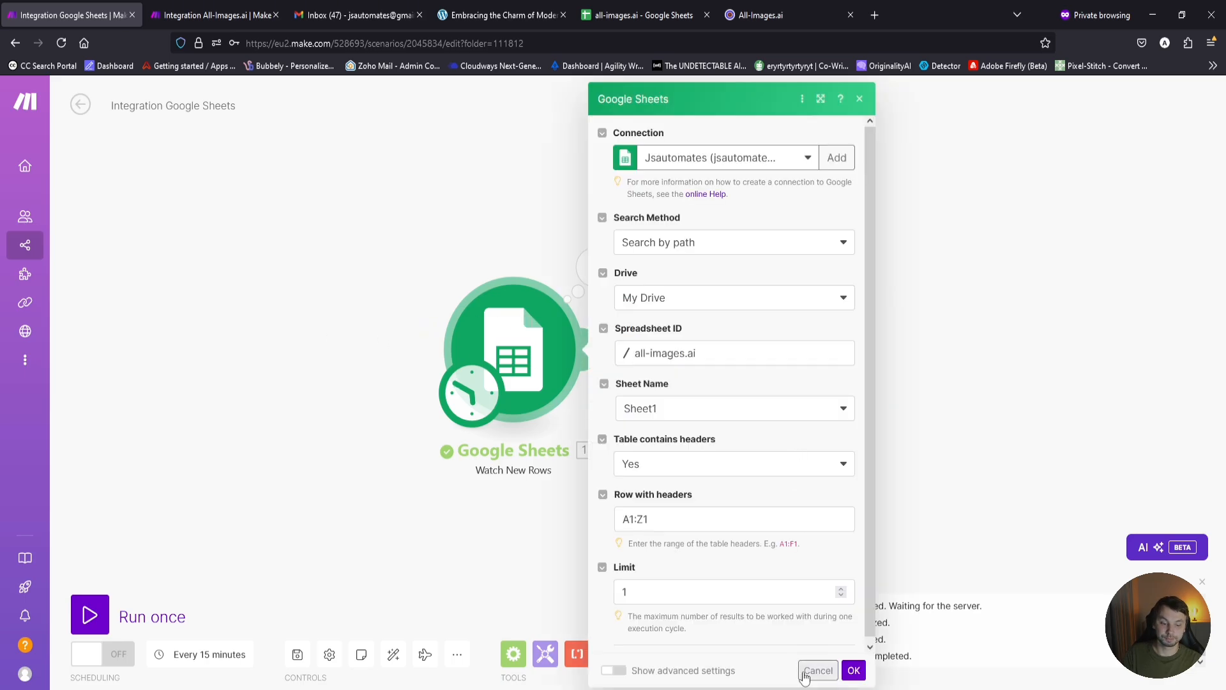
{"action": "left_click", "coordinate": [805, 673]}
{"action": "left_click", "coordinate": [642, 15]}
{"action": "left_click", "coordinate": [83, 243]}
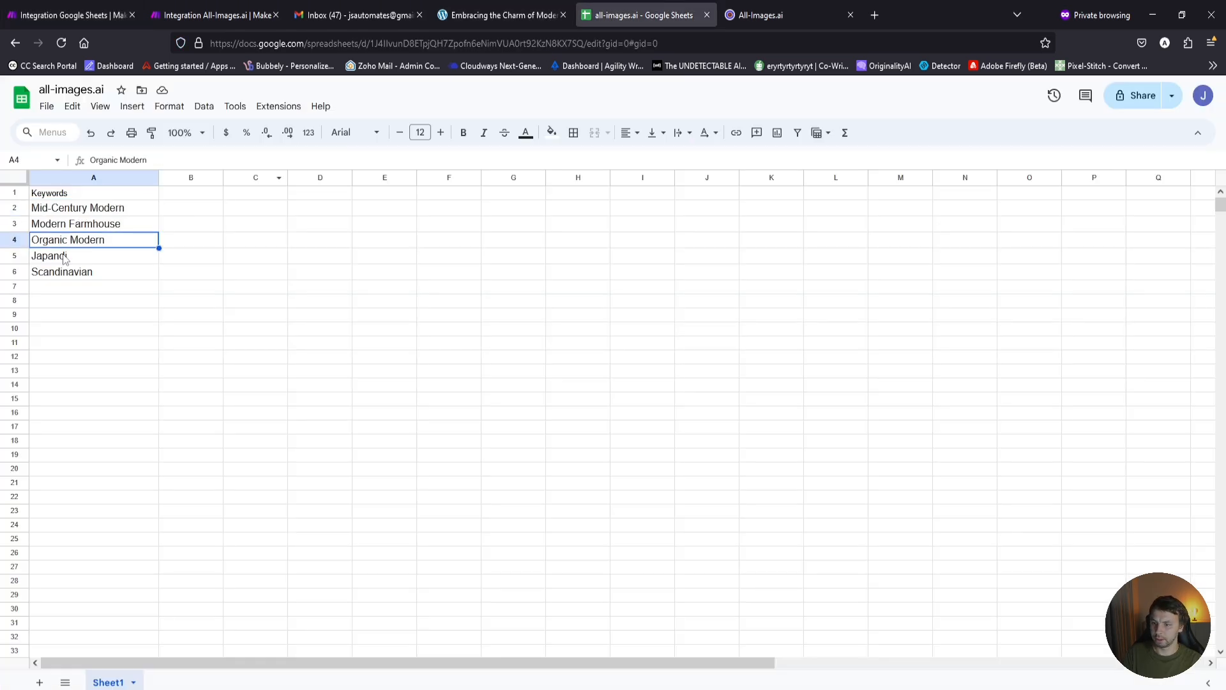
{"action": "left_click_drag", "start_coordinate": [131, 275], "coordinate": [112, 244]}
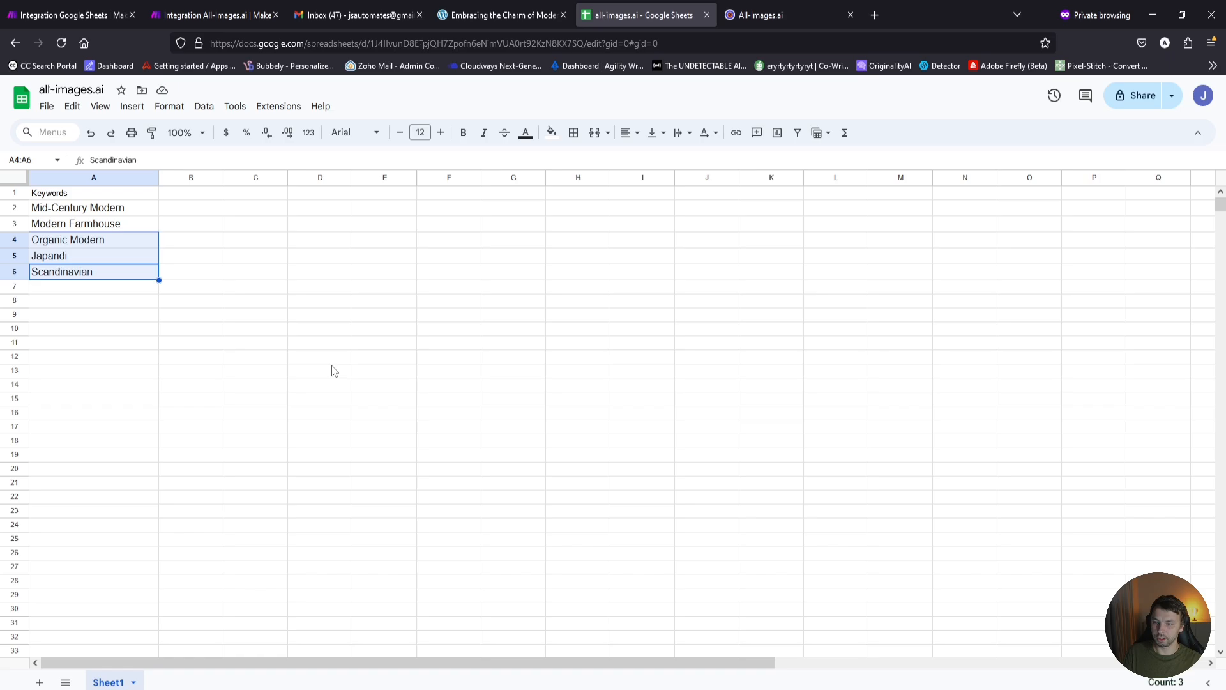
{"action": "left_click", "coordinate": [255, 385]}
Set the Google Sheets Watch New Rows limit to 3 in the Integration Google Sheets scenario and run it once.
{"action": "left_click", "coordinate": [113, 8]}
{"action": "left_click", "coordinate": [541, 350]}
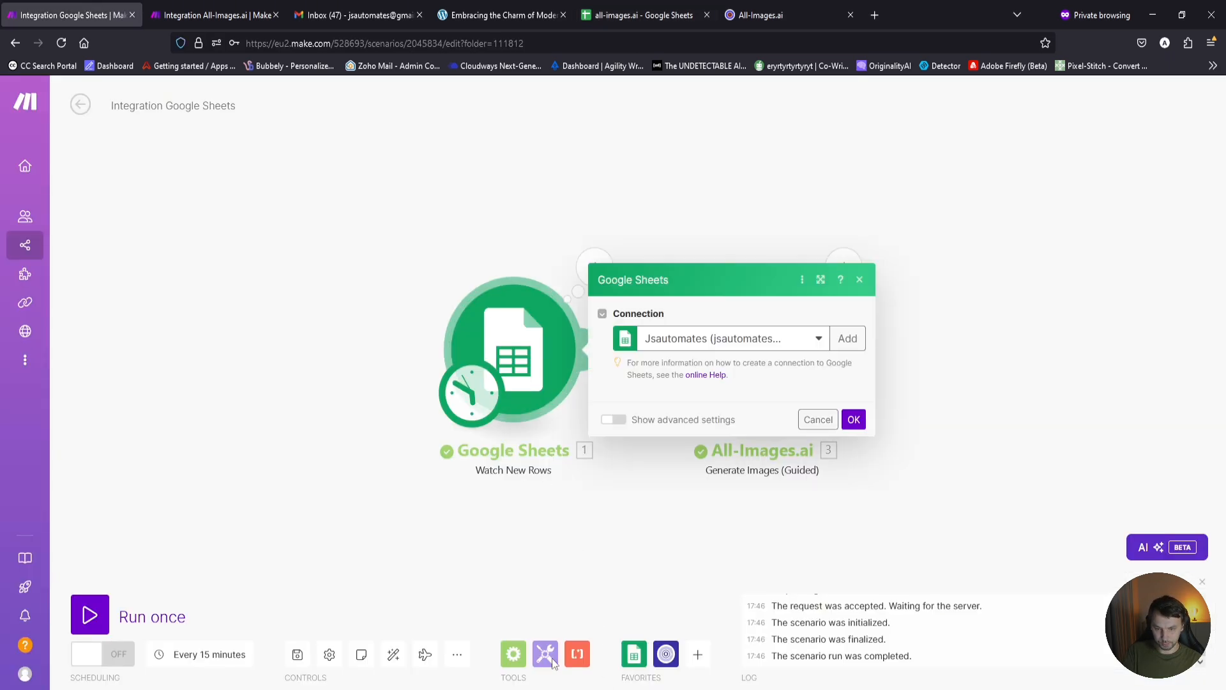
{"action": "left_click", "coordinate": [665, 600]}
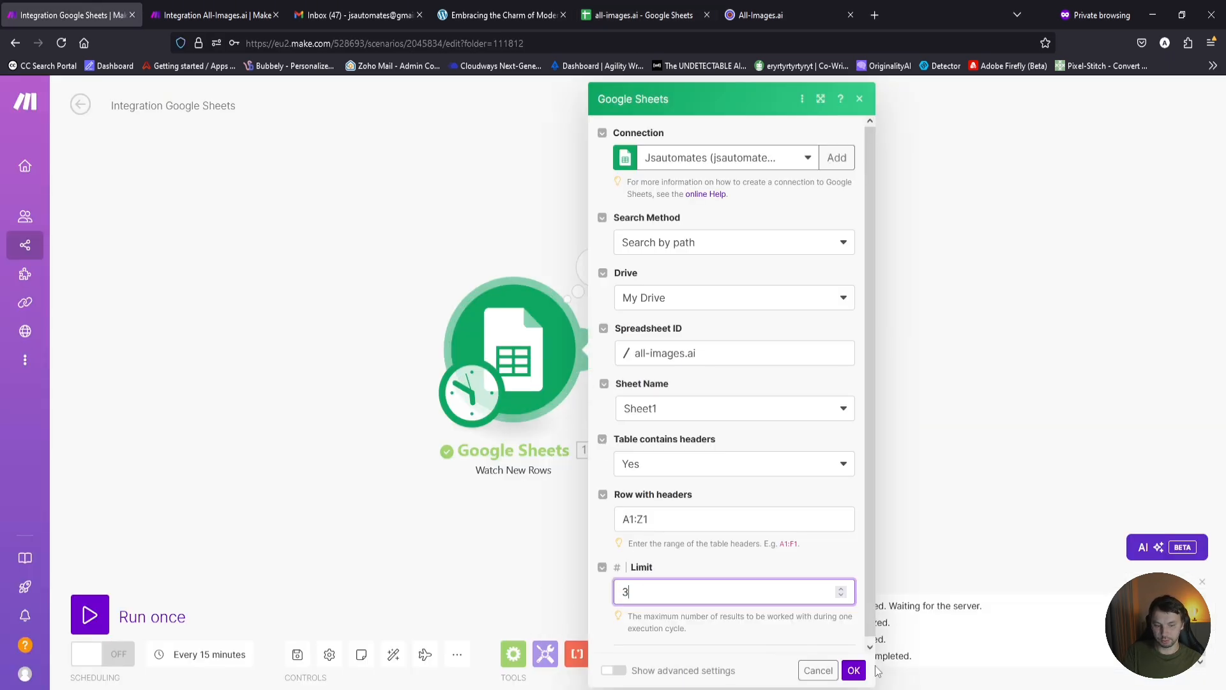
{"action": "left_click", "coordinate": [854, 670]}
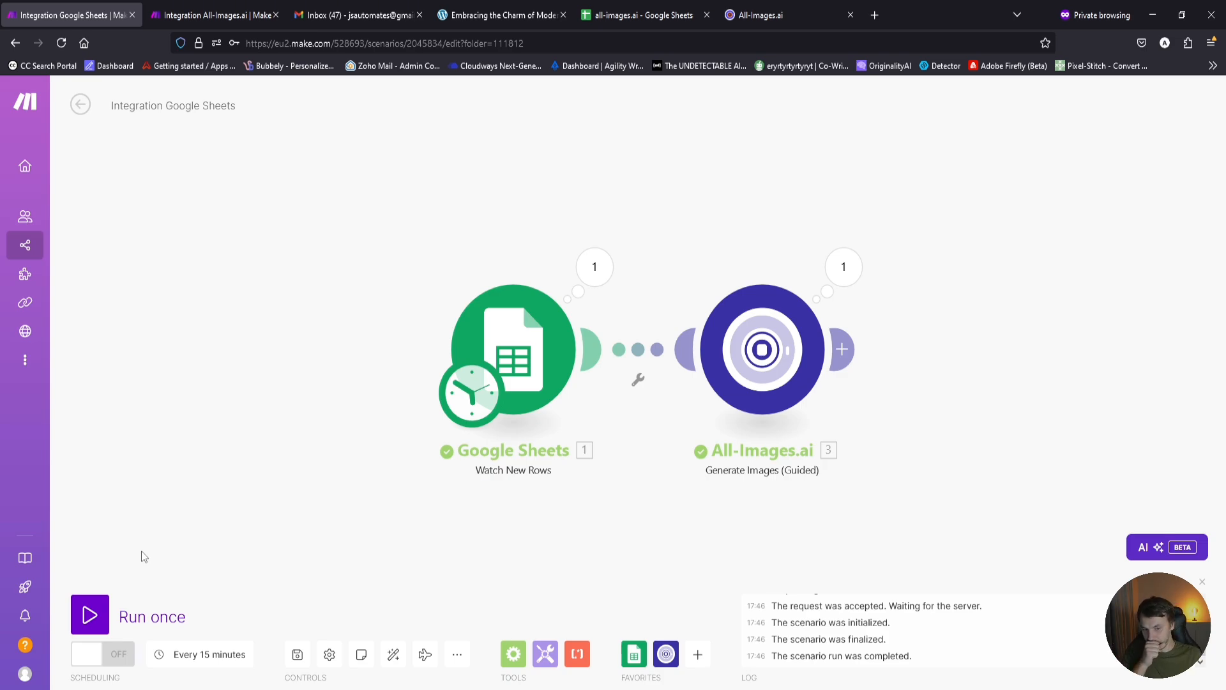
{"action": "left_click", "coordinate": [99, 614]}
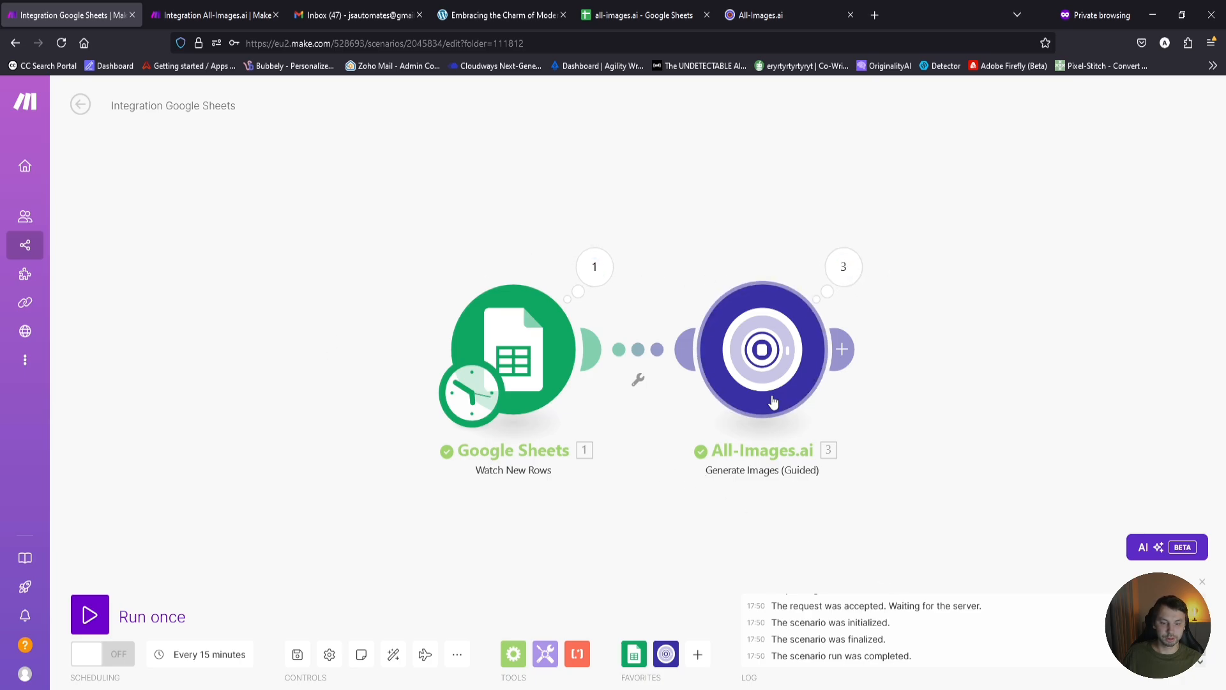
Check the status of the new prints among the All-Images.ai custom images and look over both scenarios in Make.
{"action": "left_click", "coordinate": [788, 18]}
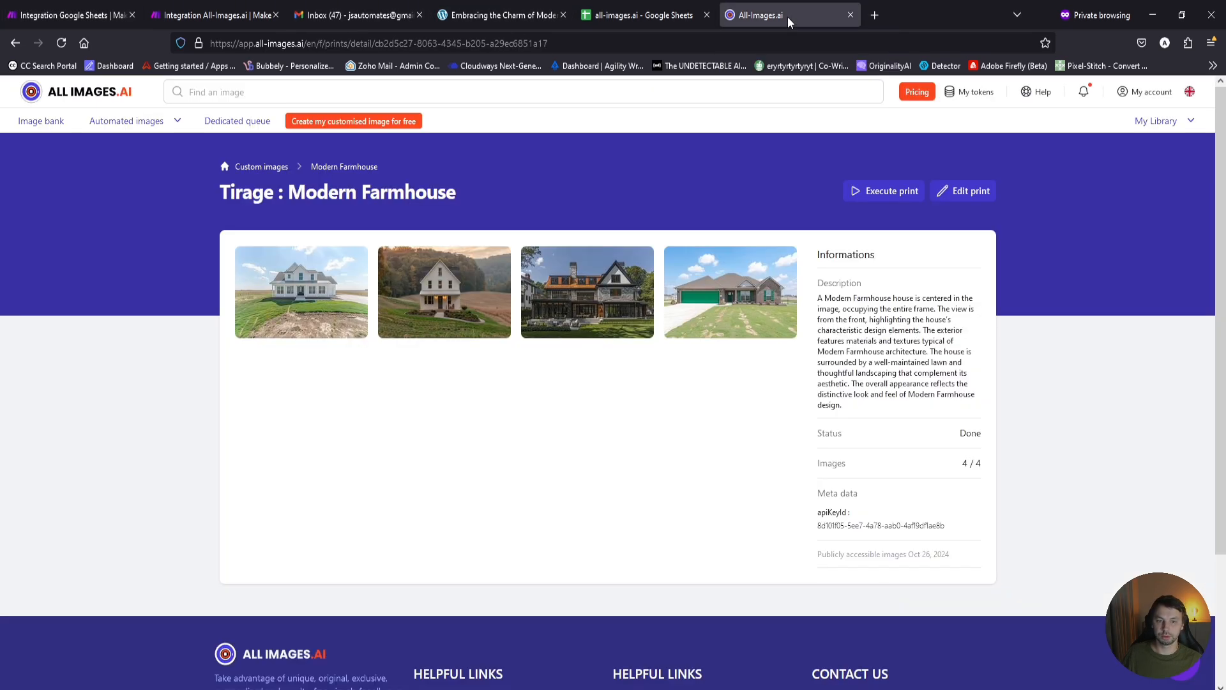
{"action": "left_click", "coordinate": [258, 170]}
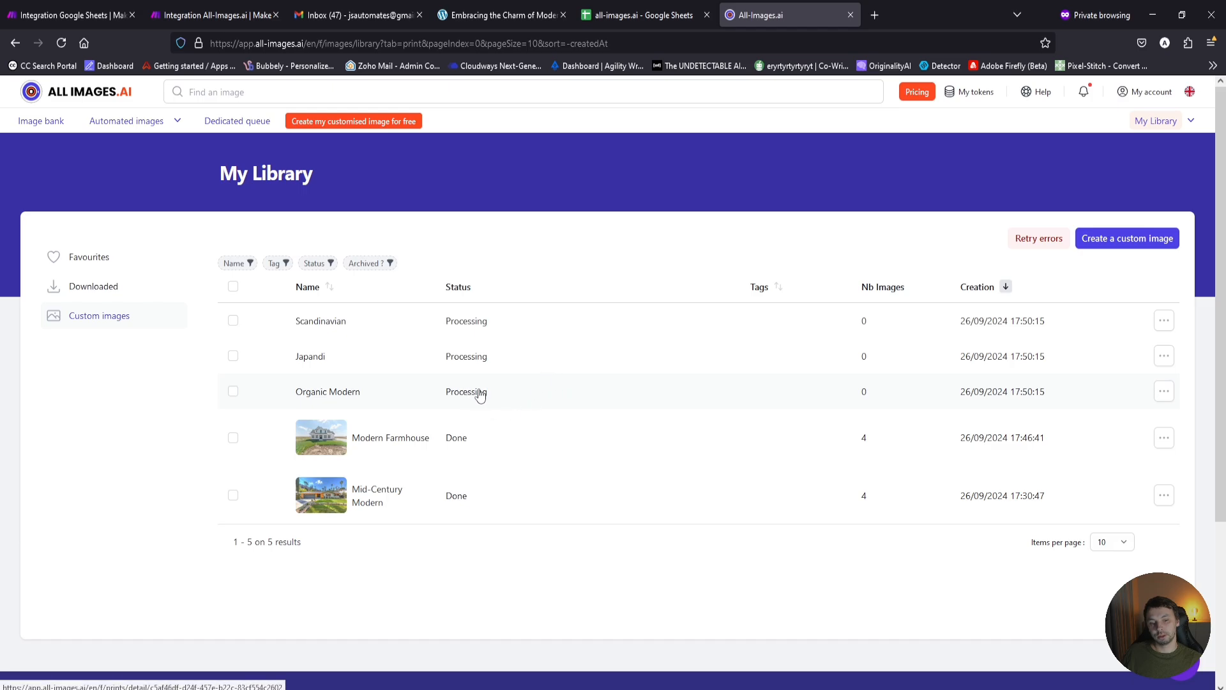
{"action": "left_click", "coordinate": [211, 15]}
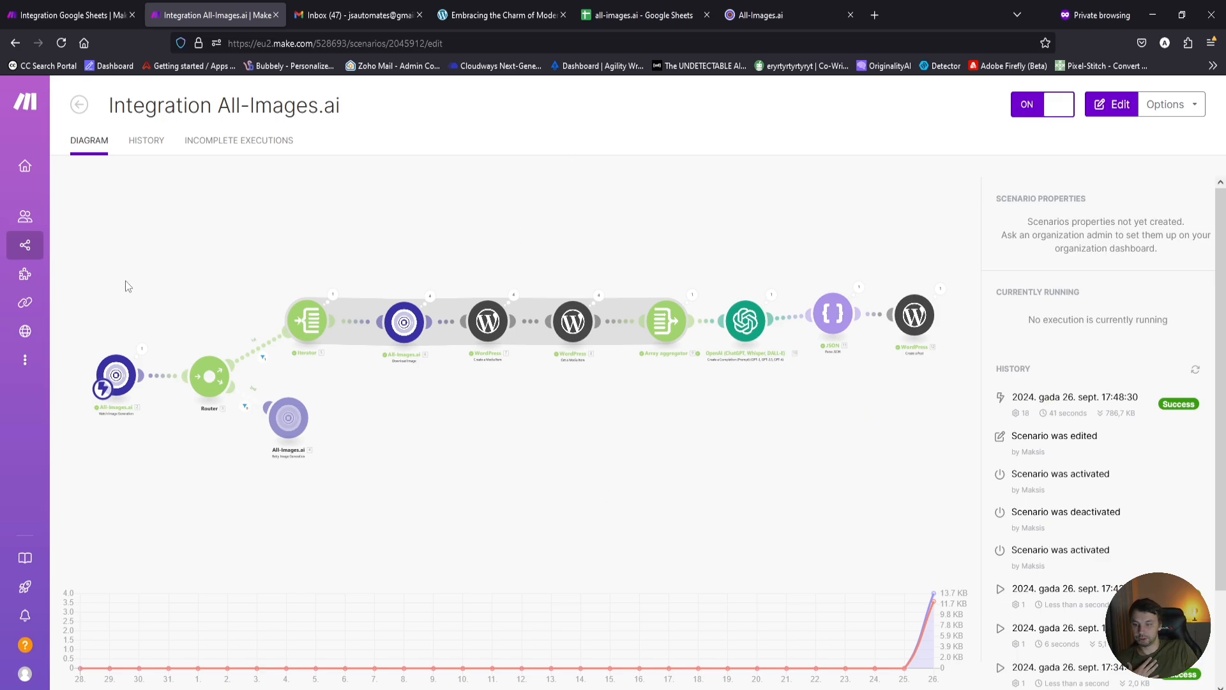
{"action": "left_click", "coordinate": [105, 15]}
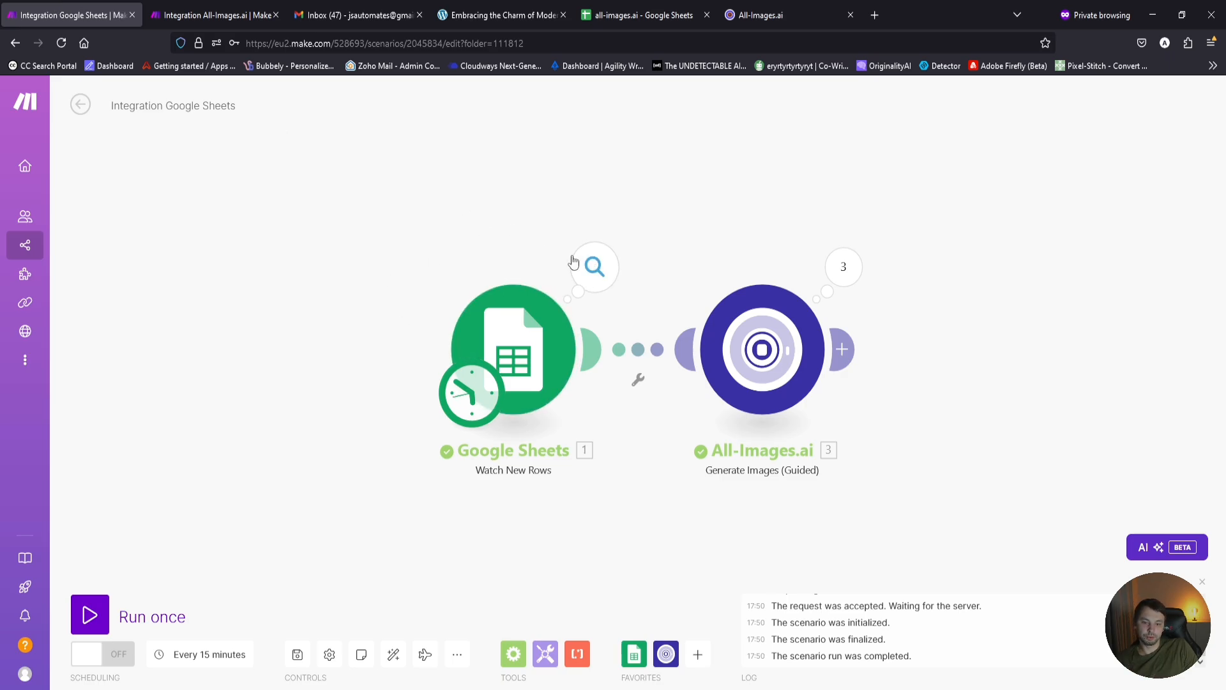
{"action": "left_click", "coordinate": [211, 15]}
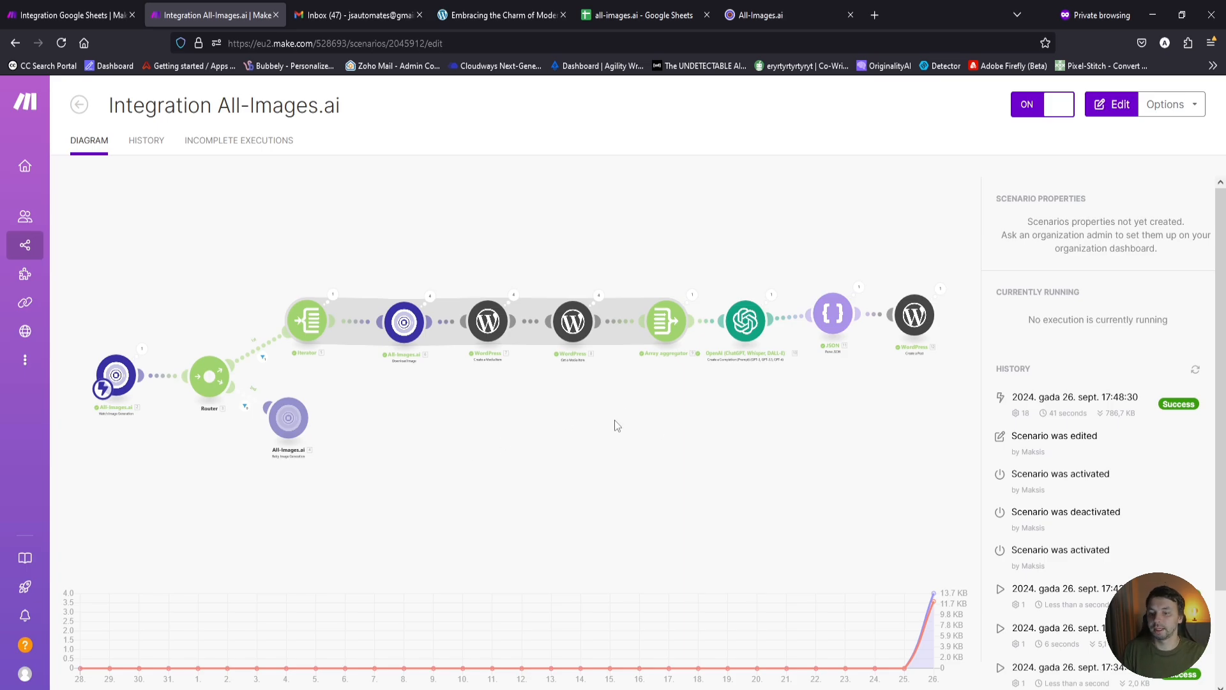
{"action": "left_click", "coordinate": [71, 15]}
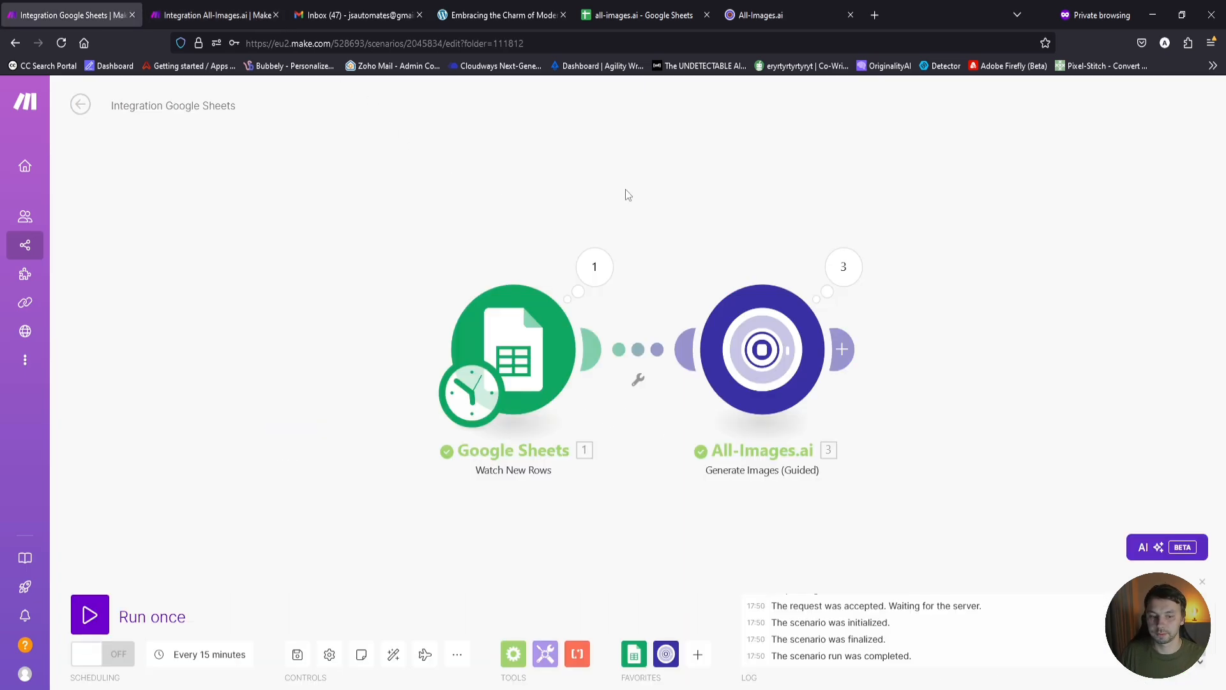
View the Integration All-Images.ai scenario in its editor and return to its overview diagram.
{"action": "key", "text": "ctrl+Tab"}
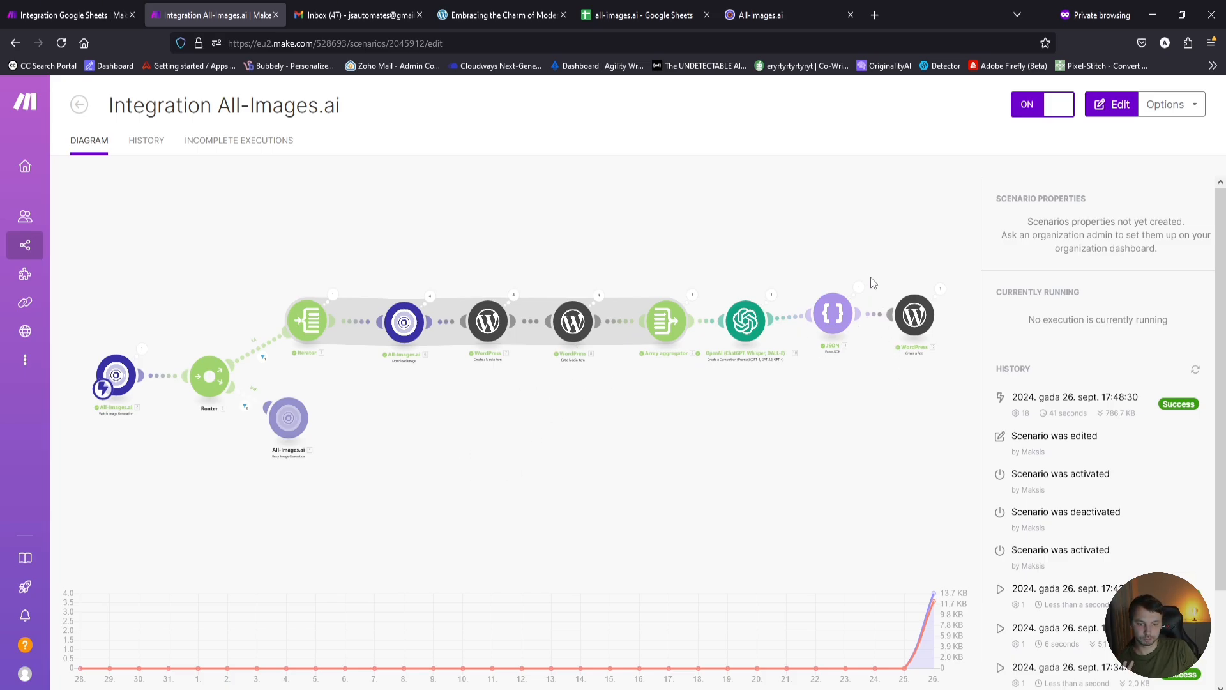
{"action": "left_click", "coordinate": [685, 449]}
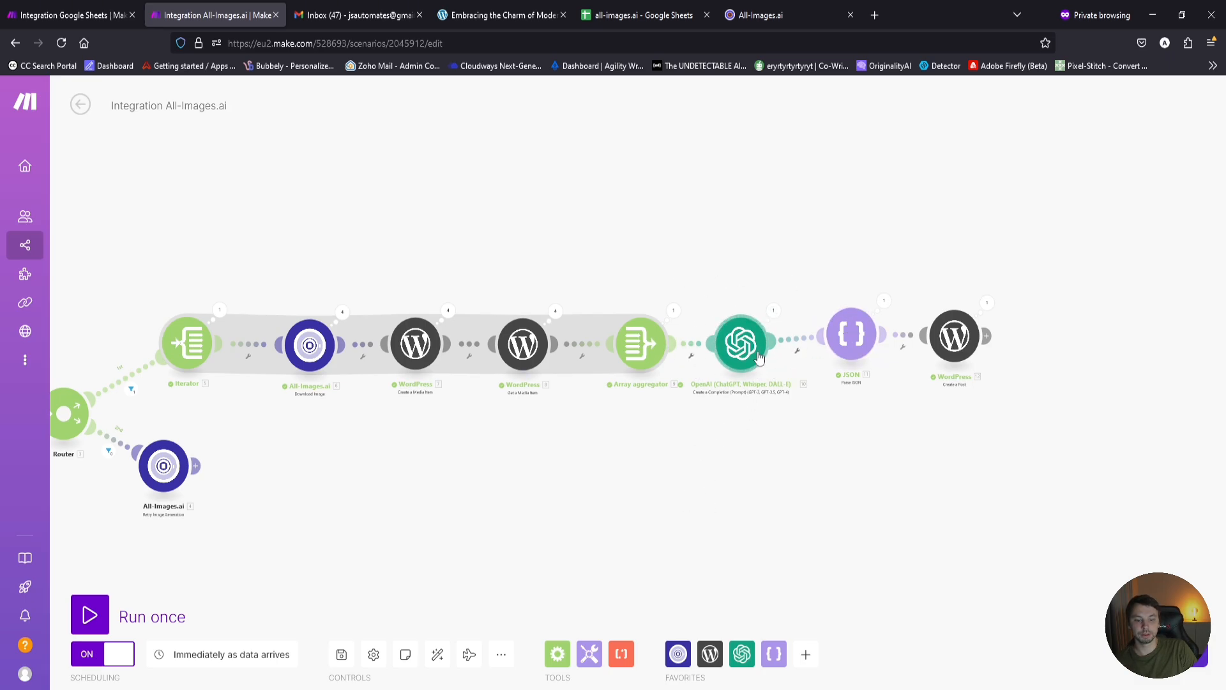
{"action": "left_click", "coordinate": [80, 105]}
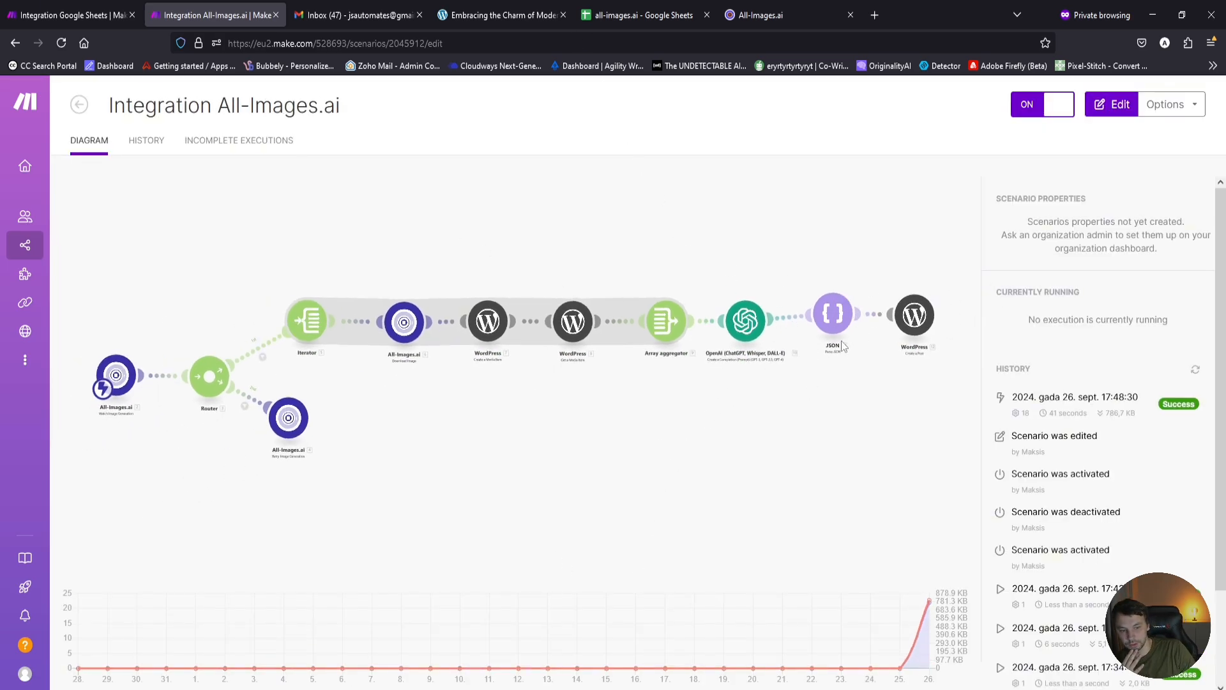
Refresh the All-Images.ai custom images list, check the Japandi print's generation, and follow the triggered Integration All-Images.ai run in Make.
{"action": "left_click", "coordinate": [766, 15]}
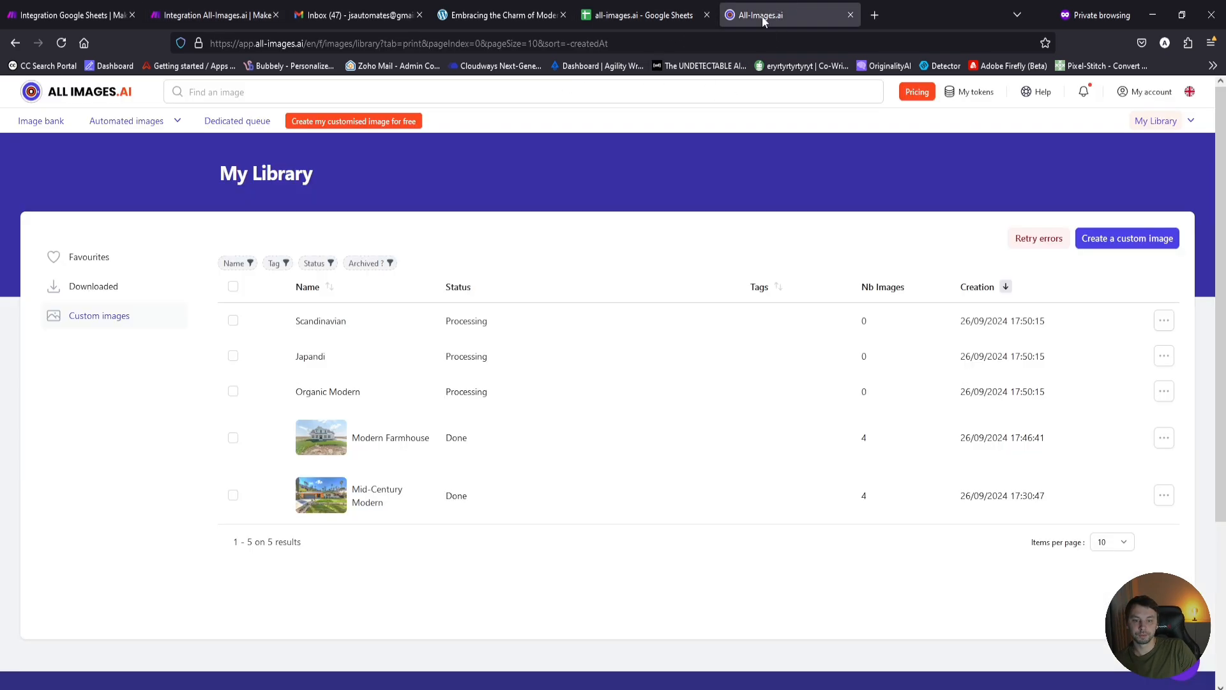
{"action": "left_click", "coordinate": [61, 43]}
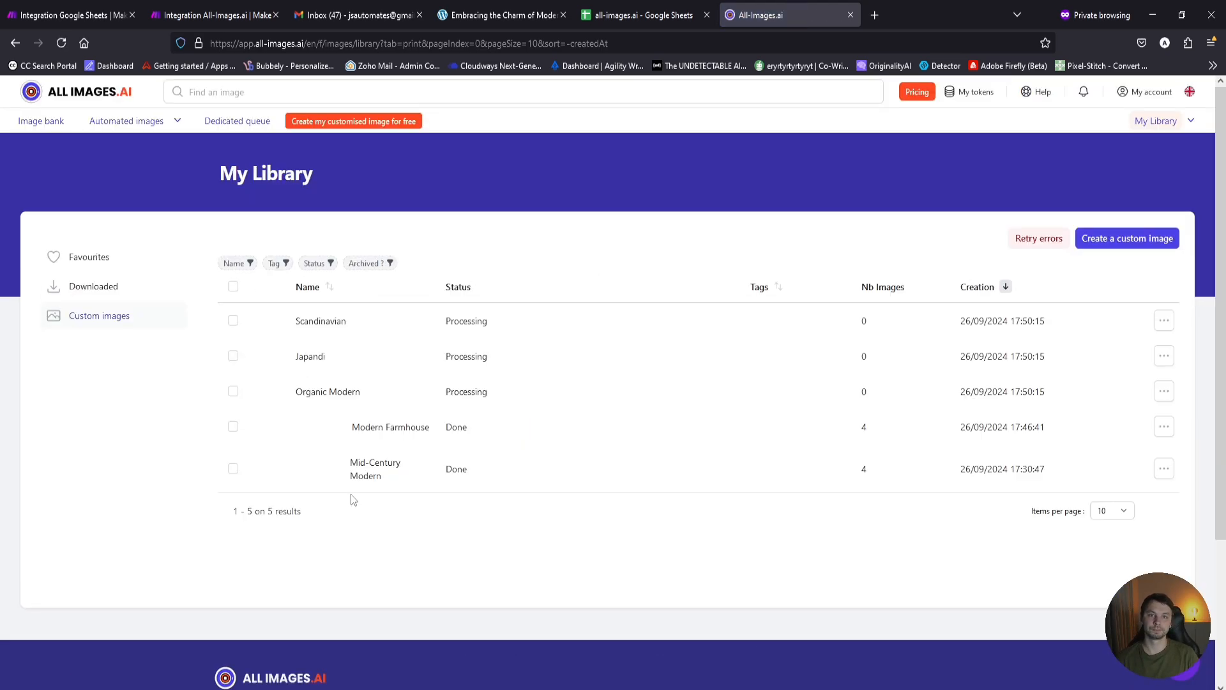
{"action": "left_click", "coordinate": [70, 14]}
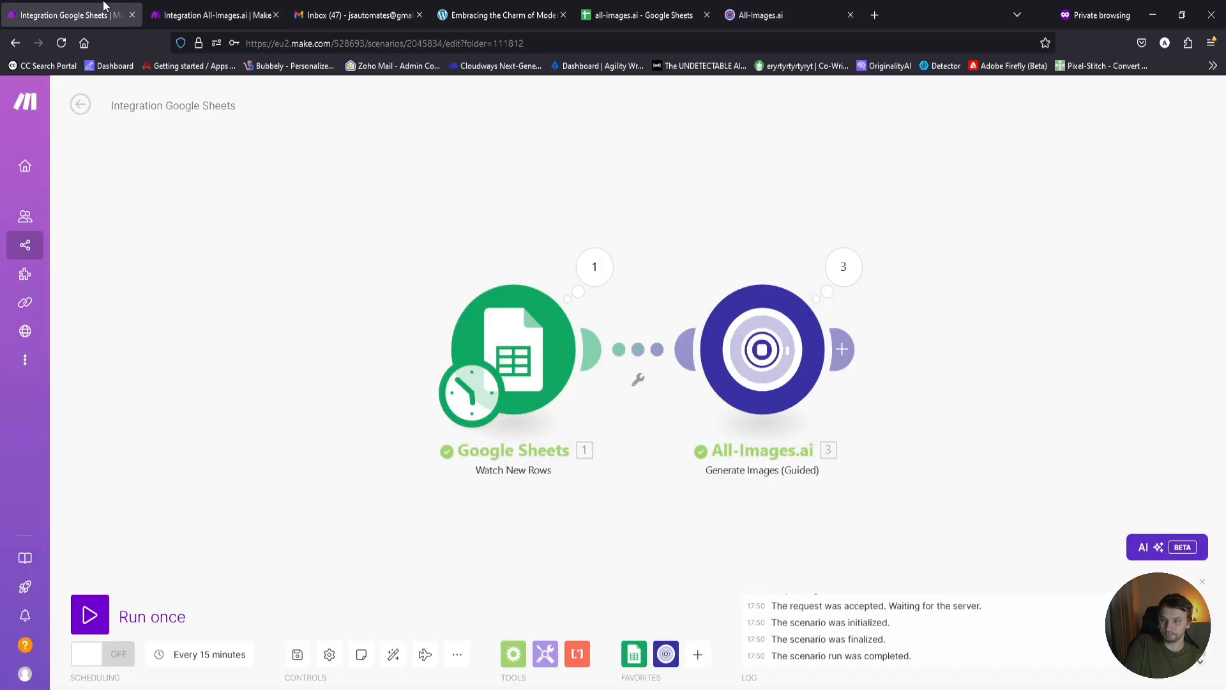
{"action": "left_click", "coordinate": [210, 15]}
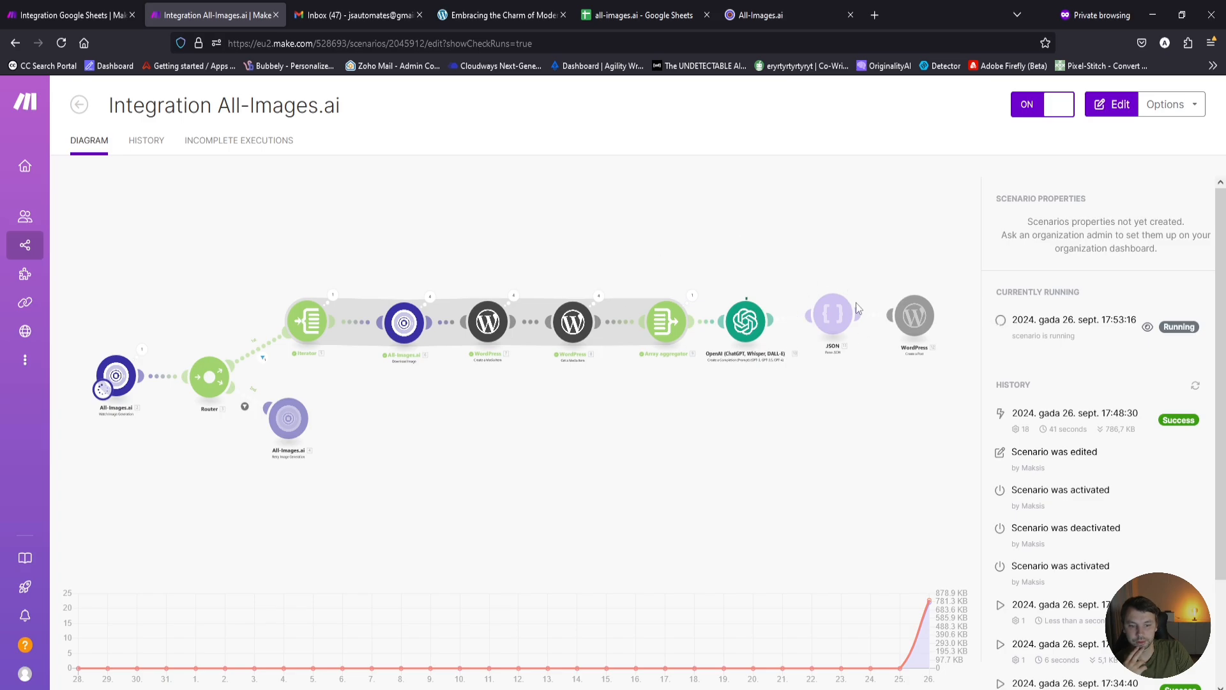
{"action": "left_click", "coordinate": [740, 2]}
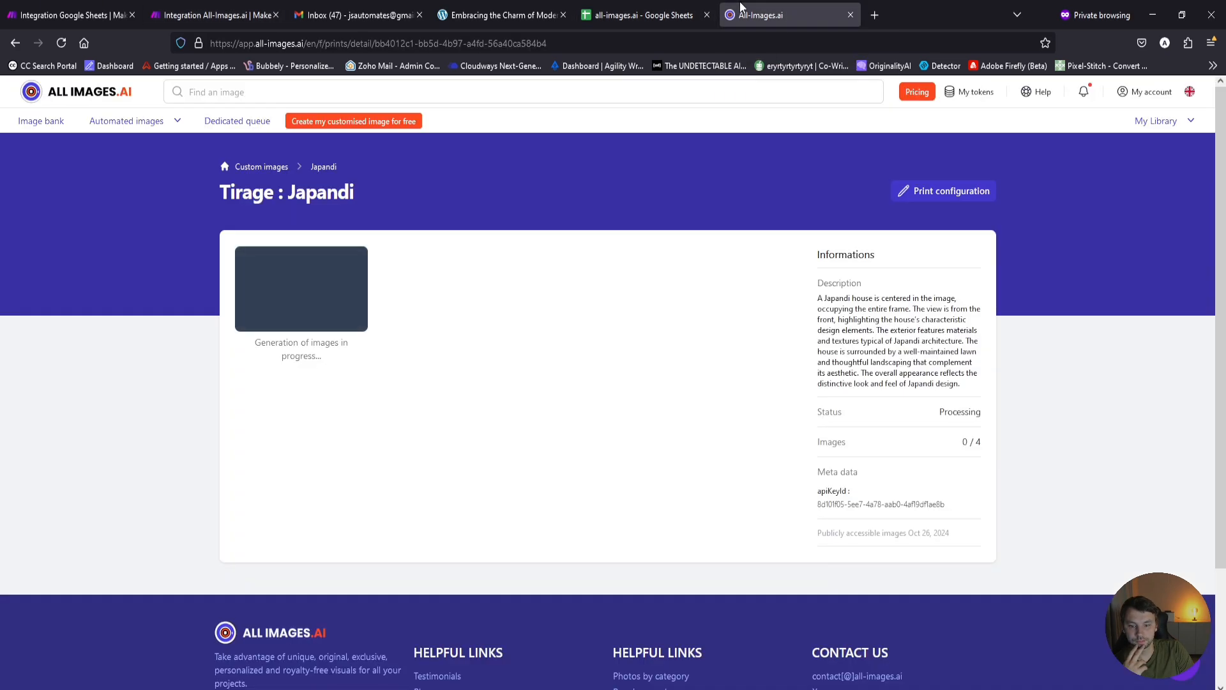
{"action": "left_click", "coordinate": [264, 5]}
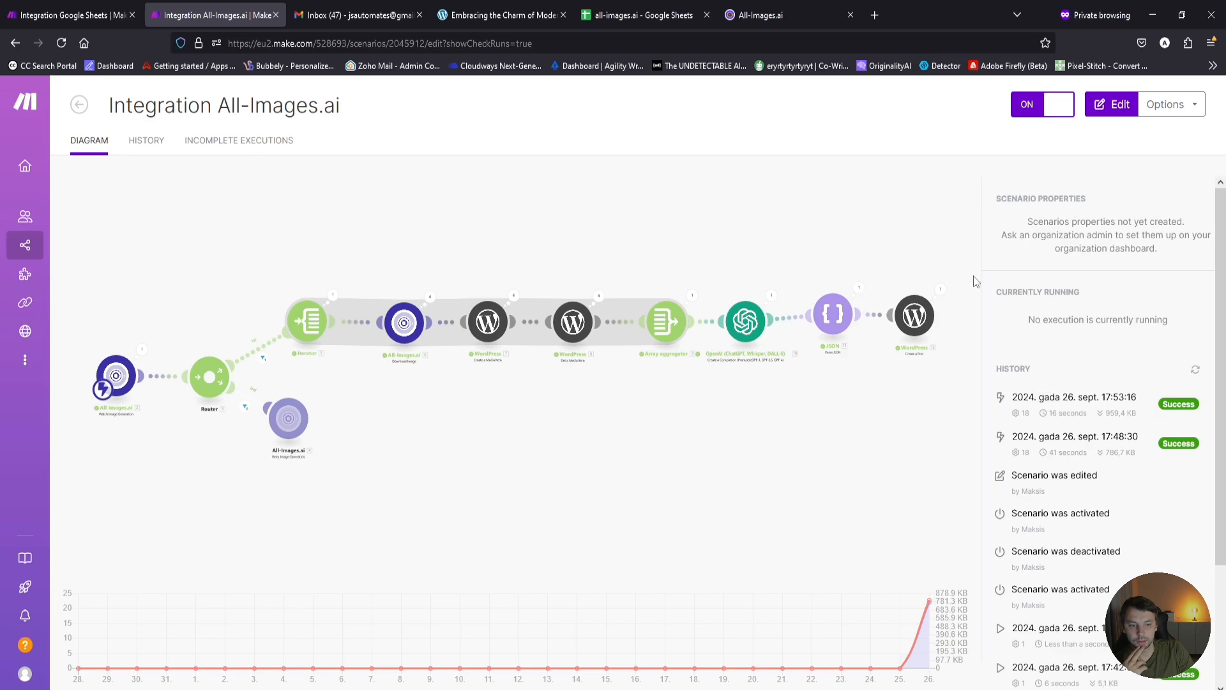
Open the WordPress posts list and preview the Organic Modern Houses draft, reading through its text and embedded images.
{"action": "left_click", "coordinate": [498, 15]}
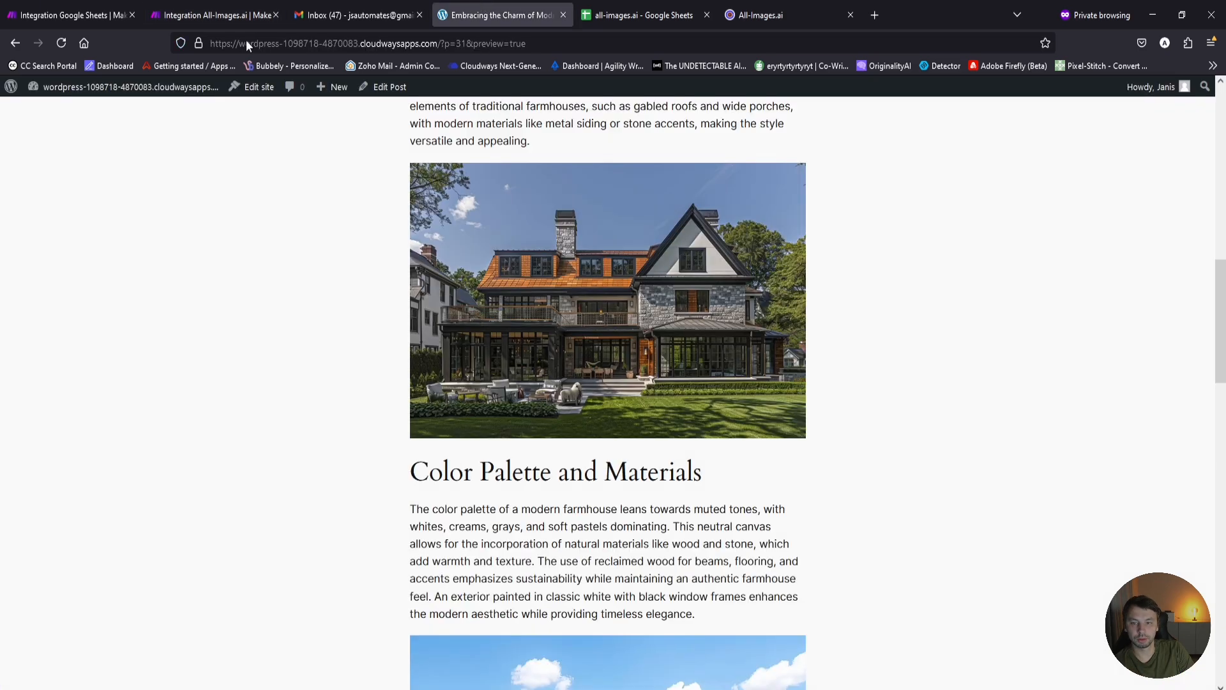
{"action": "left_click", "coordinate": [39, 101]}
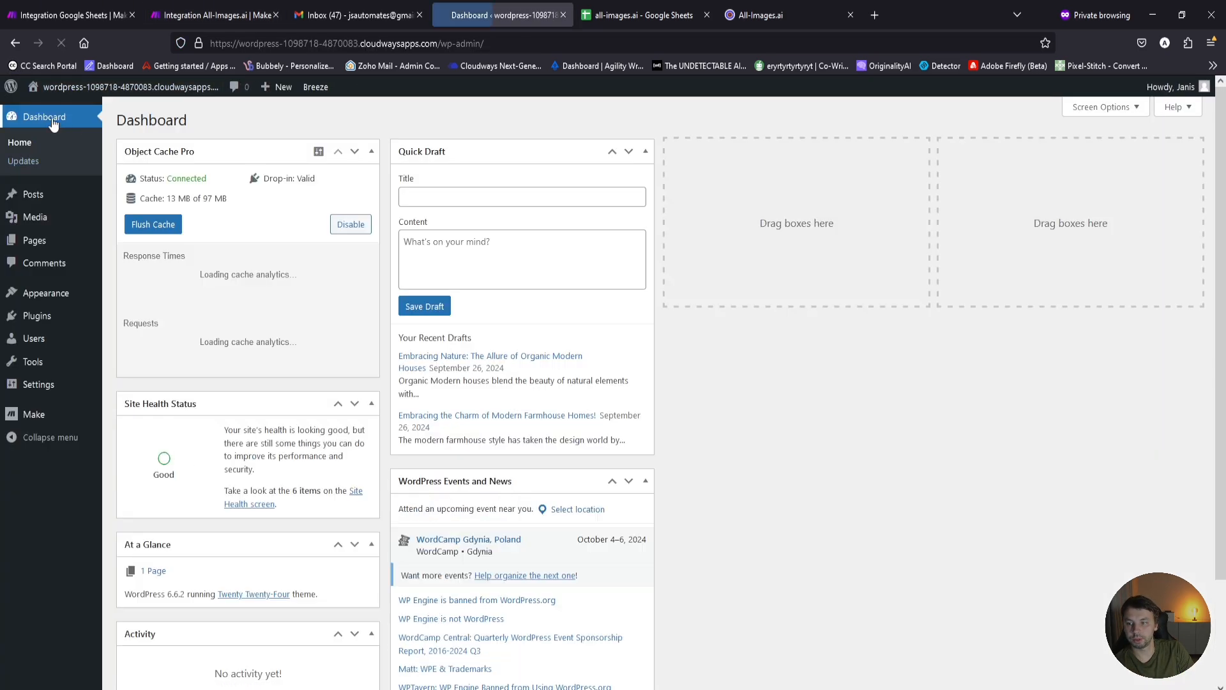
{"action": "left_click", "coordinate": [28, 194]}
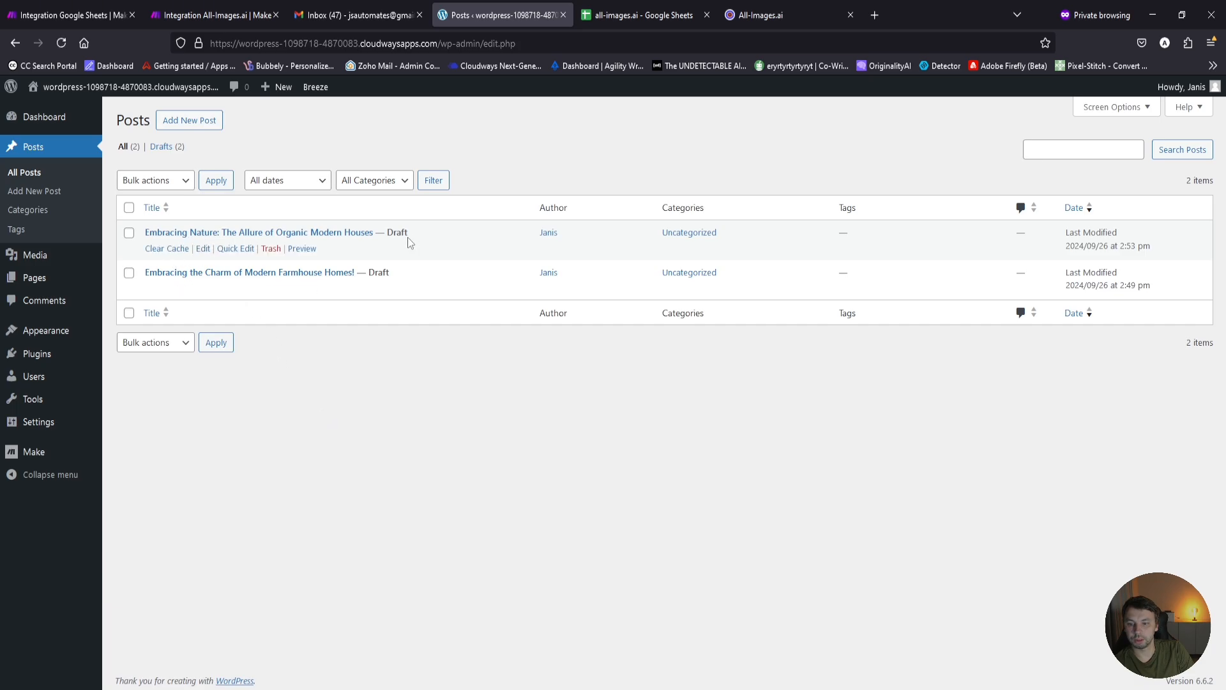
{"action": "left_click", "coordinate": [302, 248]}
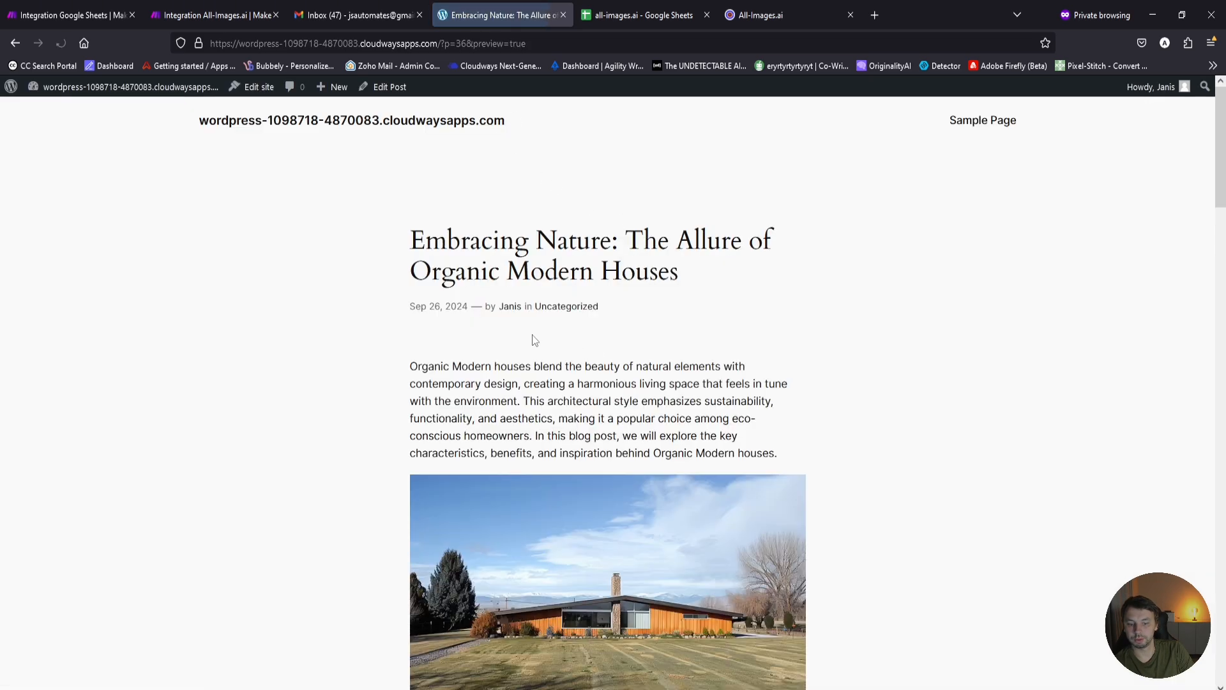
{"action": "scroll", "coordinate": [434, 350], "scroll_direction": "down", "scroll_amount": 10}
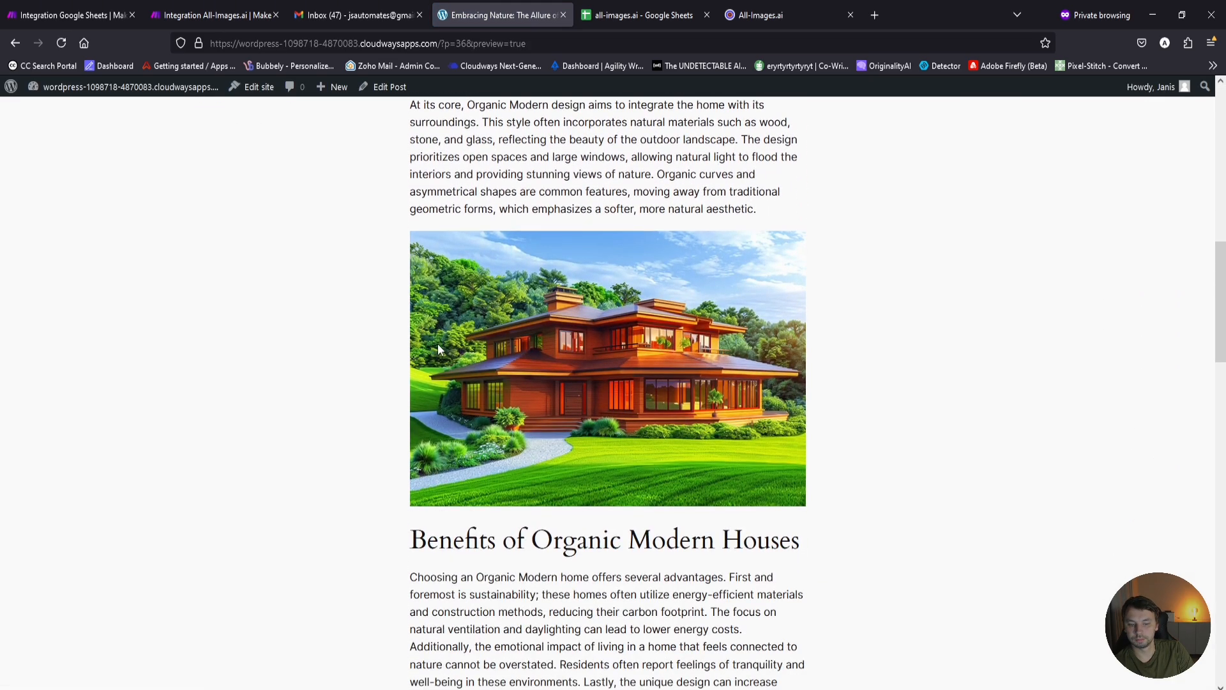
{"action": "scroll", "coordinate": [438, 350], "scroll_direction": "down", "scroll_amount": 10}
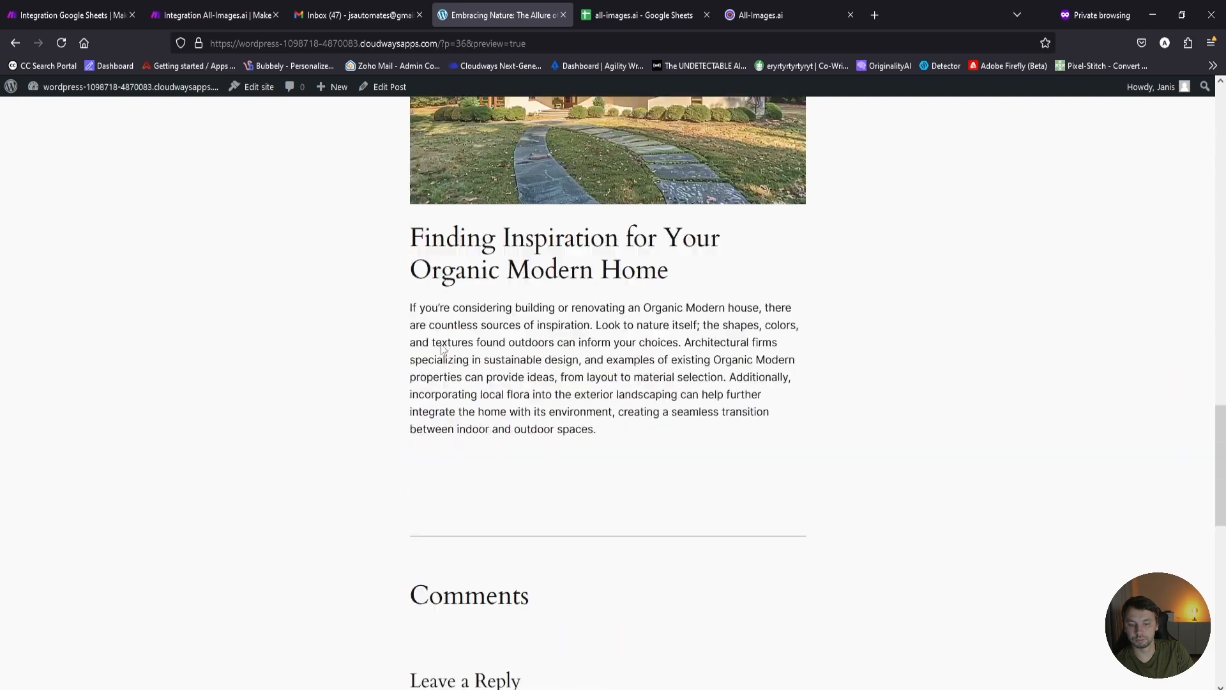
{"action": "scroll", "coordinate": [443, 349], "scroll_direction": "up", "scroll_amount": 10}
Check the generation status of the Japandi and Scandinavian prints in All-Images.ai and look for a new Integration All-Images.ai run in Make.
{"action": "left_click", "coordinate": [756, 15]}
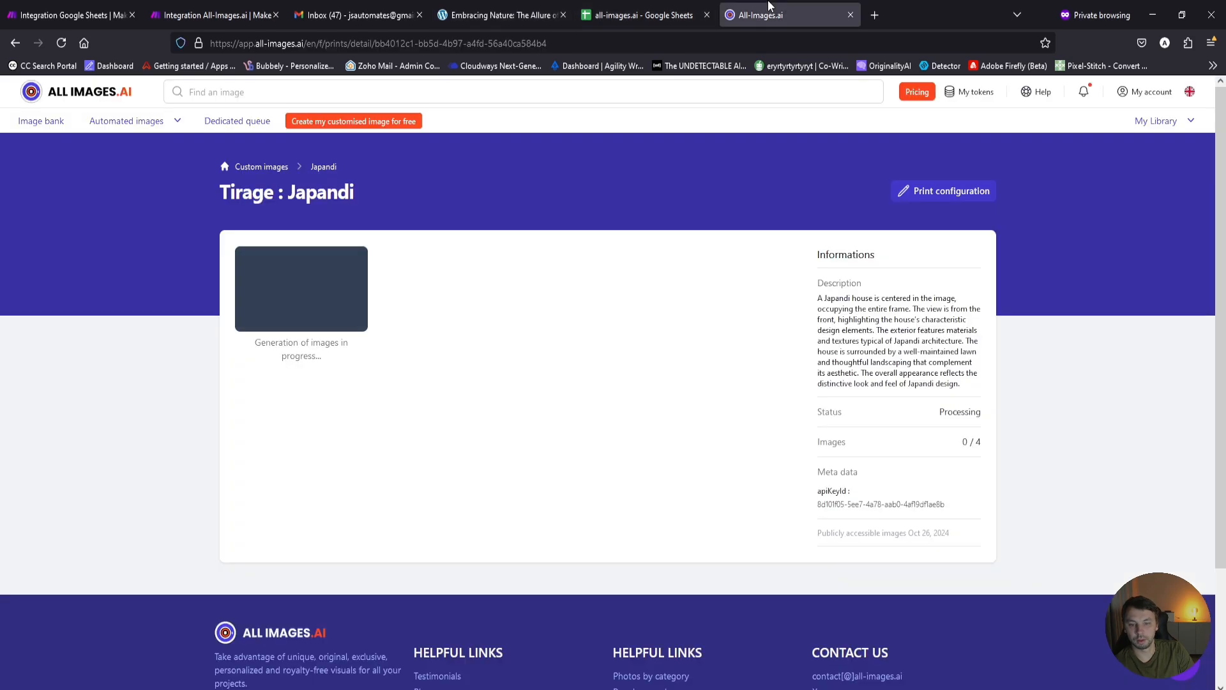
{"action": "left_click", "coordinate": [482, 7]}
{"action": "left_click", "coordinate": [821, 10]}
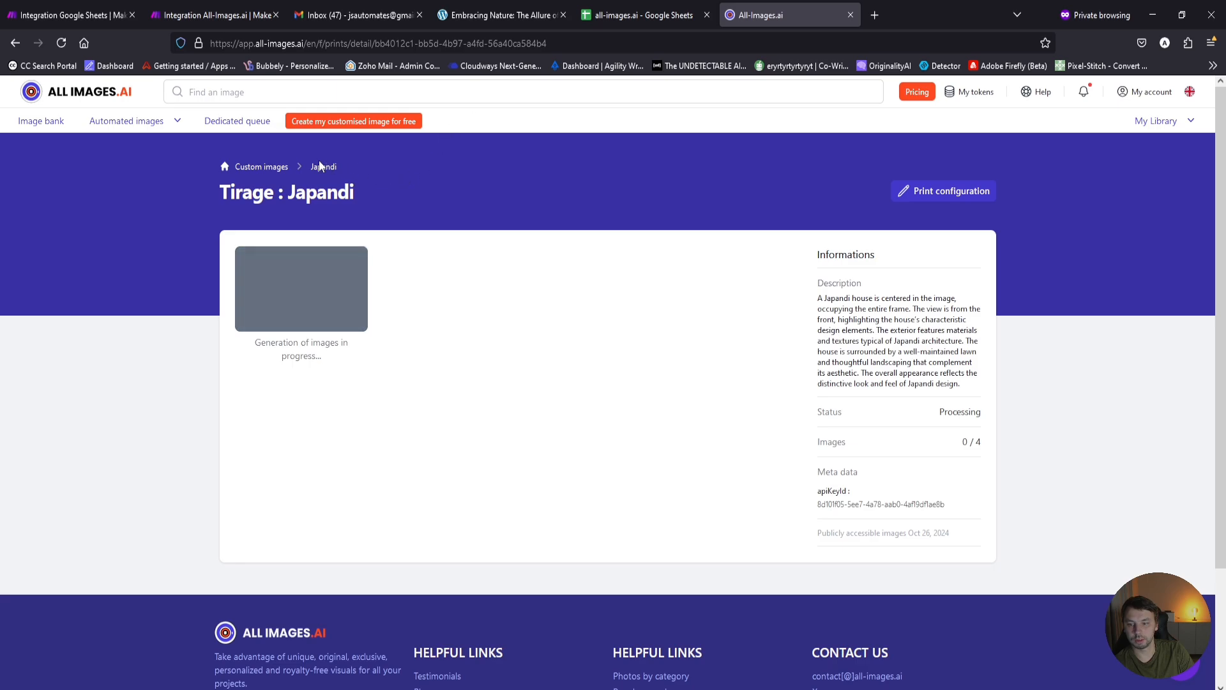
{"action": "left_click", "coordinate": [261, 167]}
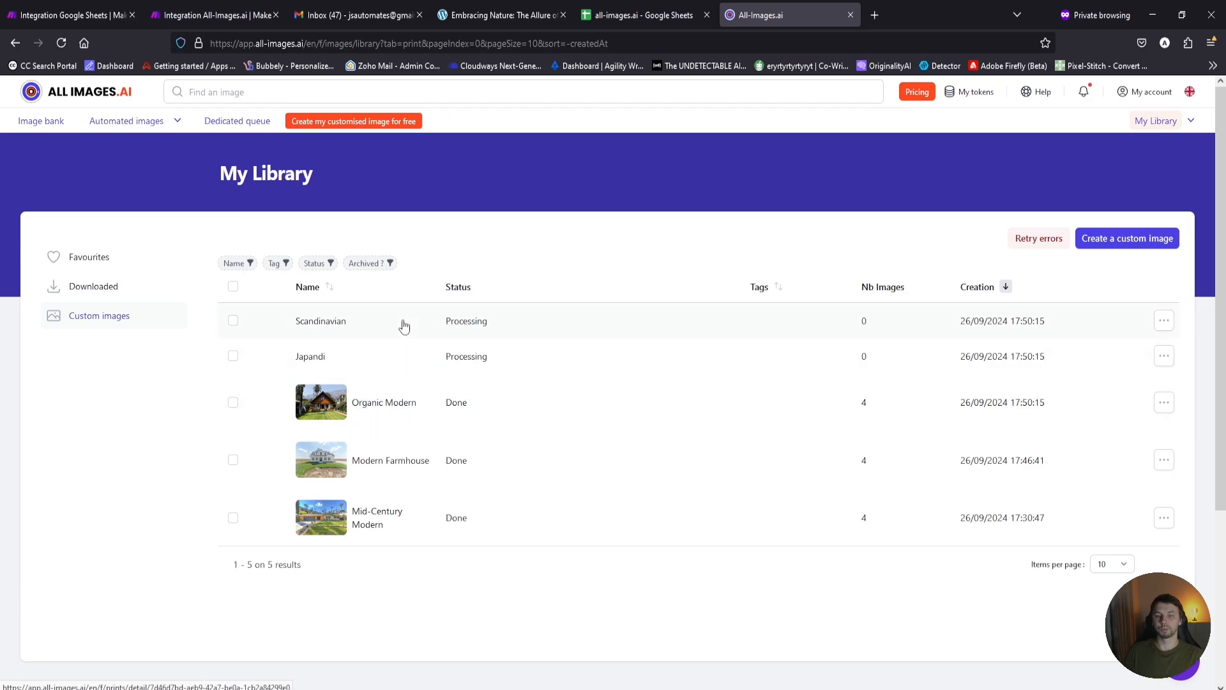
{"action": "left_click", "coordinate": [214, 15]}
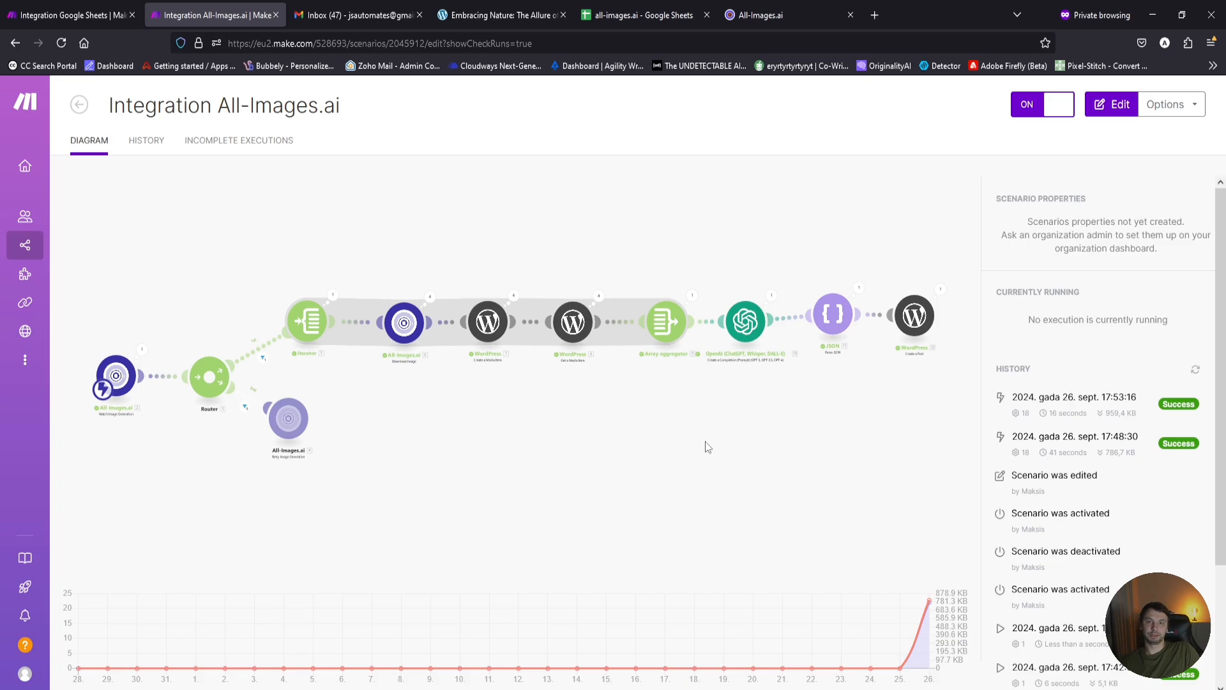
{"action": "left_click", "coordinate": [760, 15]}
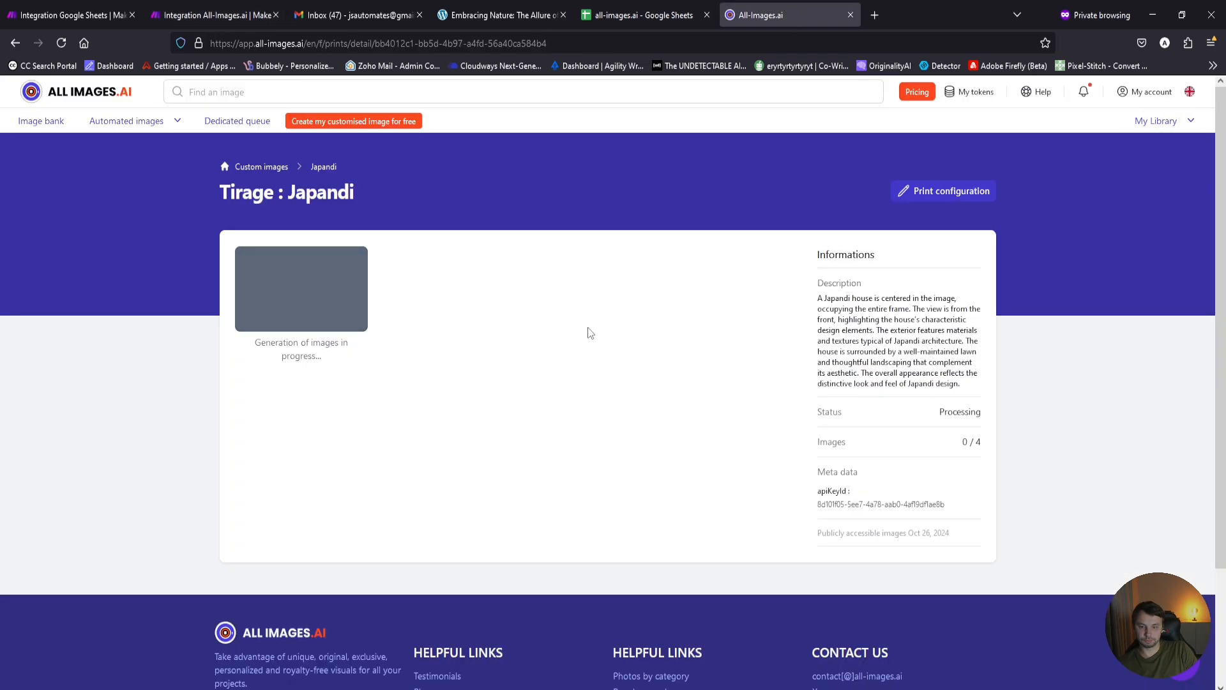
Follow the running Integration All-Images.ai executions in Make and look over the Japandi print's generated images in All-Images.ai.
{"action": "left_click", "coordinate": [217, 15]}
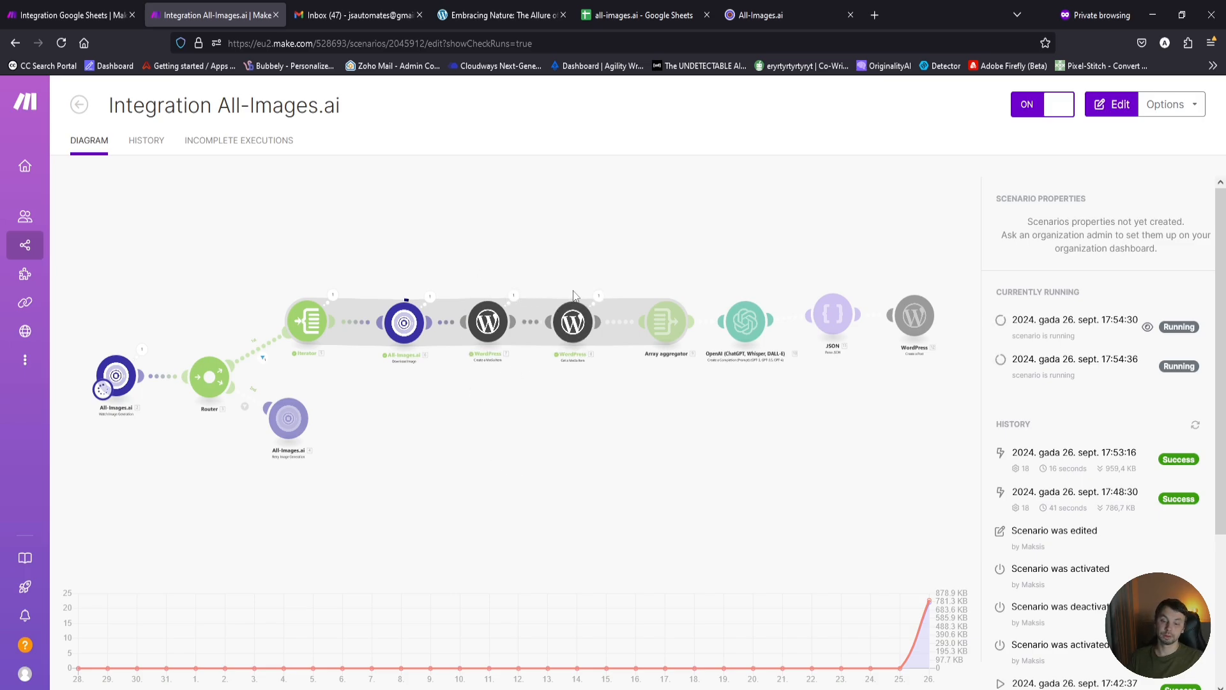
{"action": "left_click", "coordinate": [788, 14]}
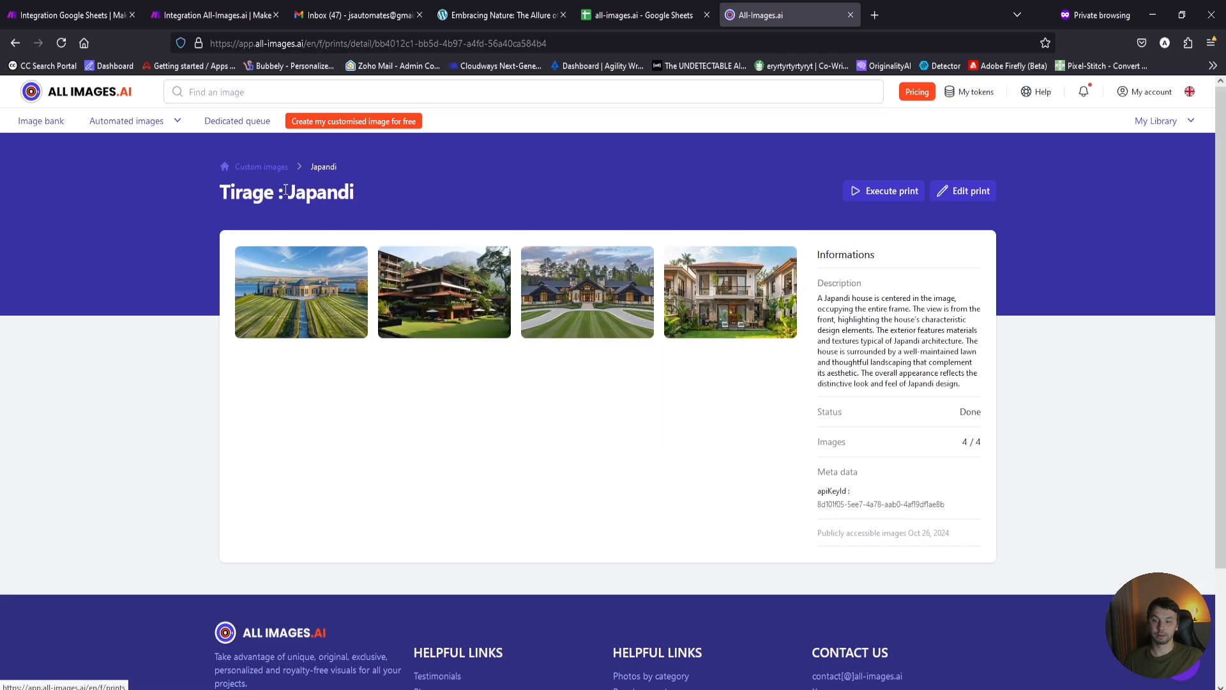
{"action": "mouse_move", "coordinate": [465, 290]}
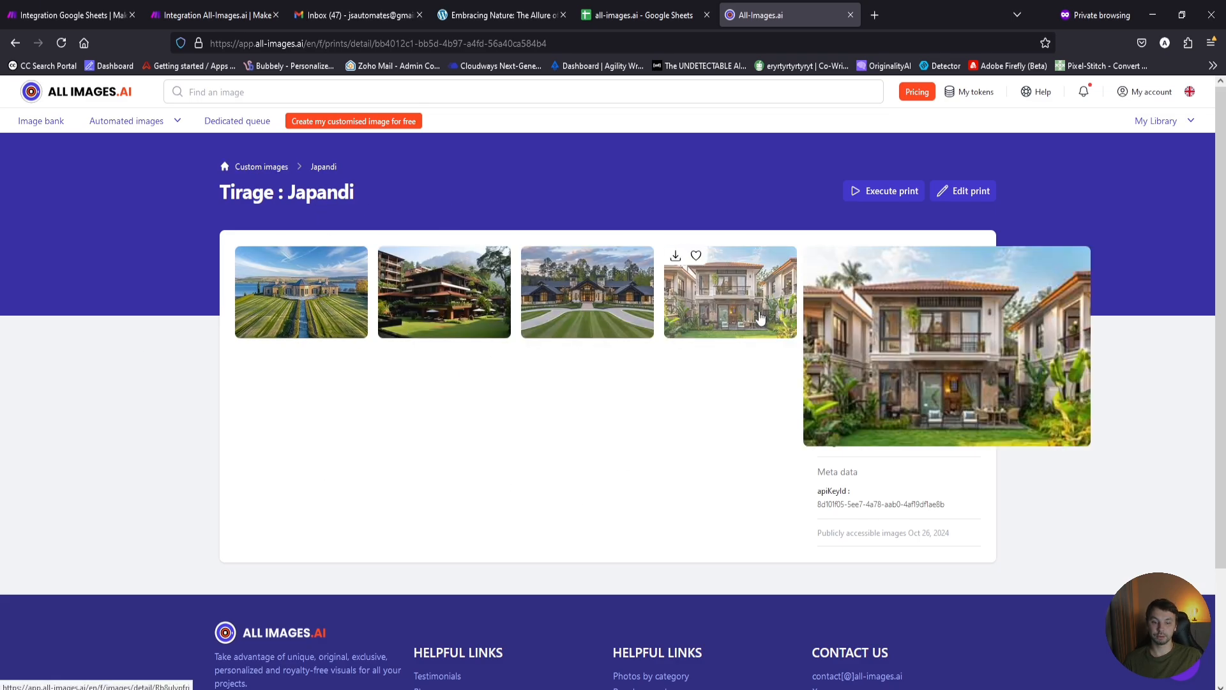
{"action": "left_click", "coordinate": [505, 8]}
{"action": "left_click", "coordinate": [358, 9]}
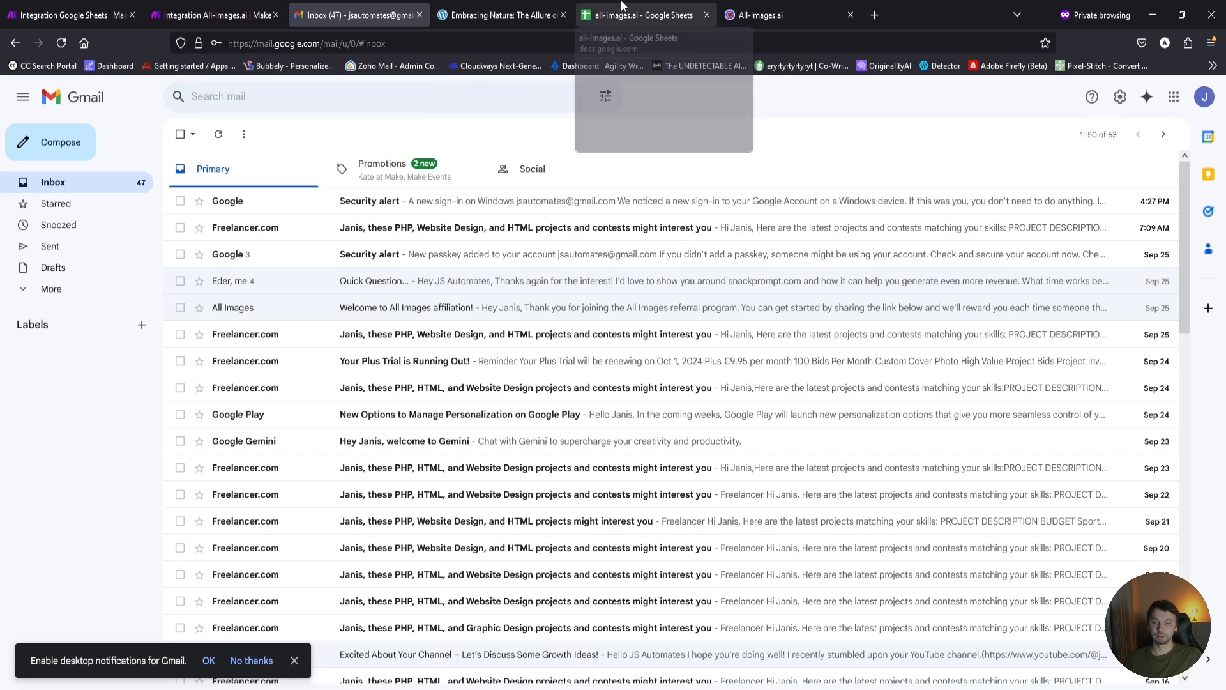
{"action": "left_click", "coordinate": [639, 9]}
{"action": "left_click", "coordinate": [192, 8]}
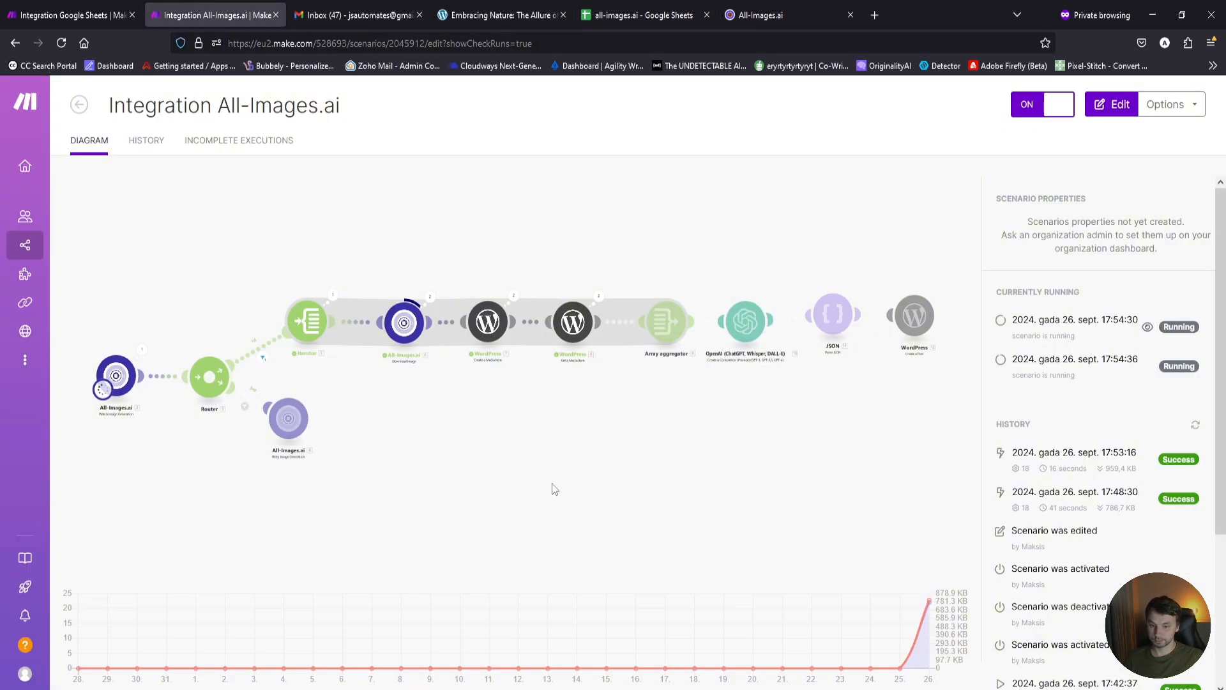
Open the WordPress posts list, check the scenario's progress in Make, and refresh the list for new drafts.
{"action": "left_click", "coordinate": [501, 14]}
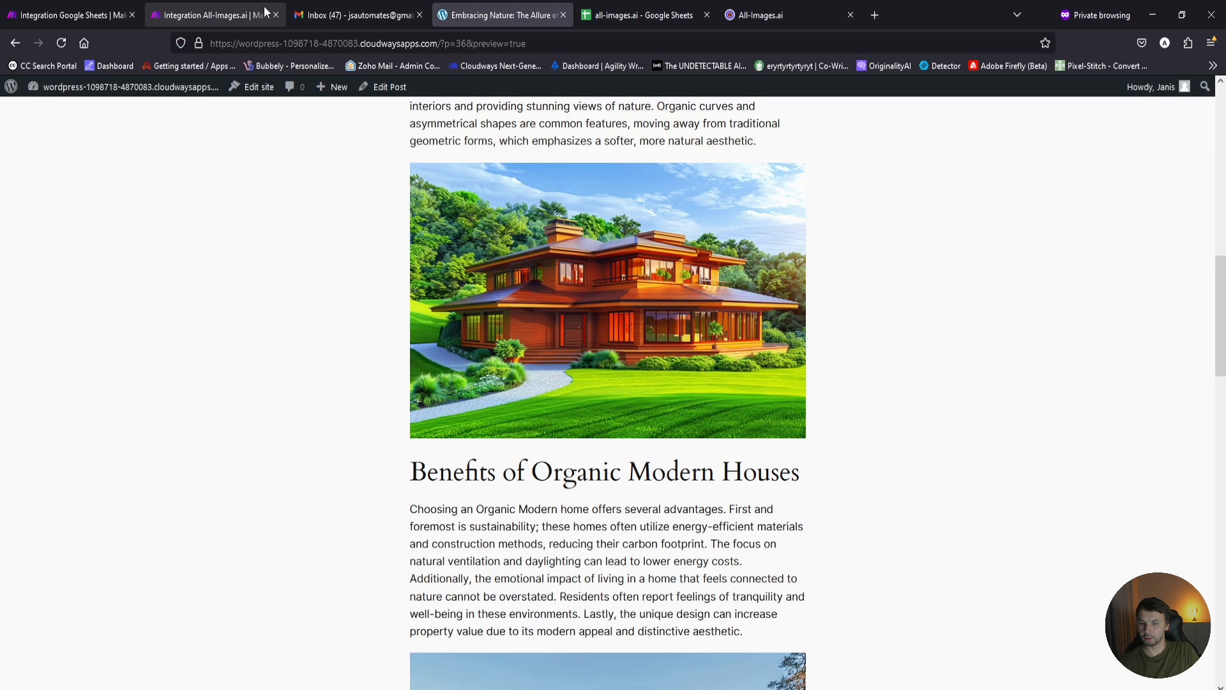
{"action": "scroll", "coordinate": [47, 105], "scroll_direction": "up", "scroll_amount": 2}
{"action": "left_click", "coordinate": [52, 102]}
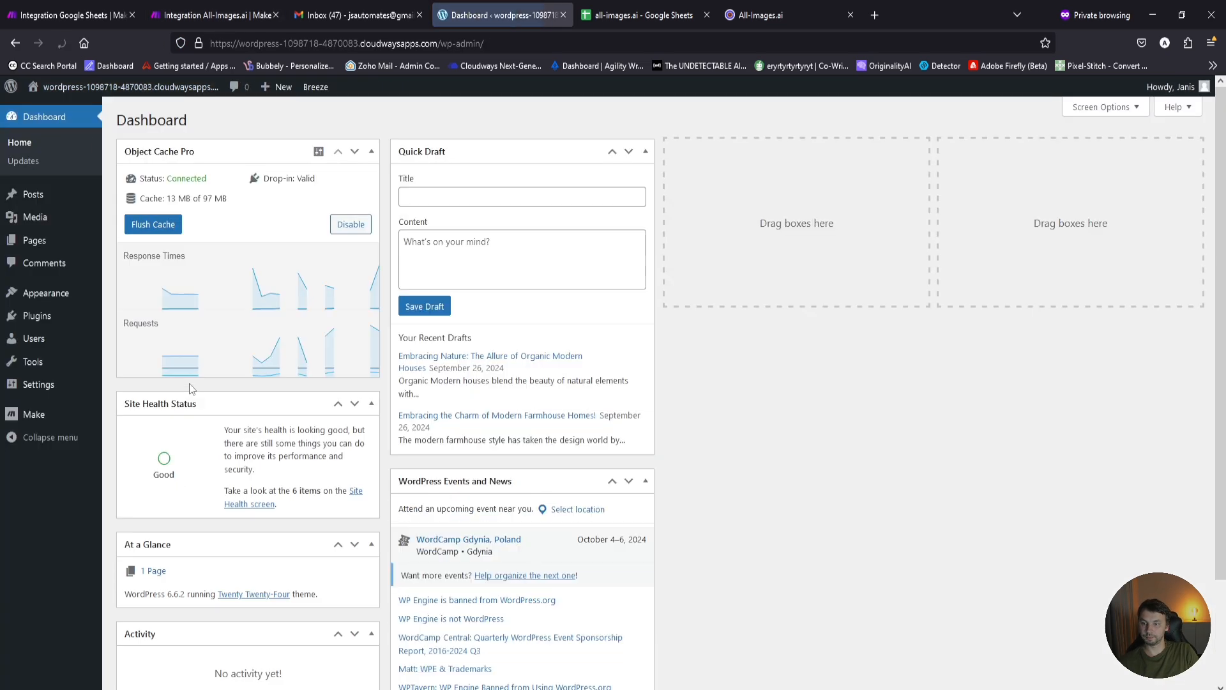
{"action": "left_click", "coordinate": [51, 200]}
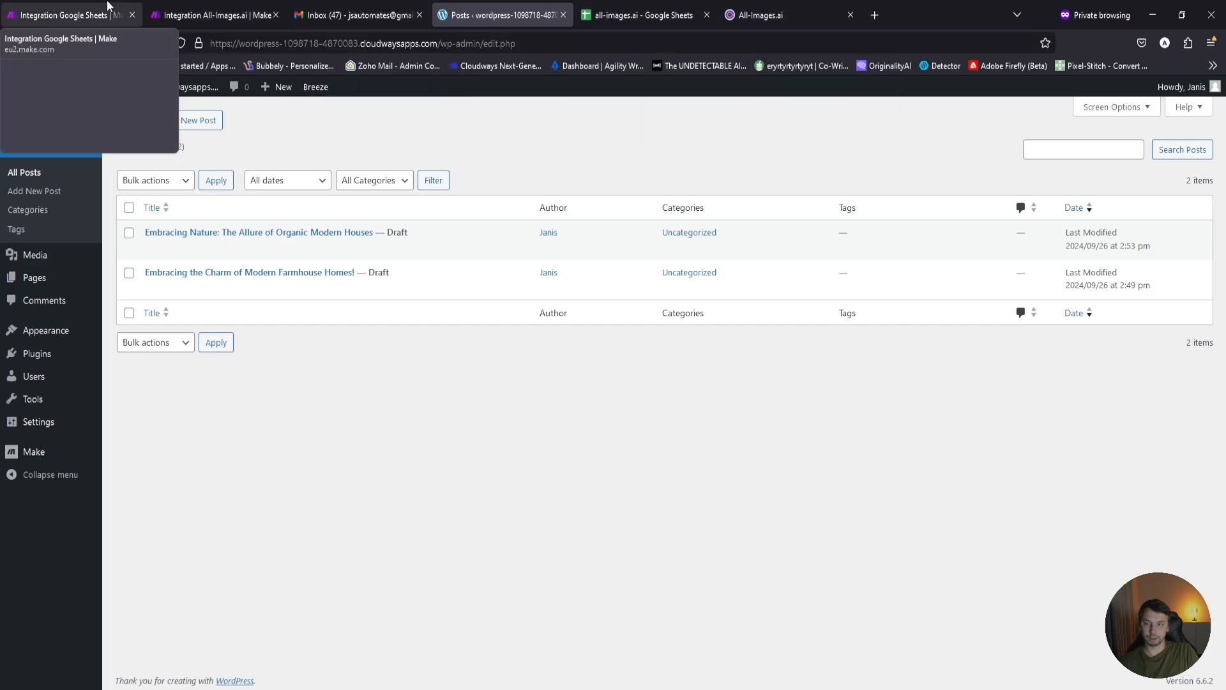
{"action": "left_click", "coordinate": [211, 15]}
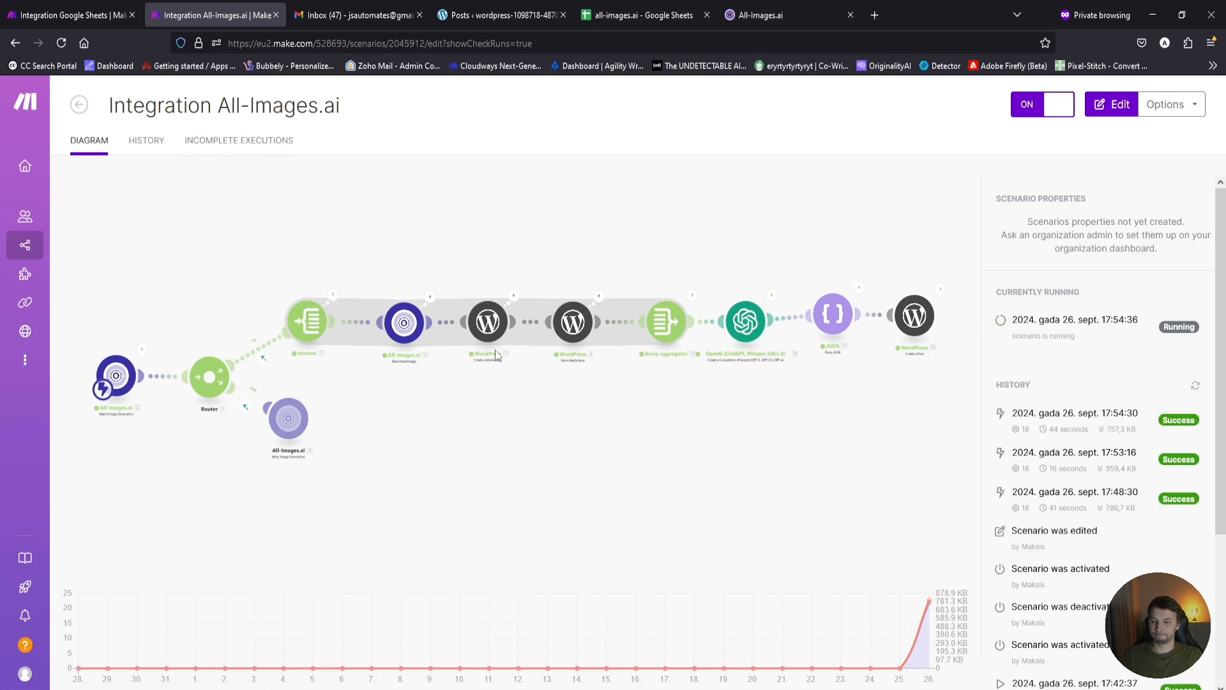
{"action": "left_click", "coordinate": [480, 15]}
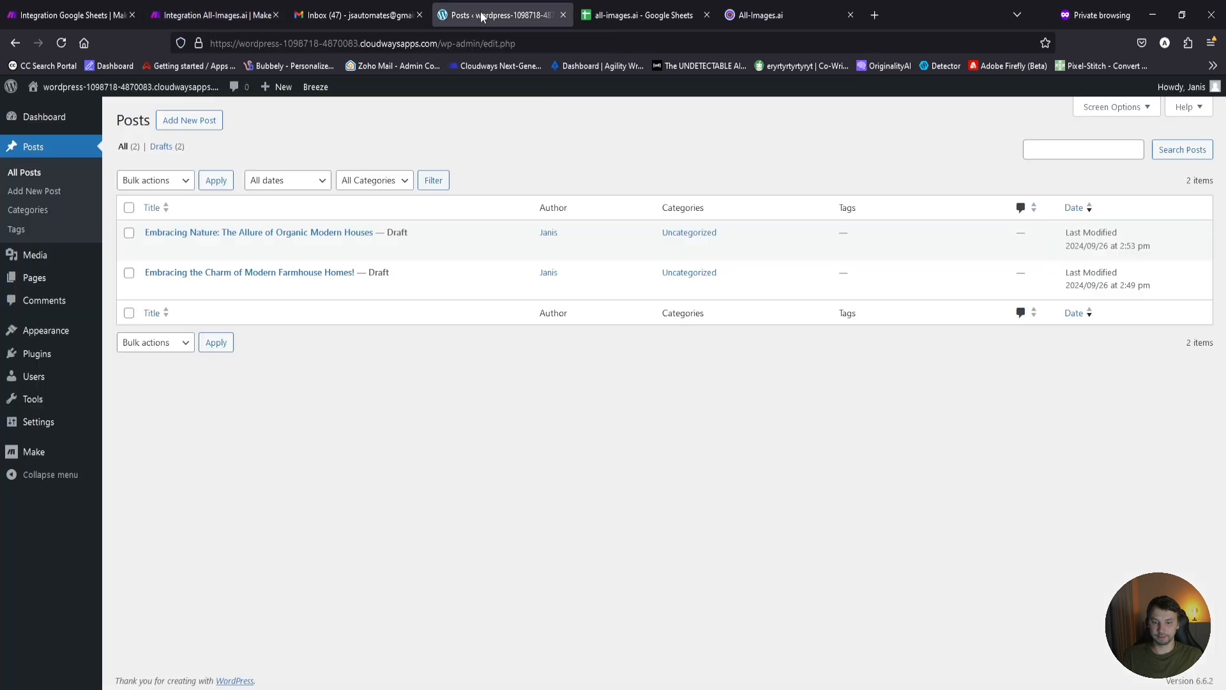
{"action": "left_click", "coordinate": [61, 43]}
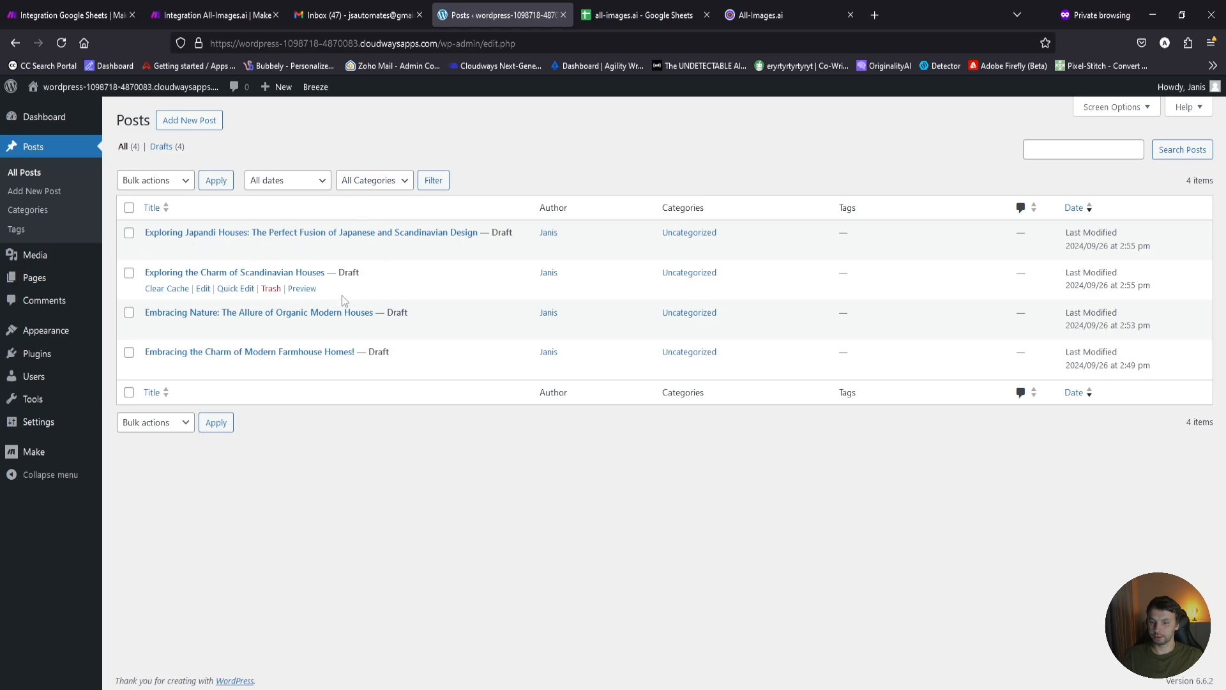
Preview the draft "Exploring the Charm of Scandinavian Houses" and review its sections and embedded images.
{"action": "left_click", "coordinate": [298, 288]}
{"action": "scroll", "coordinate": [450, 345], "scroll_direction": "down", "scroll_amount": 5}
{"action": "scroll", "coordinate": [445, 353], "scroll_direction": "down", "scroll_amount": 8}
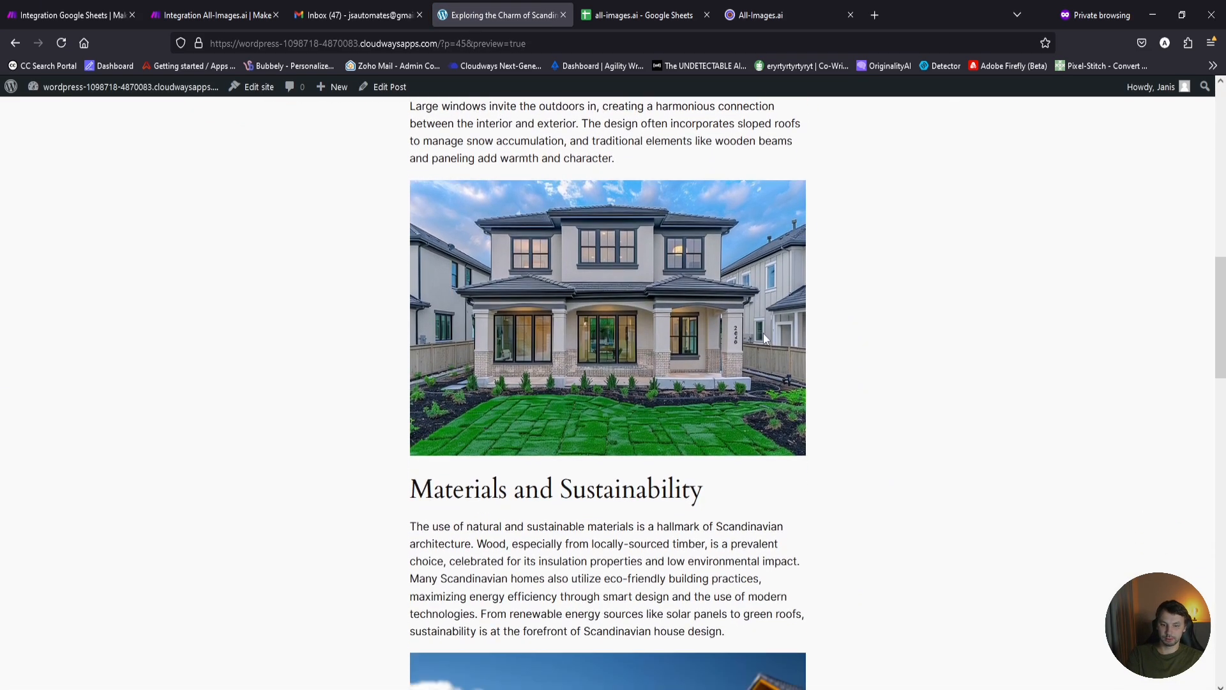
{"action": "scroll", "coordinate": [759, 313], "scroll_direction": "down", "scroll_amount": 7}
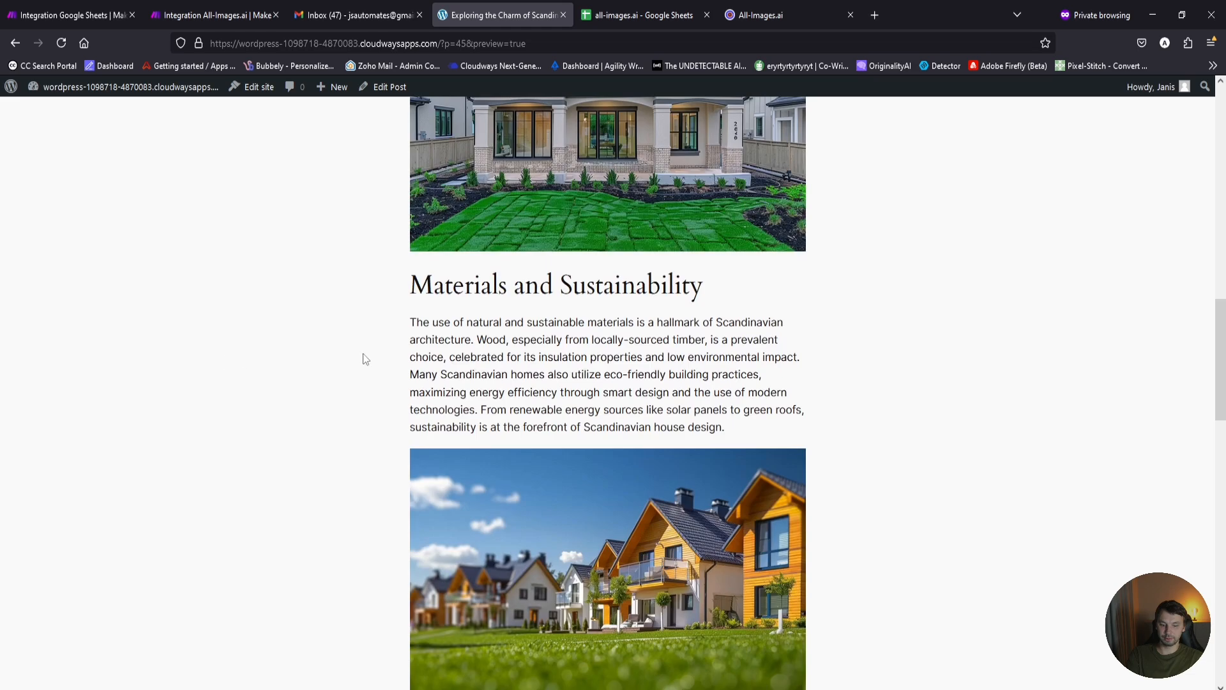
{"action": "scroll", "coordinate": [265, 369], "scroll_direction": "down", "scroll_amount": 2}
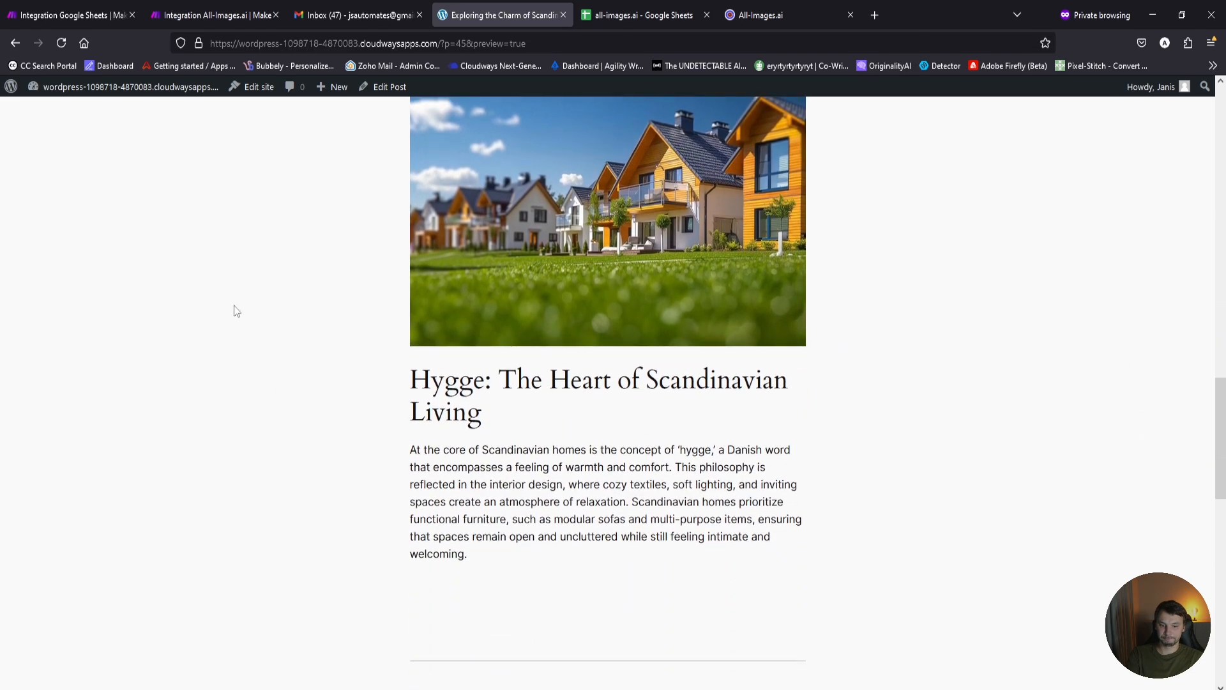
{"action": "scroll", "coordinate": [191, 166], "scroll_direction": "up", "scroll_amount": 7}
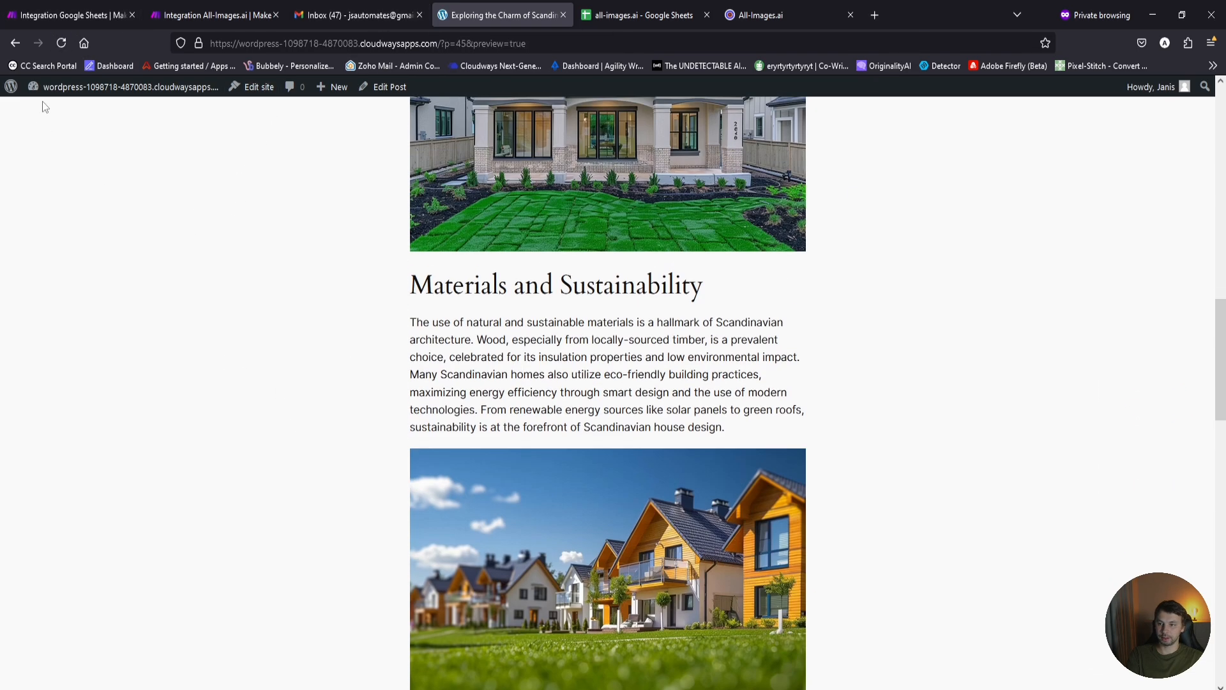
Return to the WordPress posts list and preview the Japandi Houses draft, examining its text and embedded images.
{"action": "mouse_move", "coordinate": [89, 87]}
{"action": "left_click", "coordinate": [45, 107]}
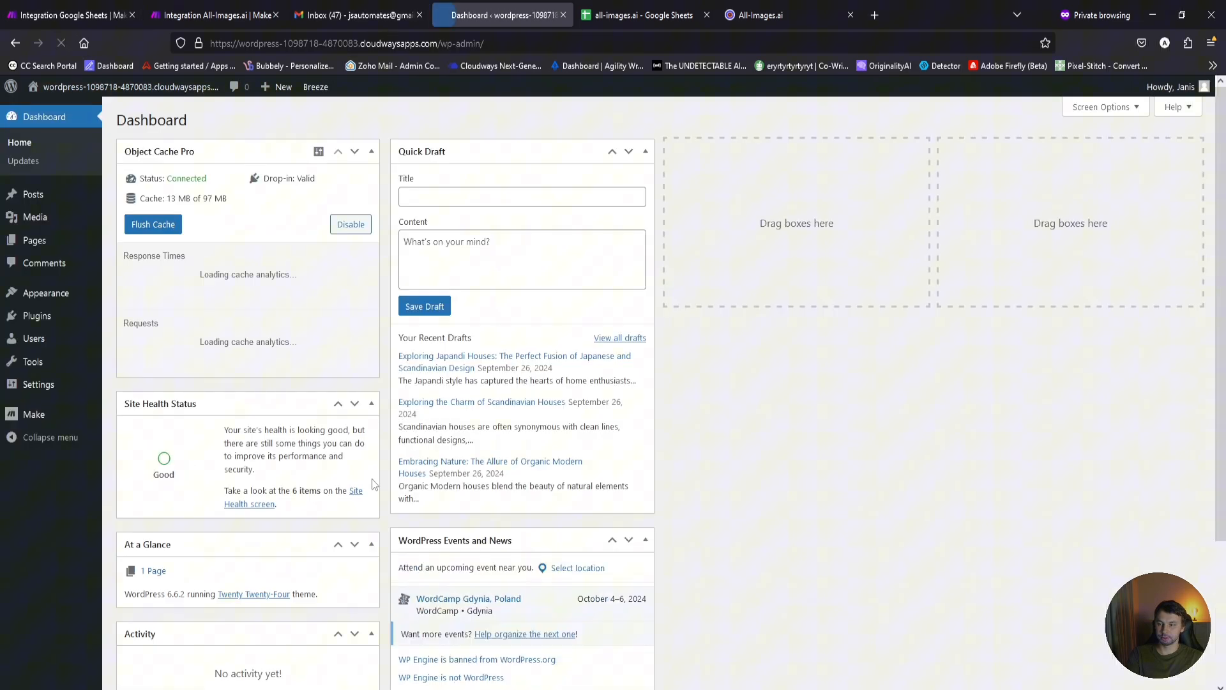
{"action": "left_click", "coordinate": [32, 194]}
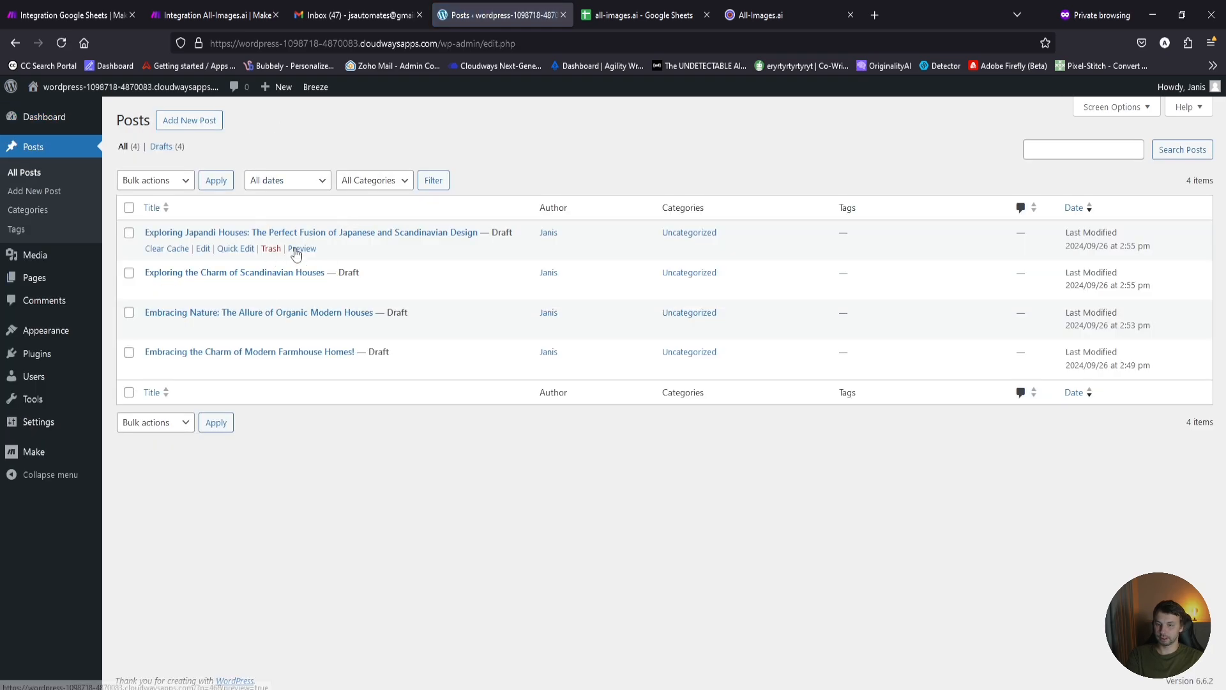
{"action": "left_click", "coordinate": [300, 248]}
{"action": "scroll", "coordinate": [427, 268], "scroll_direction": "down", "scroll_amount": 10}
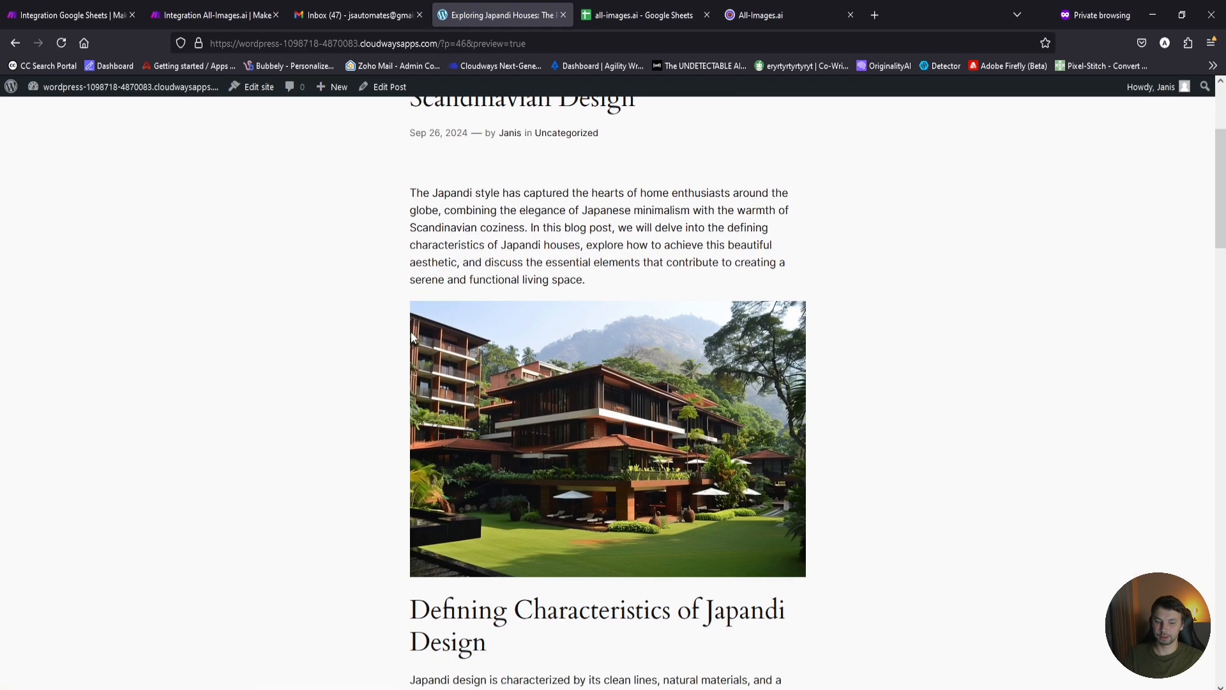
{"action": "scroll", "coordinate": [427, 286], "scroll_direction": "down", "scroll_amount": 3}
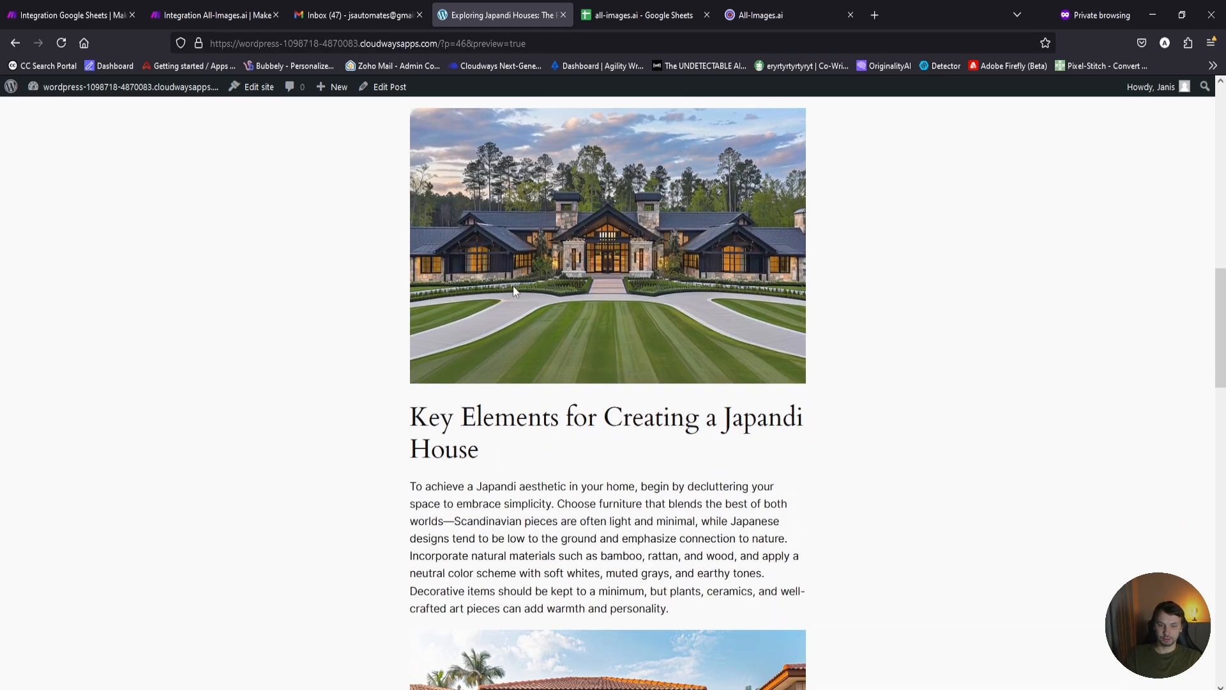
{"action": "scroll", "coordinate": [465, 261], "scroll_direction": "down", "scroll_amount": 4}
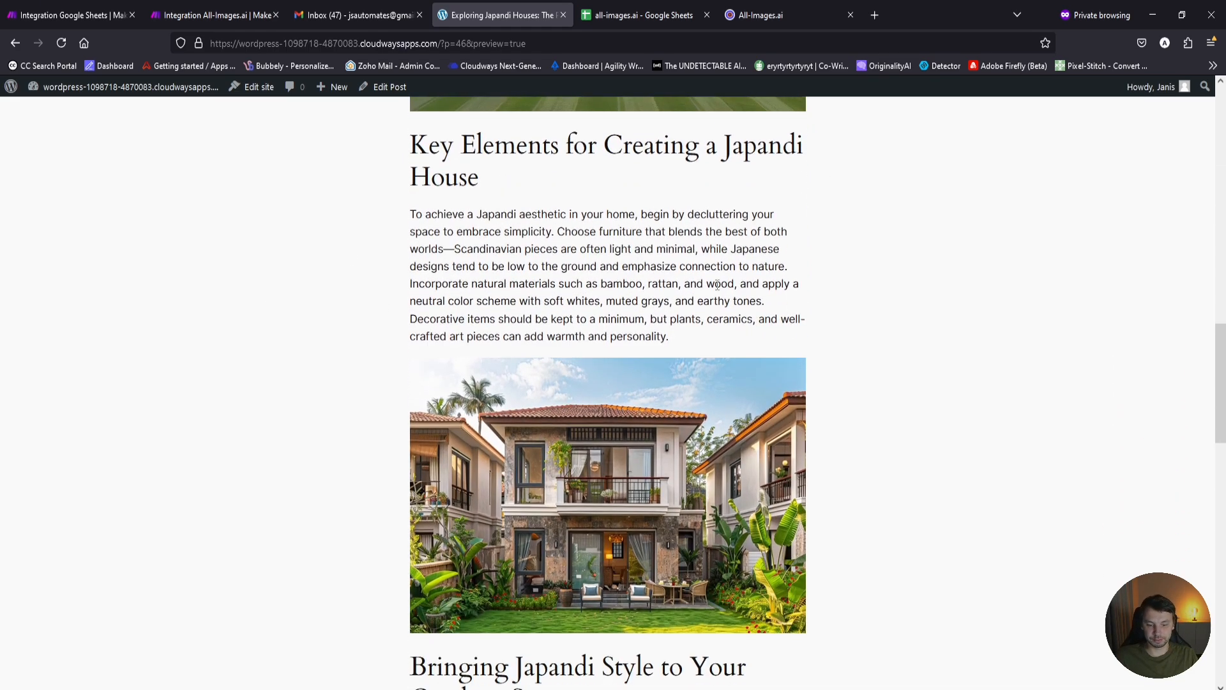
{"action": "scroll", "coordinate": [697, 405], "scroll_direction": "up", "scroll_amount": 7}
{"action": "scroll", "coordinate": [696, 404], "scroll_direction": "up", "scroll_amount": 5}
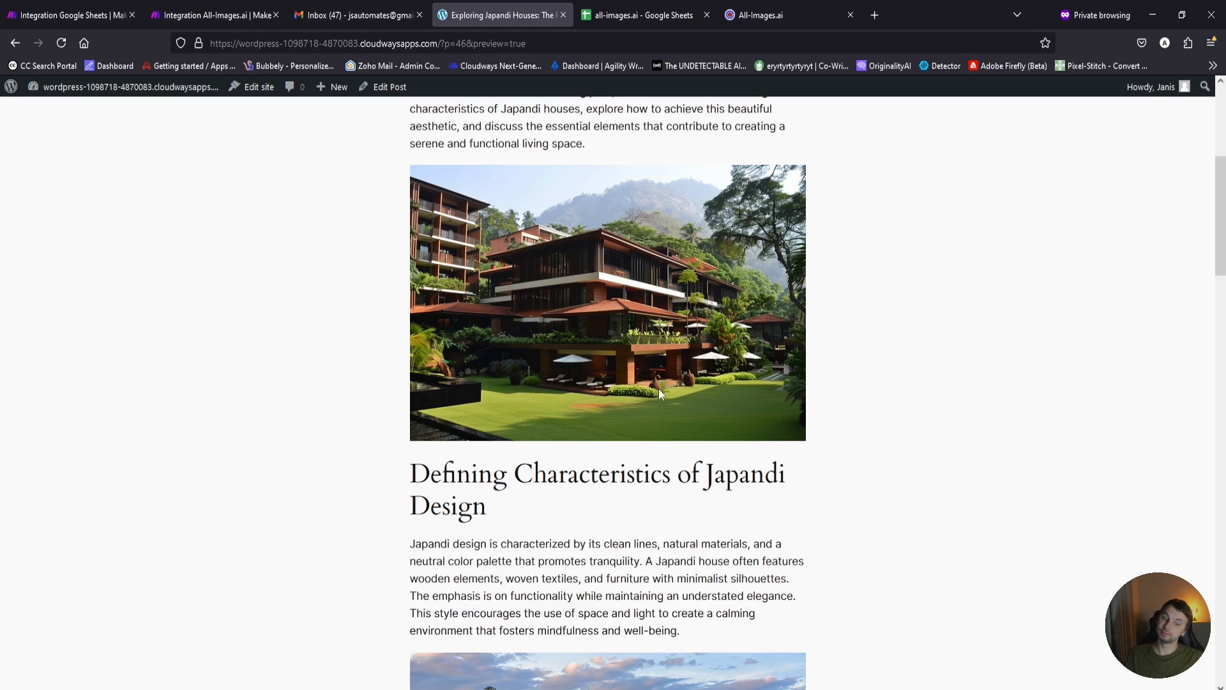
{"action": "scroll", "coordinate": [696, 370], "scroll_direction": "down", "scroll_amount": 2}
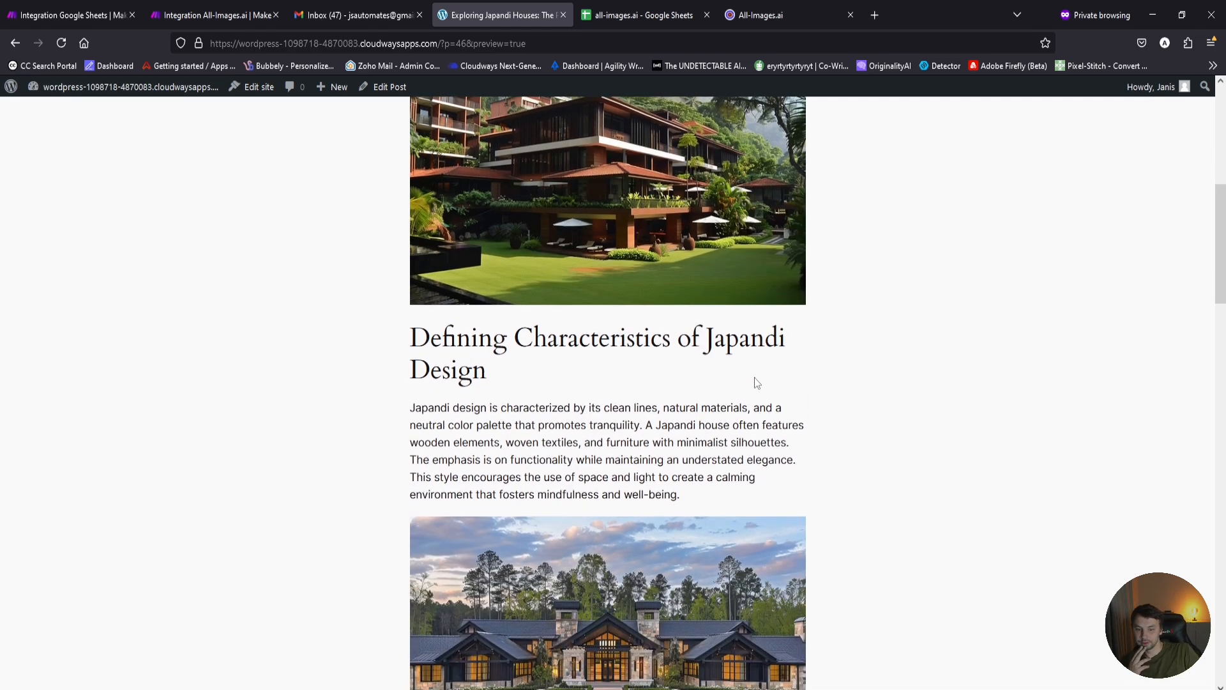
{"action": "scroll", "coordinate": [726, 387], "scroll_direction": "down", "scroll_amount": 5}
{"action": "scroll", "coordinate": [665, 359], "scroll_direction": "up", "scroll_amount": 1}
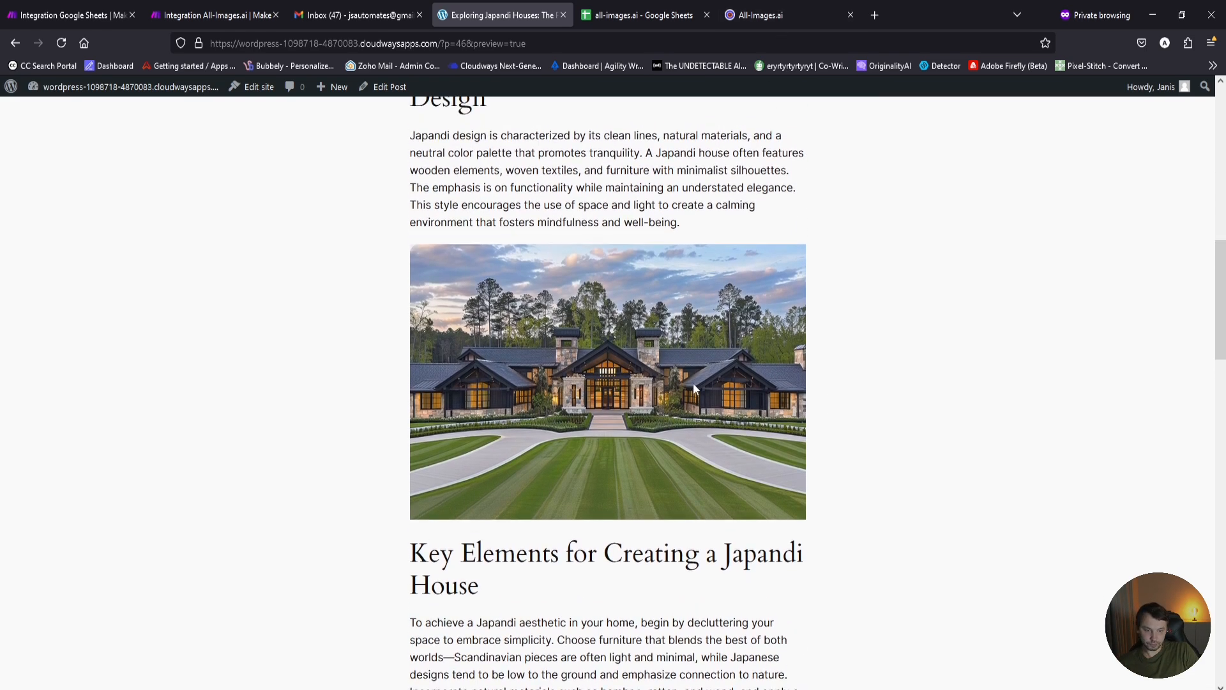